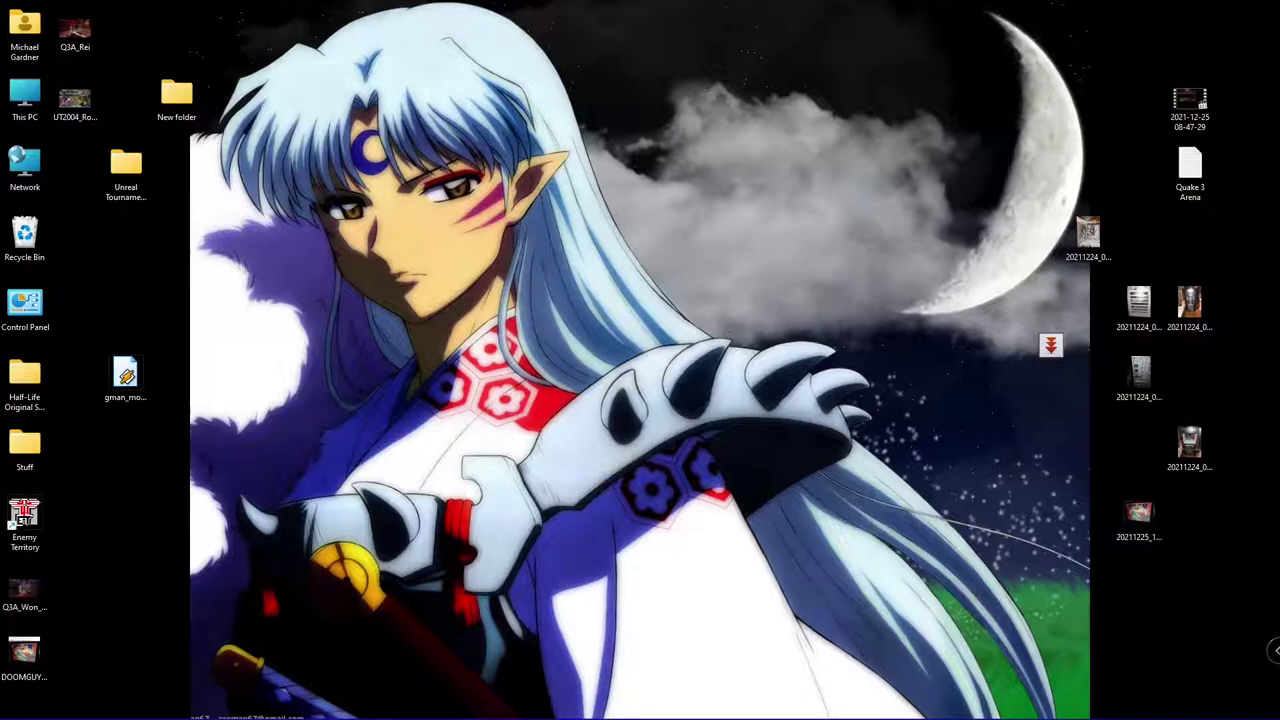
Install Quake III Arena from the Steam library under E:\My Games with a start menu shortcut
mouse_move(640, 715)
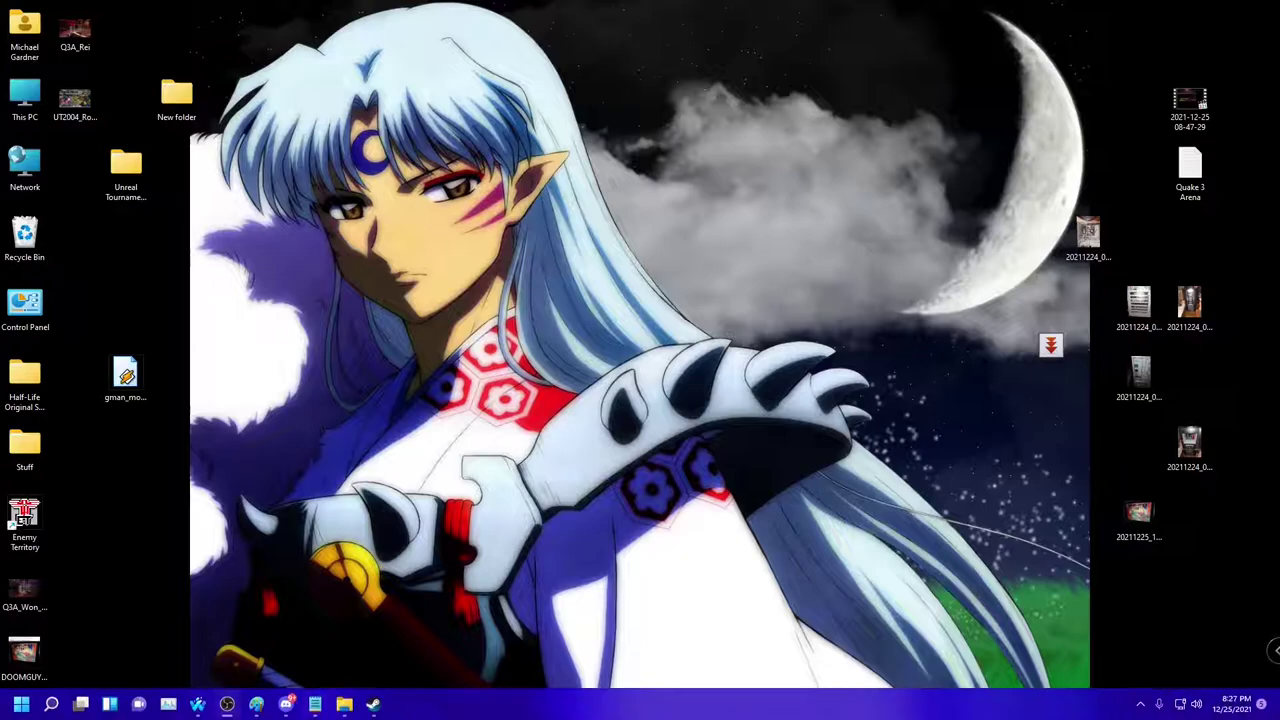
left_click(372, 704)
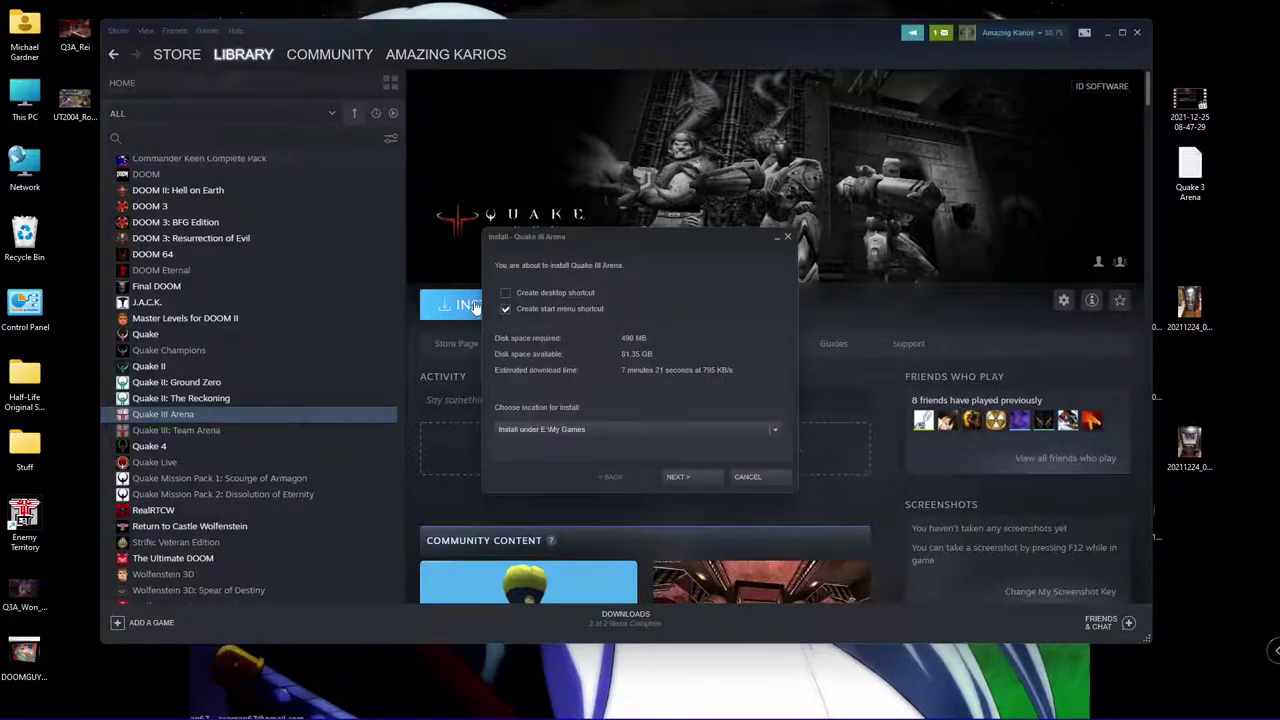
left_click(693, 477)
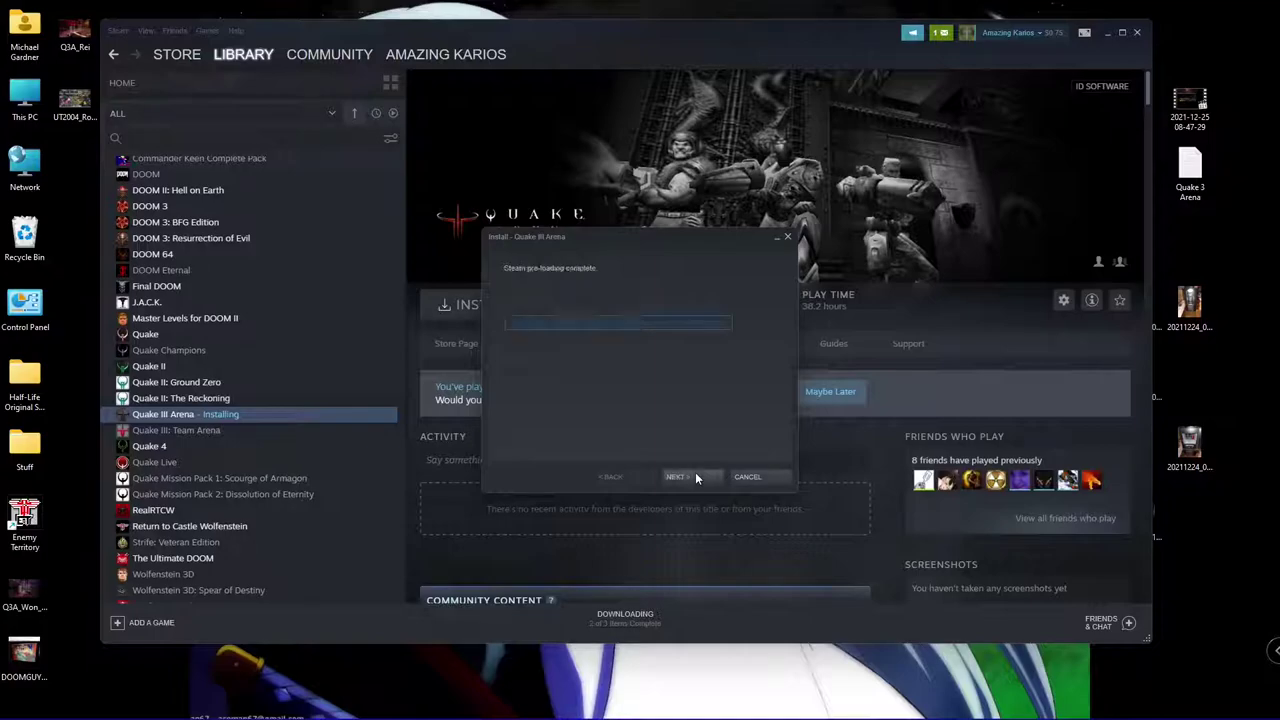
left_click(745, 478)
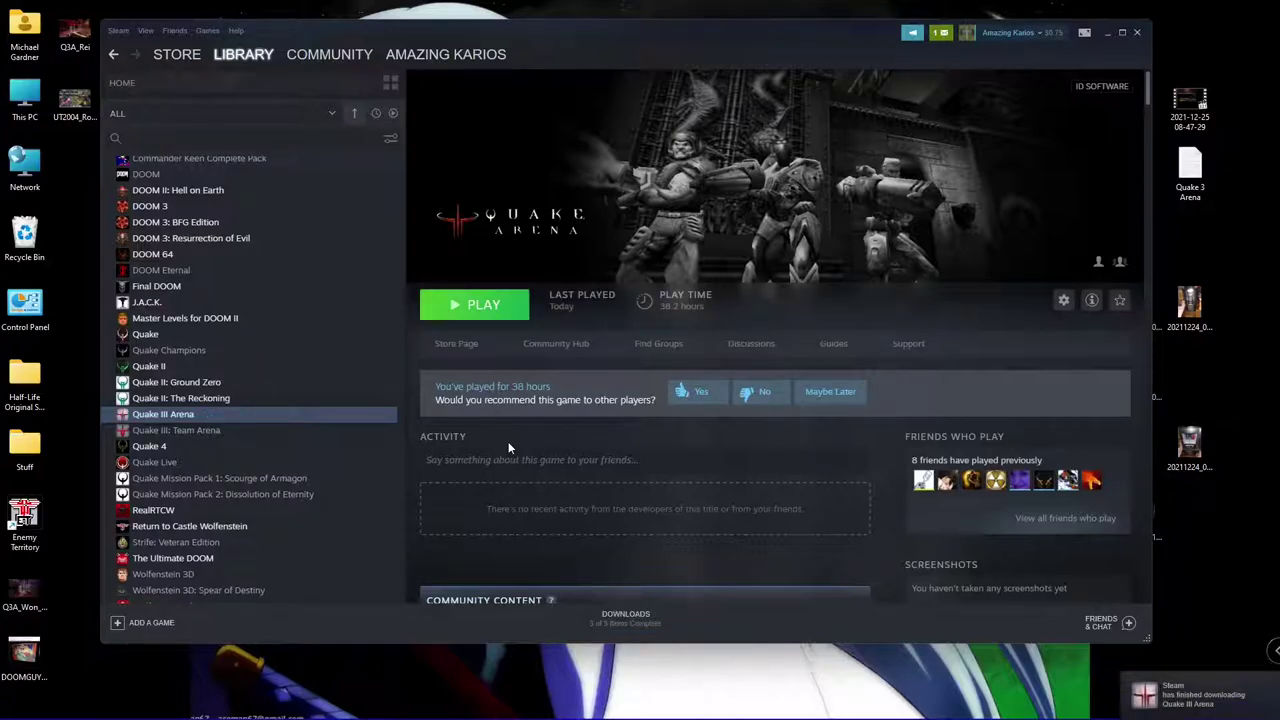
Install Quake III: Team Arena from the Steam library with the default install options
double_click(214, 430)
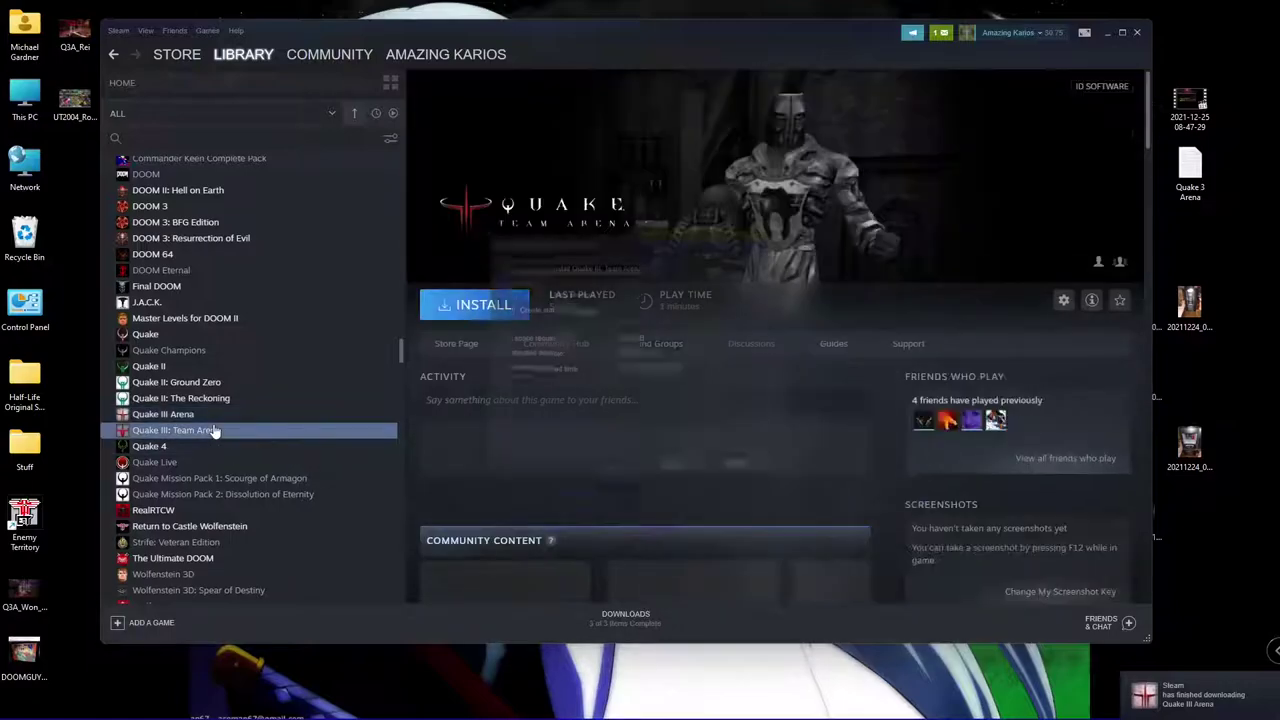
left_click(700, 477)
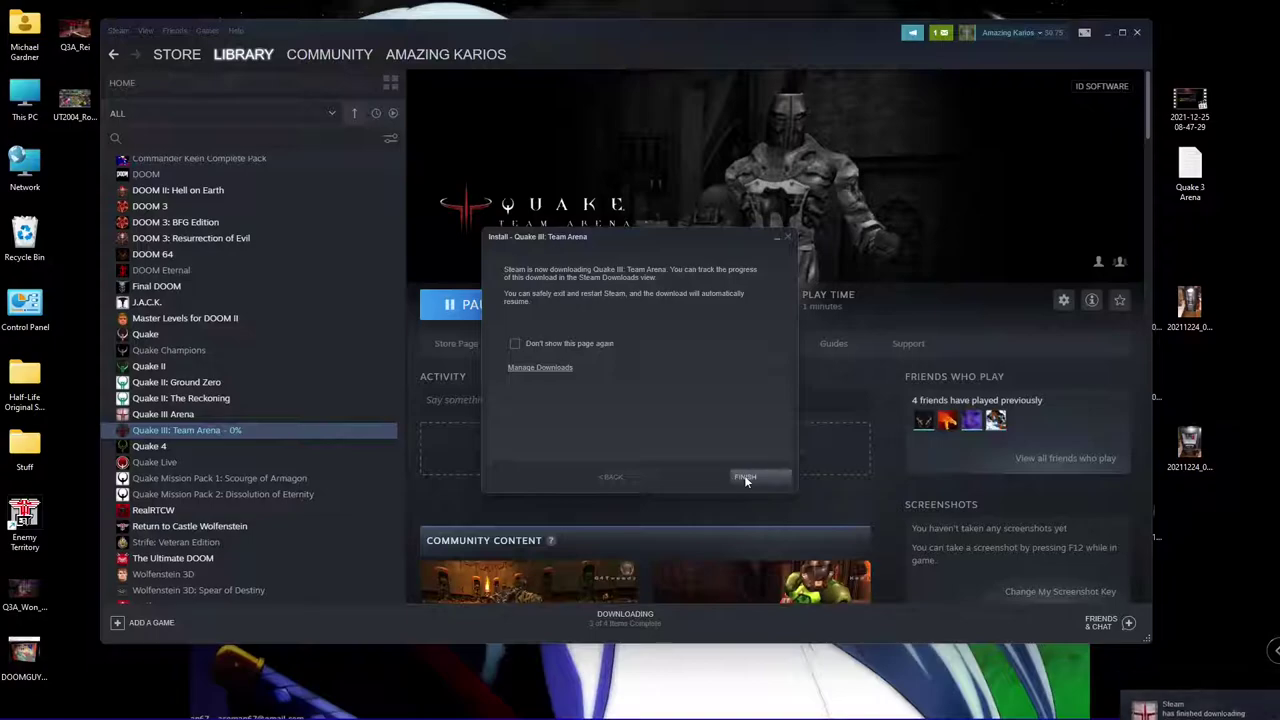
left_click(744, 476)
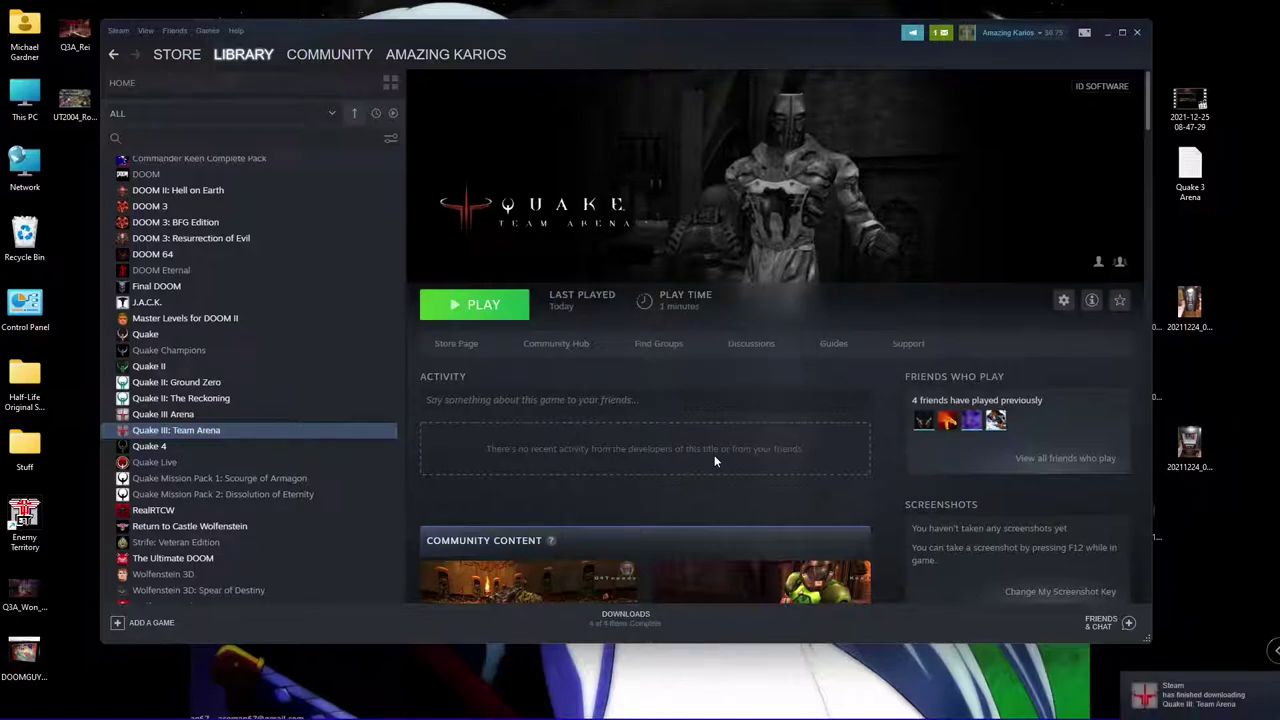
Launch Quake III Arena from the library and exit the game, confirming the exit
double_click(196, 416)
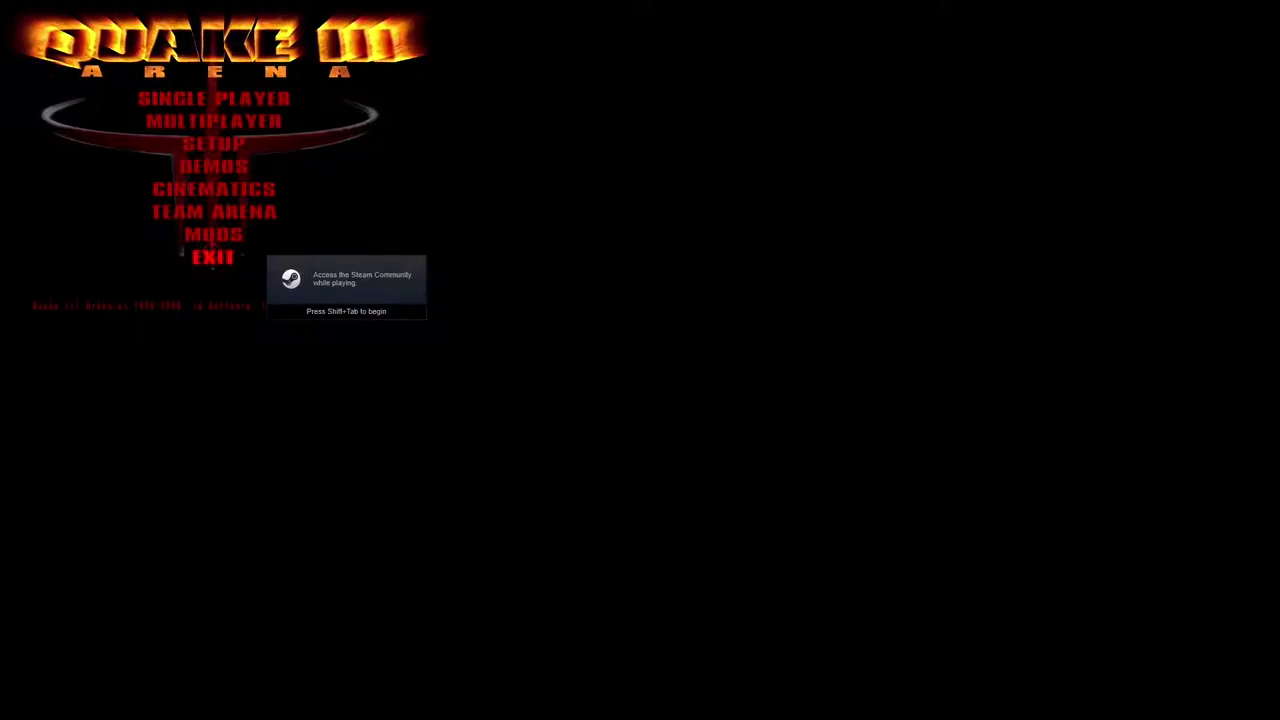
left_click(210, 256)
left_click(192, 185)
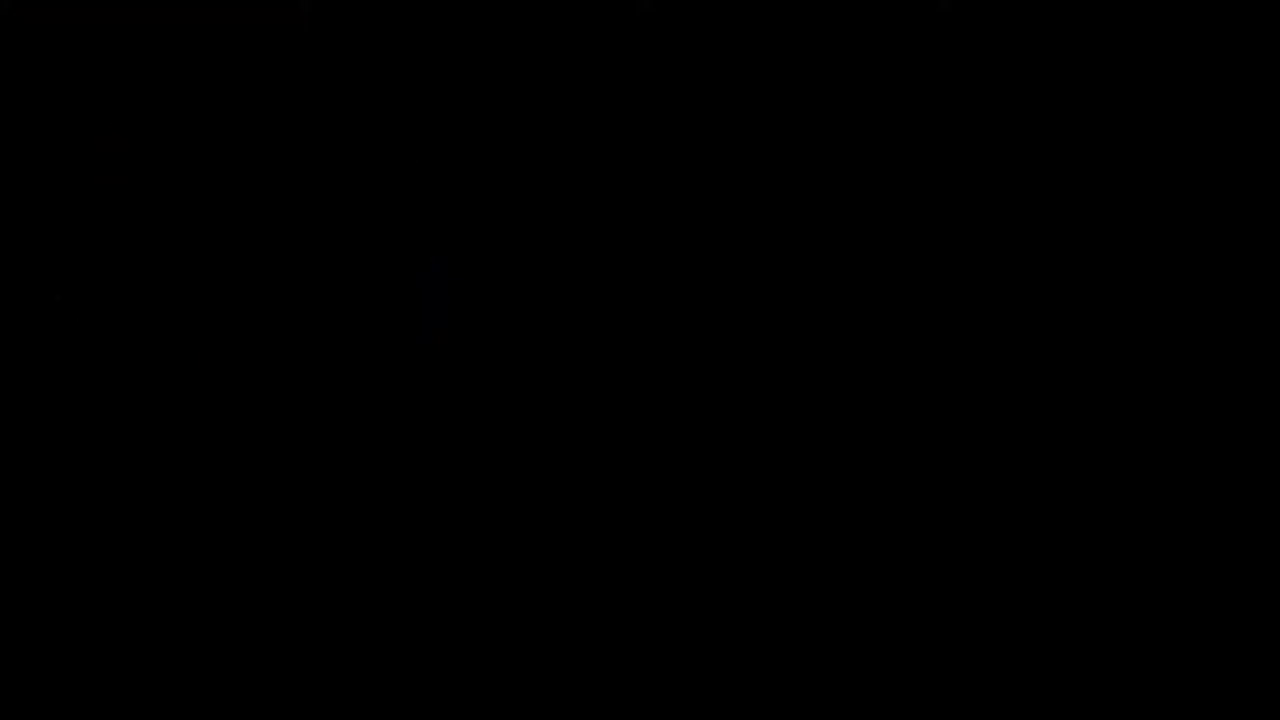
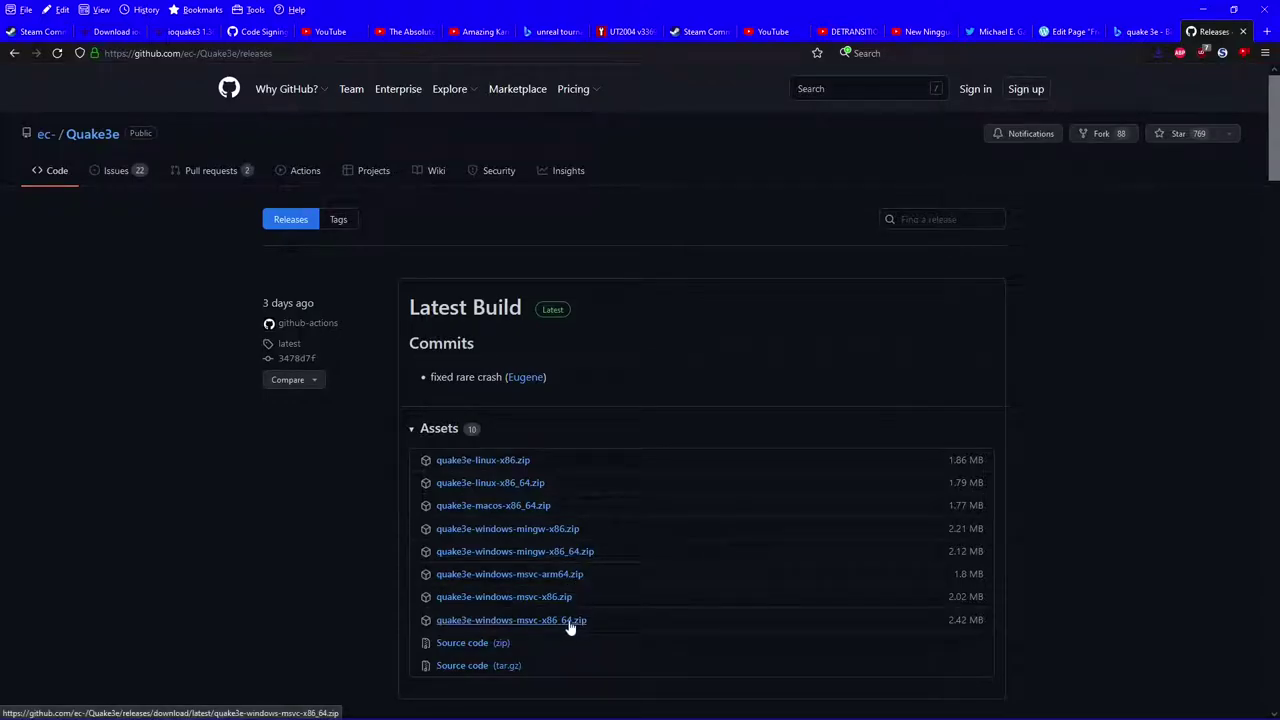
Download and save quake3e-windows-mingw-x86_64.zip and quake3e-windows-msvc-x86_64.zip from the Quake3e latest build assets
left_click(565, 553)
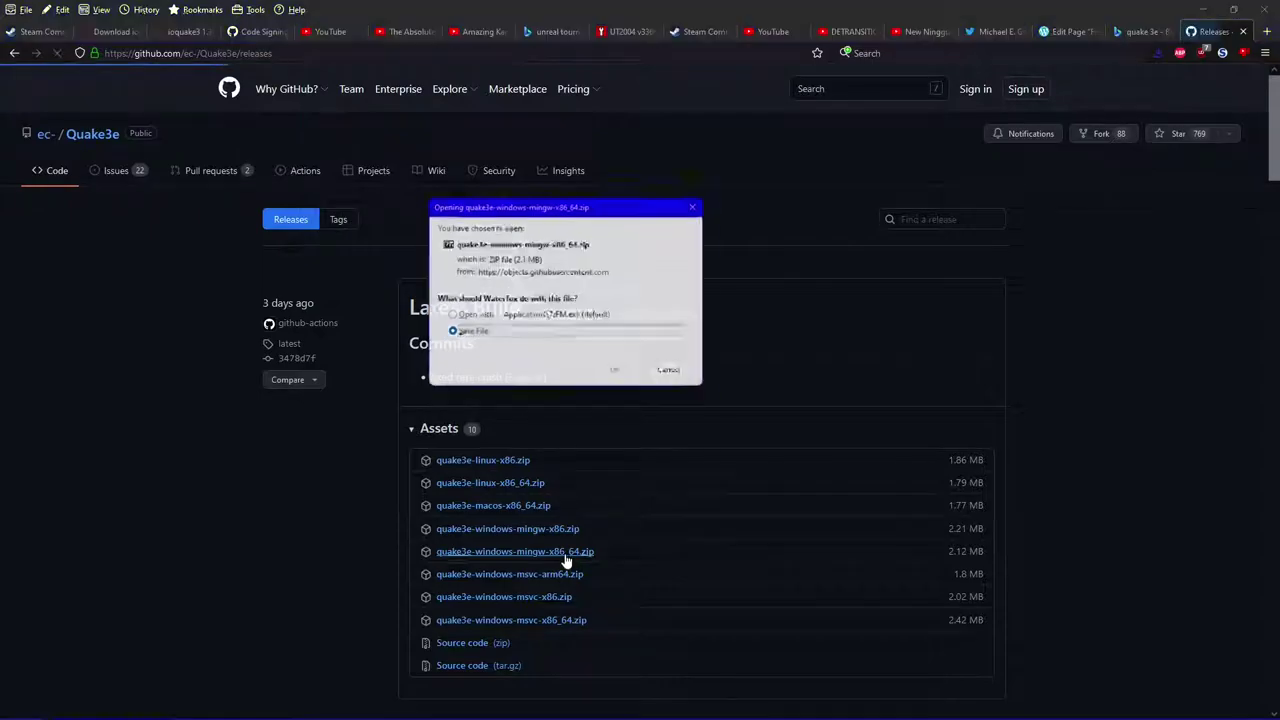
left_click(620, 375)
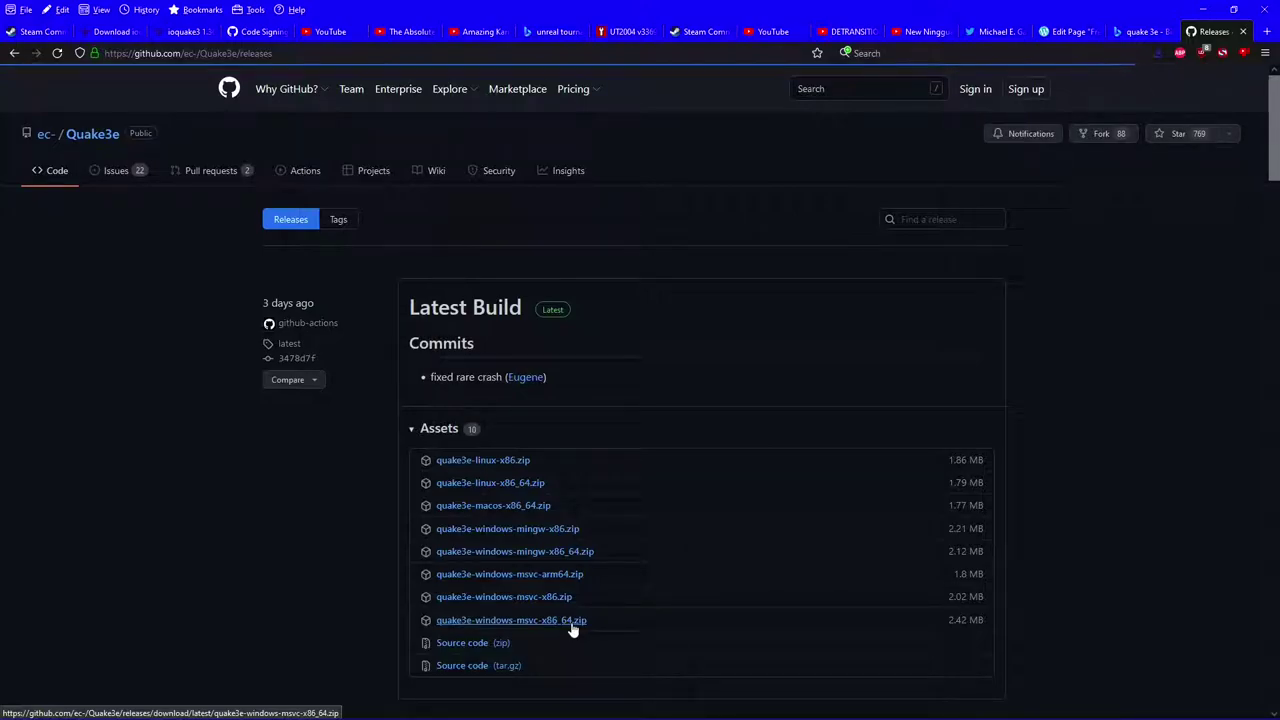
left_click(571, 623)
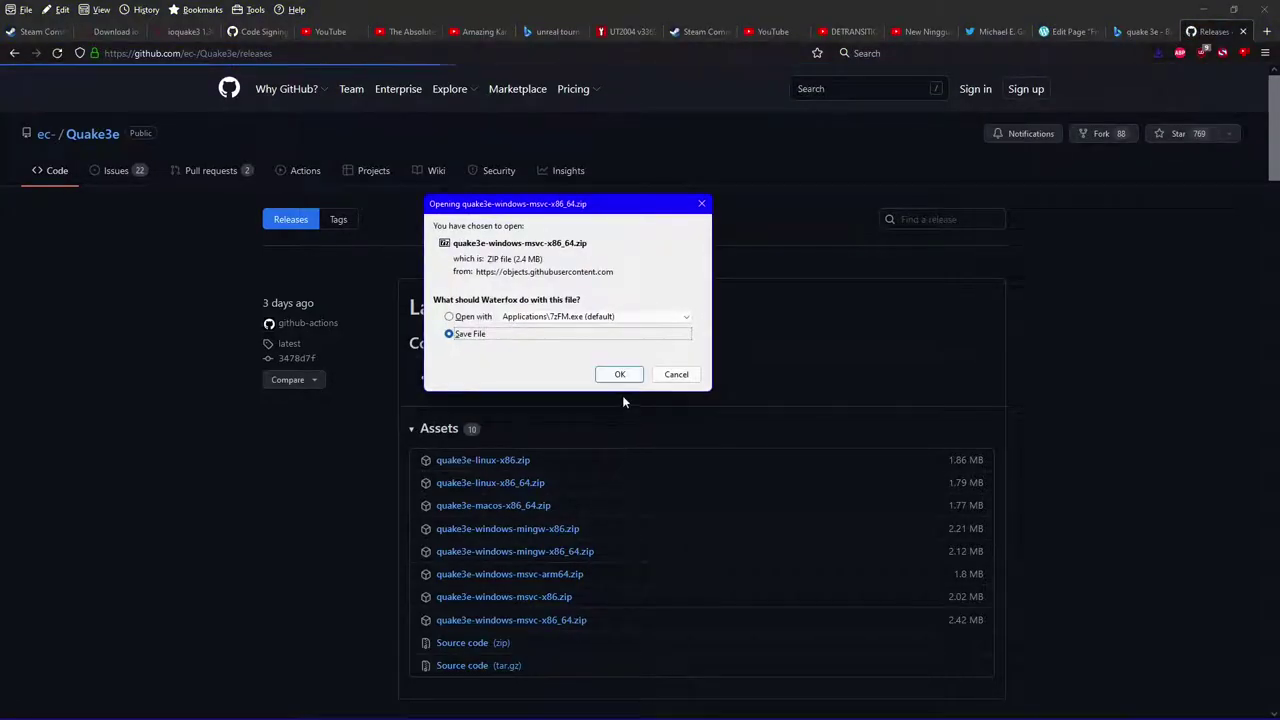
left_click(619, 375)
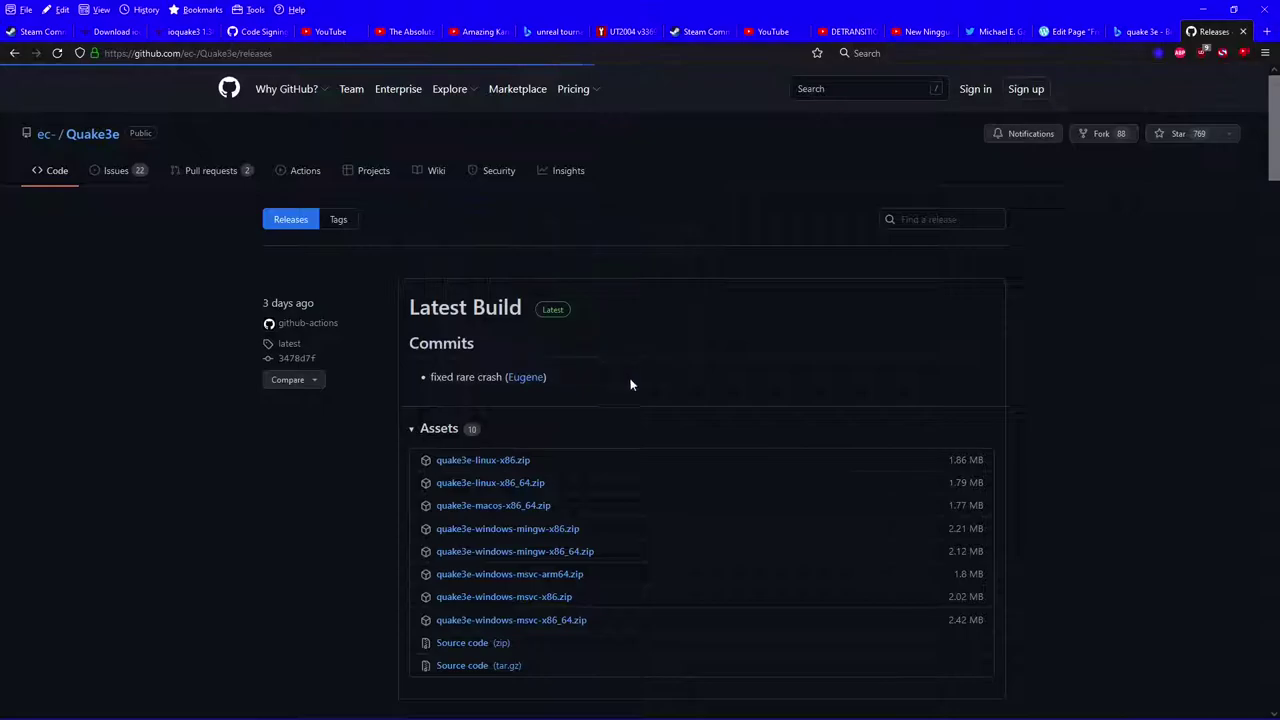
Examine the contents of the downloaded quake3e-windows-msvc-x86_64(1).zip archive and close it
left_click(1160, 56)
left_click(997, 86)
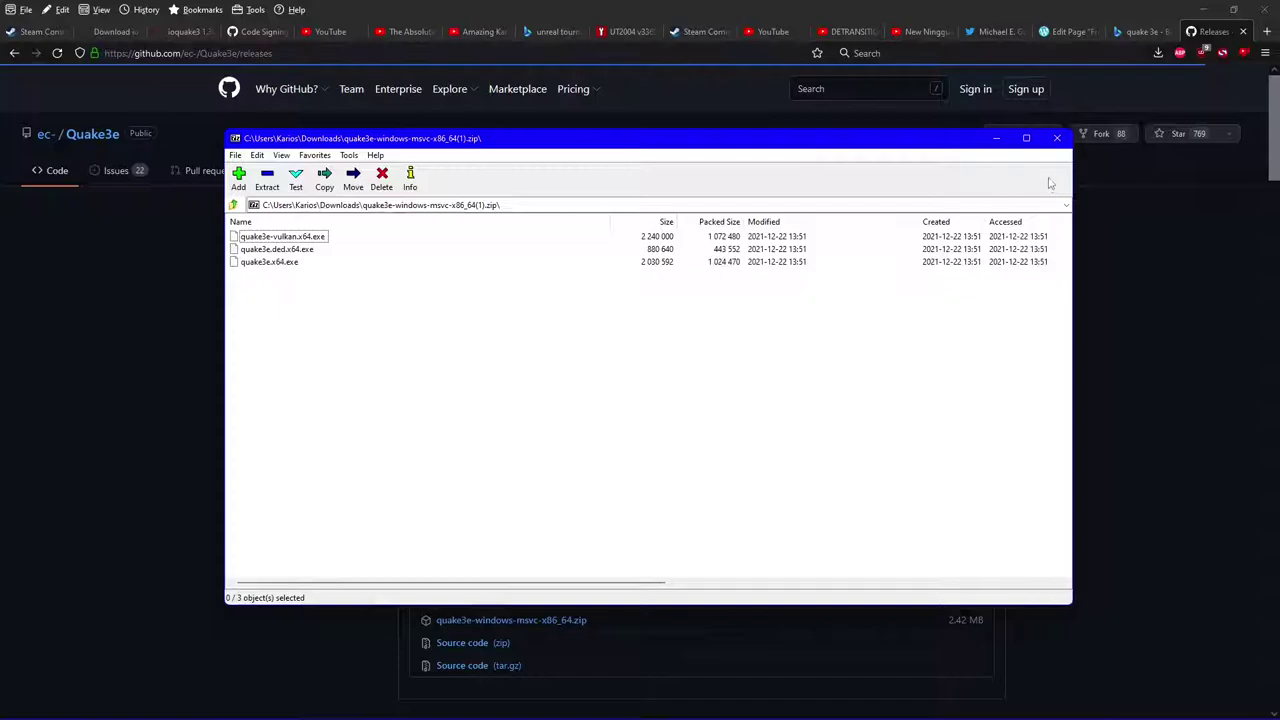
left_click(1056, 139)
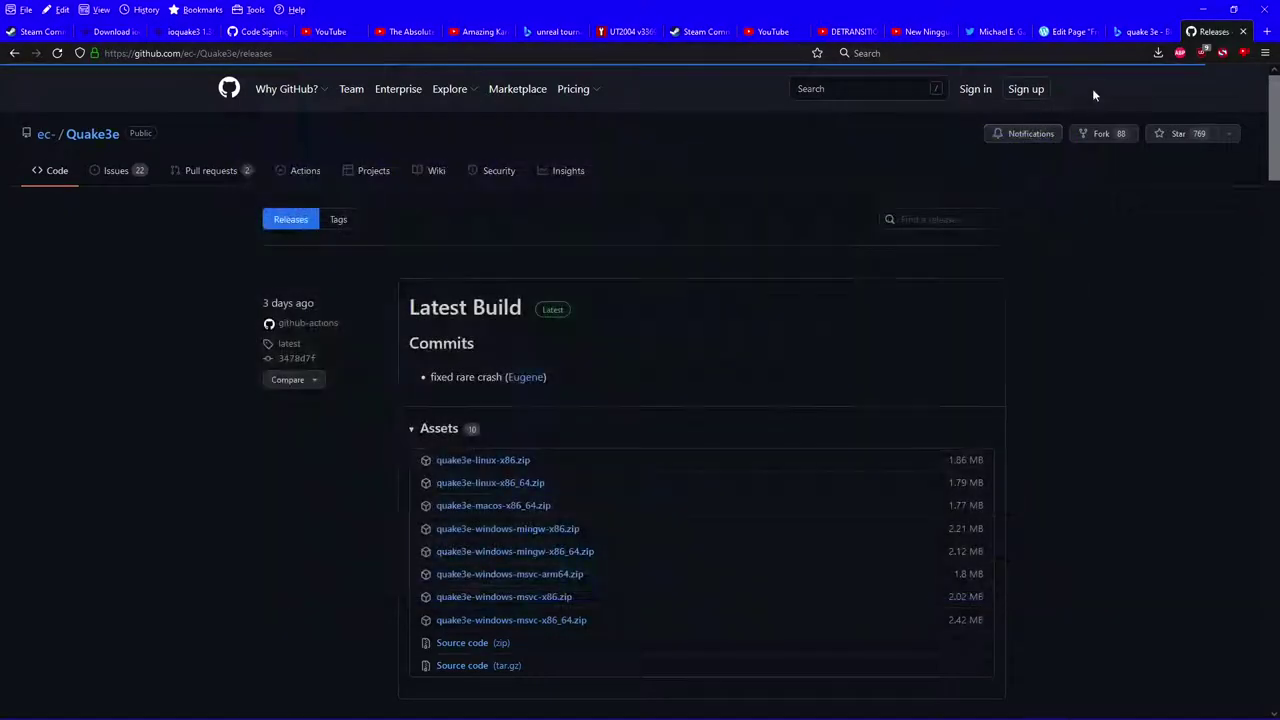
Open the downloaded Windows.zip and its nested release-mingw64-x86_64.zip from the full downloads list, moving the archive window aside
left_click(1158, 52)
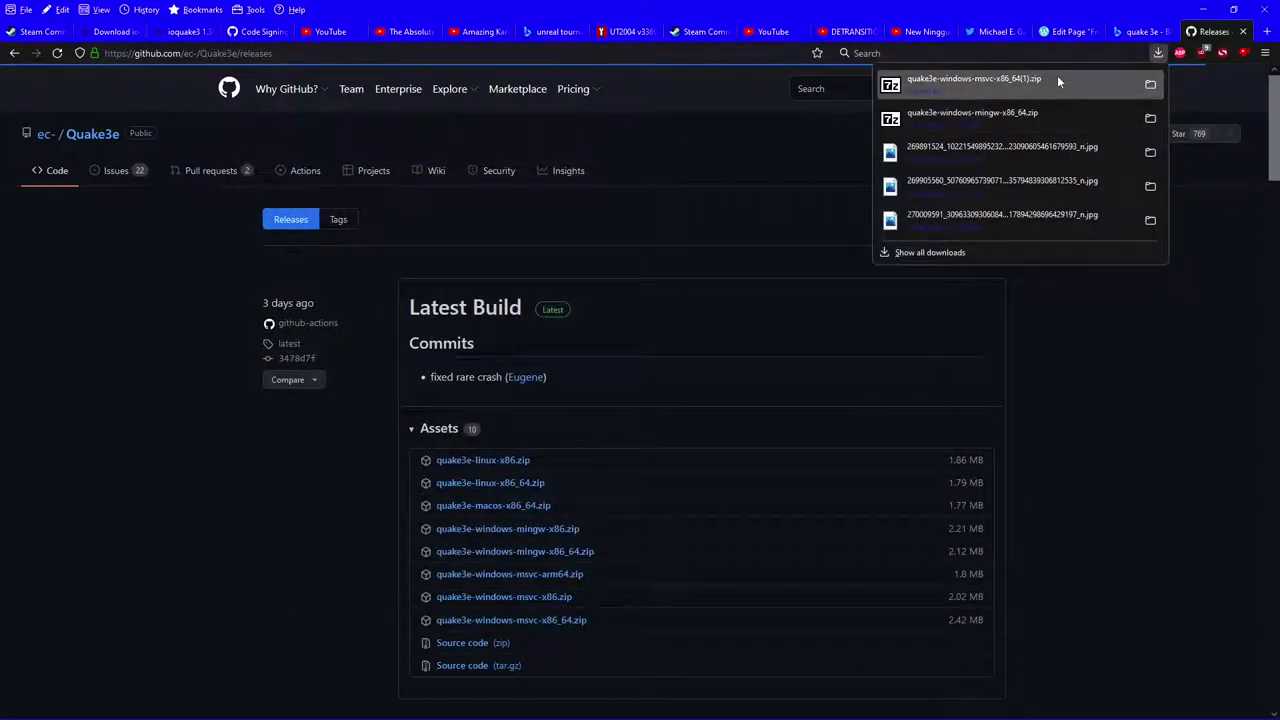
left_click(958, 253)
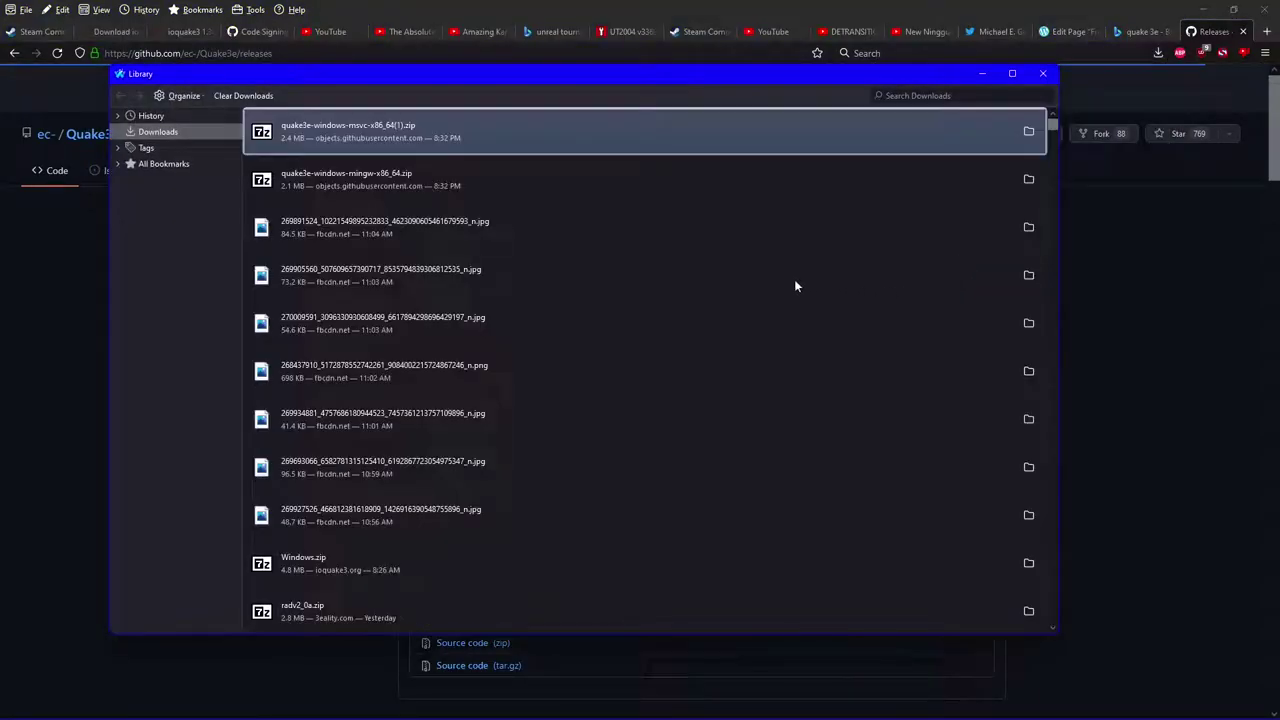
double_click(389, 569)
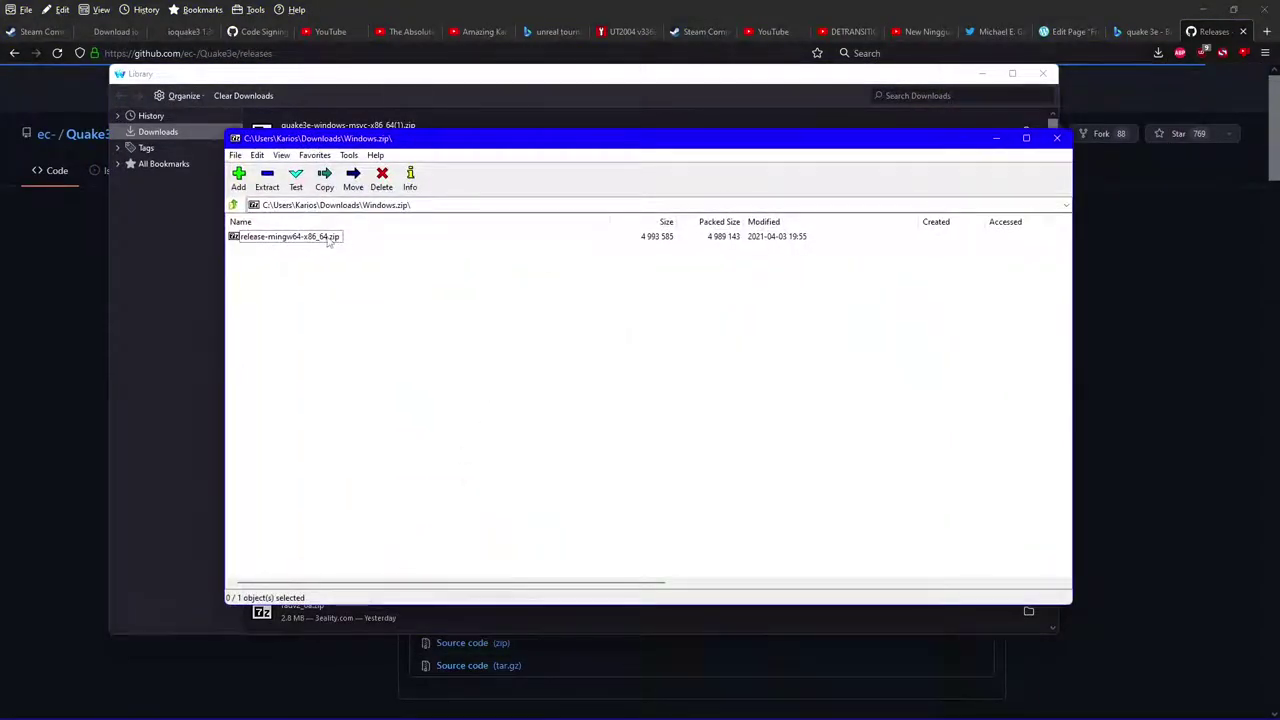
double_click(326, 238)
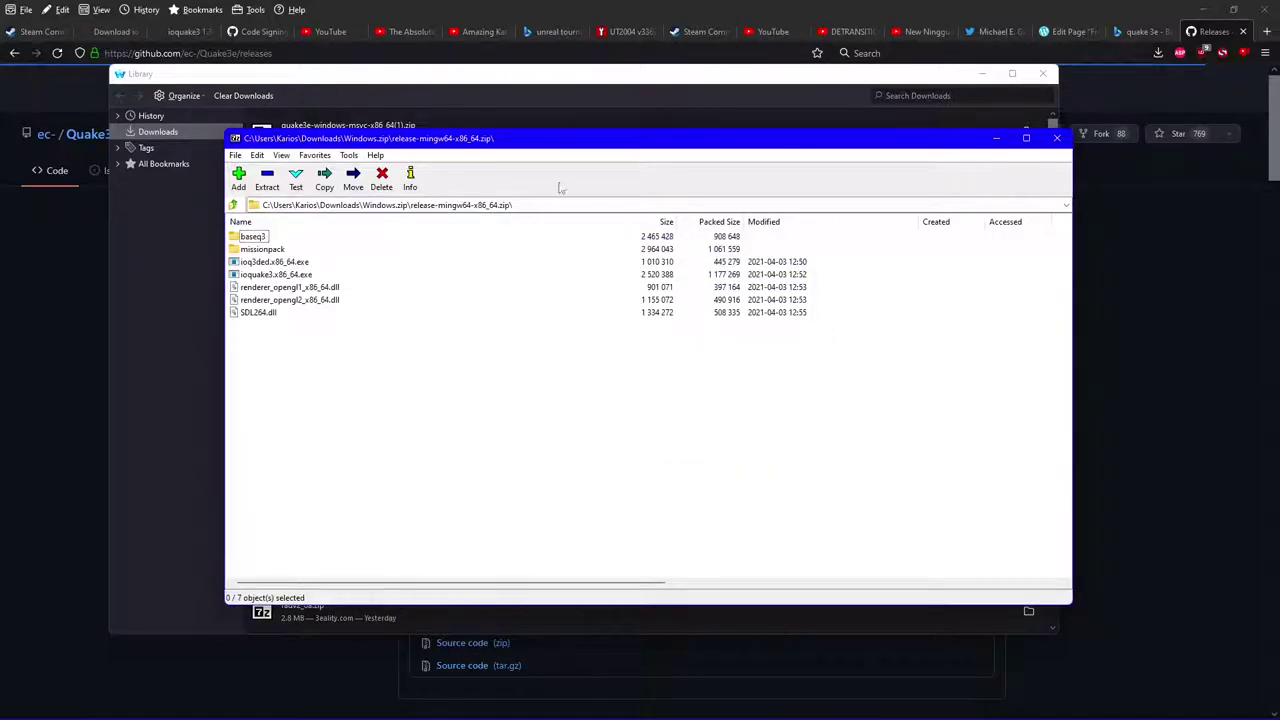
left_click_drag(588, 142, 743, 187)
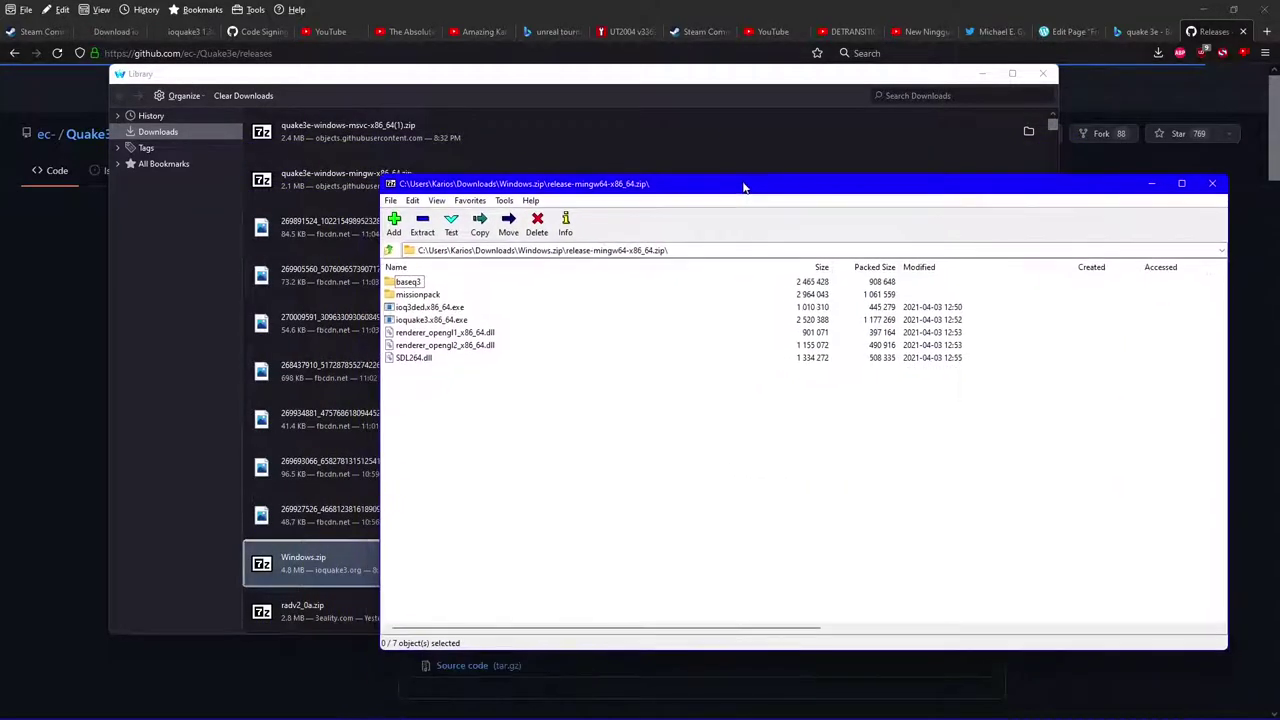
Open the downloaded quake3e-windows-msvc-x86_64(1).zip and minimize the downloads library and the browser
double_click(417, 128)
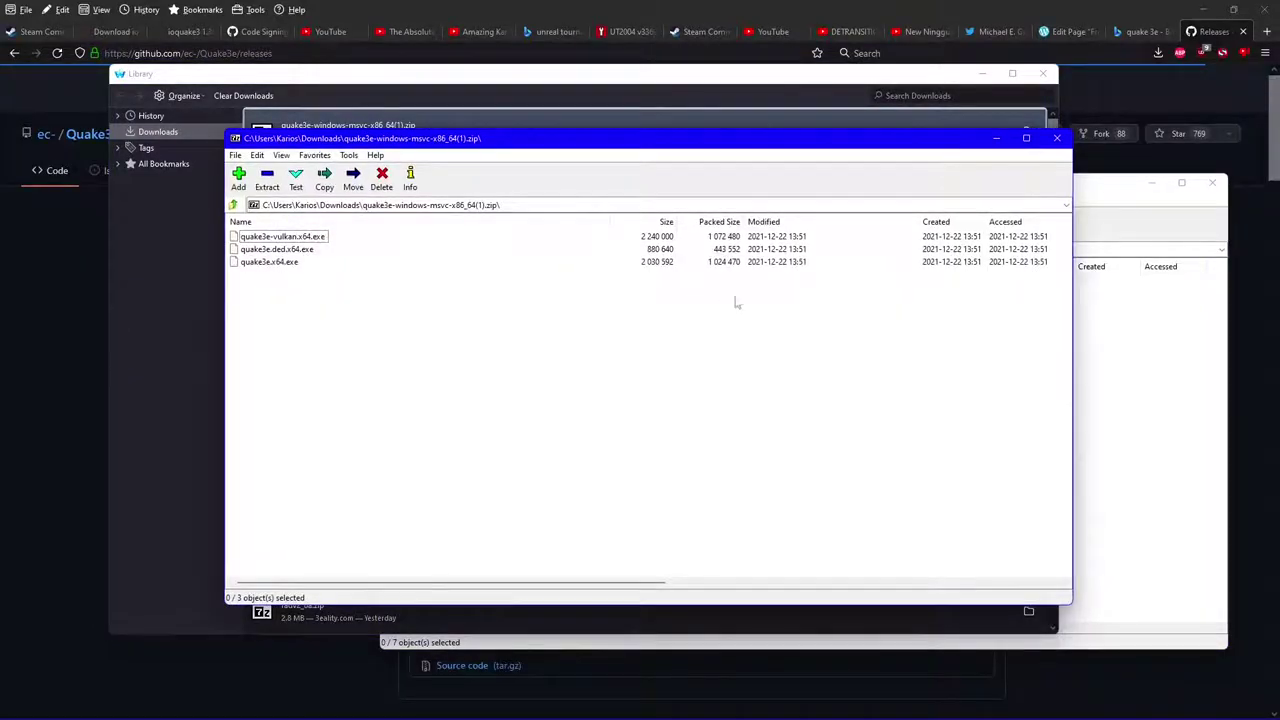
left_click(940, 74)
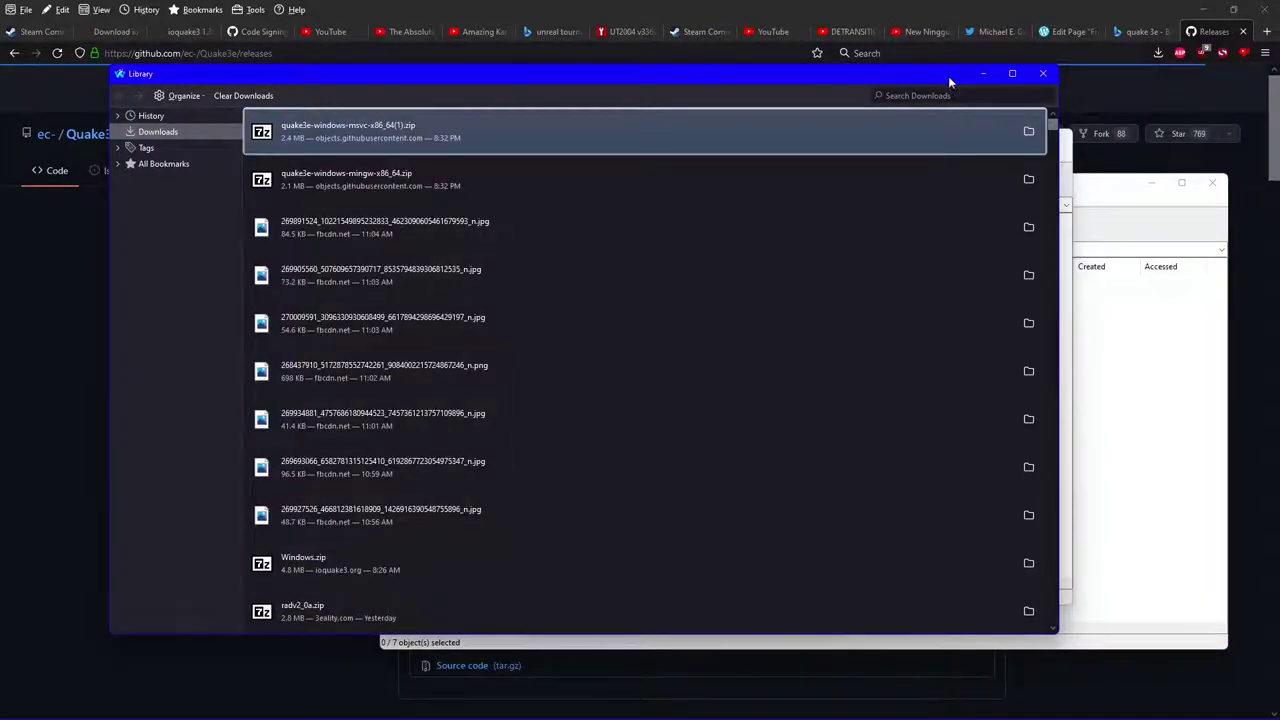
left_click(983, 75)
left_click(1203, 9)
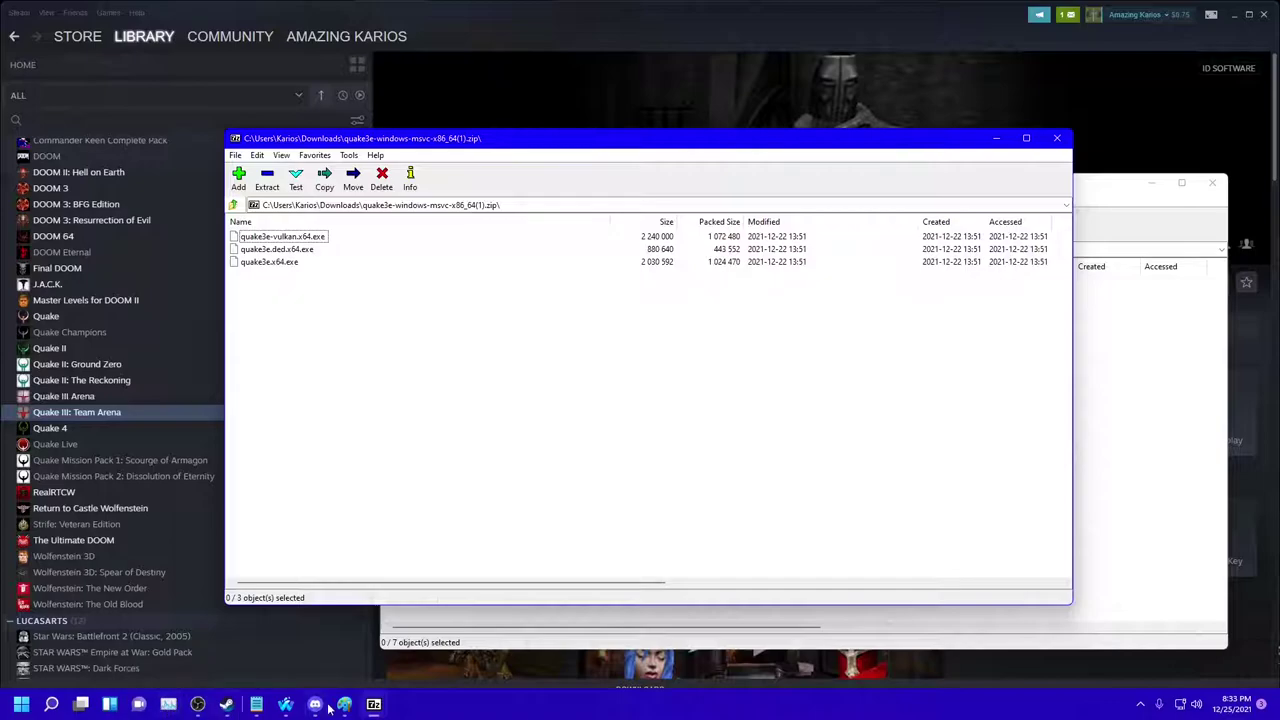
mouse_move(376, 705)
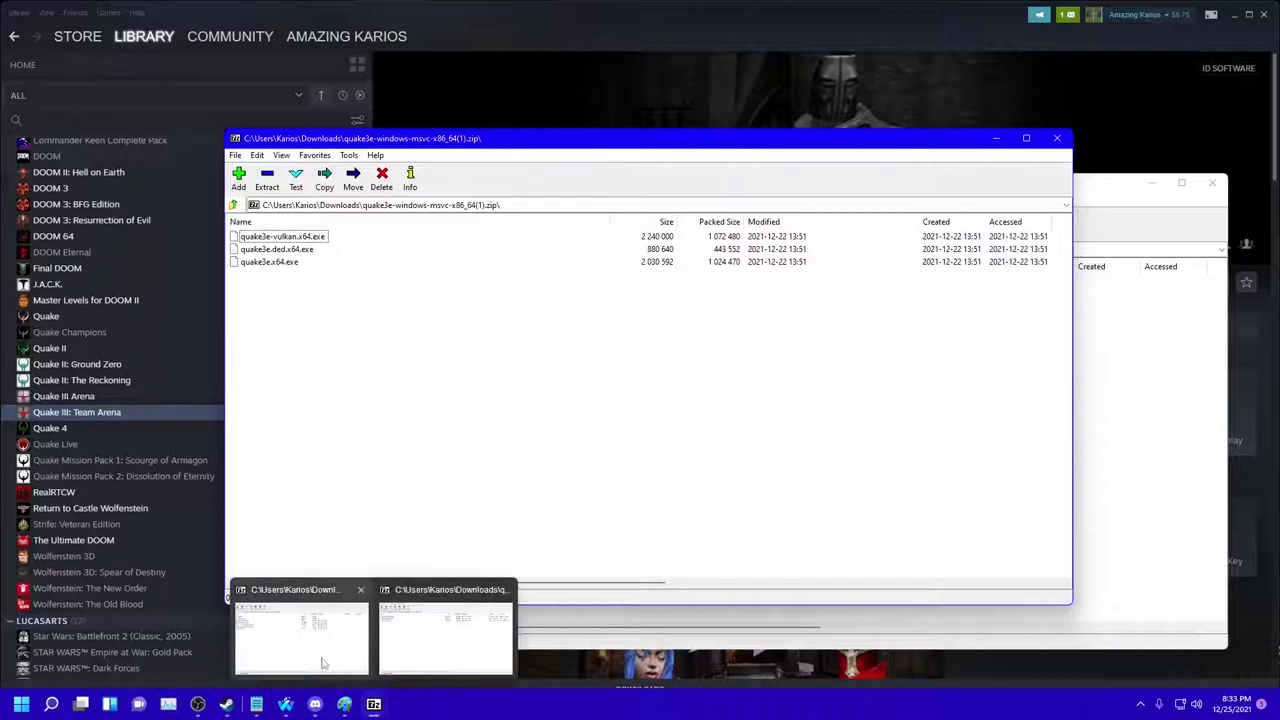
left_click(82, 706)
key("Right")
key("Right")
key("Right")
key("Right")
key("Right")
key("Right")
key("Right")
key("Right")
key("Right")
key("Right")
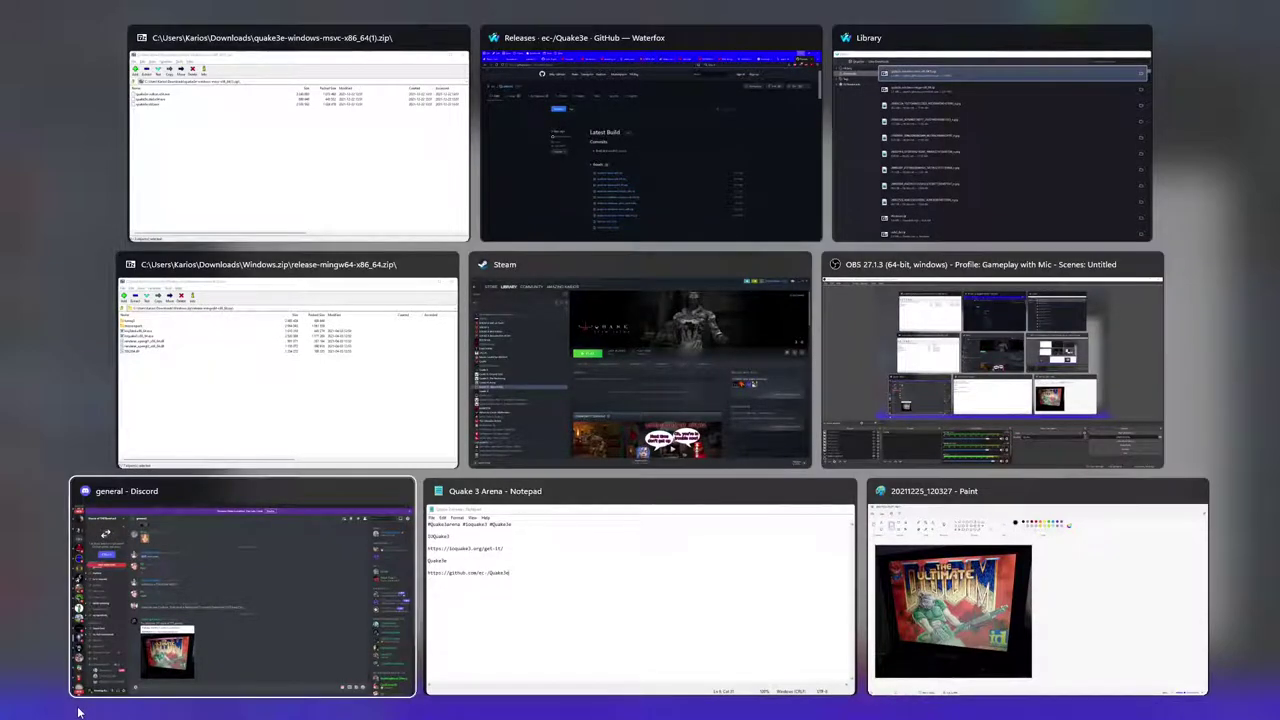
key("Right")
key("Right")
key("Right")
key("Right")
key("Right")
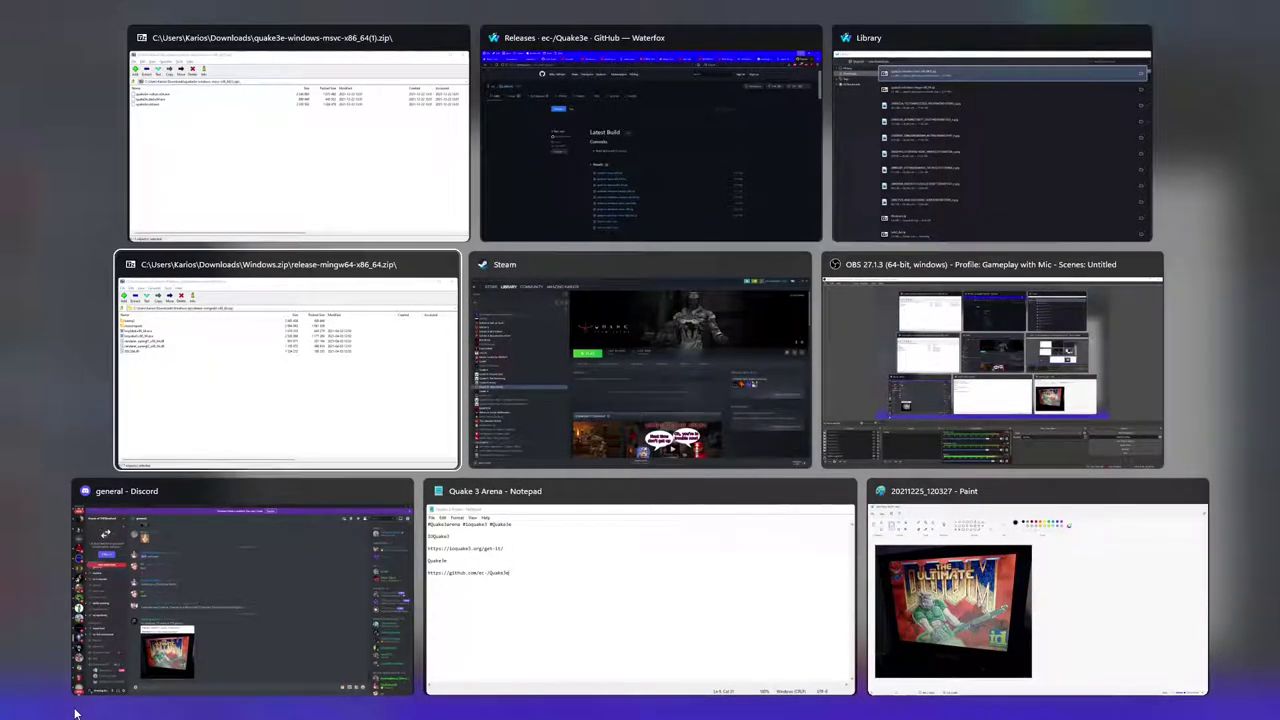
key("Right")
key("Right")
key("Right")
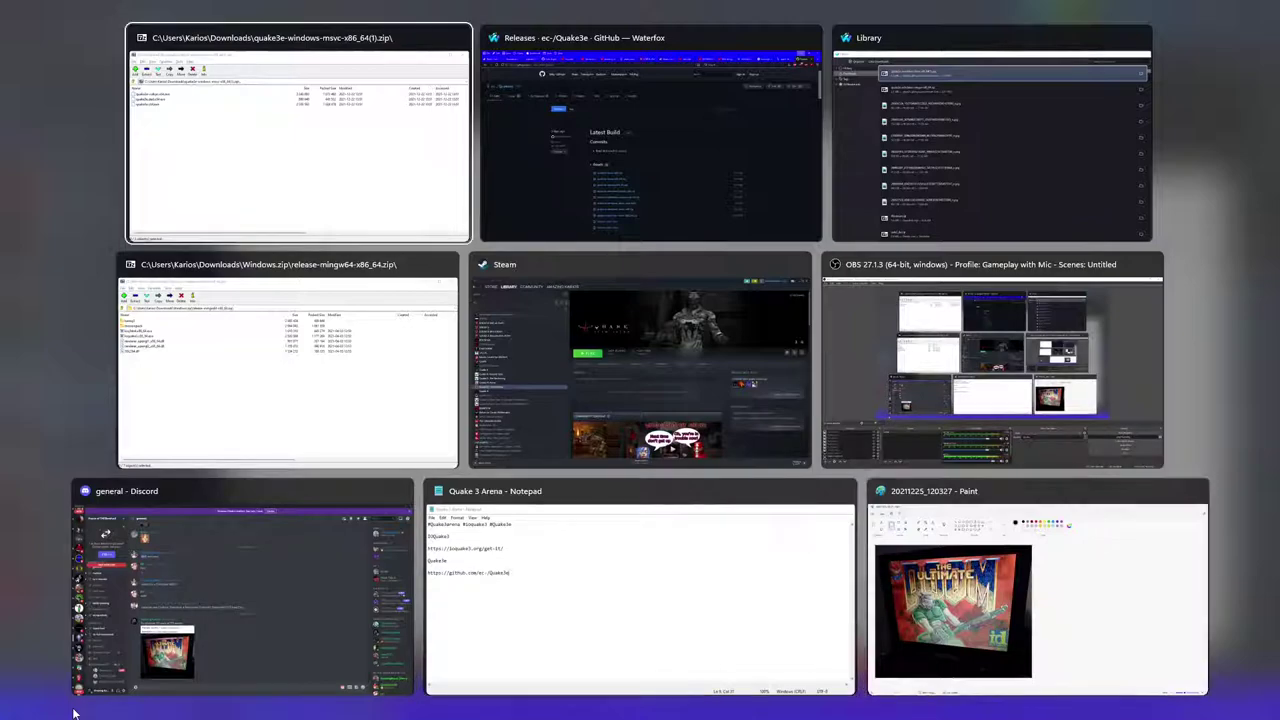
key("Right")
key("Right")
key("Right")
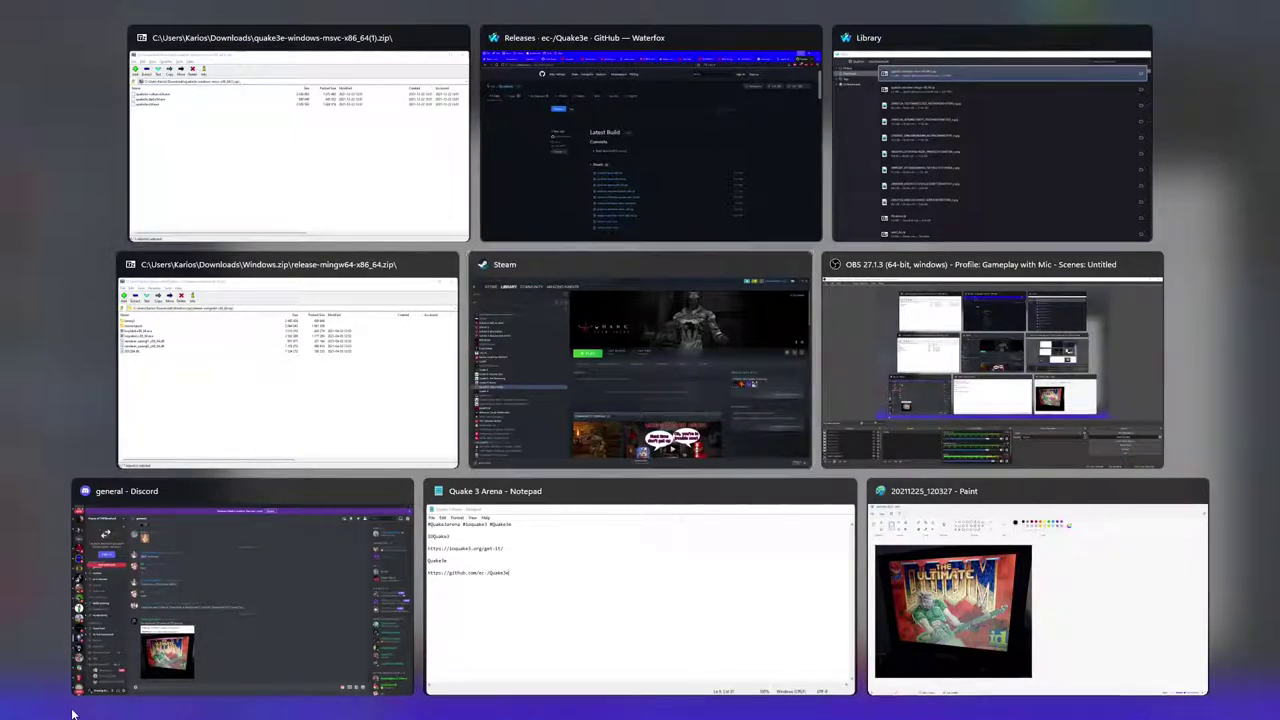
key("Return")
key("super")
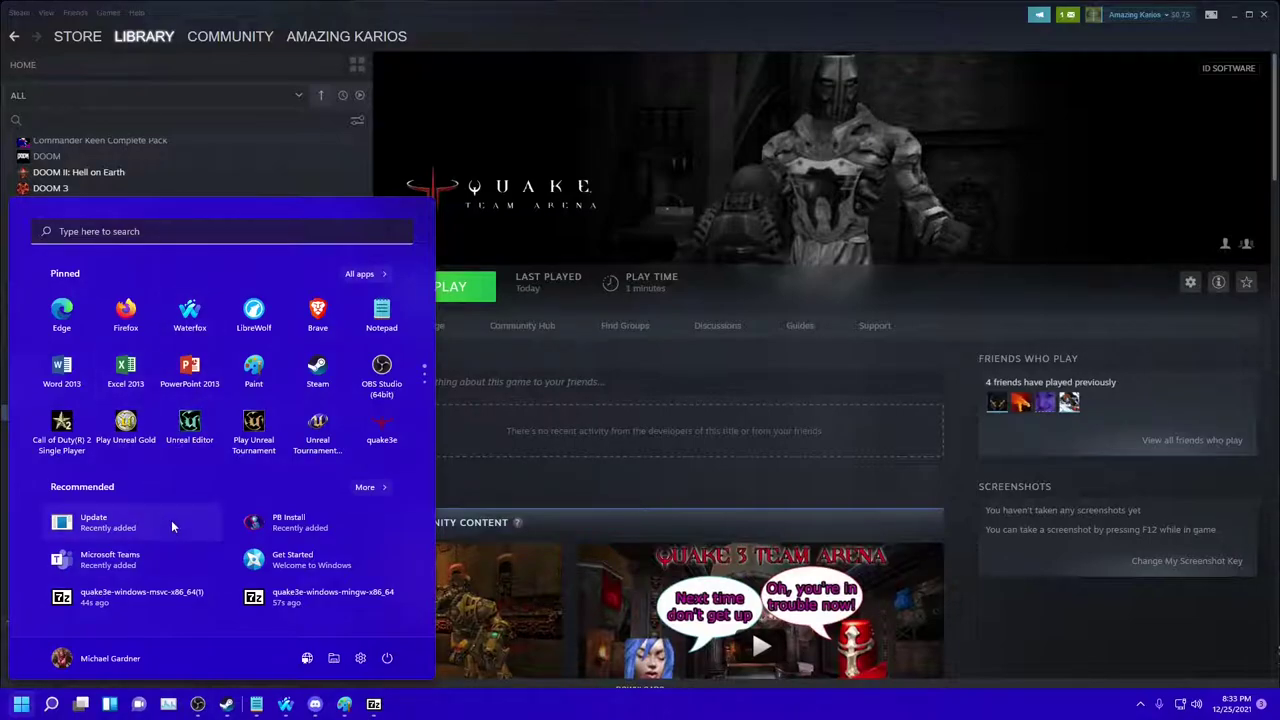
Minimize Steam and open the My Games\steamapps\common folder on the games drive in File Explorer
left_click(1234, 14)
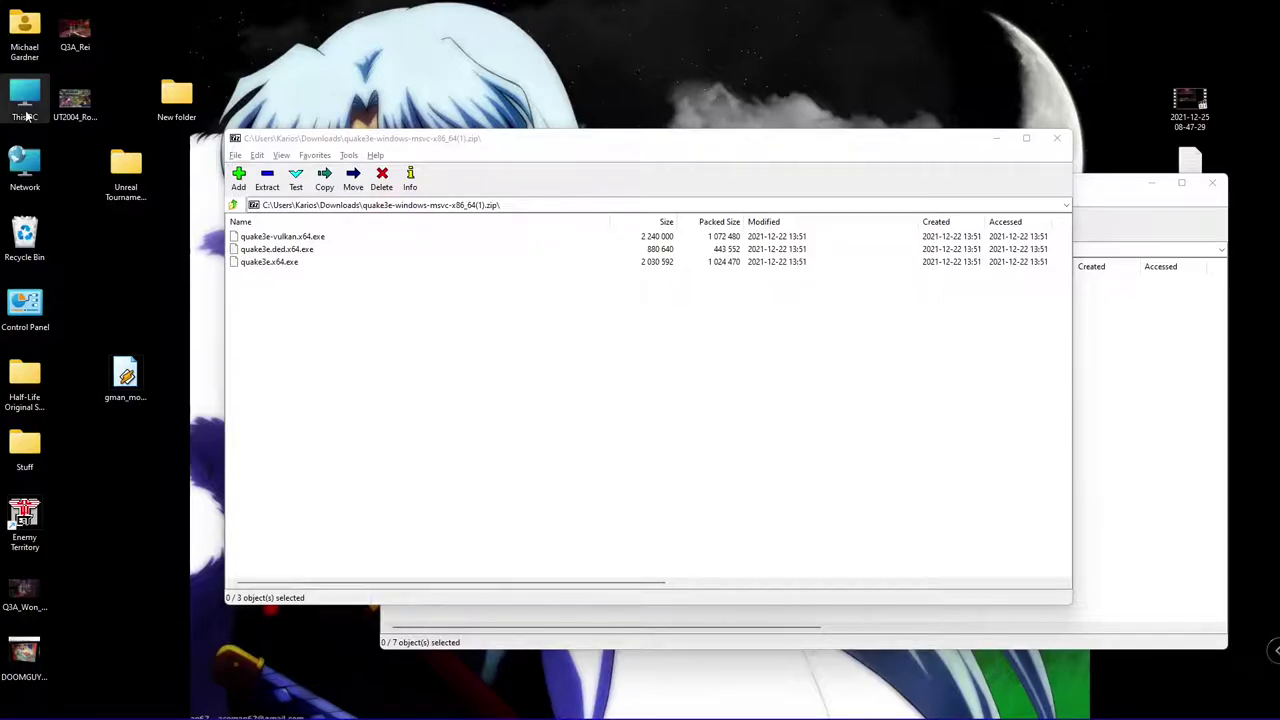
double_click(27, 116)
double_click(736, 318)
double_click(401, 300)
double_click(394, 276)
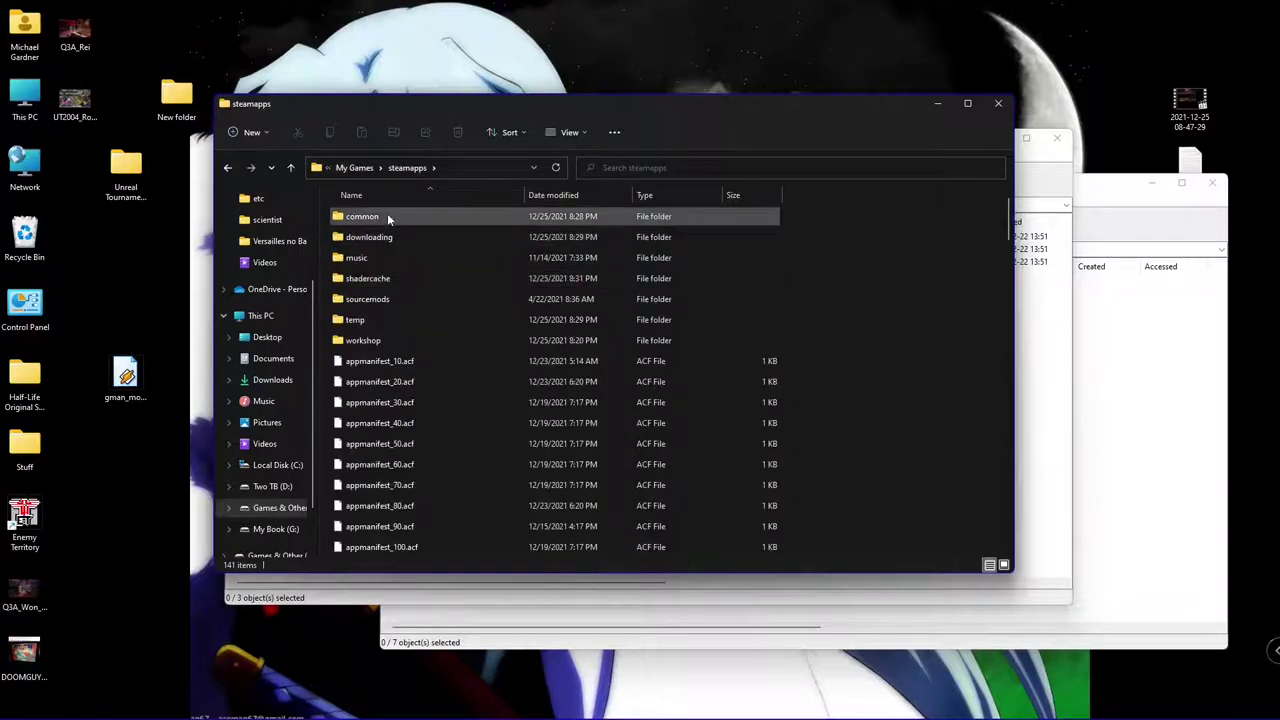
double_click(388, 217)
Find and open the Quake 3 Arena folder inside steamapps\common
scroll(407, 375, "down", 4)
left_click(505, 168)
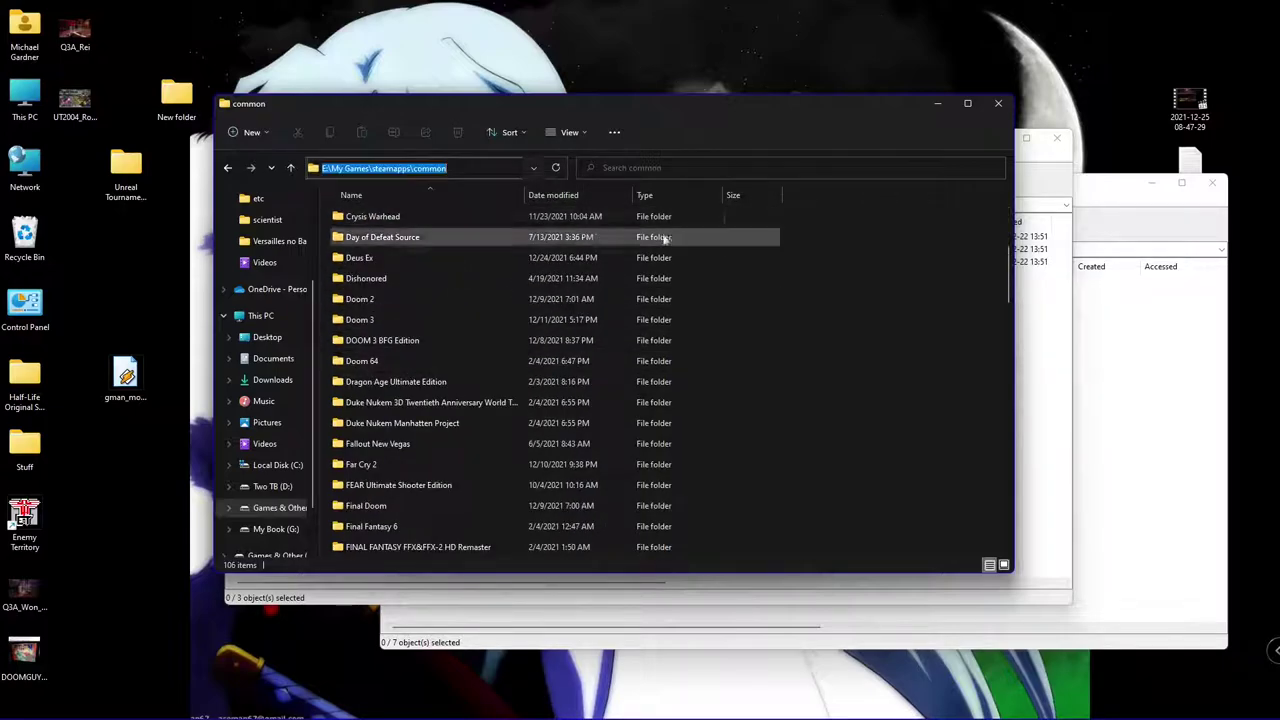
left_click(906, 355)
scroll(863, 364, "down", 1)
scroll(865, 371, "down", 10)
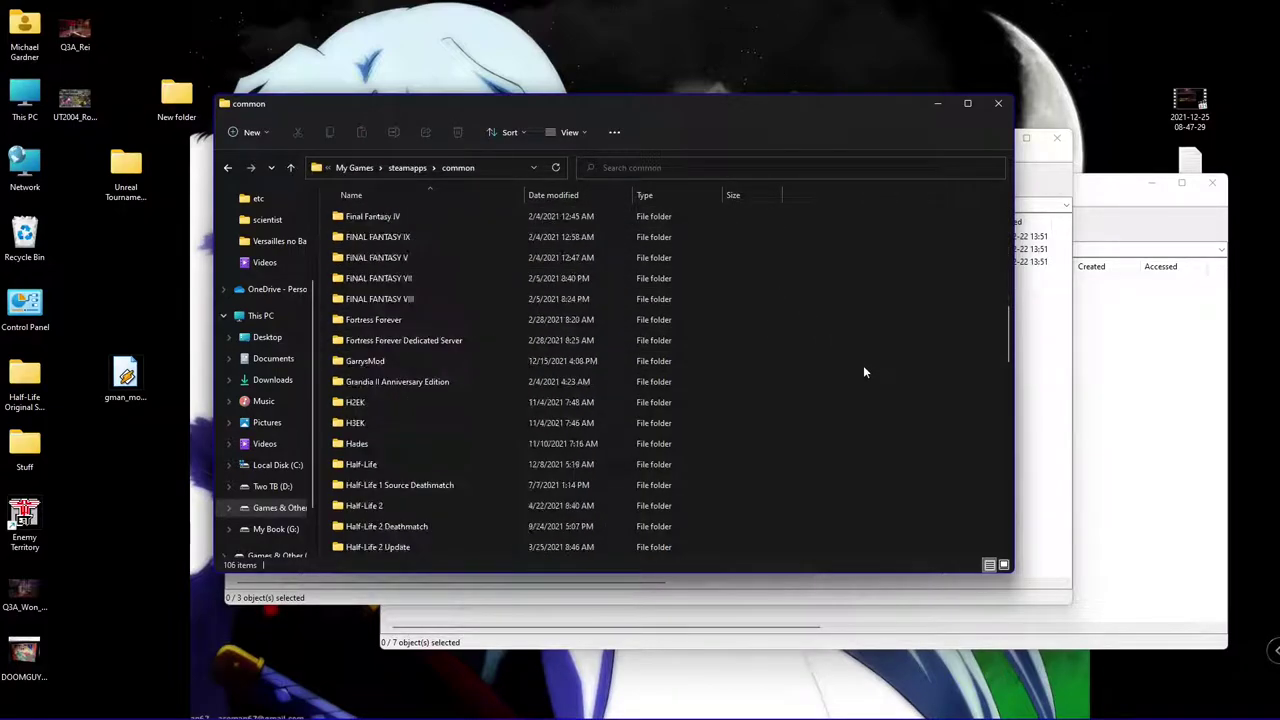
scroll(863, 372, "down", 6)
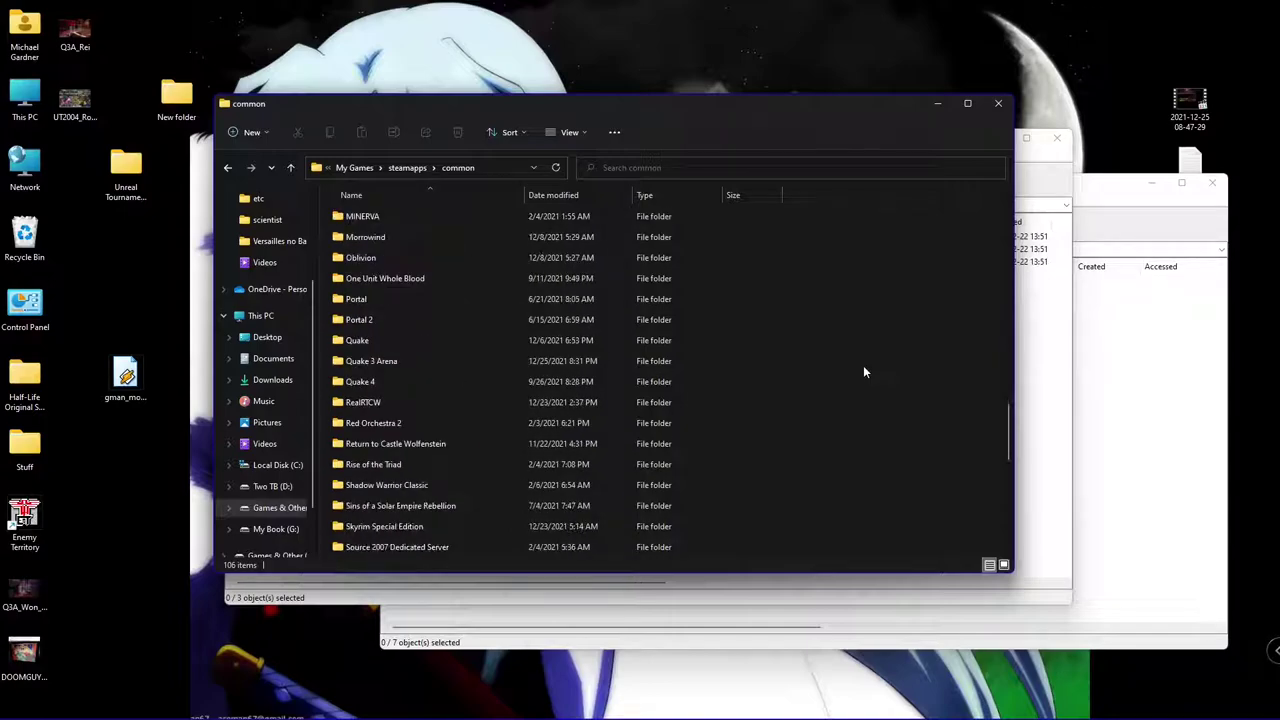
double_click(384, 362)
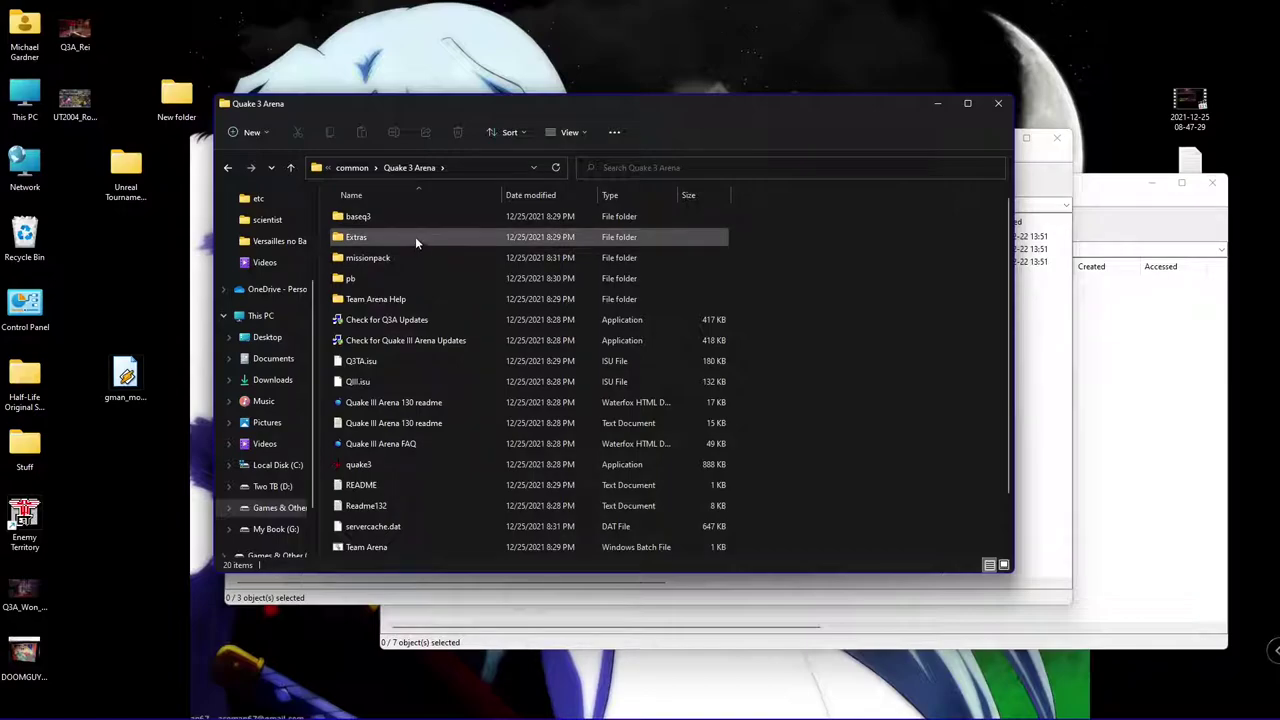
scroll(426, 235, "down", 1)
scroll(446, 258, "up", 1)
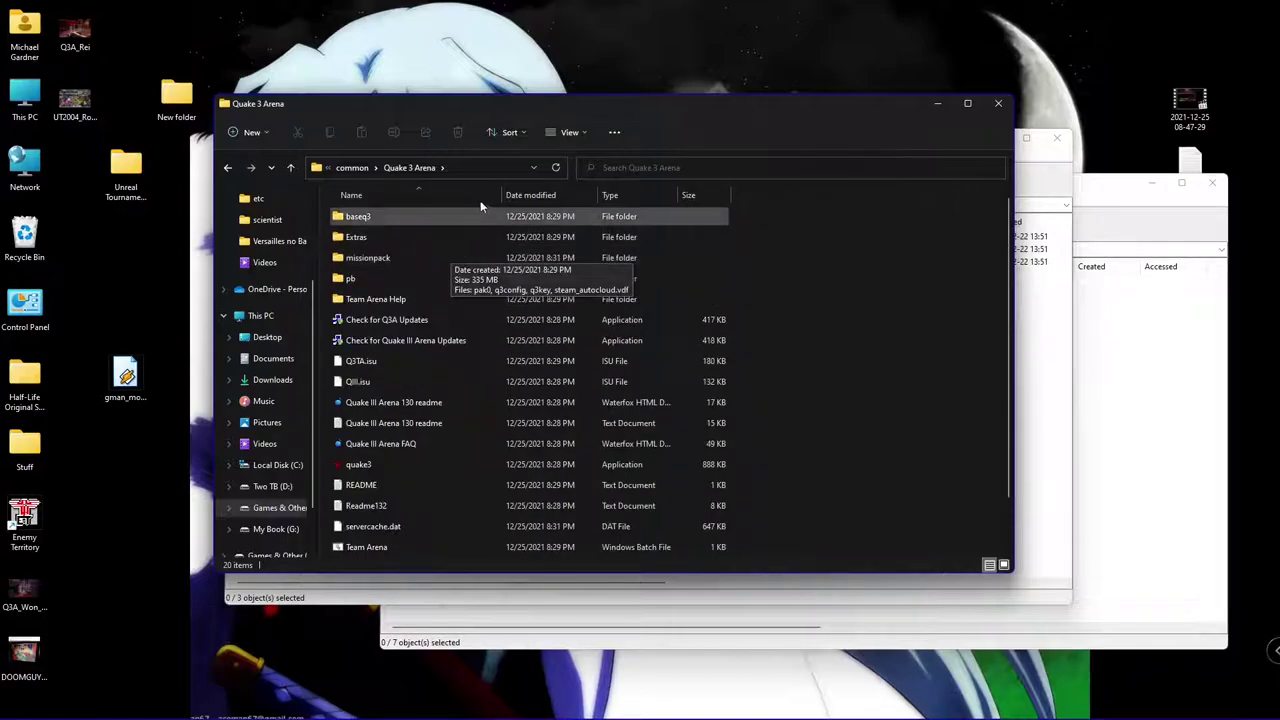
Move the Quake 3 Arena folder window aside and copy everything from the release-mingw64-x86_64.zip archive into that folder
left_click_drag(382, 100, 237, 56)
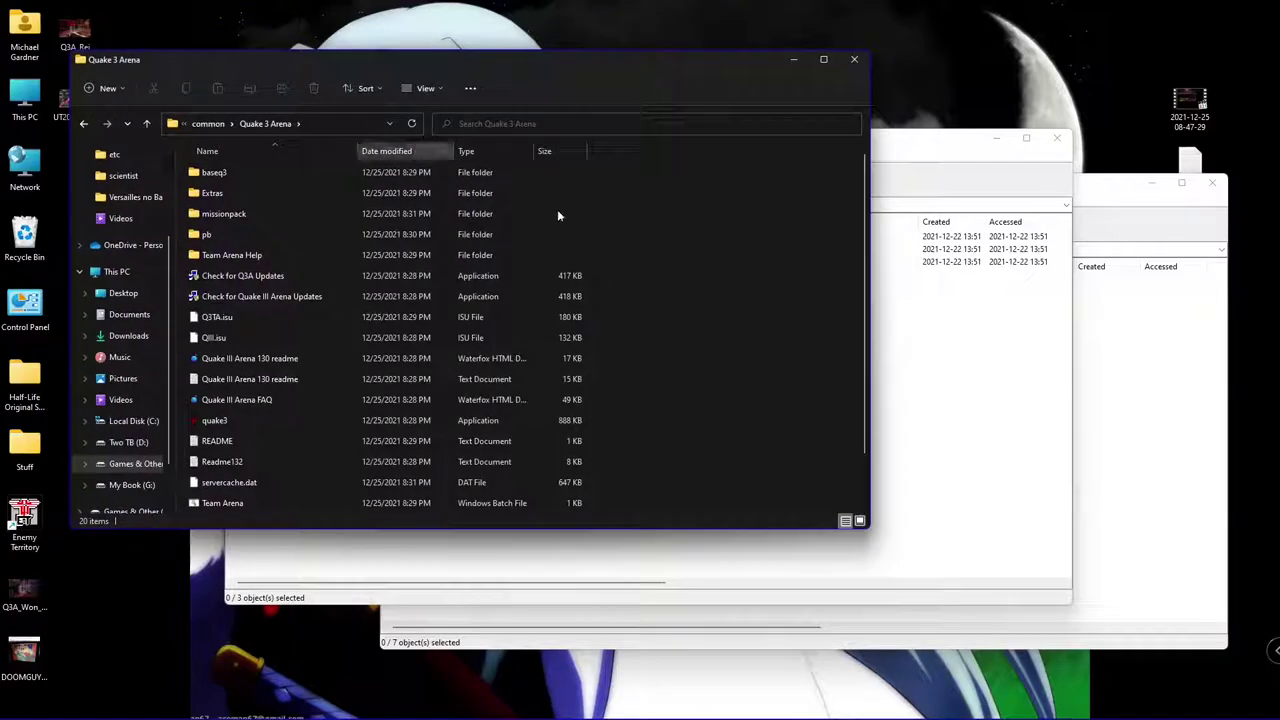
left_click(1123, 403)
left_click_drag(493, 451, 319, 183)
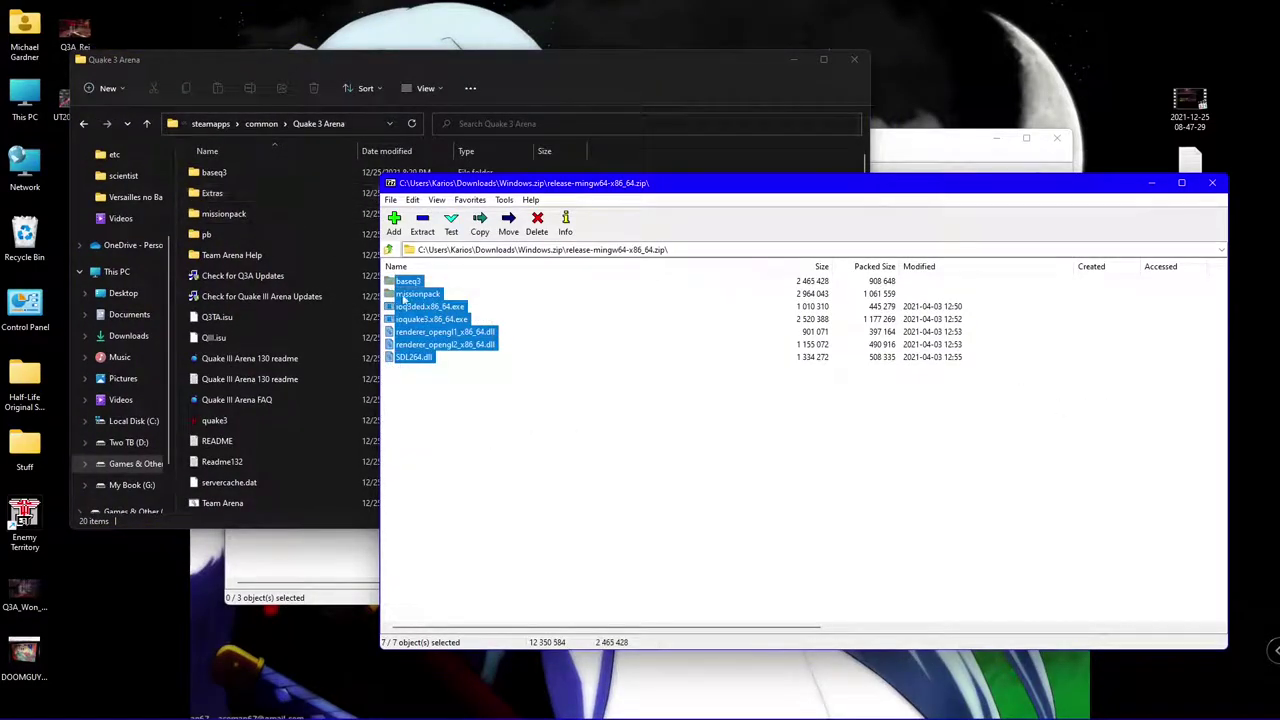
left_click_drag(400, 318, 183, 328)
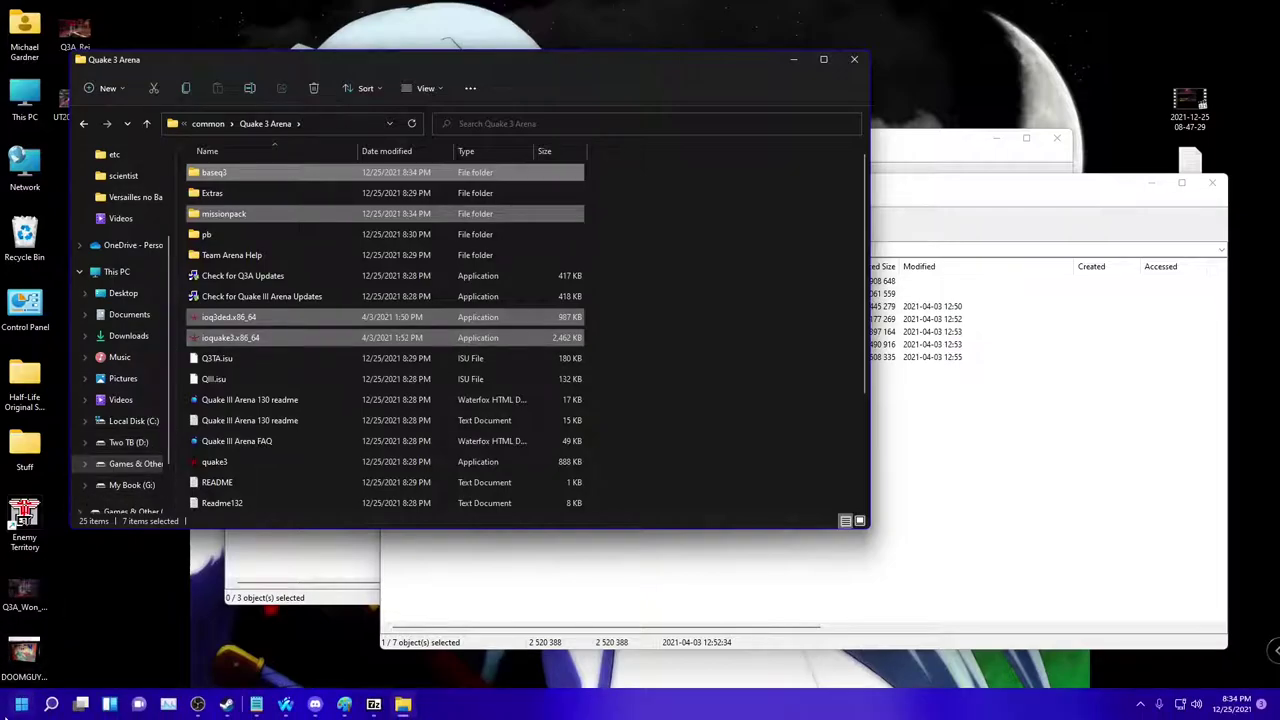
left_click(21, 706)
scroll(385, 435, "down", 3)
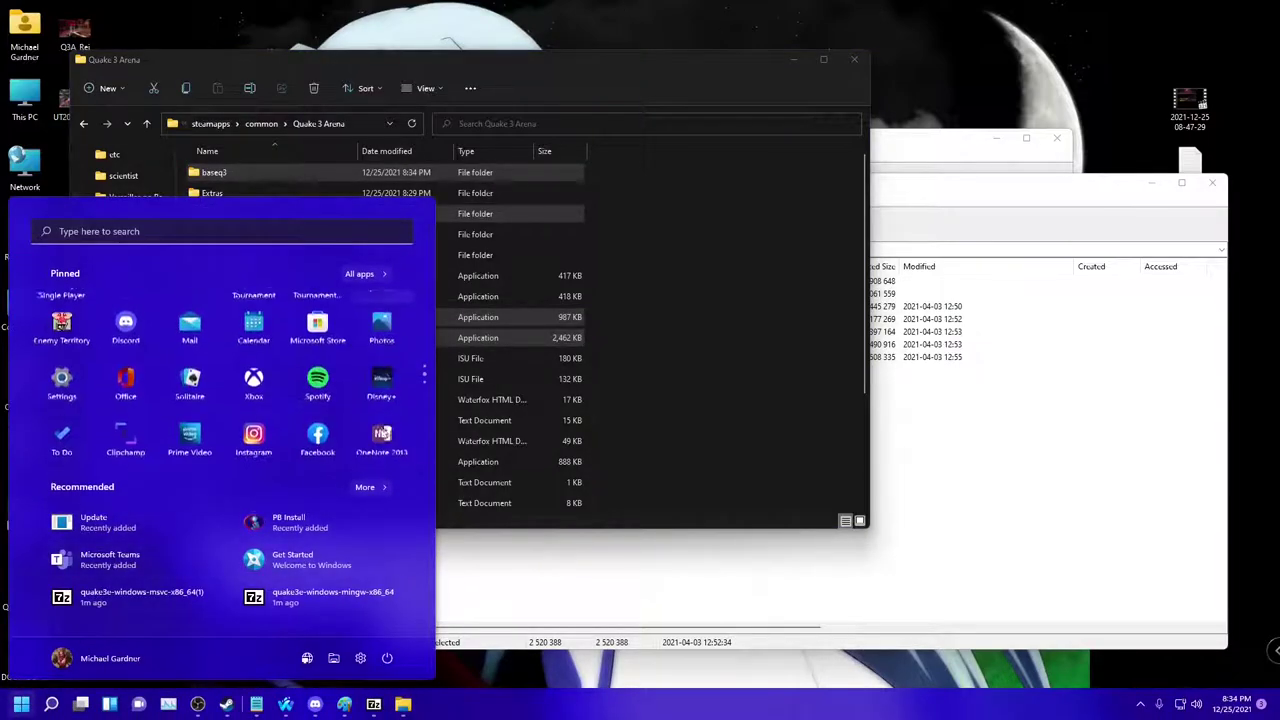
scroll(390, 443, "up", 2)
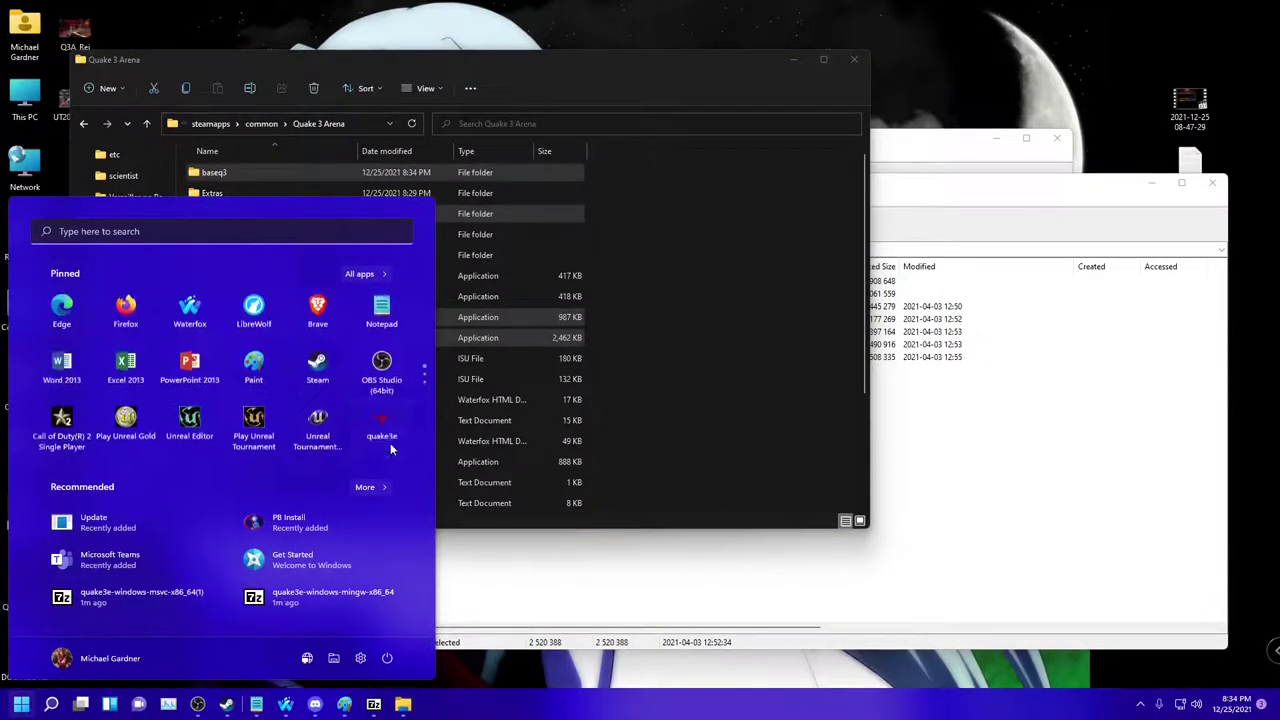
scroll(390, 443, "down", 2)
scroll(390, 443, "up", 2)
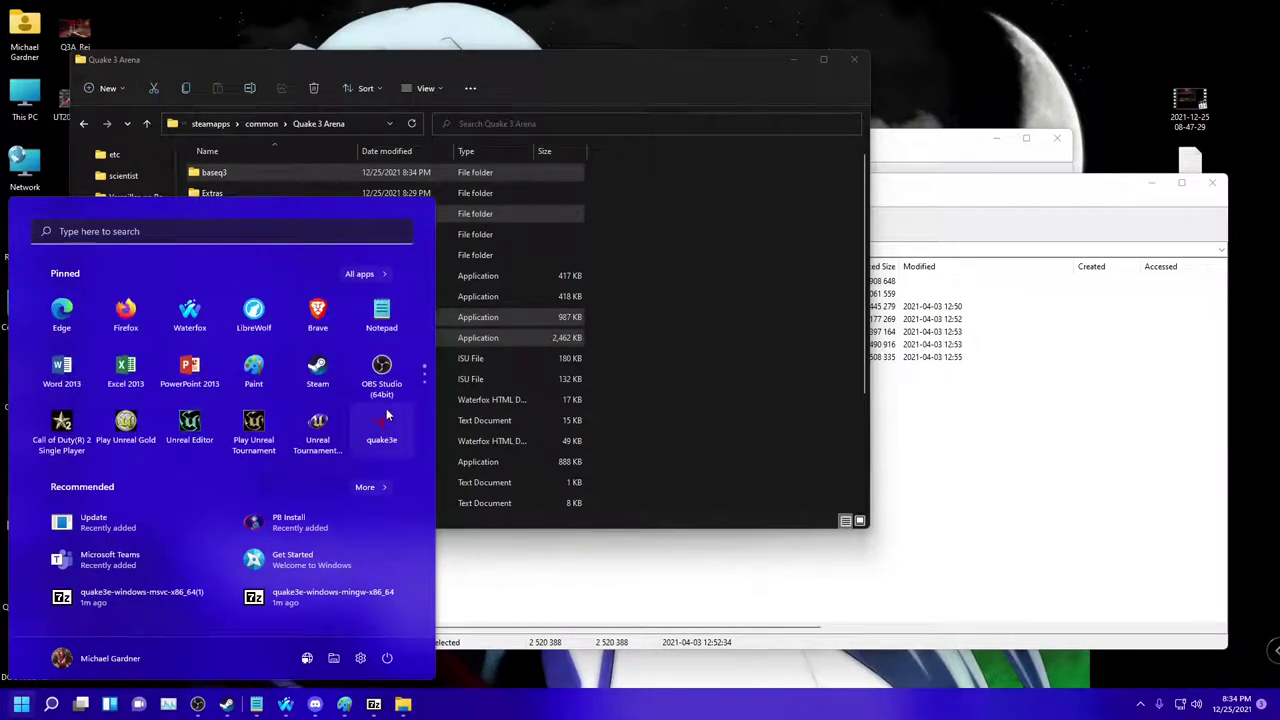
left_click(998, 160)
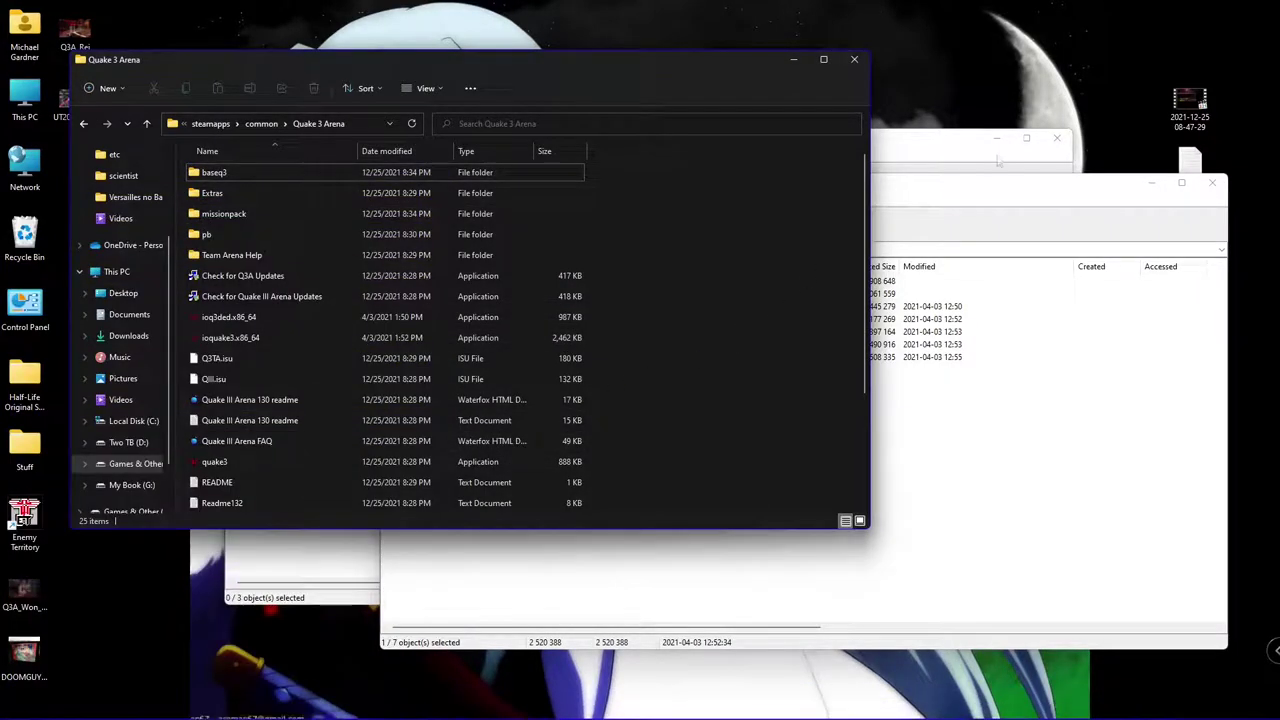
Close the release-mingw64-x86_64.zip archive and copy all three files from the quake3e archive into the Quake 3 Arena folder
left_click(985, 216)
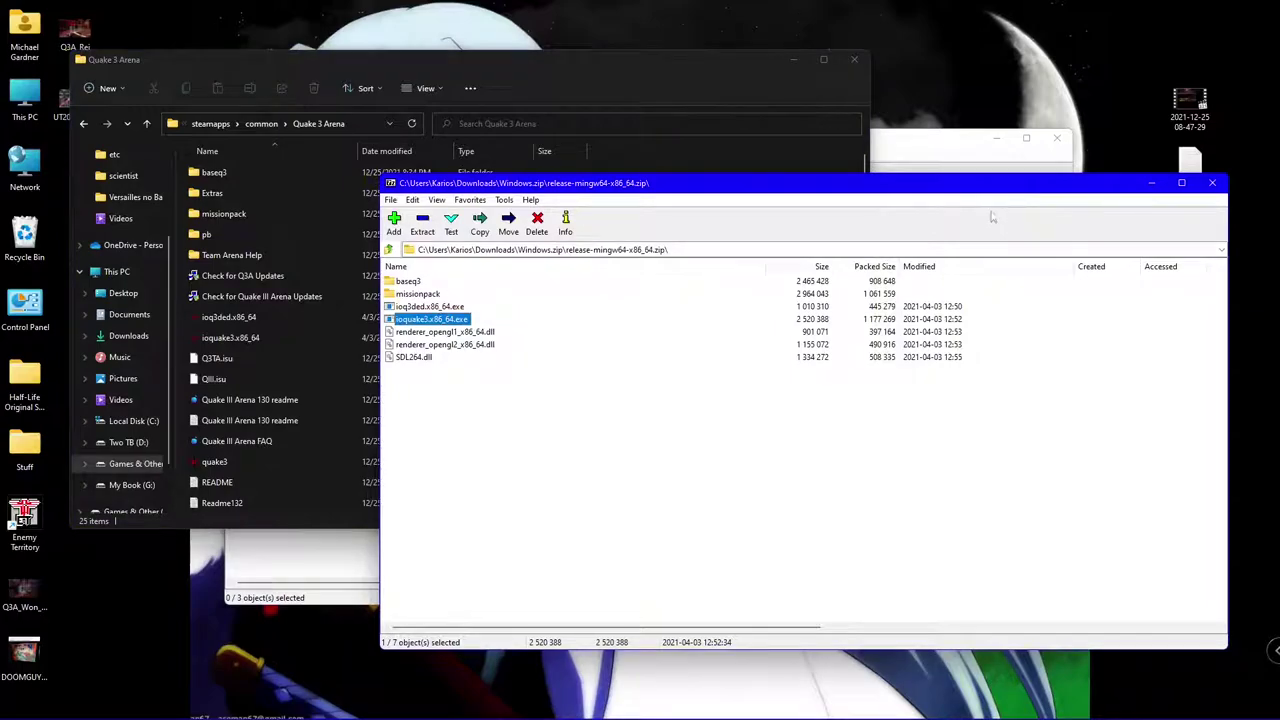
left_click(1212, 183)
left_click(965, 178)
left_click_drag(467, 404, 177, 315)
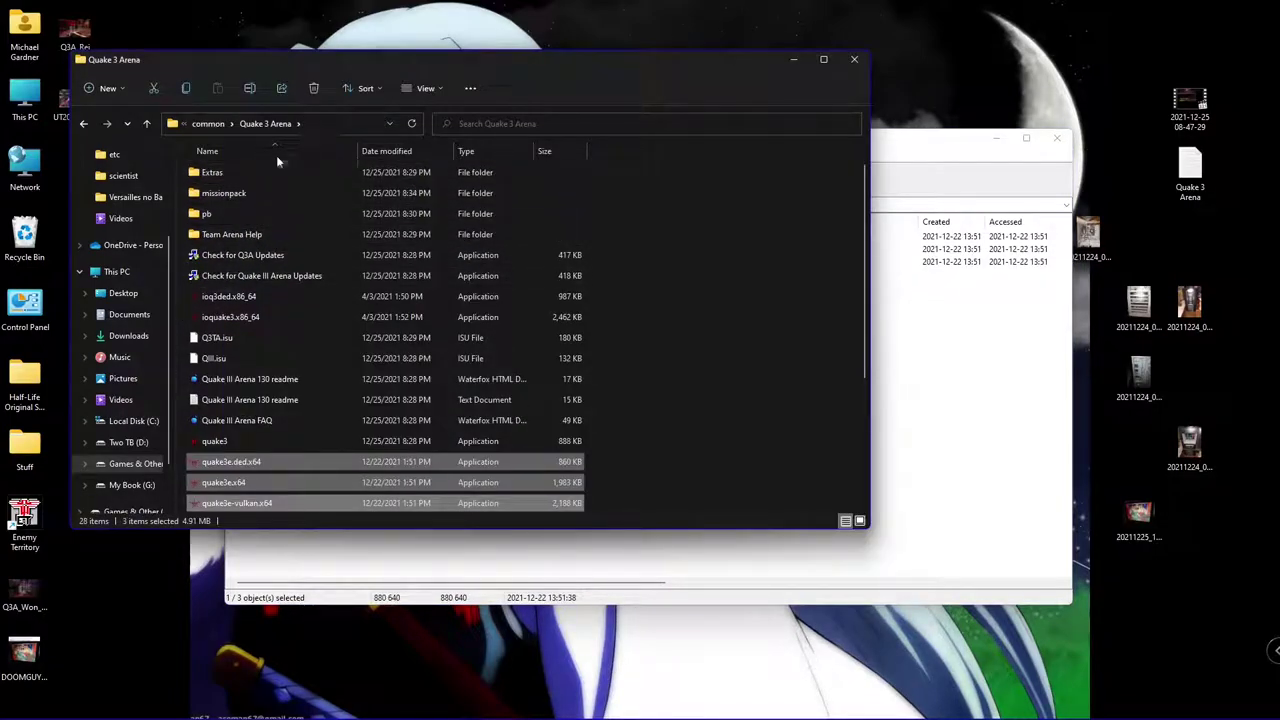
Create a shortcut to the ioquake3.x86_64 application in the Quake 3 Arena folder
scroll(285, 306, "down", 2)
scroll(284, 301, "up", 1)
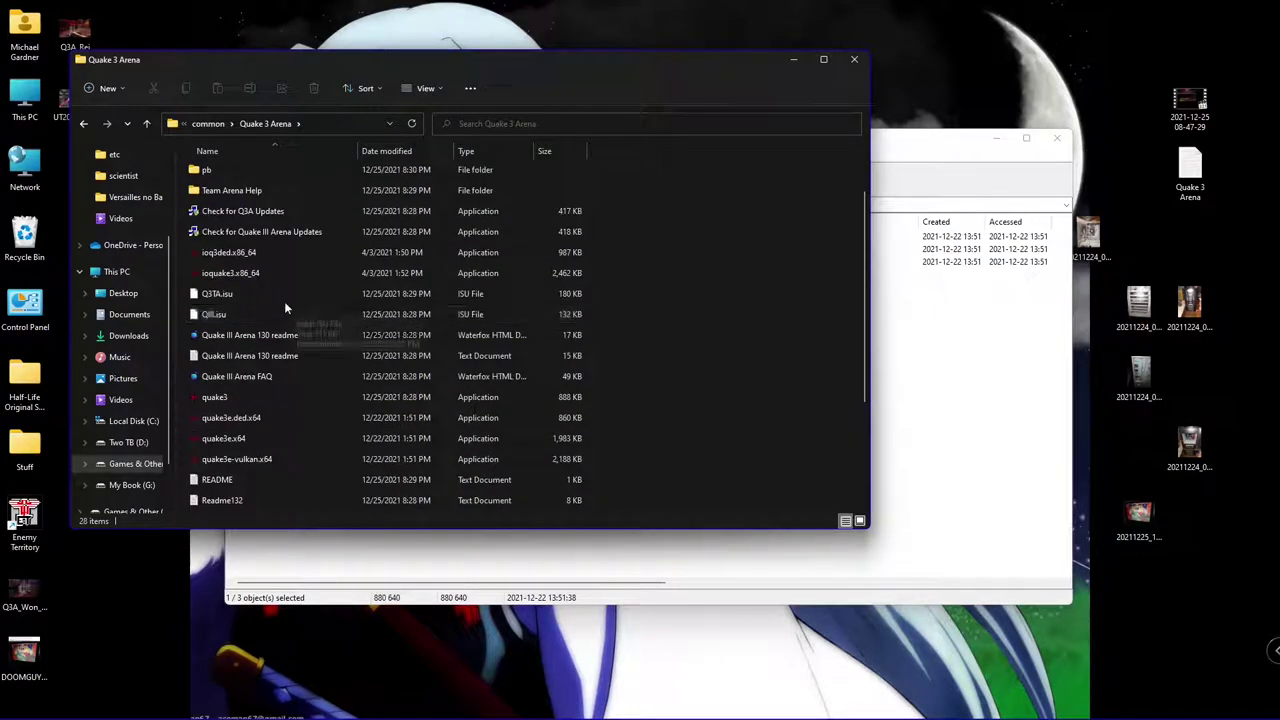
left_click(229, 271)
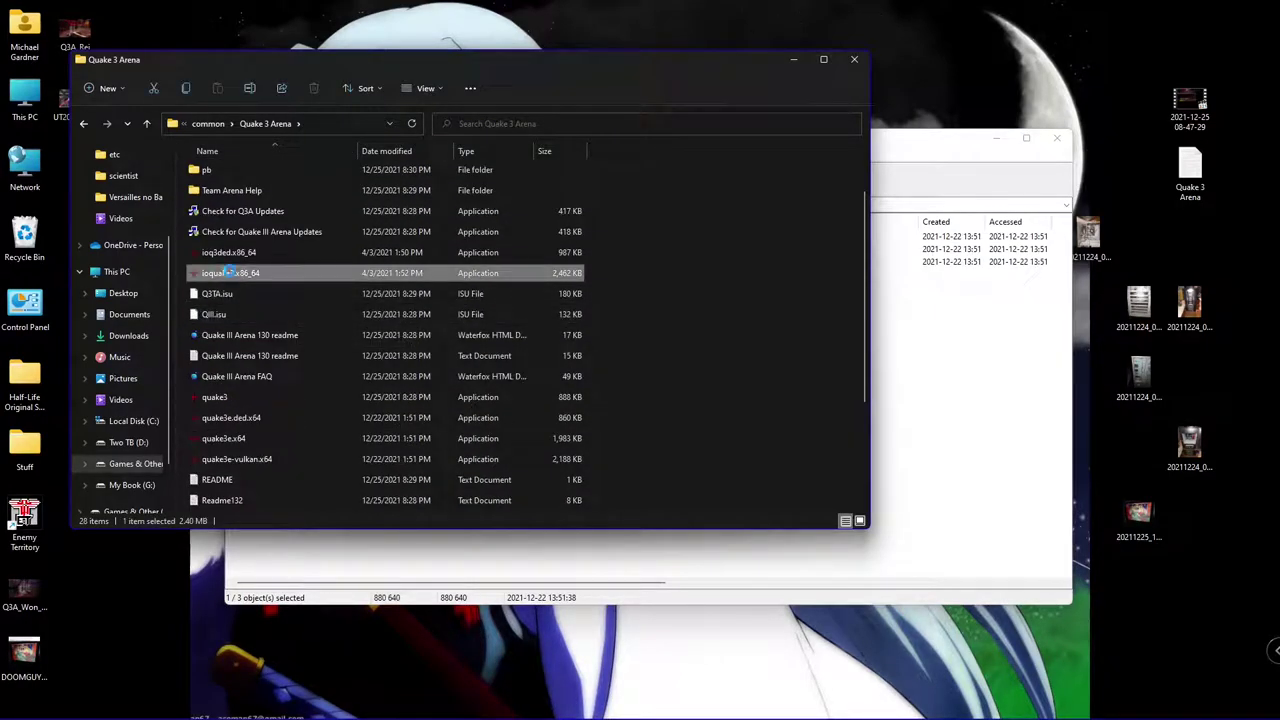
right_click(229, 271)
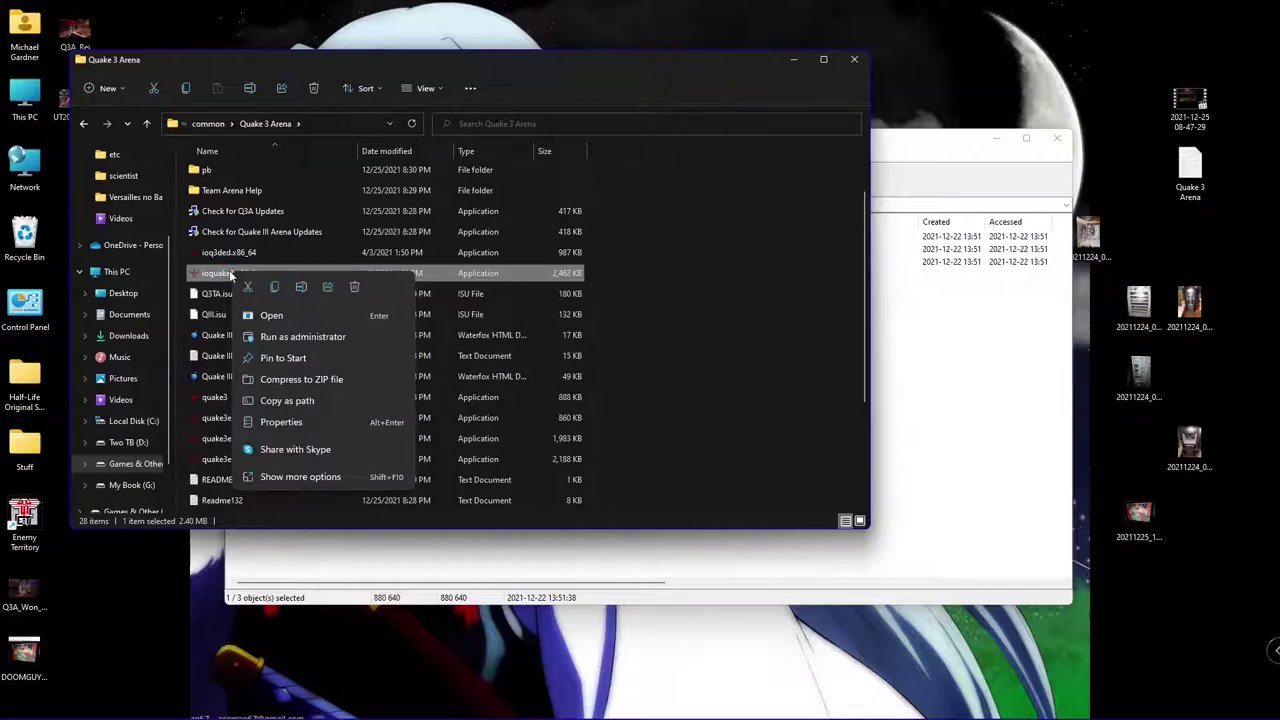
left_click(319, 477)
left_click(366, 420)
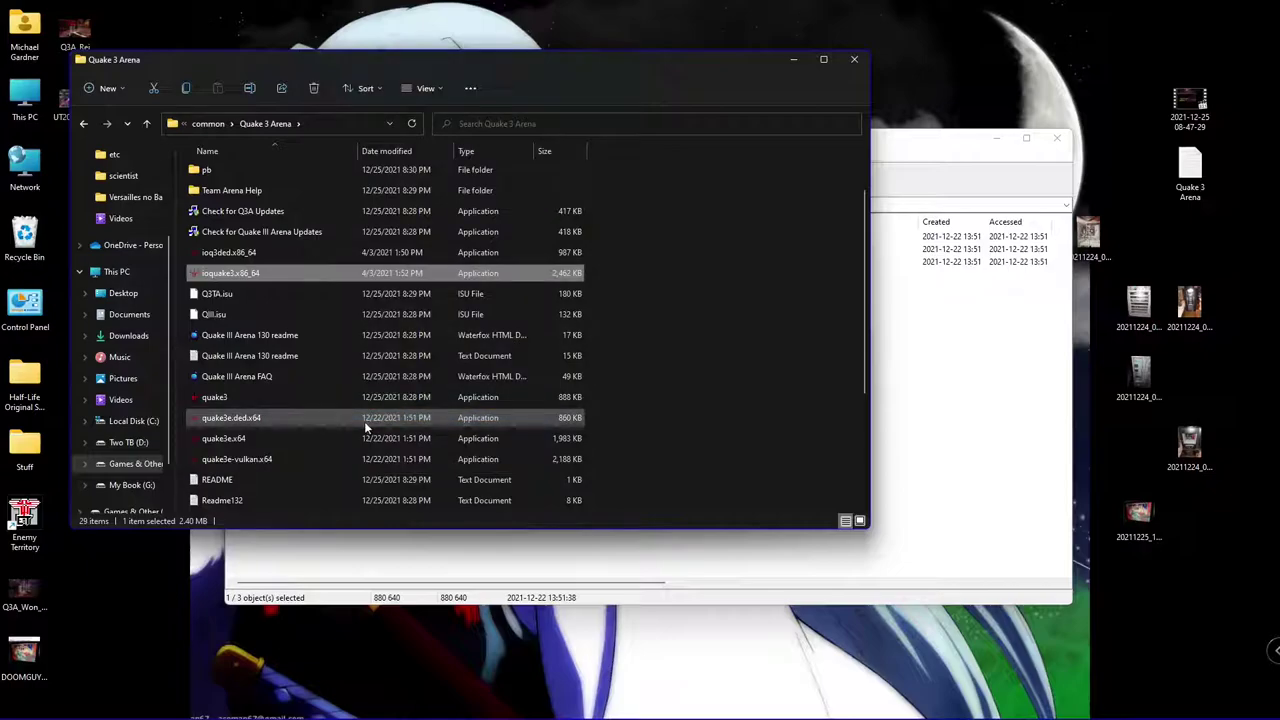
Rename the ioquake3.x86_64 shortcut as "Quake 3 Arena (IOQuake 3)"
left_click(239, 280)
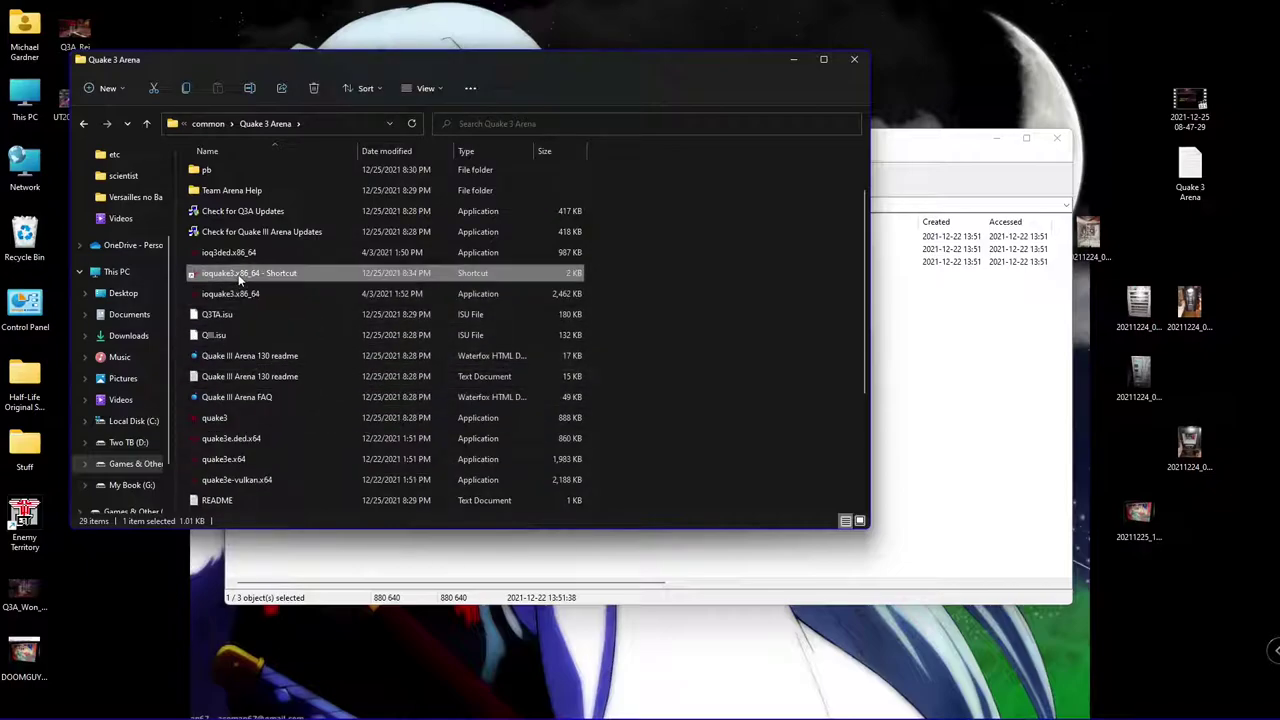
right_click(239, 280)
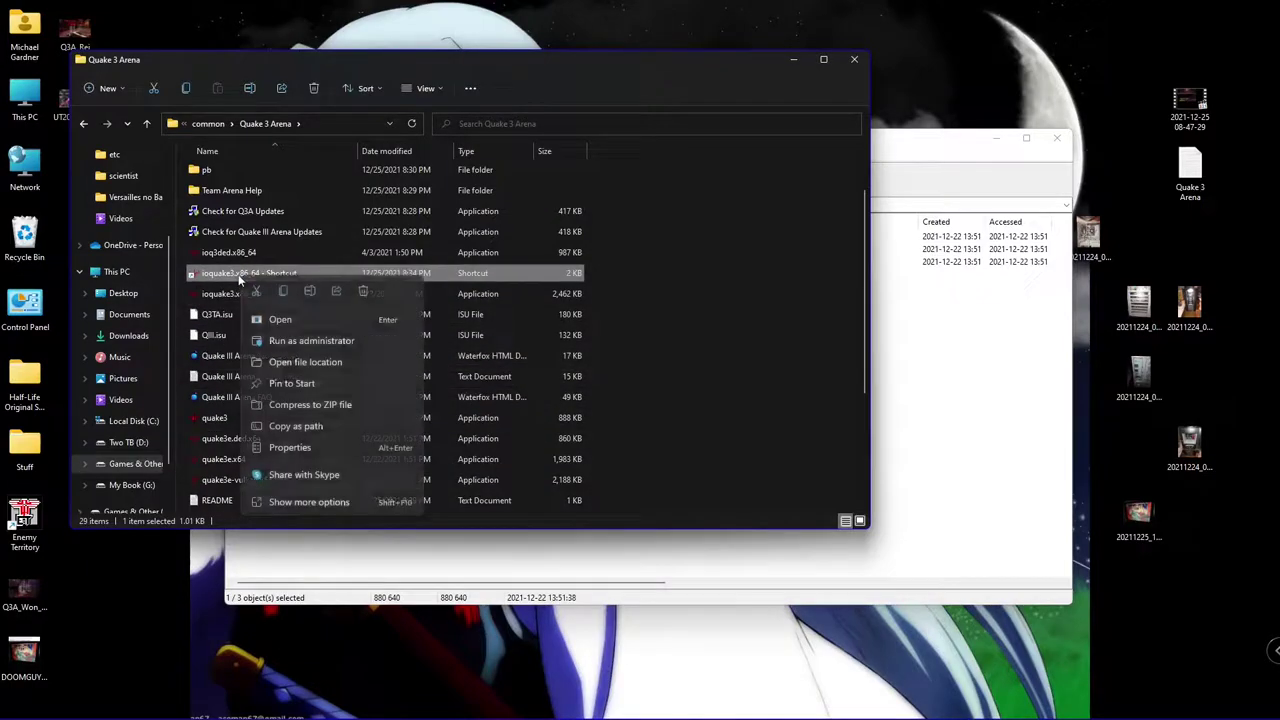
left_click(306, 293)
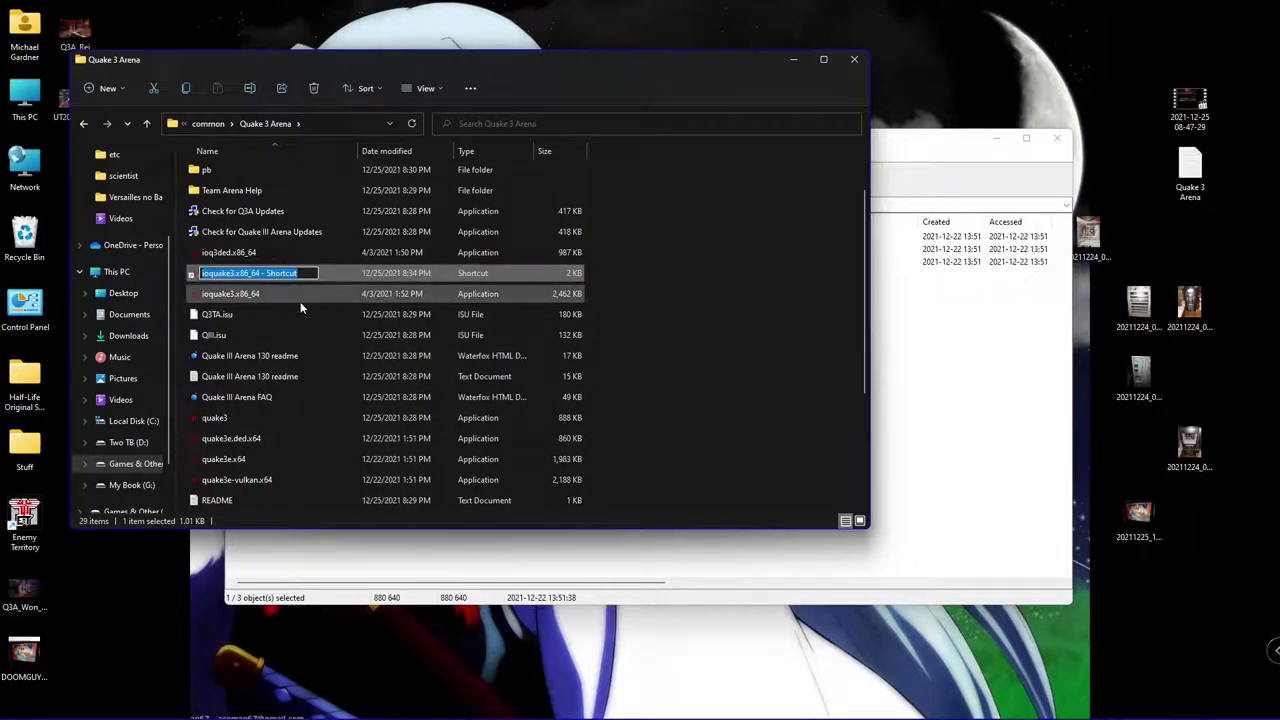
type("Quake")
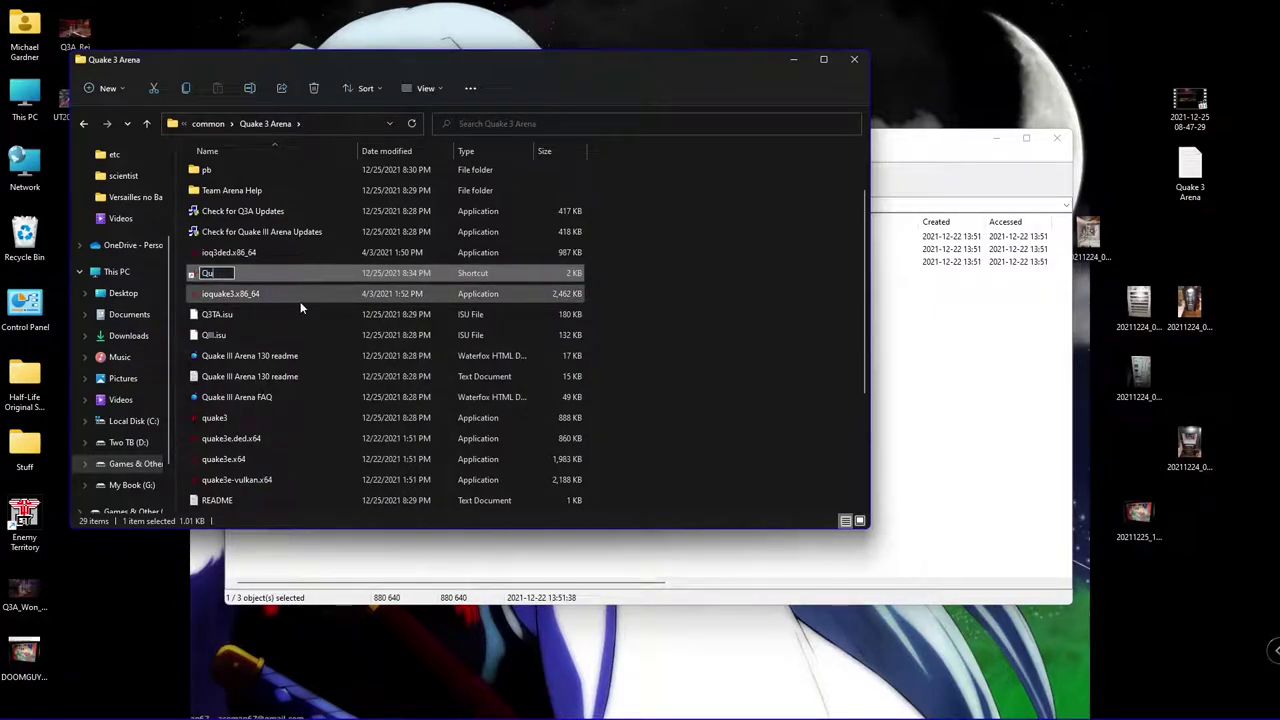
type(" 3 Arena (IOQuake 3")
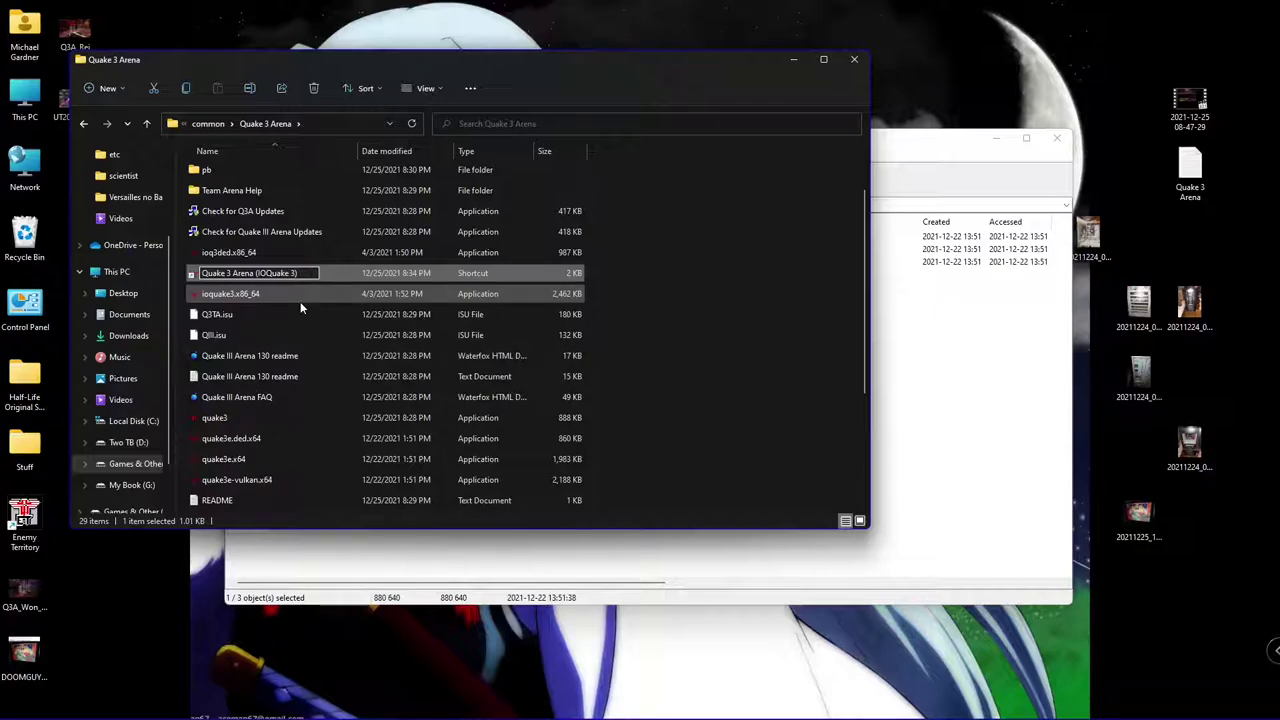
key("Return")
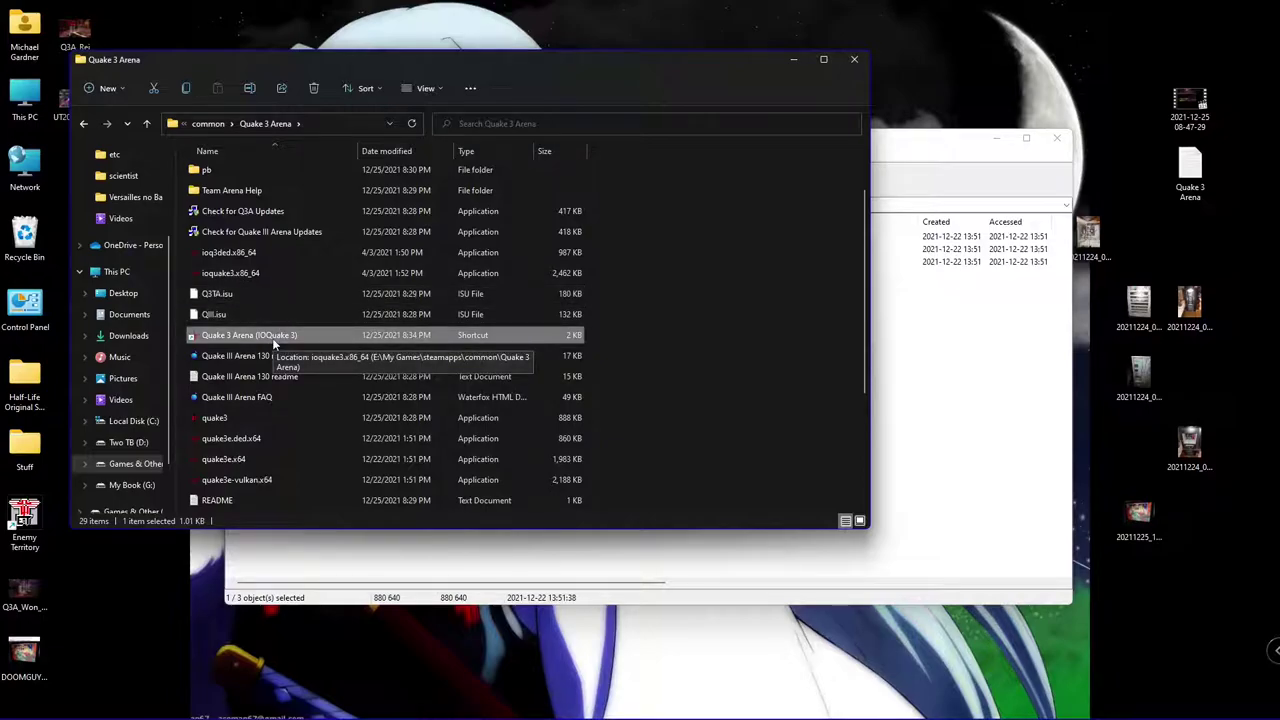
Pin the Quake 3 Arena (IOQuake 3) shortcut to Start and unpin the existing quake3e entry from Start
right_click(275, 345)
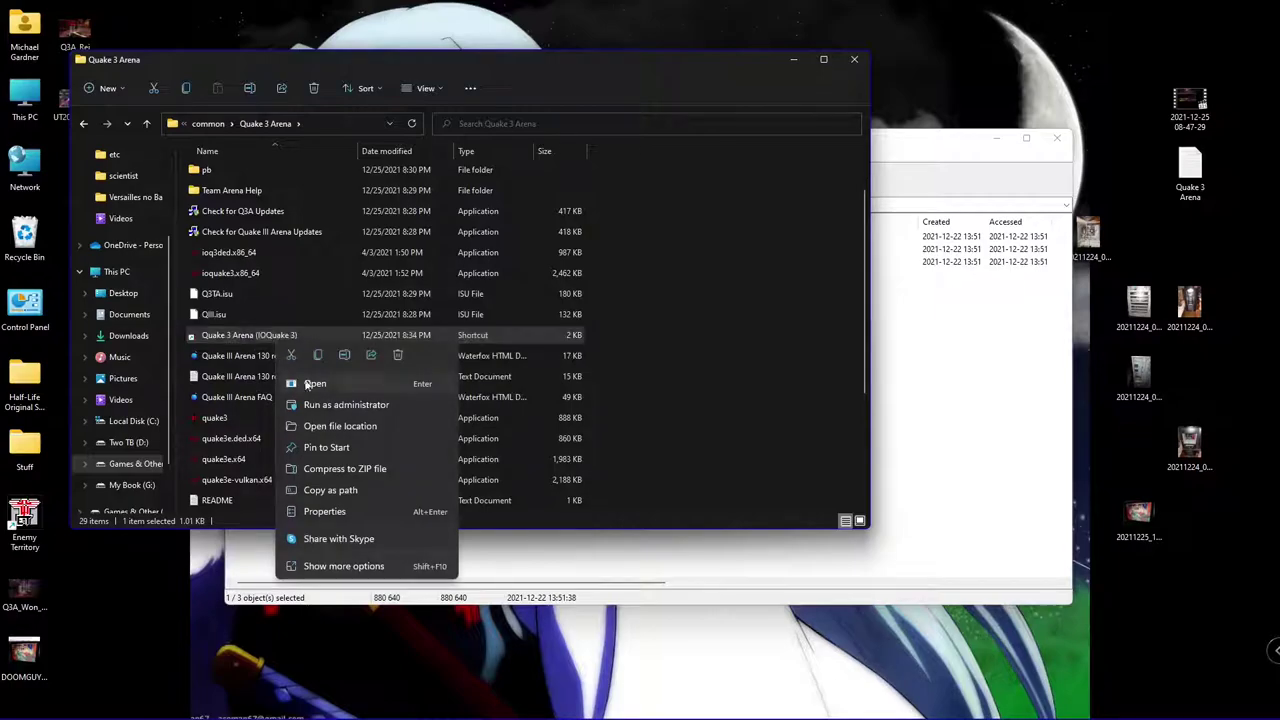
left_click(341, 450)
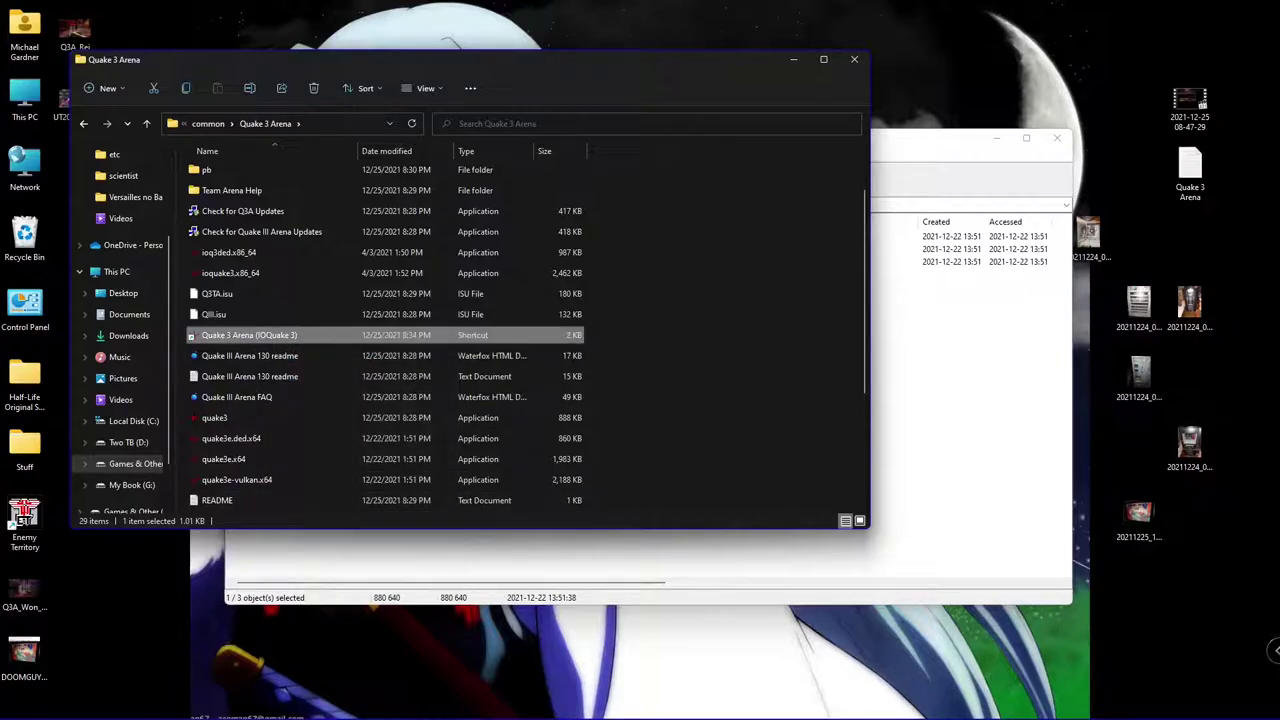
left_click(20, 704)
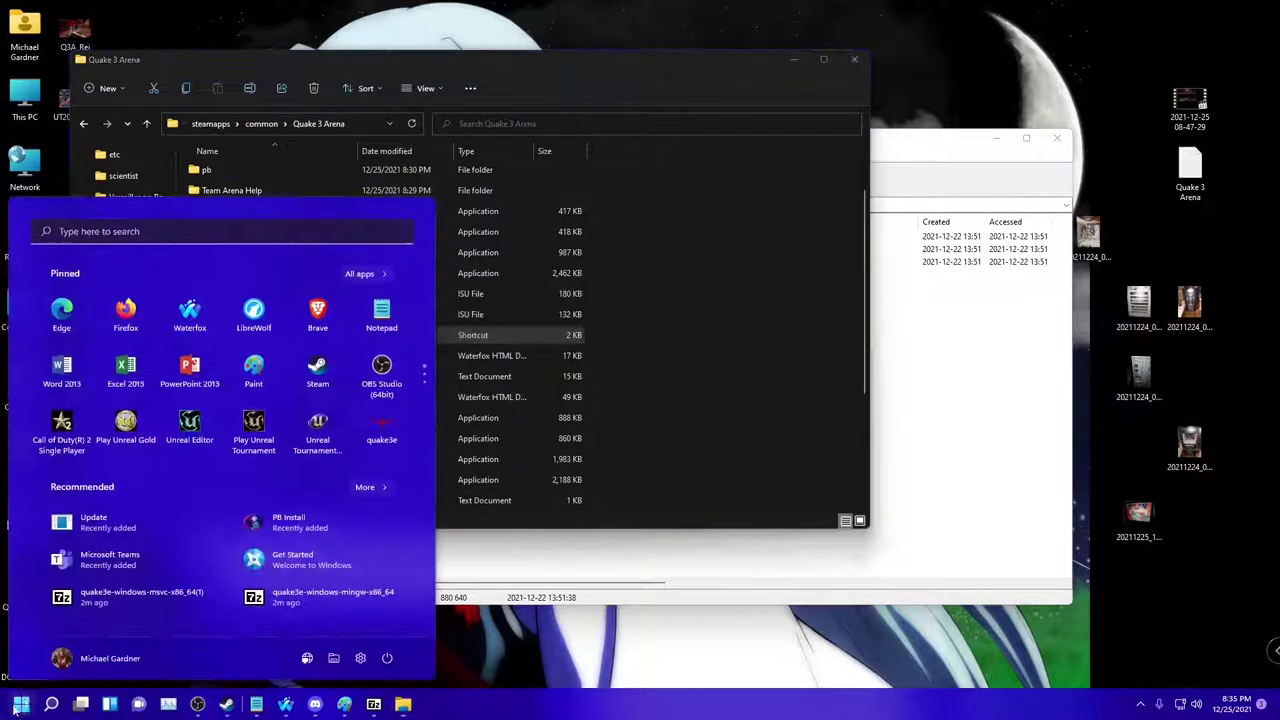
right_click(386, 430)
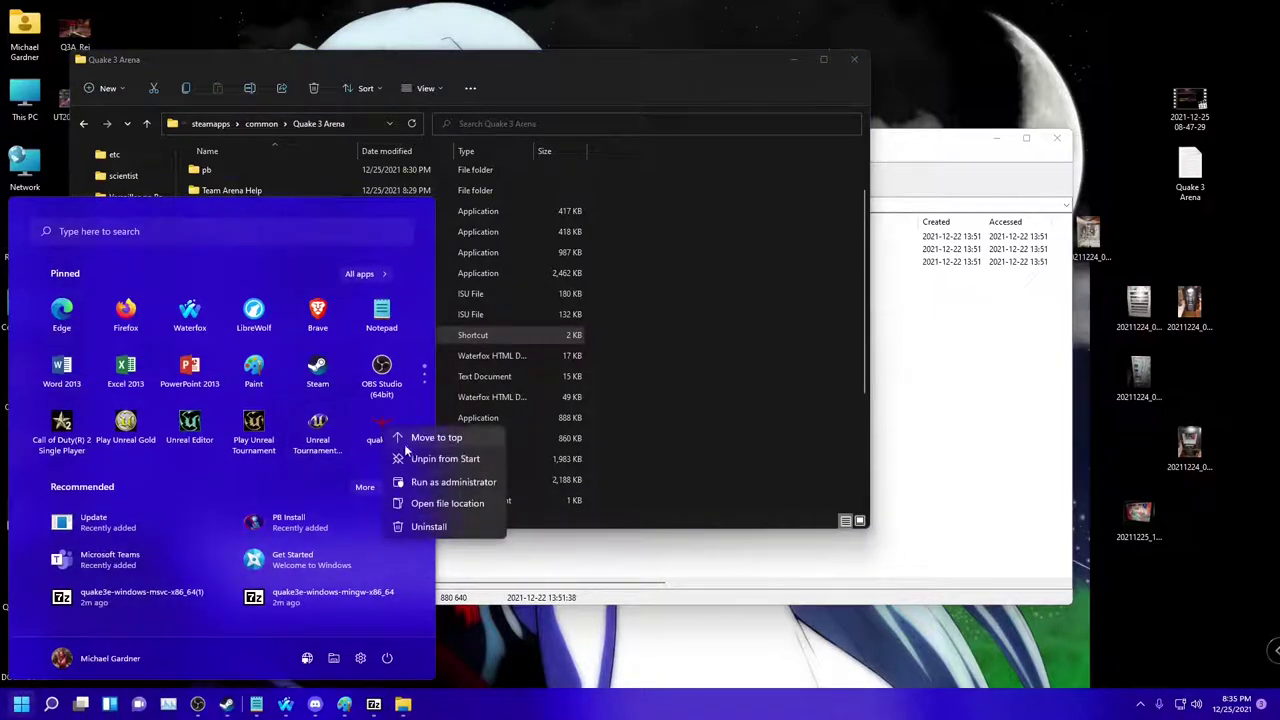
left_click(461, 462)
left_click(717, 398)
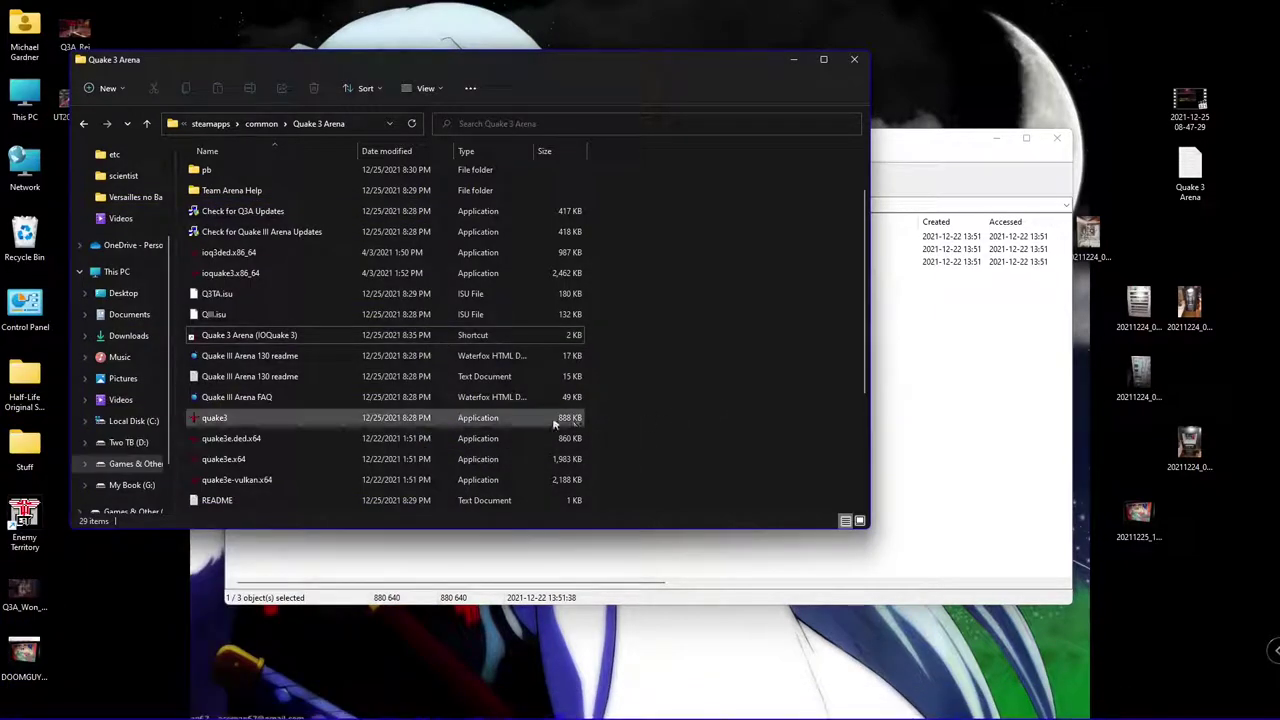
Create a shortcut to the quake3e.x64 application in the Quake 3 Arena folder
right_click(222, 462)
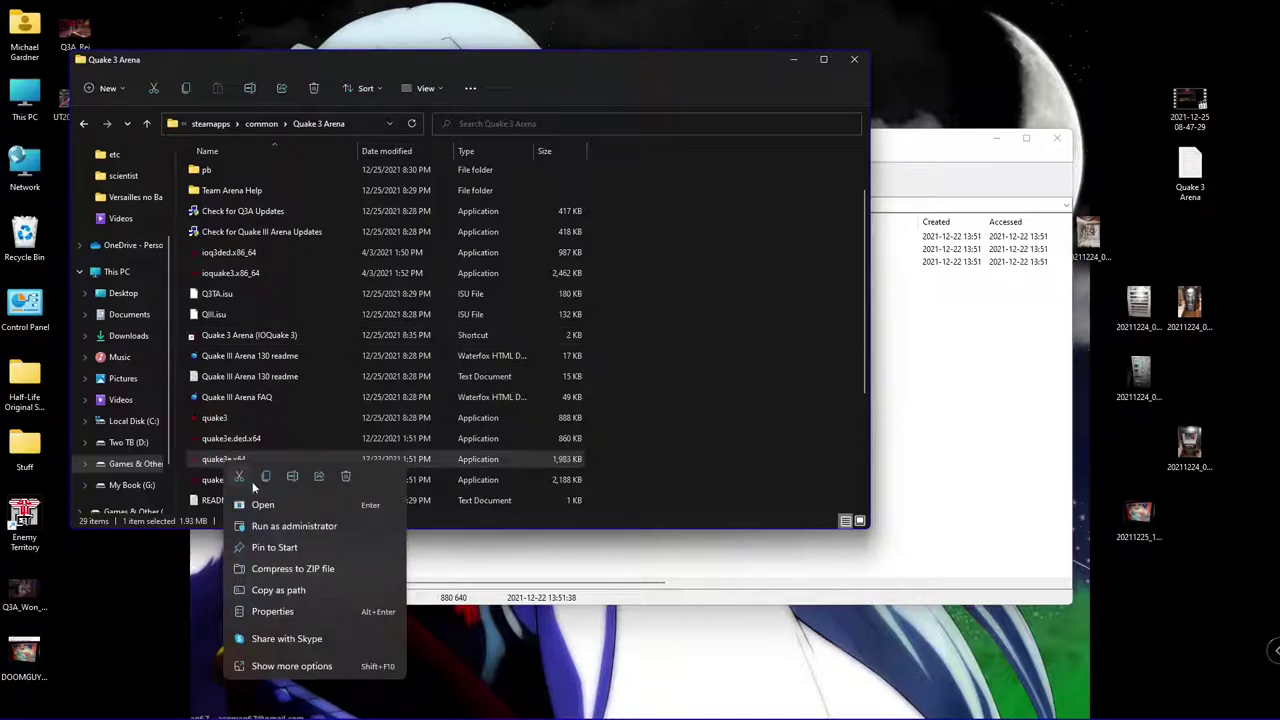
left_click(292, 665)
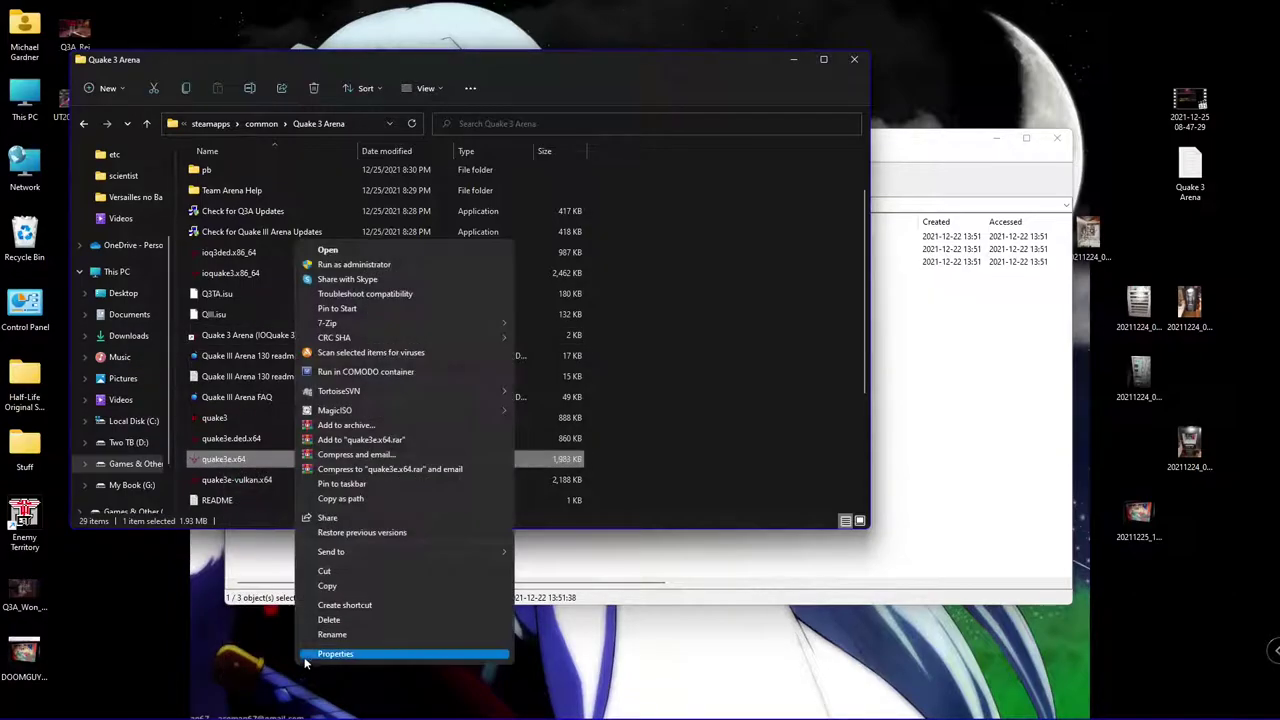
left_click(363, 605)
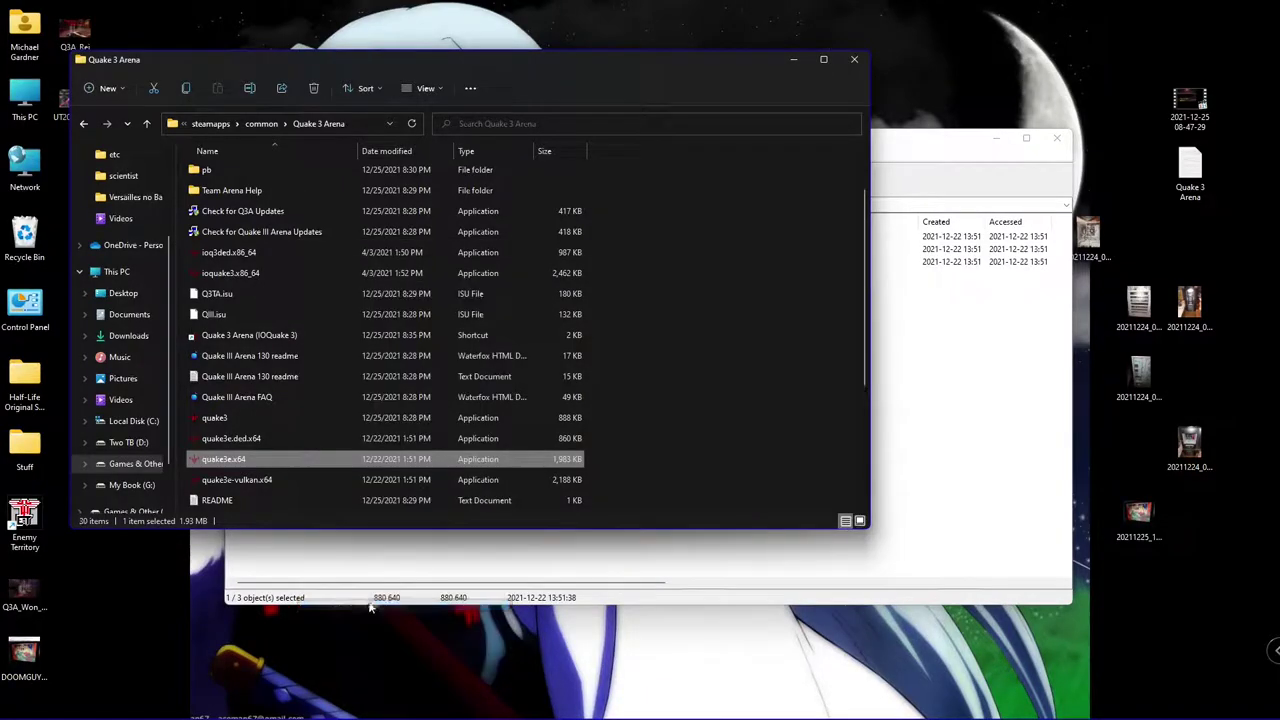
Rename the quake3e.x64 shortcut in the Quake 3 Arena folder as "Quake 3 Arena (Q3E)"
scroll(331, 410, "down", 3)
scroll(336, 430, "up", 1)
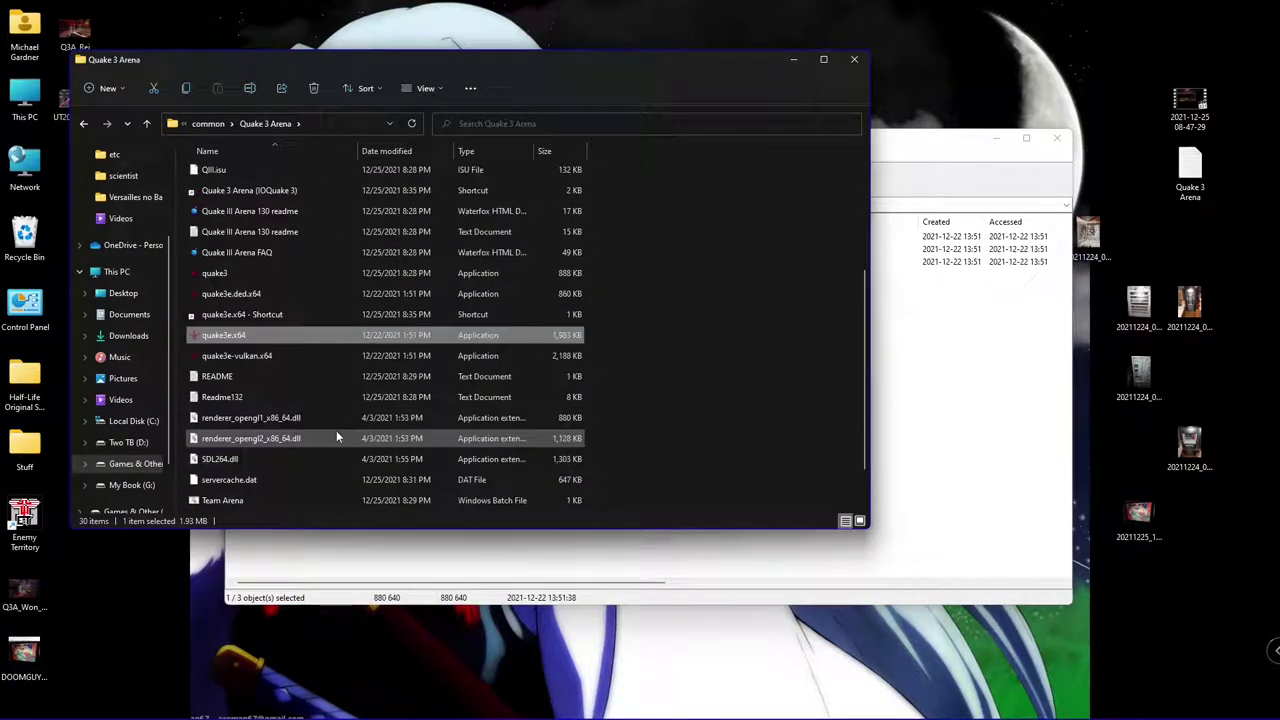
scroll(297, 385, "down", 1)
scroll(270, 381, "up", 3)
scroll(270, 381, "down", 2)
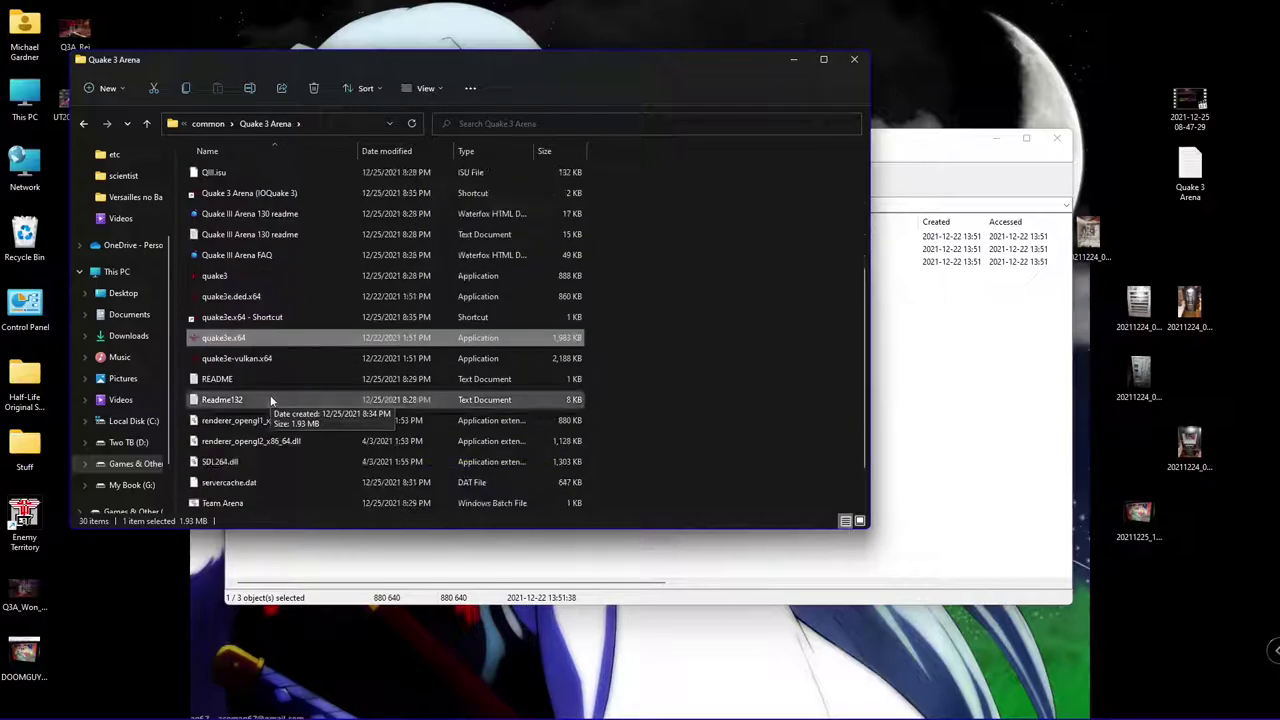
right_click(270, 320)
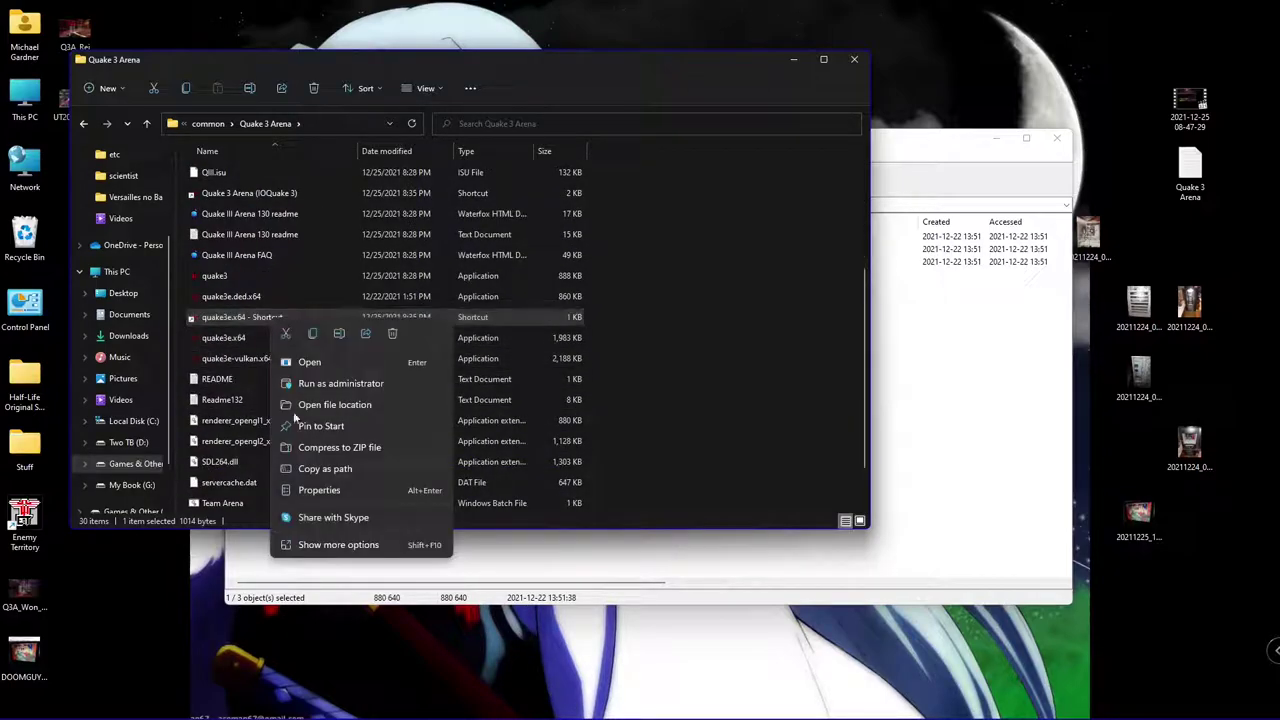
left_click(344, 334)
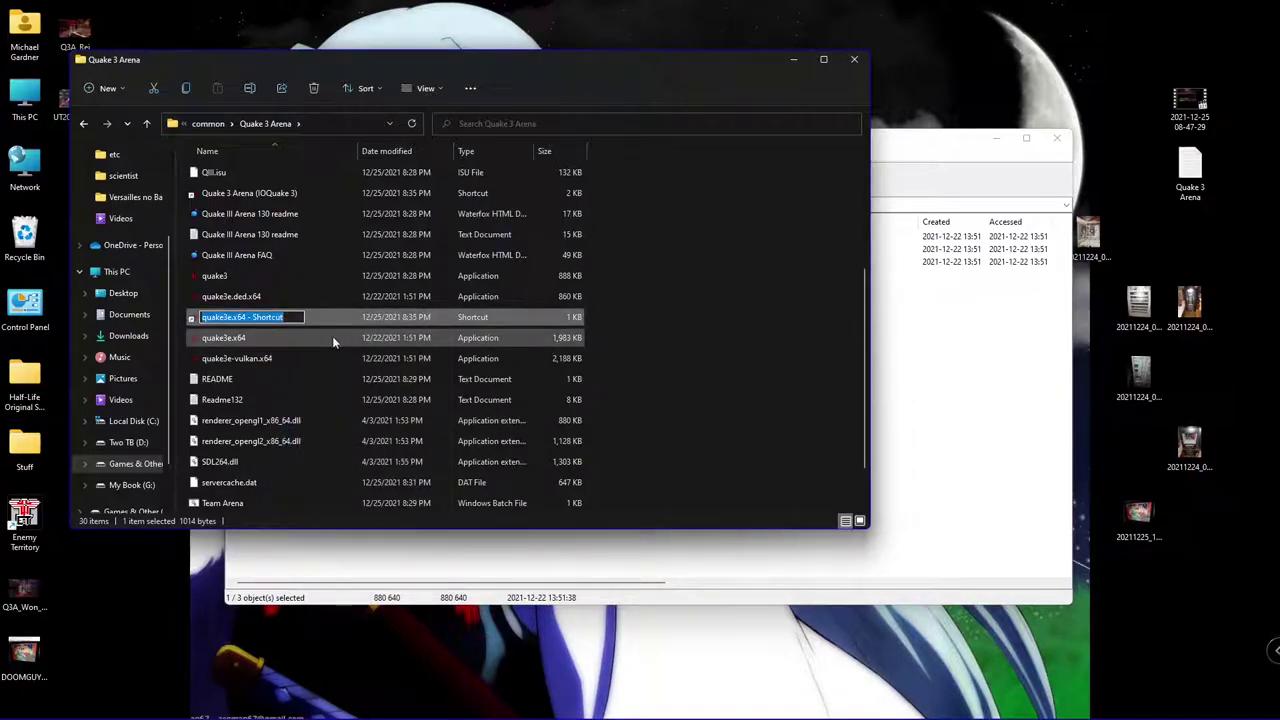
type("Q")
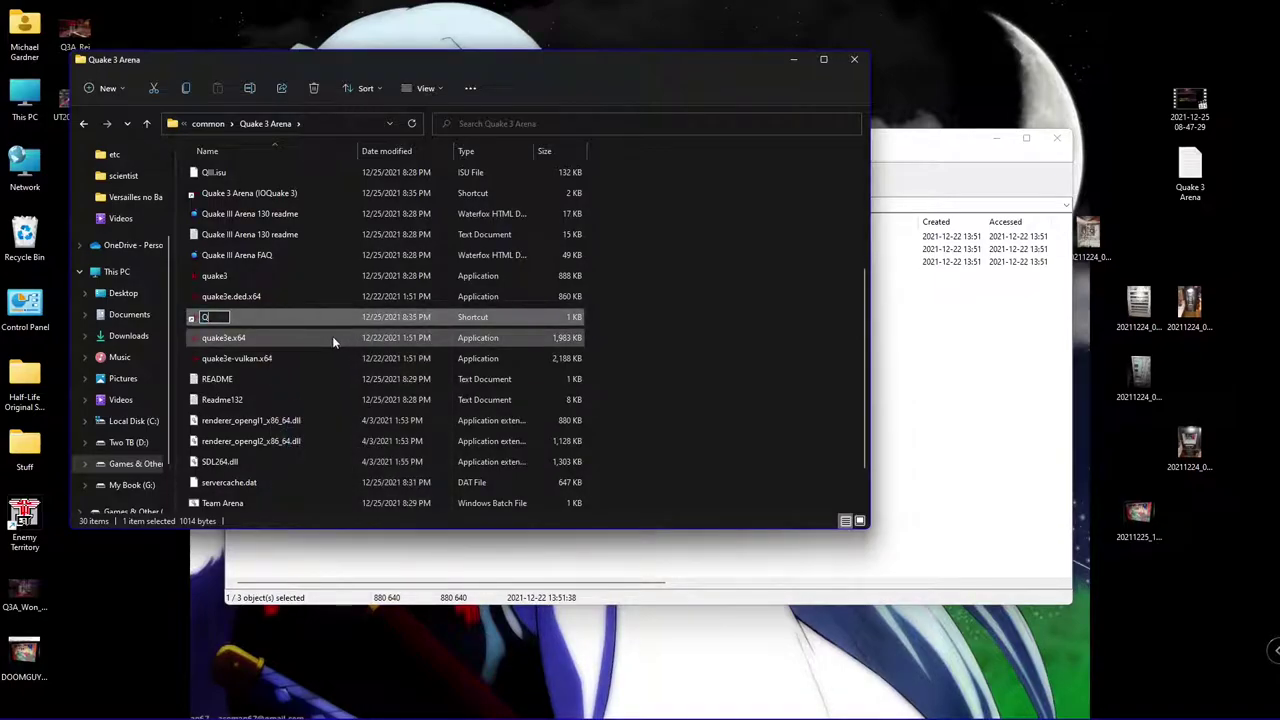
type("uake 3")
type(" Arena")
type(" (IO")
type("Quake 3")
type(")")
key("Left")
type("E")
key("Return")
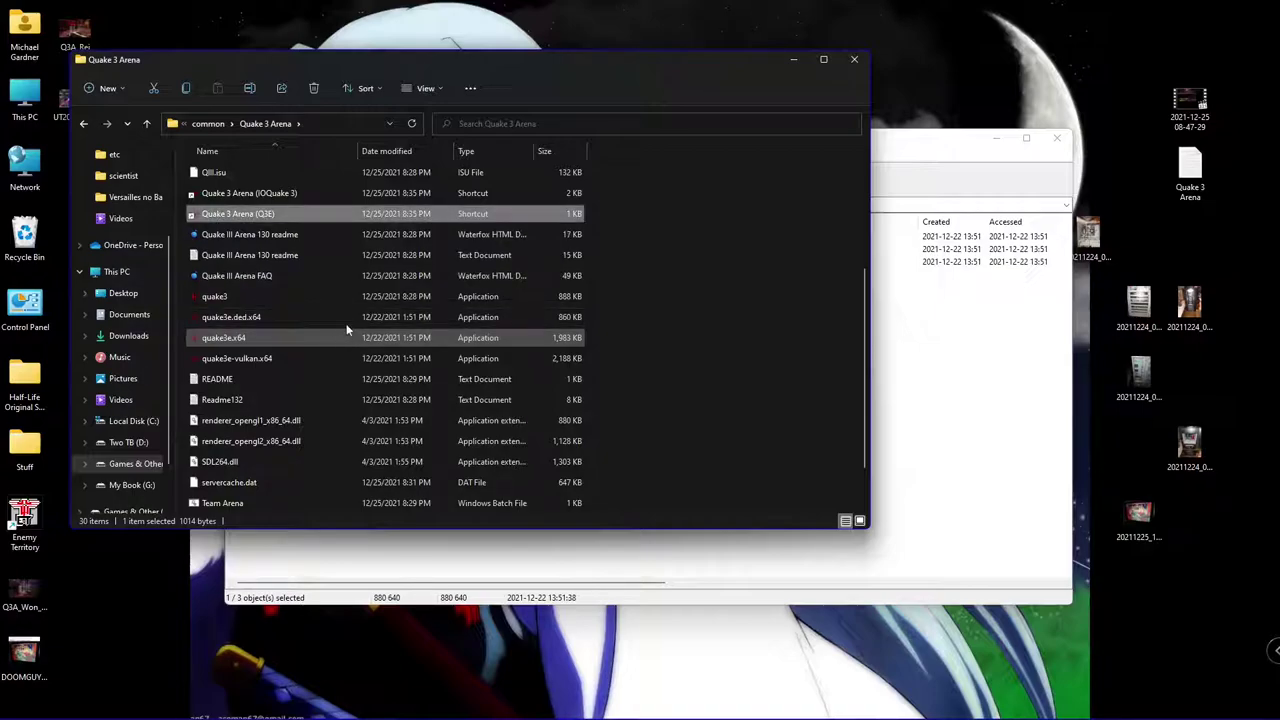
Pin the Quake 3 Arena (Q3E) shortcut to Start
scroll(343, 328, "up", 2)
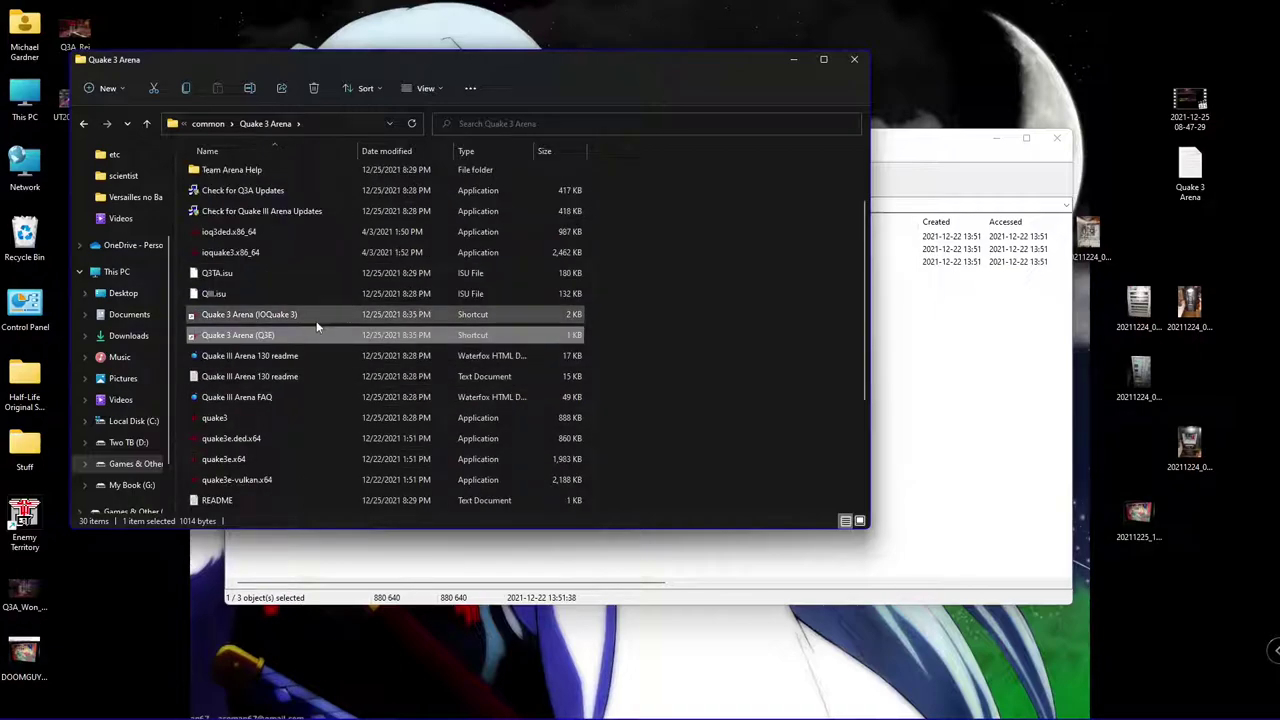
right_click(245, 335)
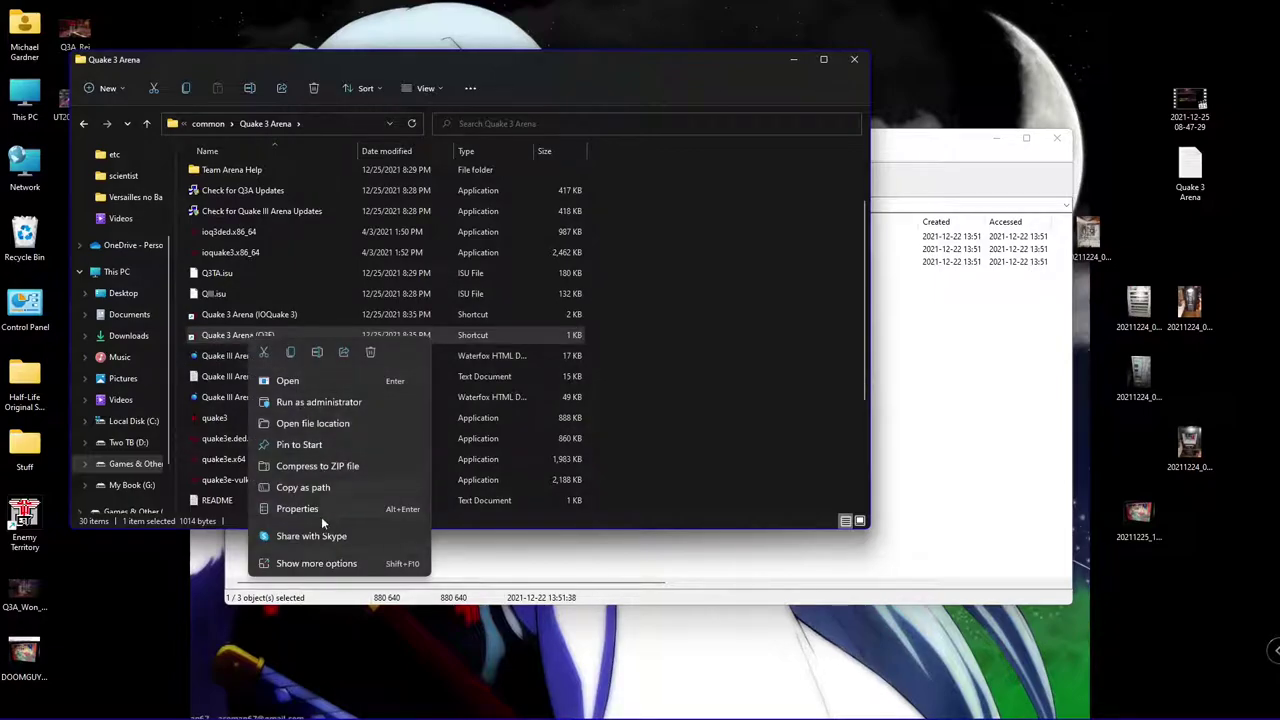
left_click(305, 563)
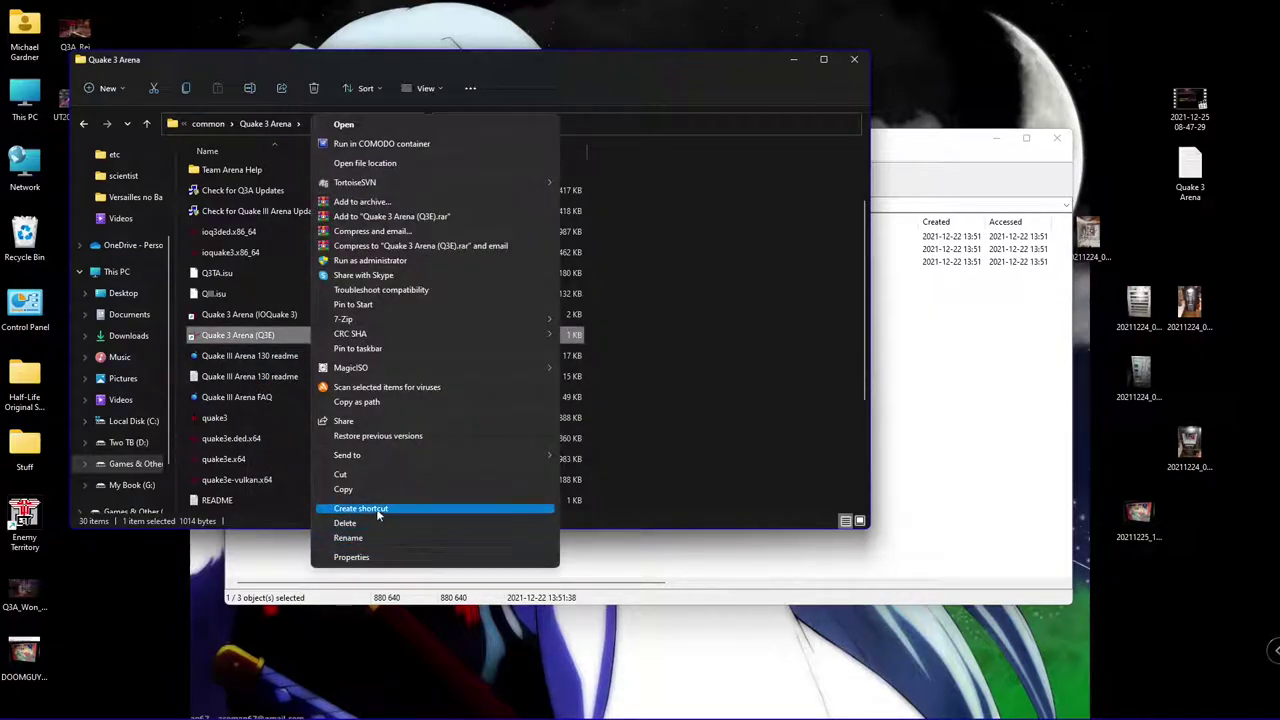
left_click(372, 305)
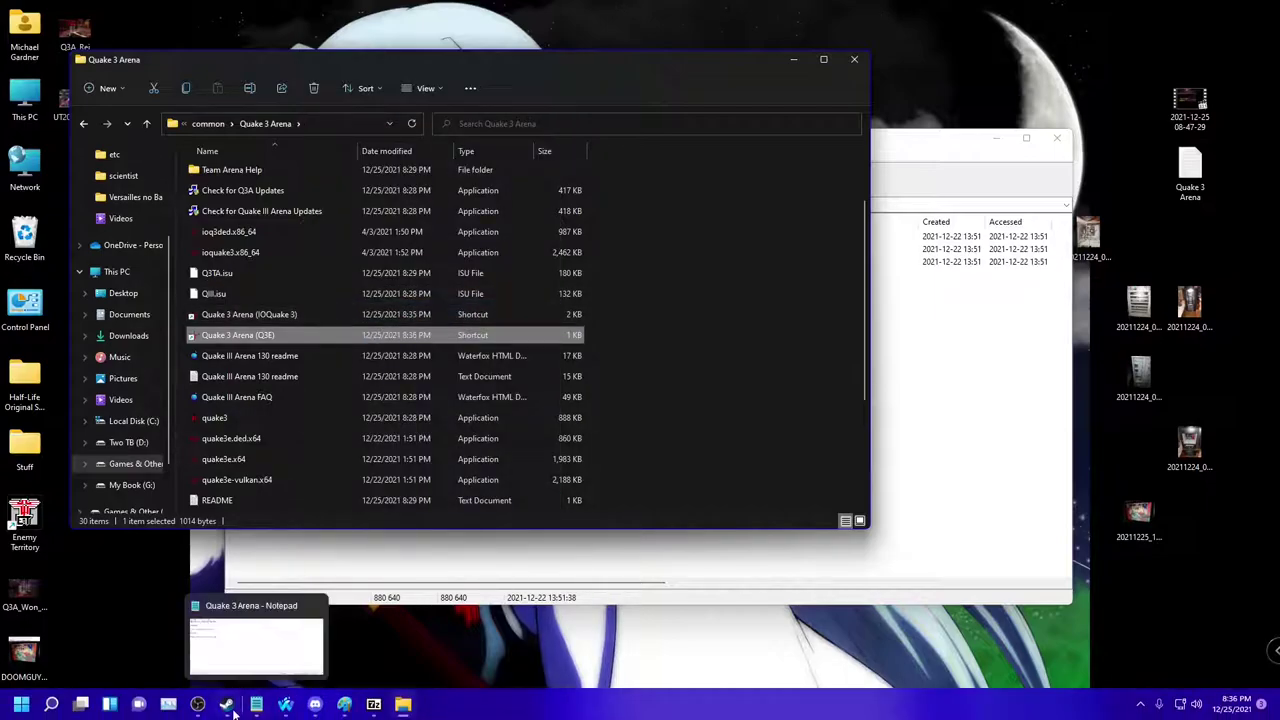
mouse_move(197, 713)
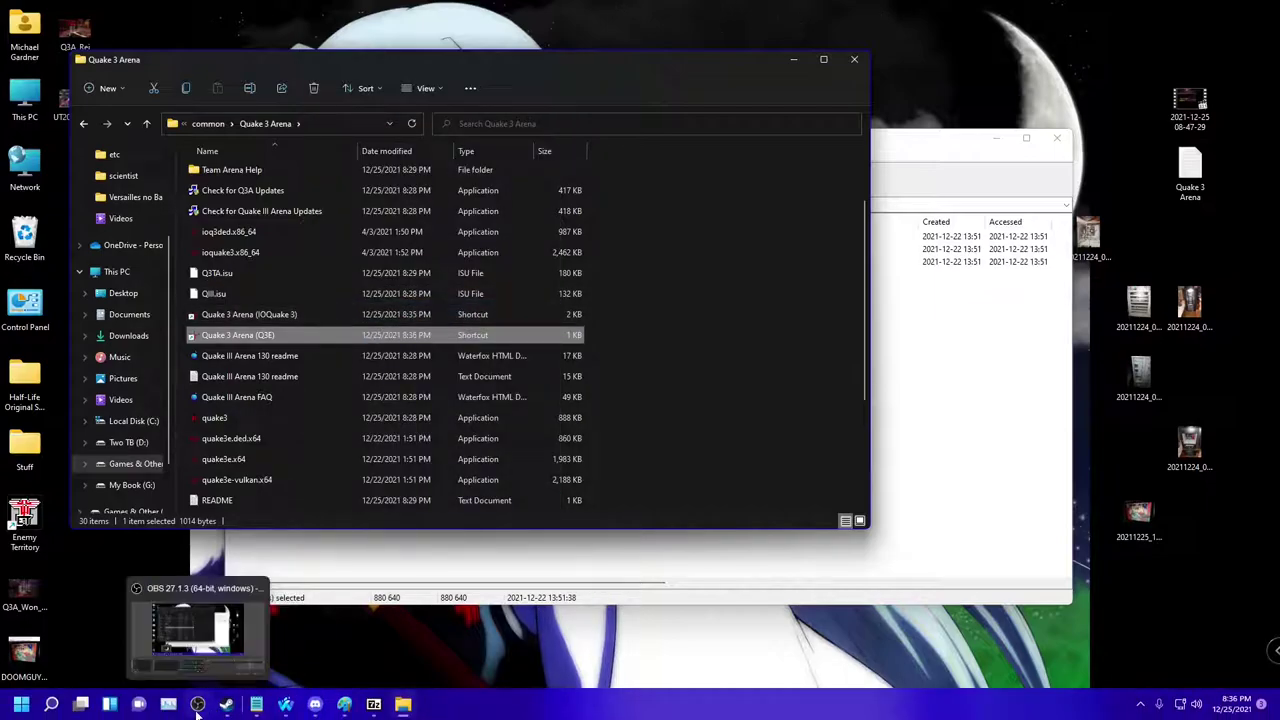
left_click(284, 708)
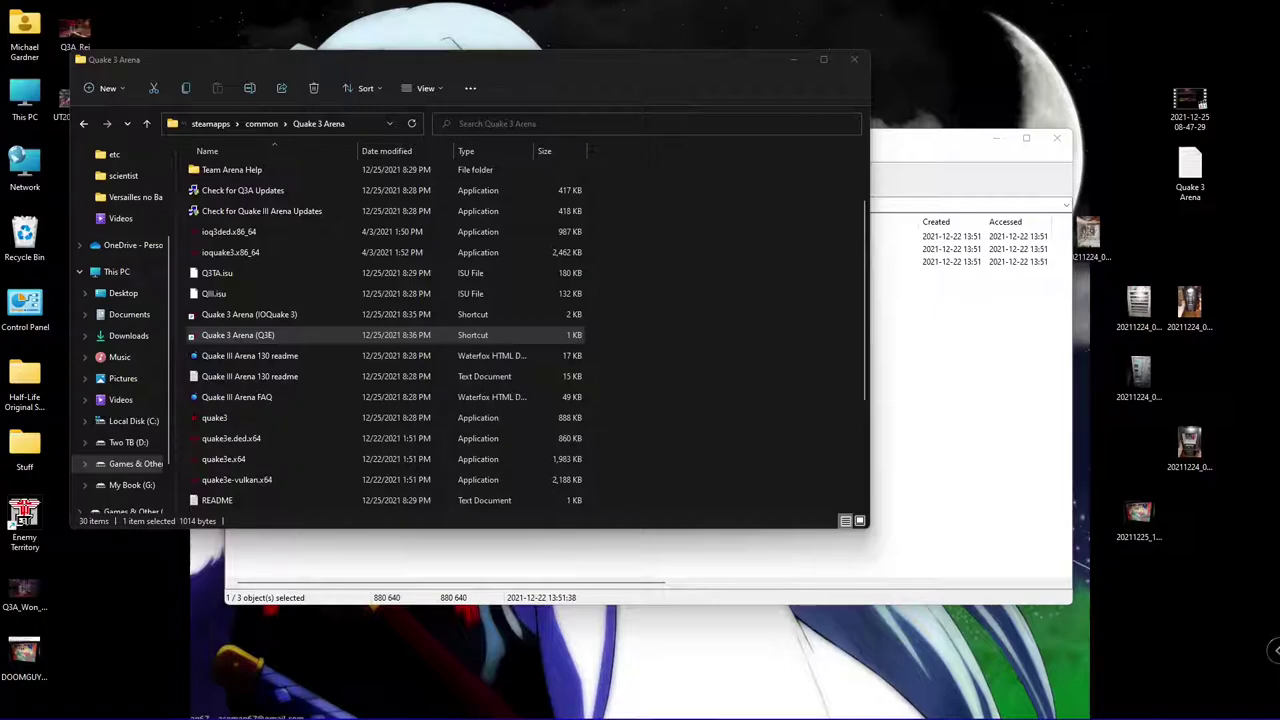
View the q3config file from the baseq3 folder in Notepad and close it without editing
left_click(708, 286)
scroll(707, 305, "up", 2)
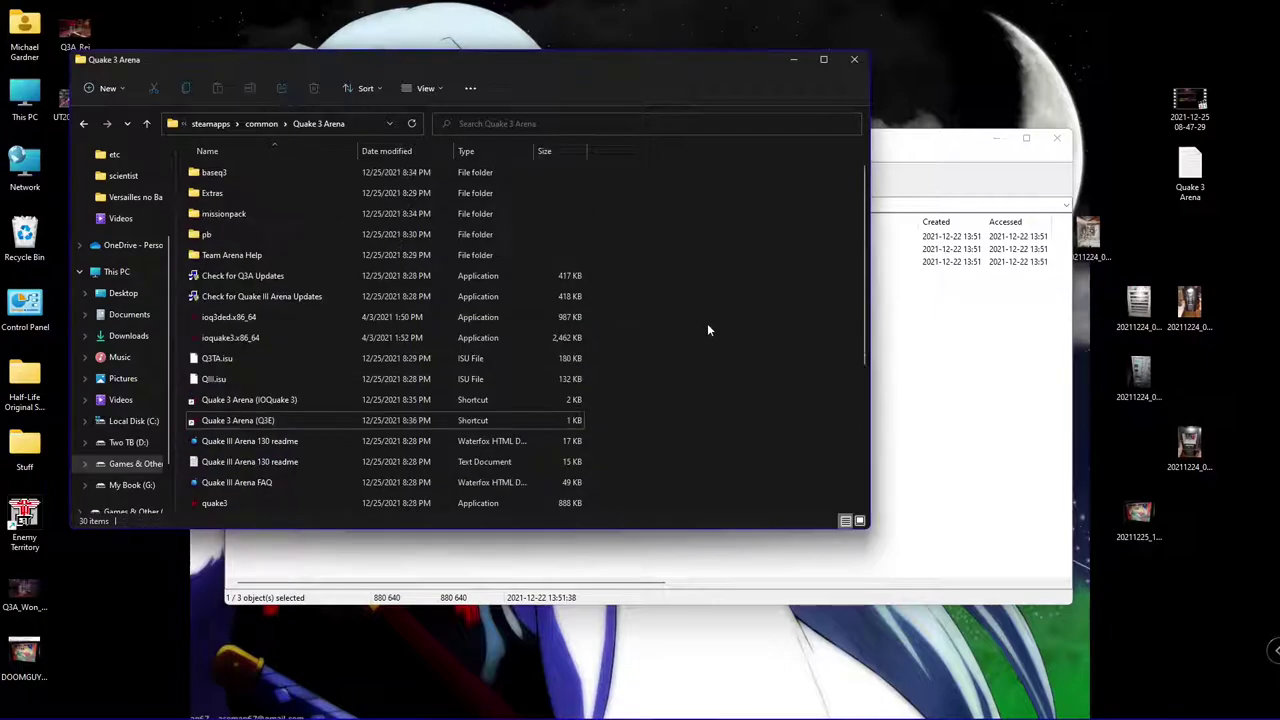
double_click(261, 174)
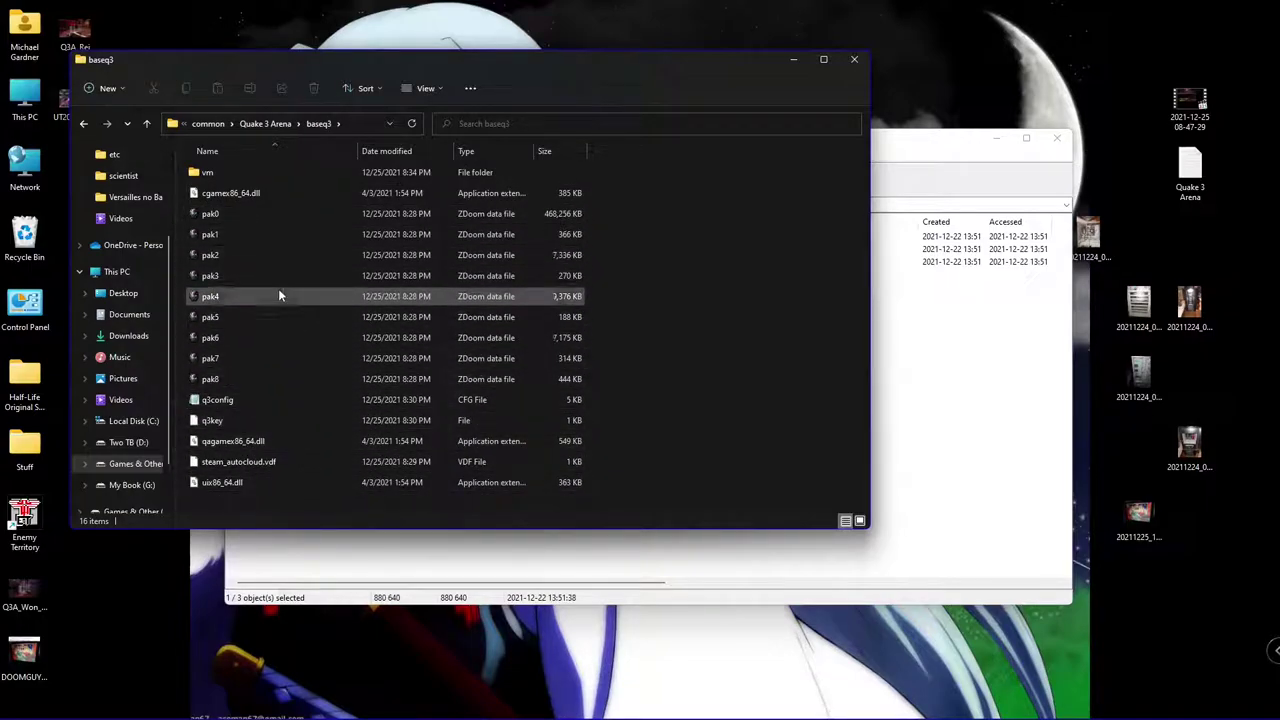
double_click(264, 402)
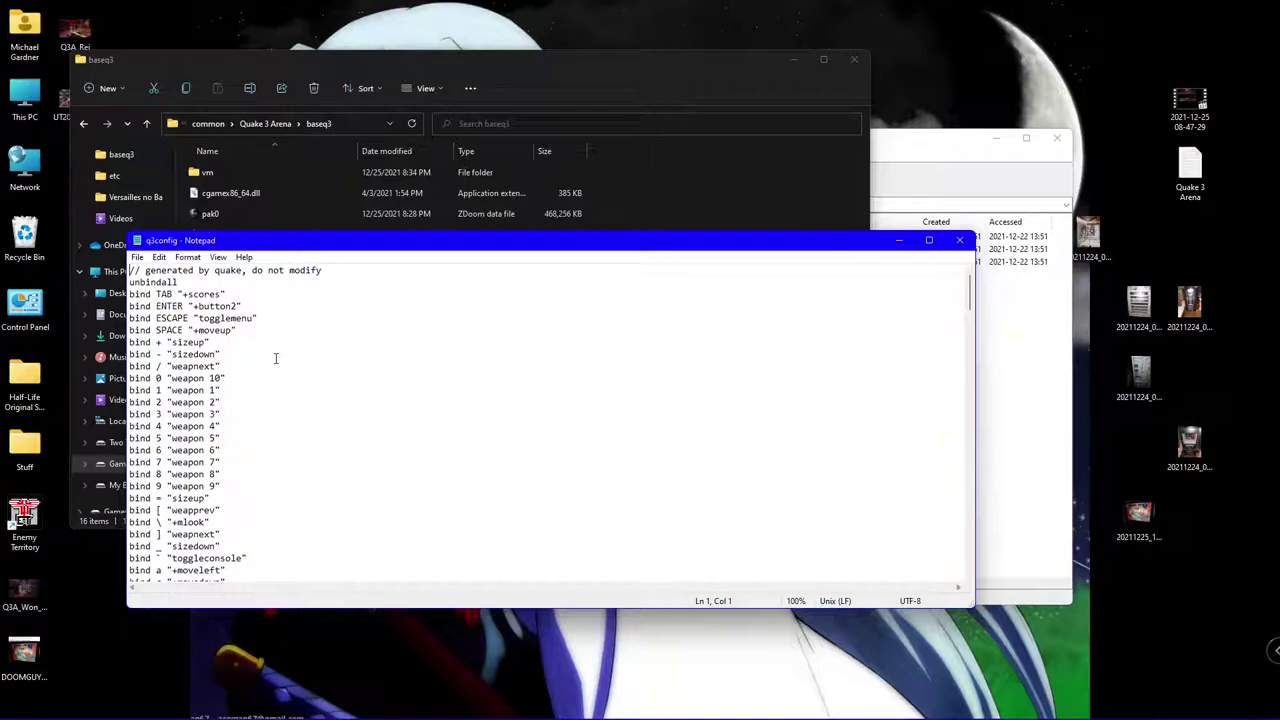
left_click(960, 240)
Launch Quake 3 Arena (Q3E) from Start and allow quake3e.x64.exe to modify the protected registry key in the COMODO alert
left_click(21, 704)
scroll(340, 398, "down", 2)
scroll(340, 396, "down", 2)
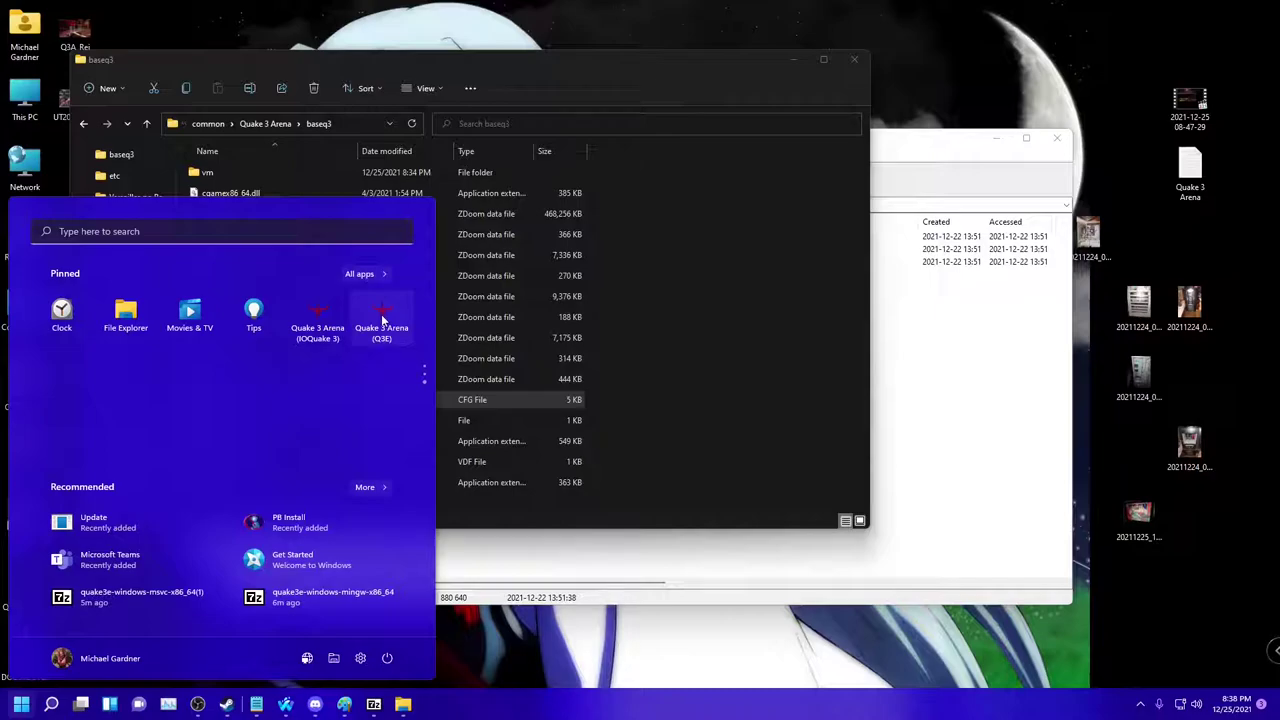
left_click(383, 318)
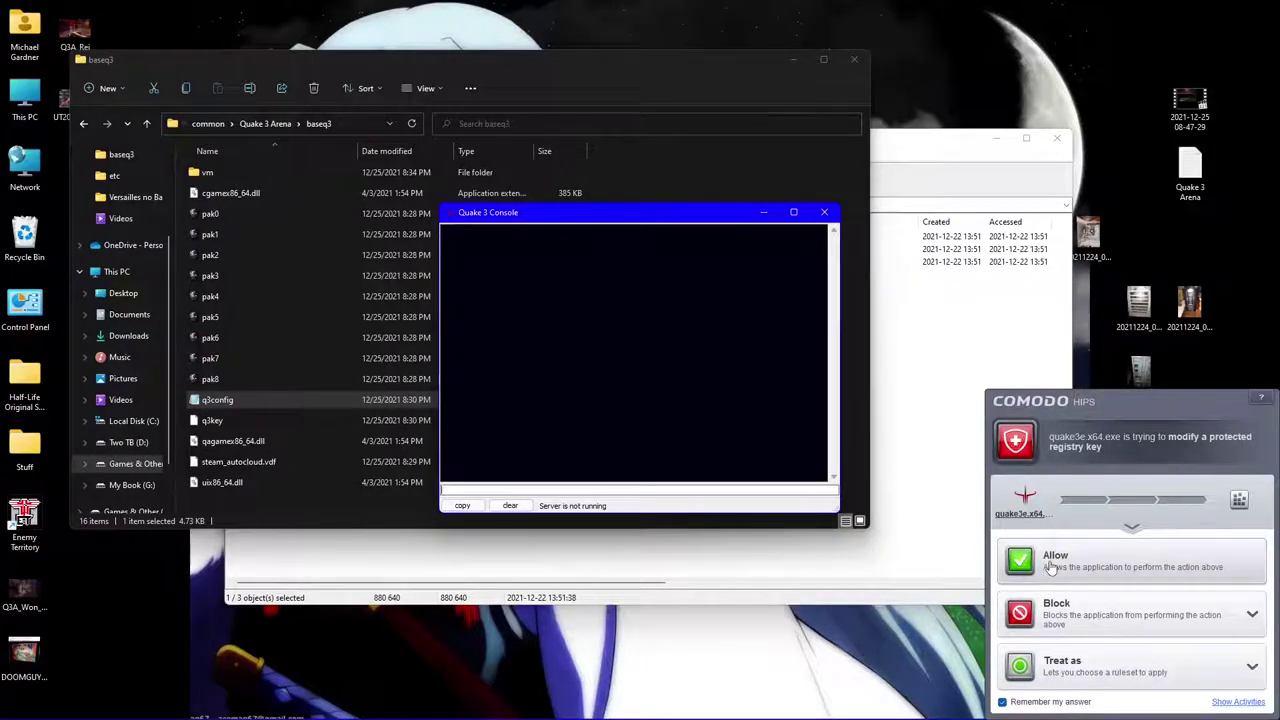
left_click(1051, 567)
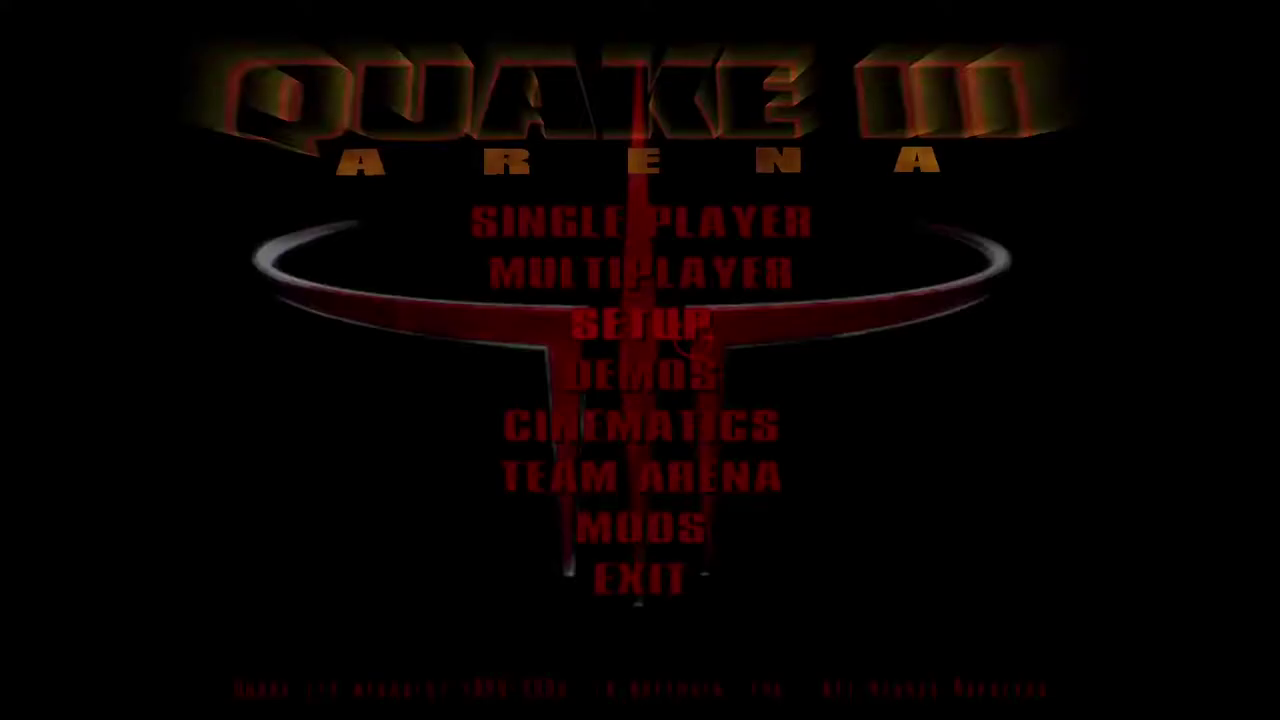
Exit Quake III Arena from its main menu and confirm leaving the game
left_click(657, 588)
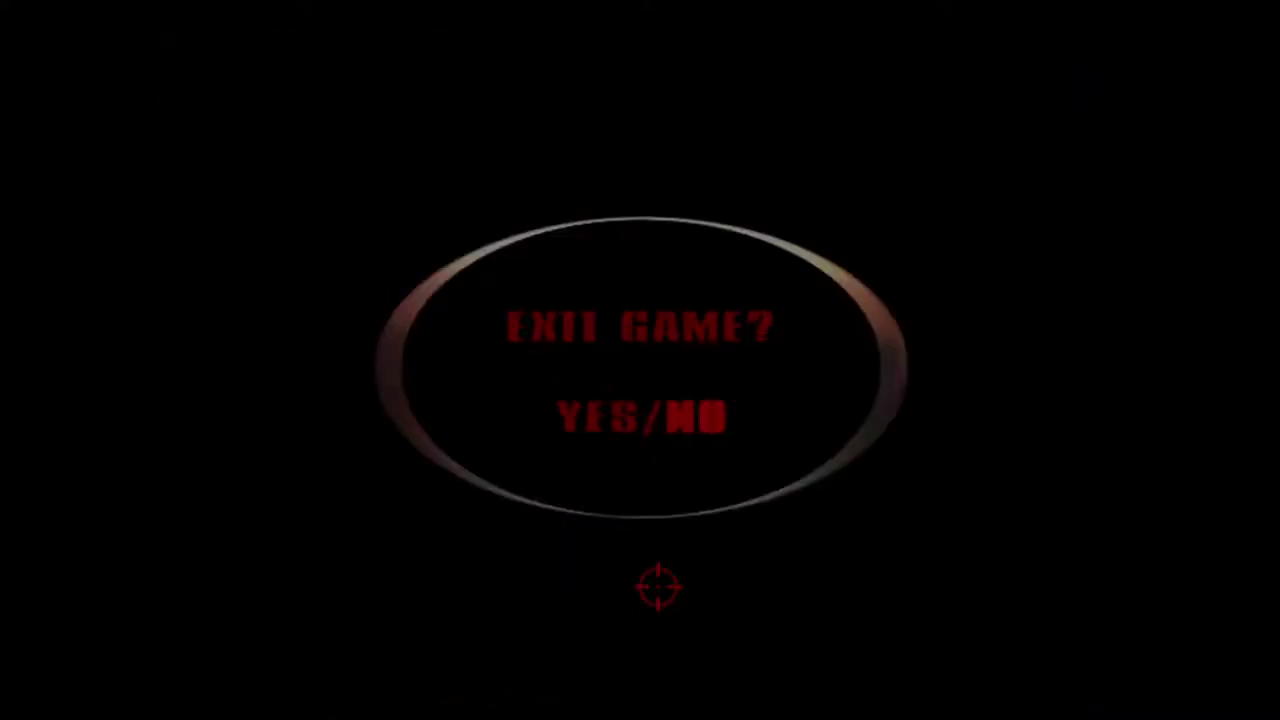
left_click(565, 405)
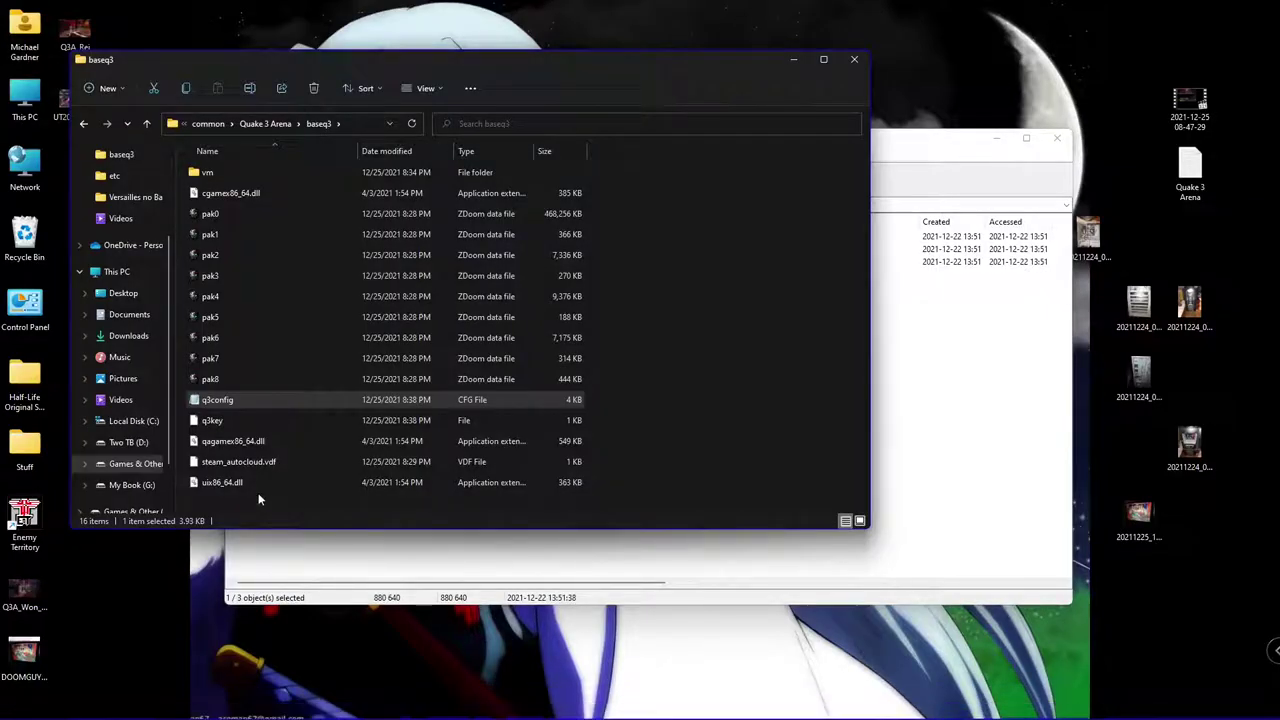
Open Firewall & network protection in Windows Security through the Privacy & security section of the Windows settings
mouse_move(80, 717)
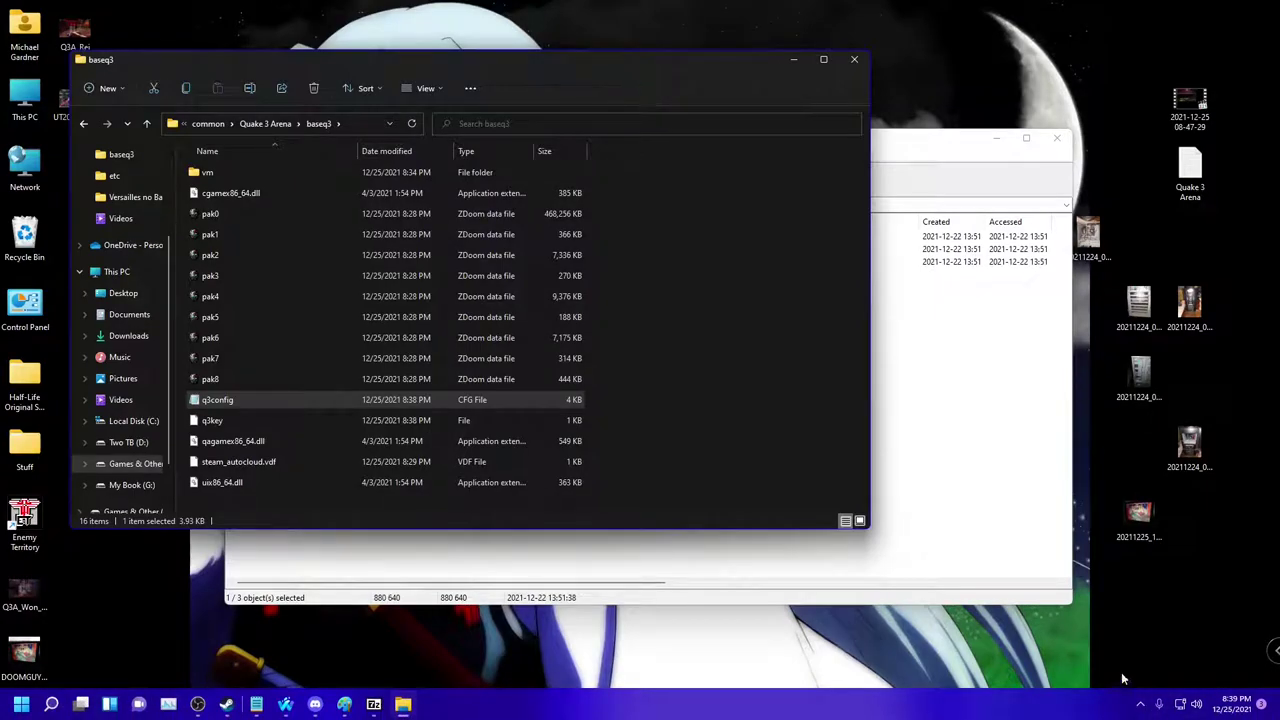
left_click(21, 704)
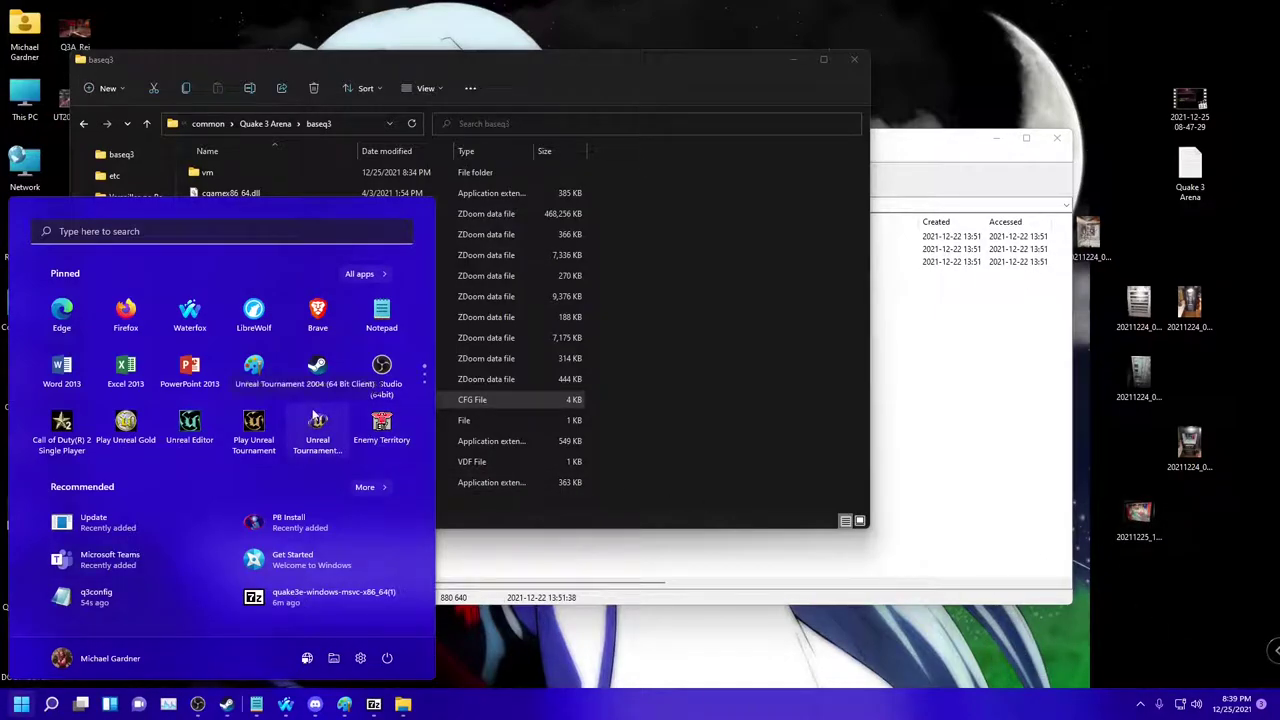
scroll(330, 410, "down", 1)
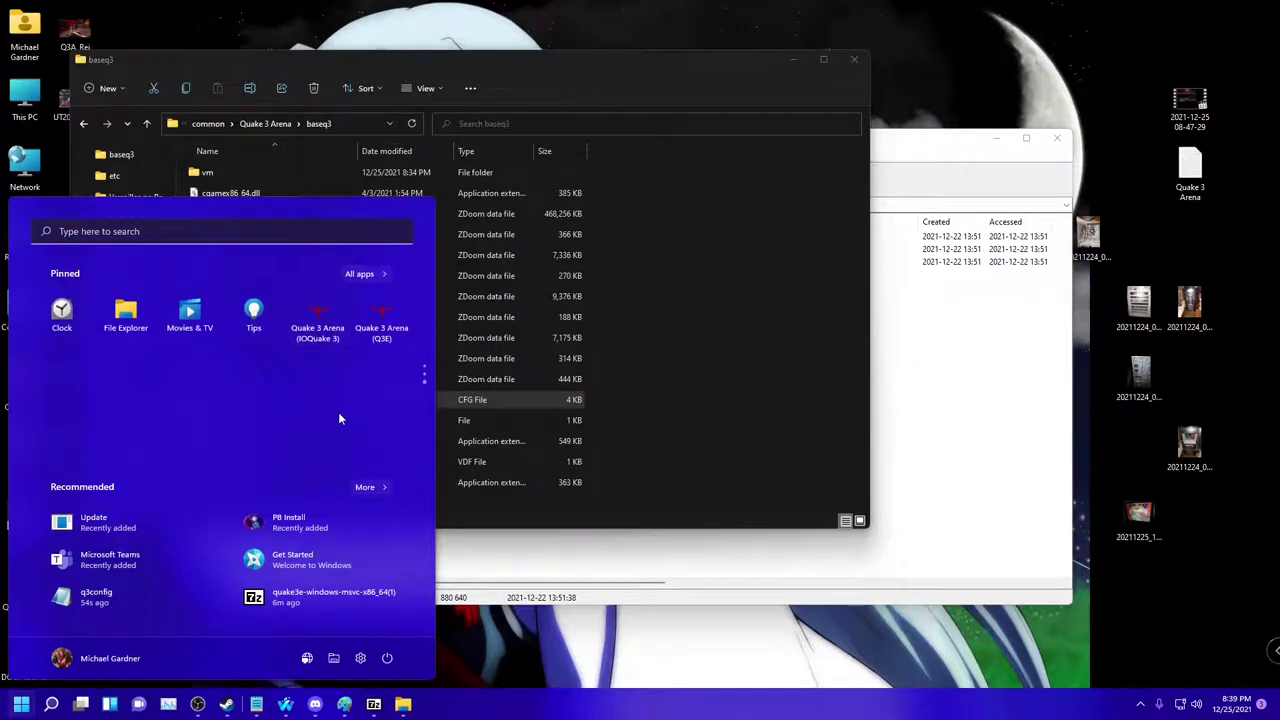
left_click(384, 310)
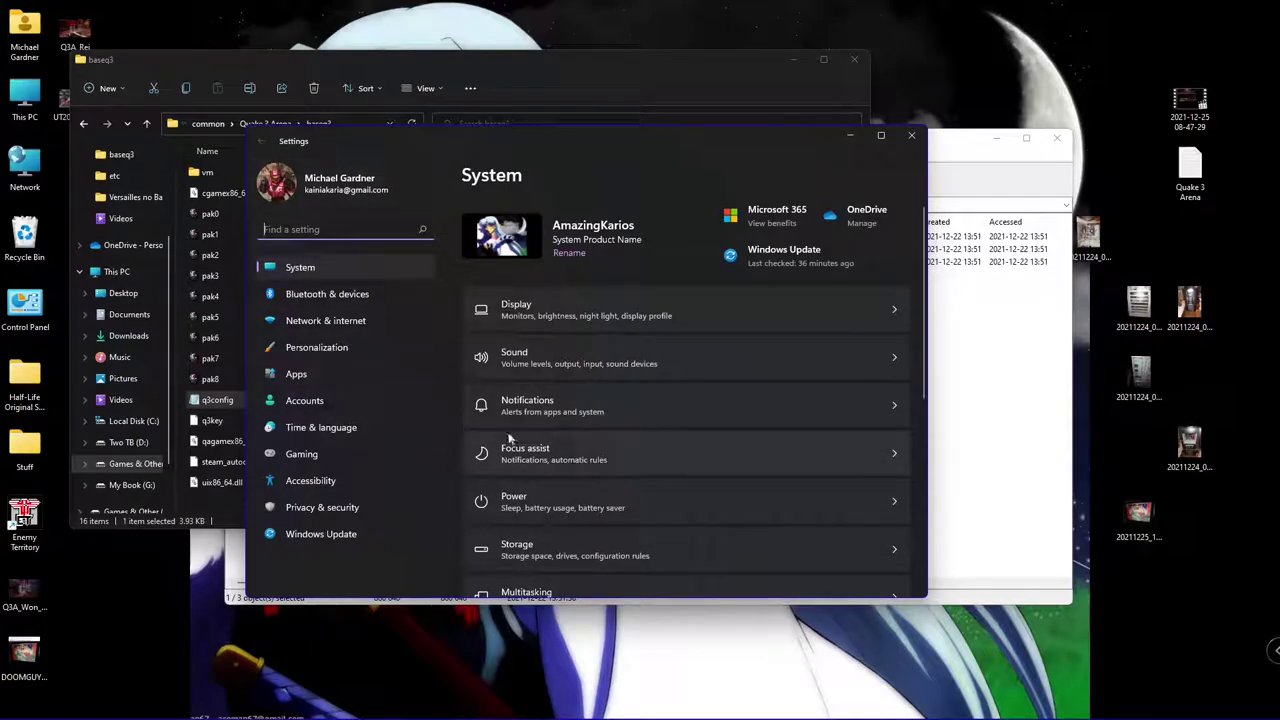
scroll(497, 430, "down", 5)
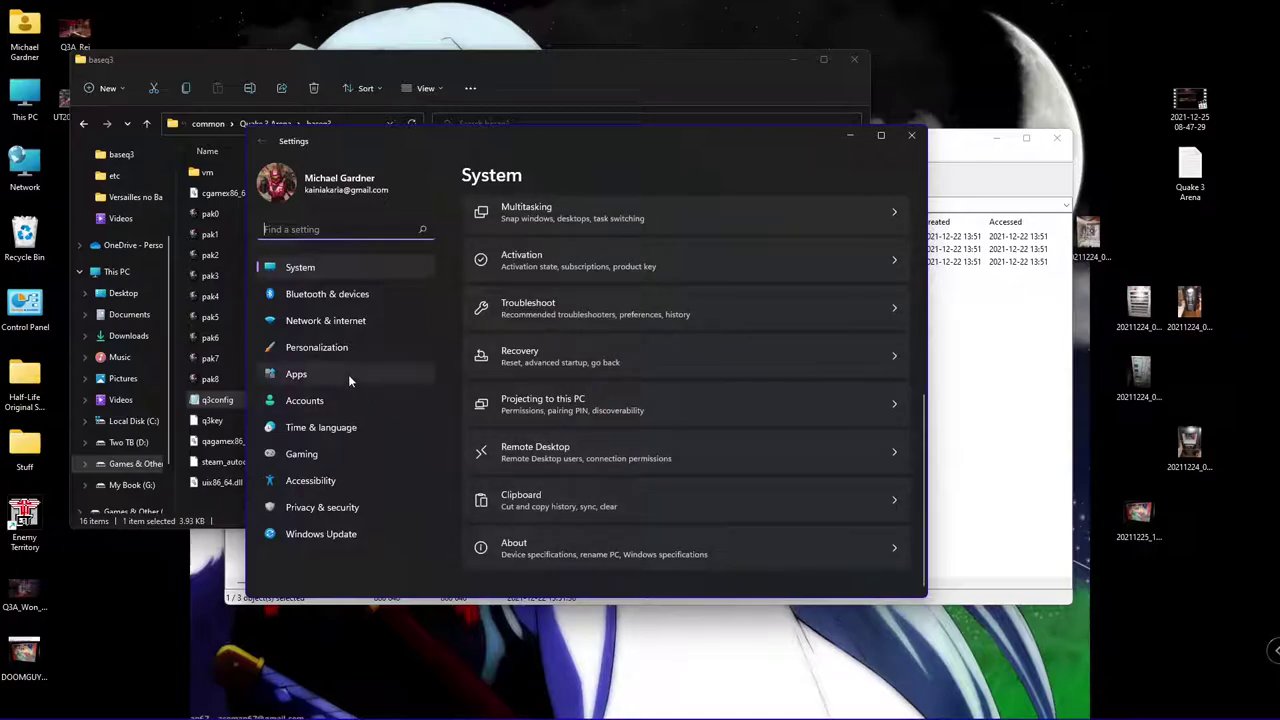
left_click(334, 510)
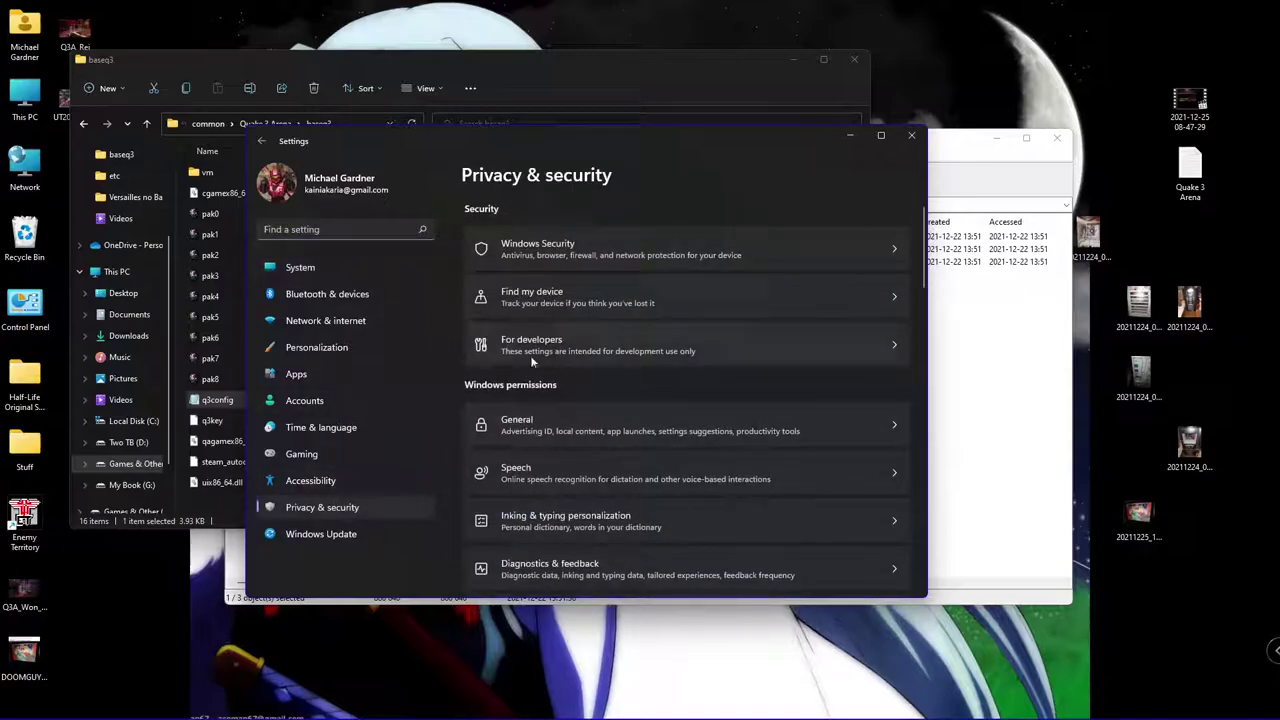
left_click(584, 249)
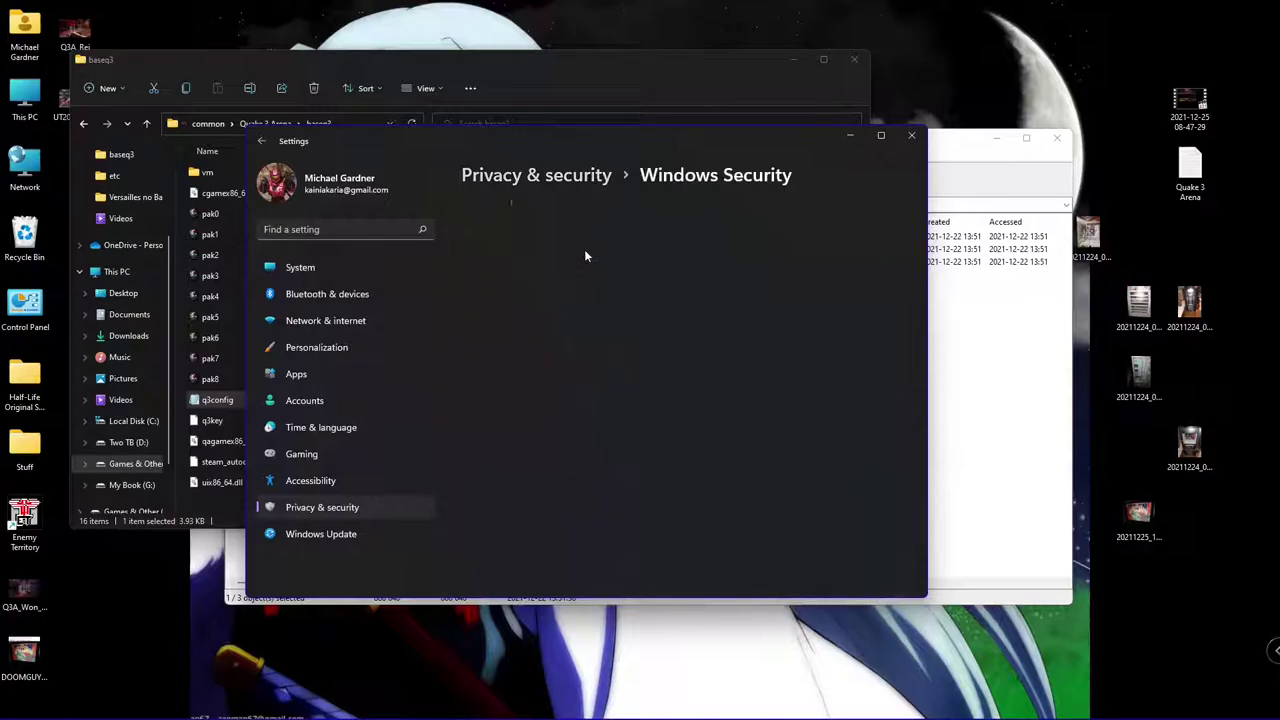
scroll(586, 304, "down", 1)
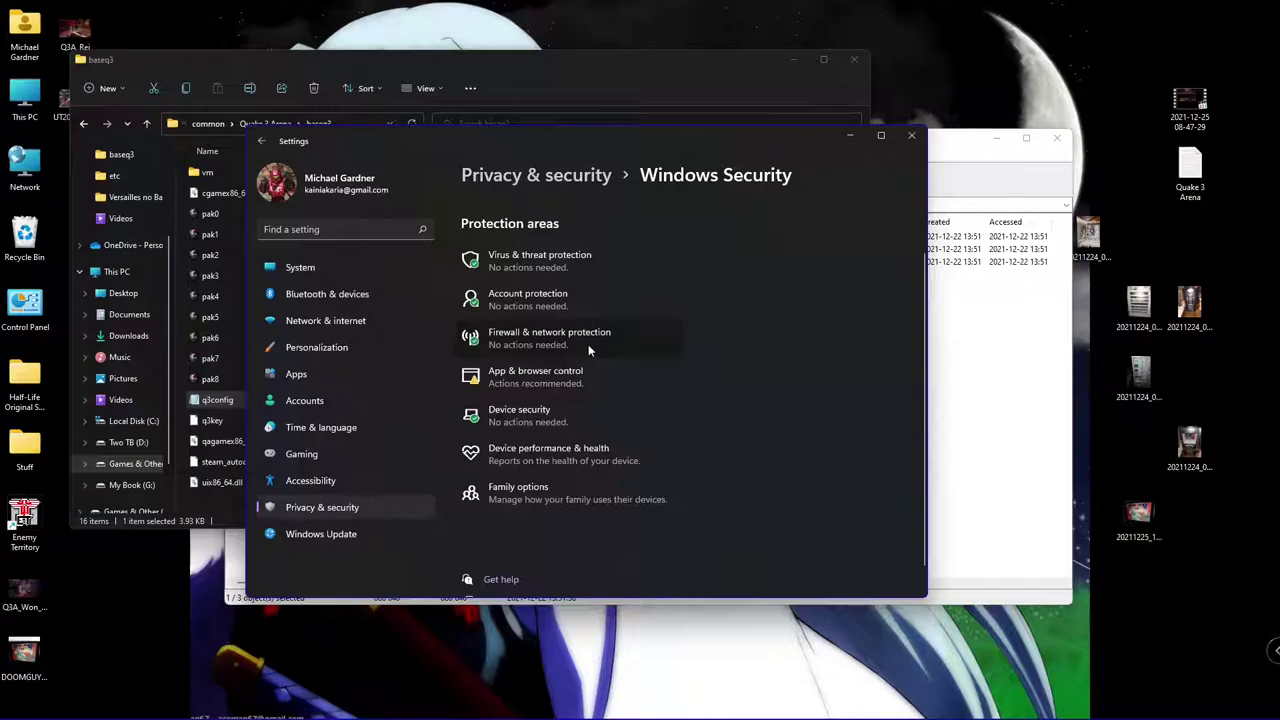
left_click(588, 340)
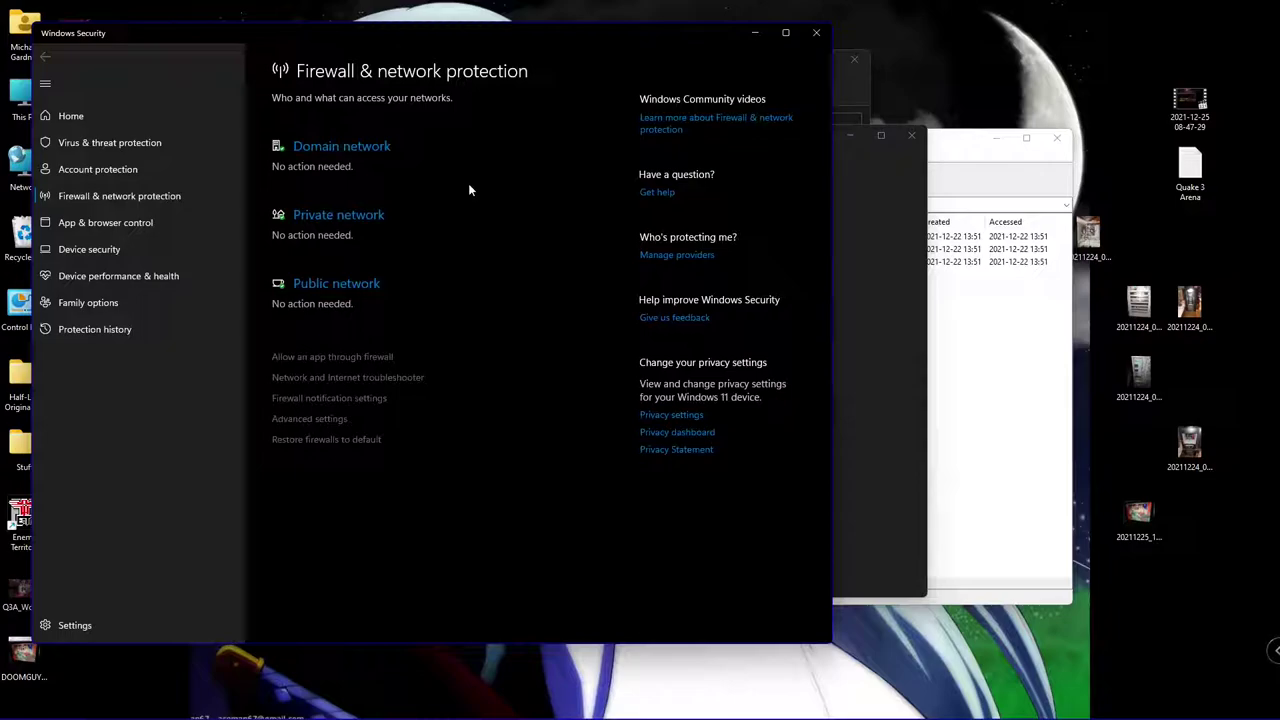
Check the firewall status of the domain, private and public networks, and close Windows Security and Settings
left_click(365, 150)
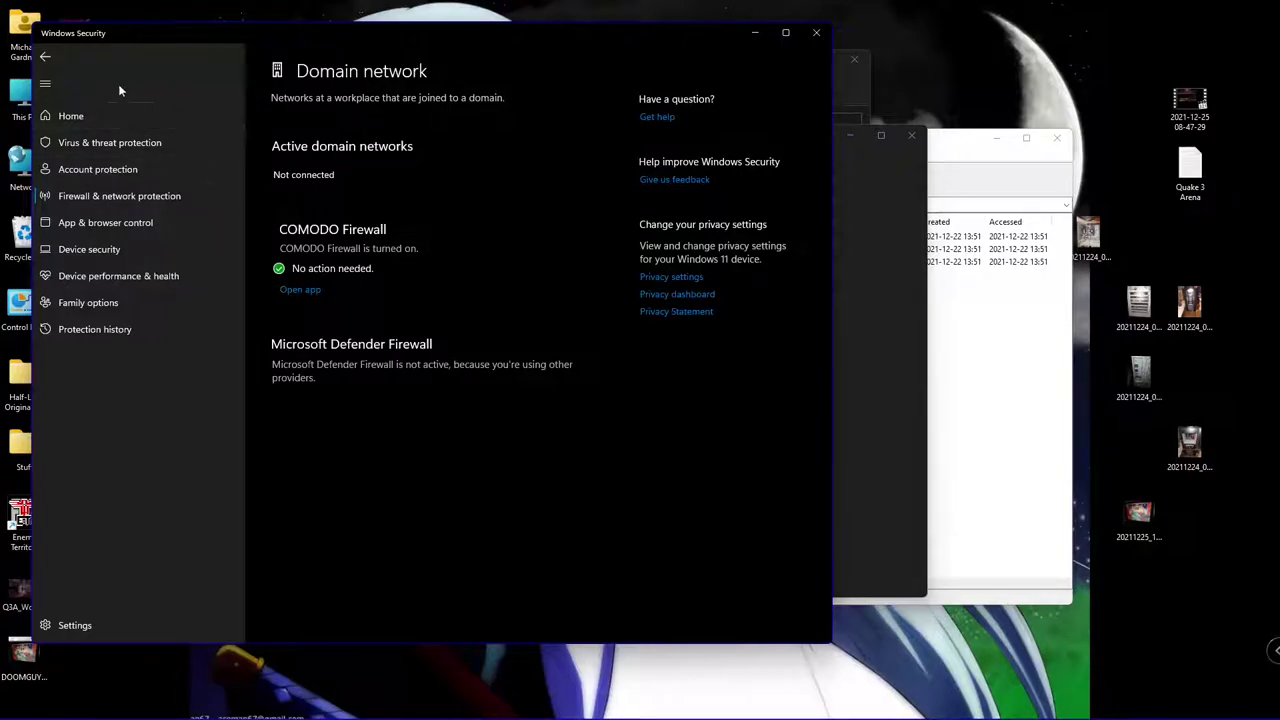
left_click(50, 62)
left_click(317, 214)
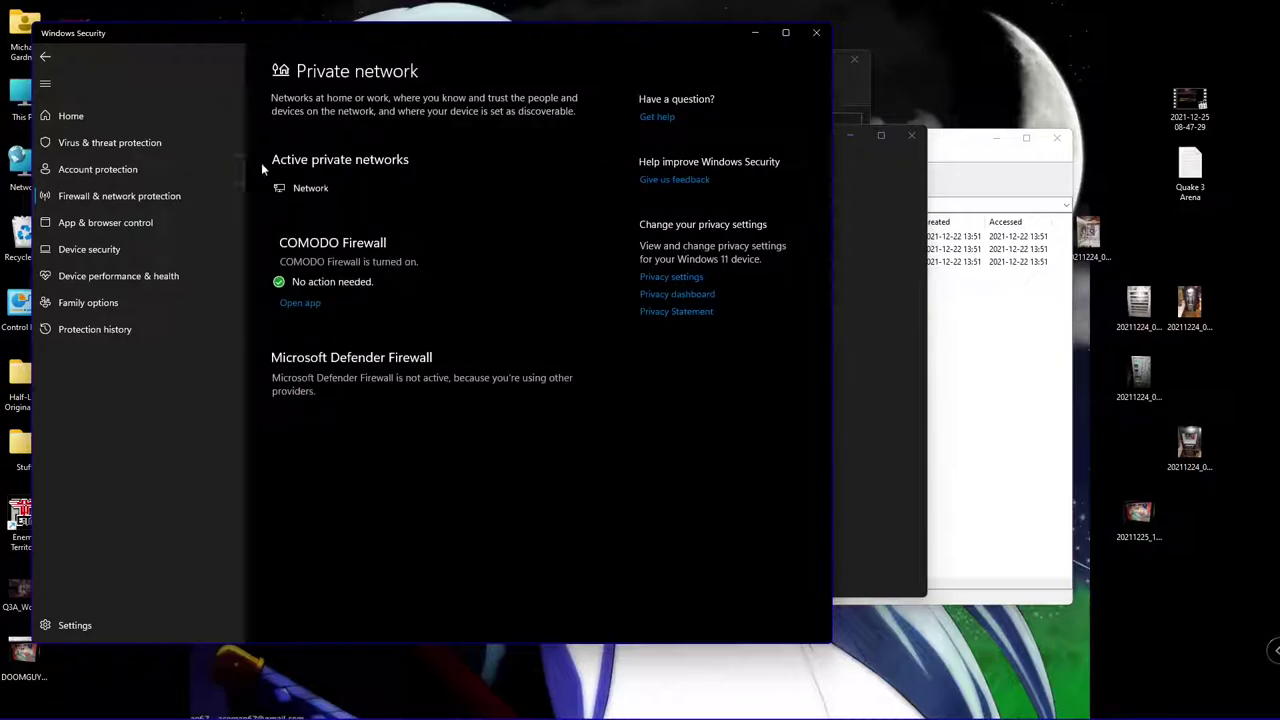
left_click(45, 60)
left_click(325, 286)
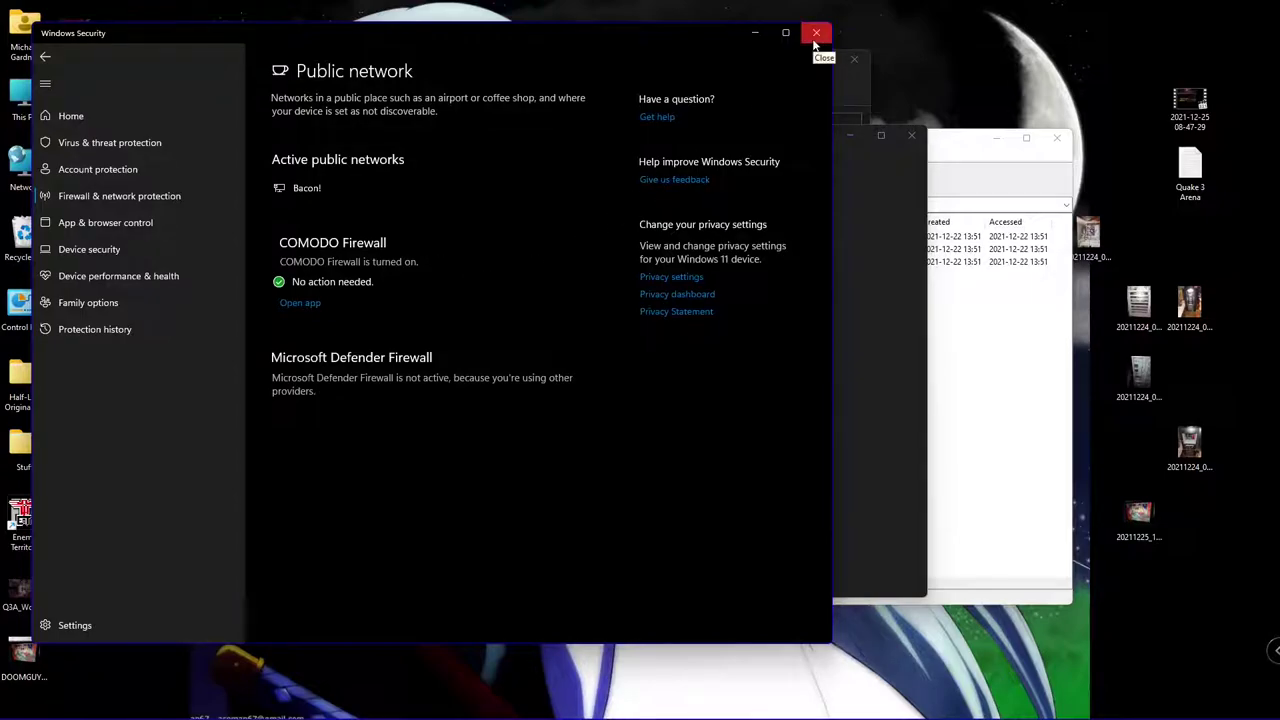
left_click(815, 38)
left_click(910, 136)
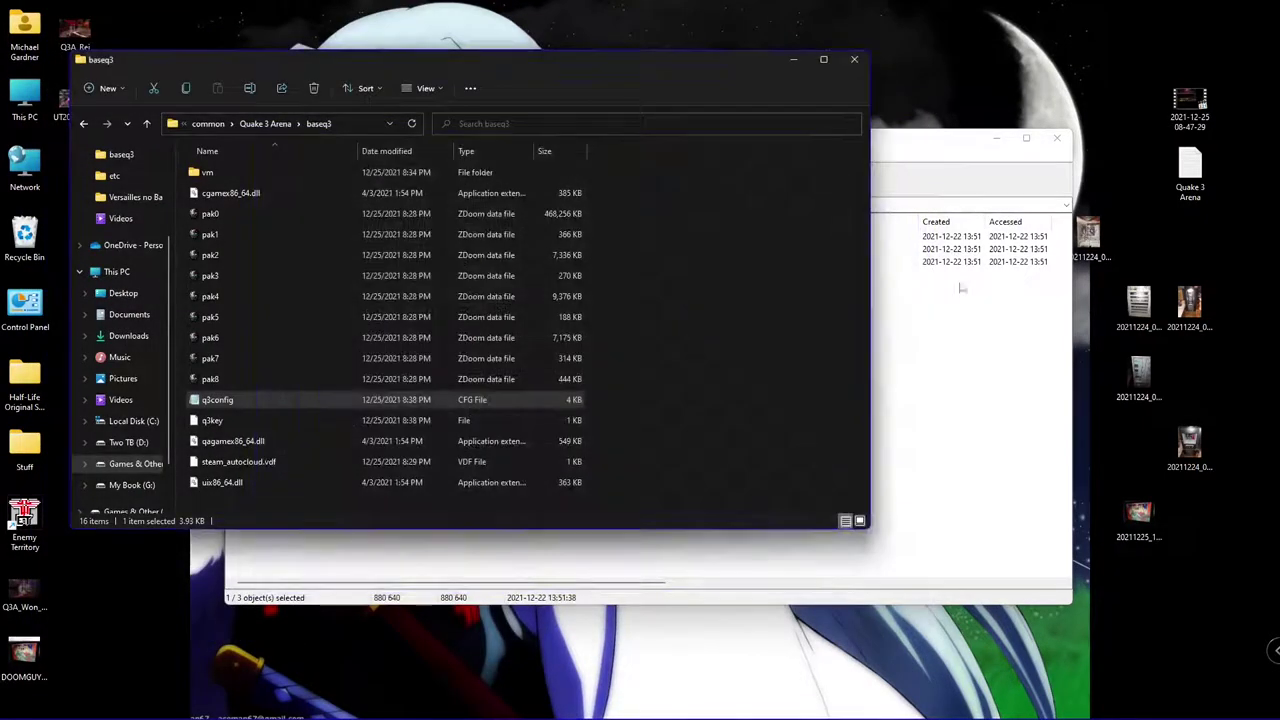
left_click(1140, 708)
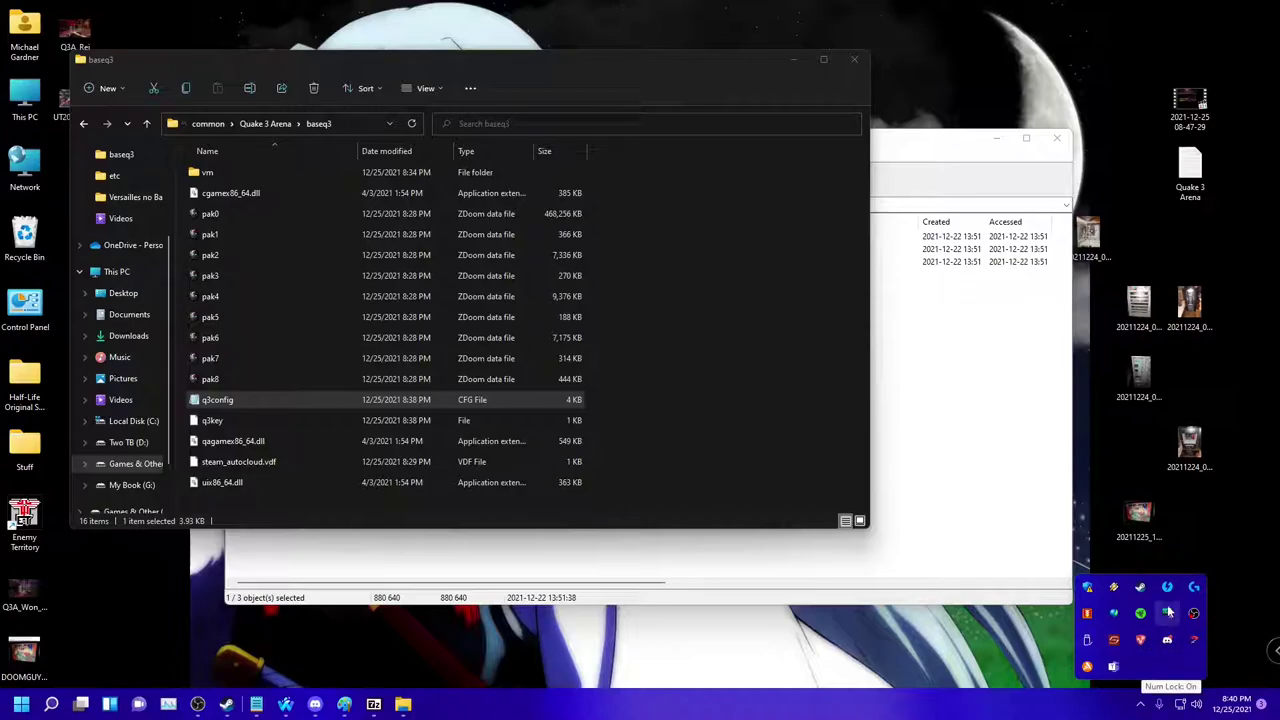
left_click(21, 704)
scroll(199, 383, "down", 3)
scroll(214, 309, "up", 3)
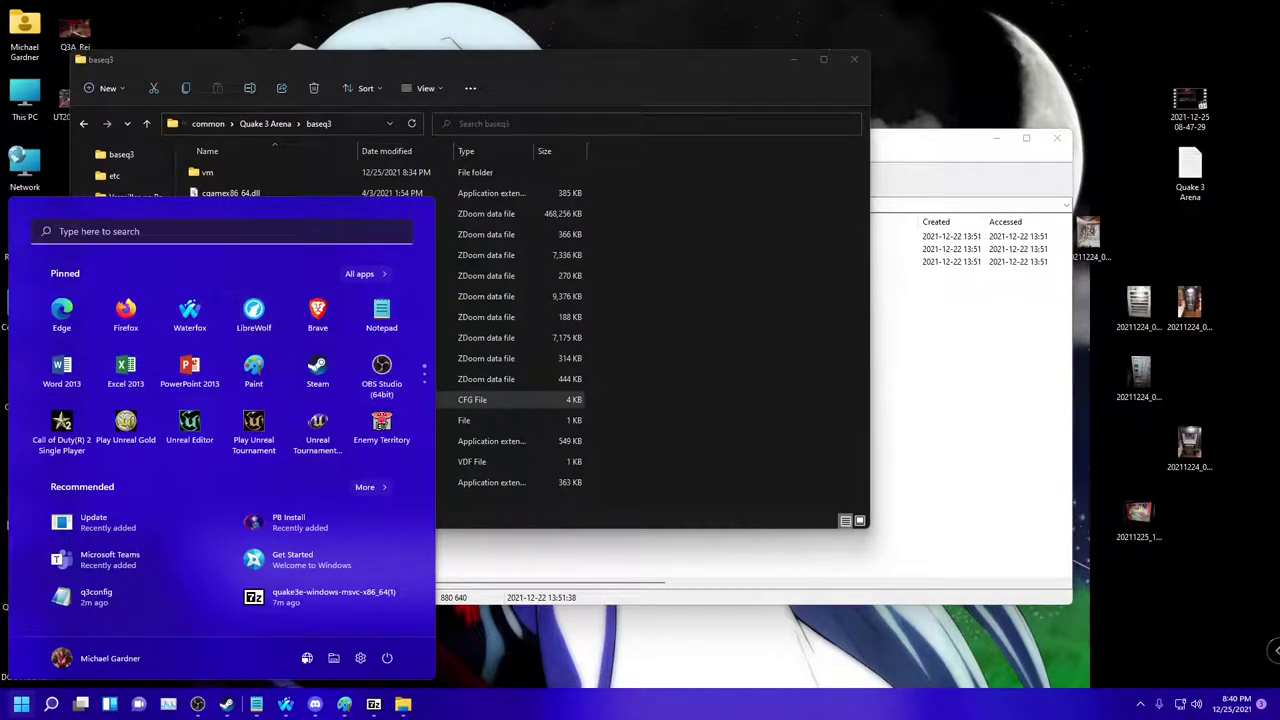
Launch COMODO Firewall from the Comodo folder in Start and open the firewall's Application Rules in its advanced settings
left_click(366, 277)
scroll(117, 436, "down", 5)
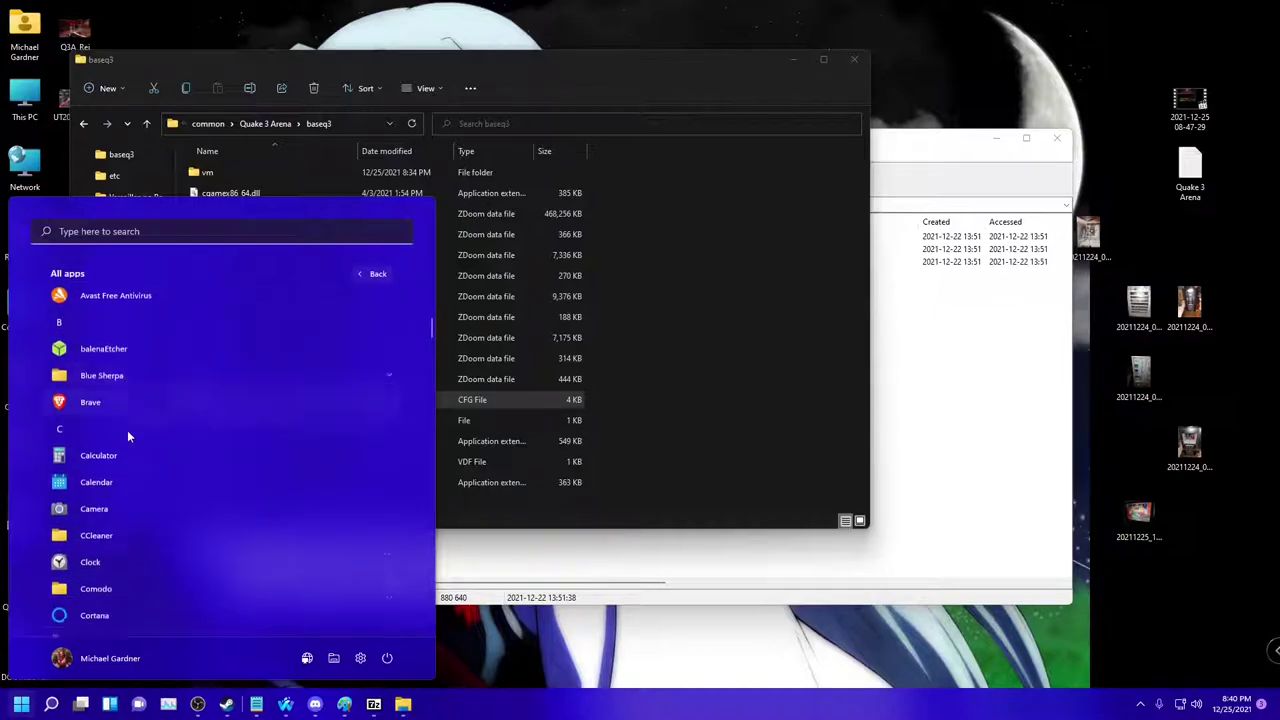
left_click(113, 478)
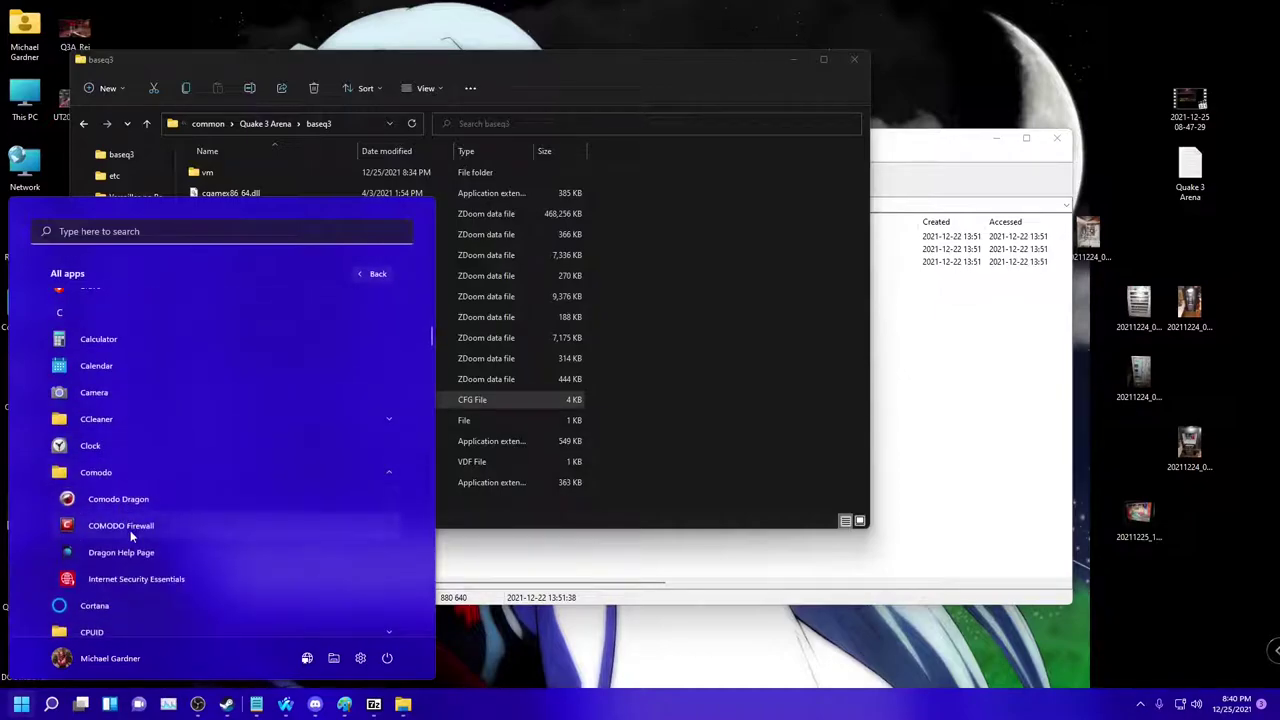
left_click(138, 529)
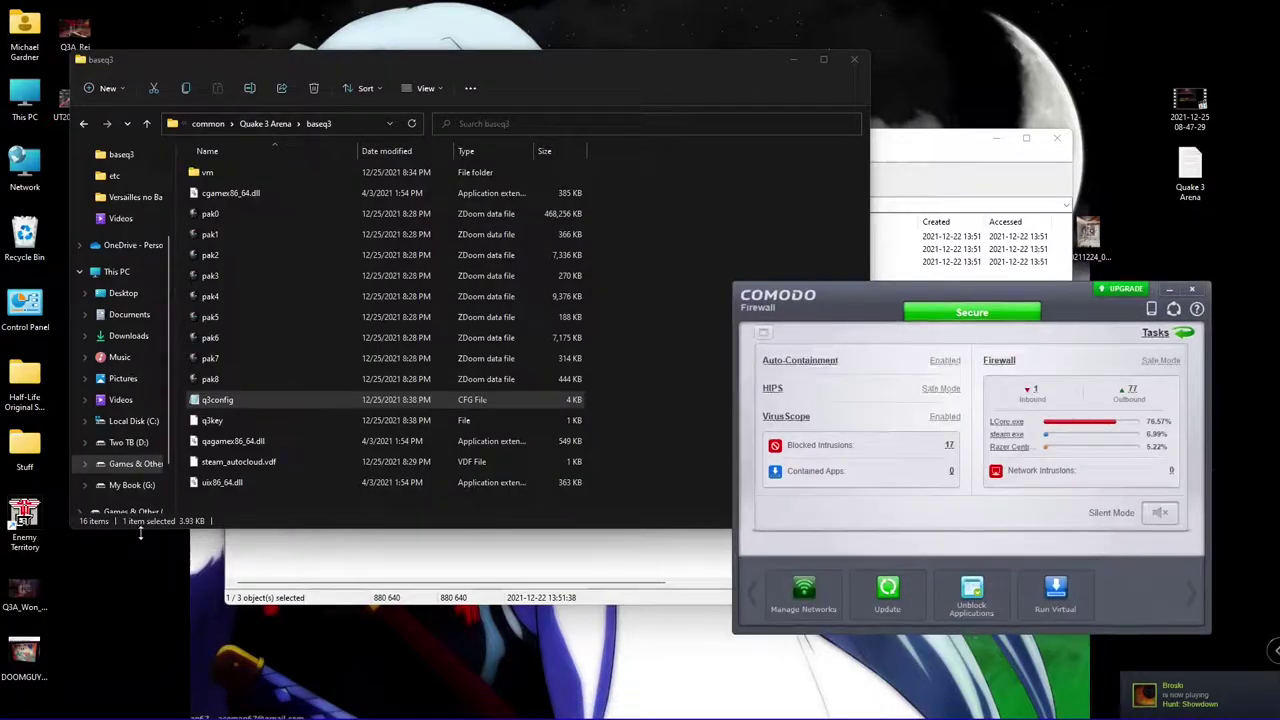
left_click(815, 363)
left_click(740, 100)
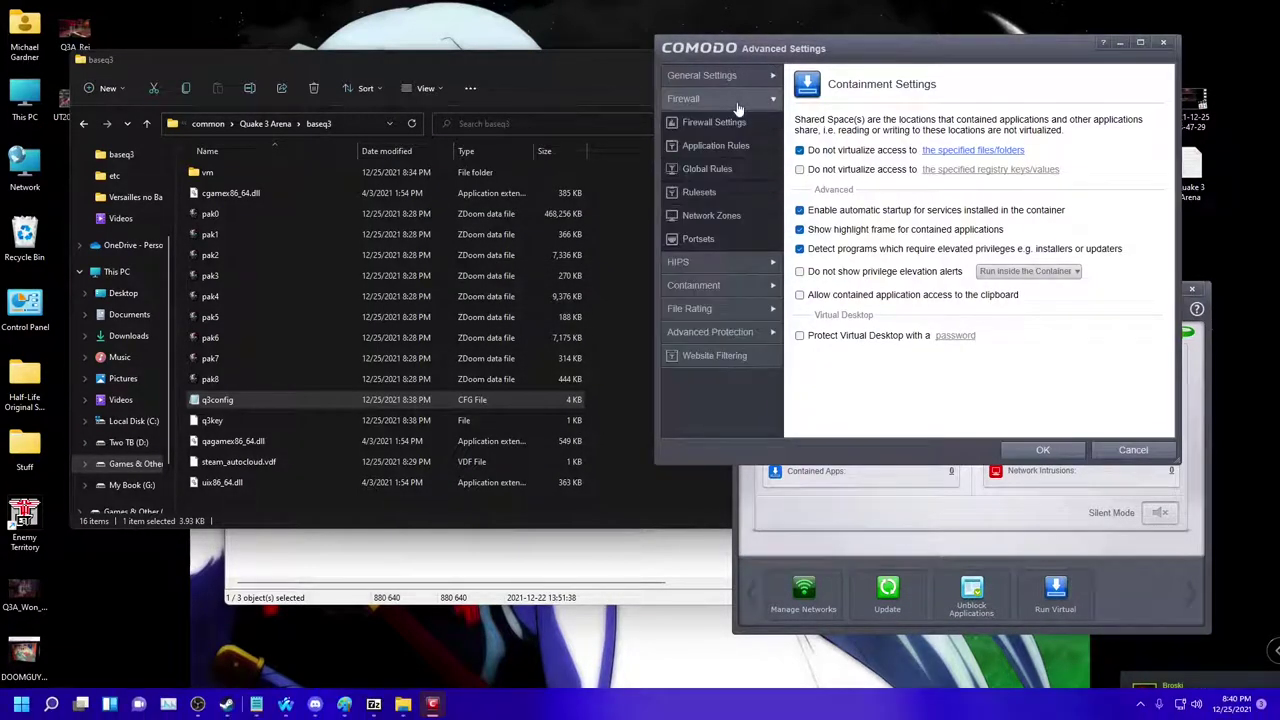
left_click(745, 146)
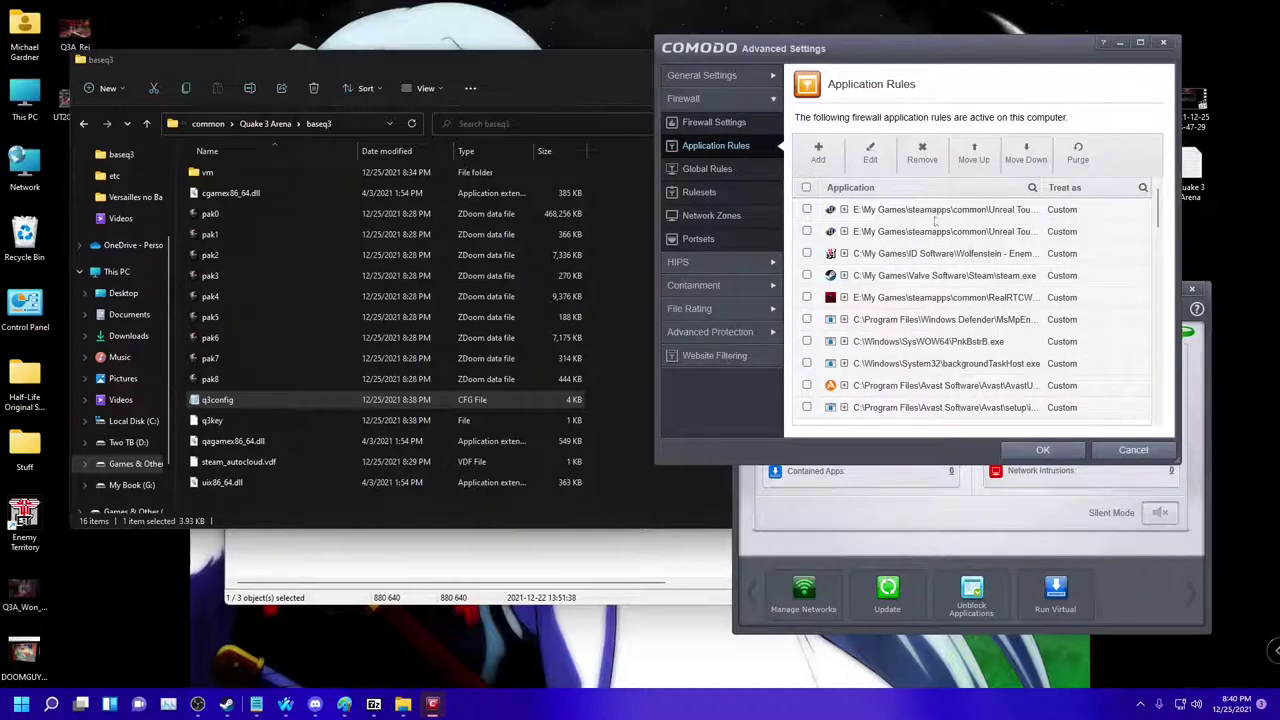
Add an application rule for ioquake3.x86_64.exe in the Quake 3 Arena folder that allows TCP or UDP traffic in or out
left_click(812, 156)
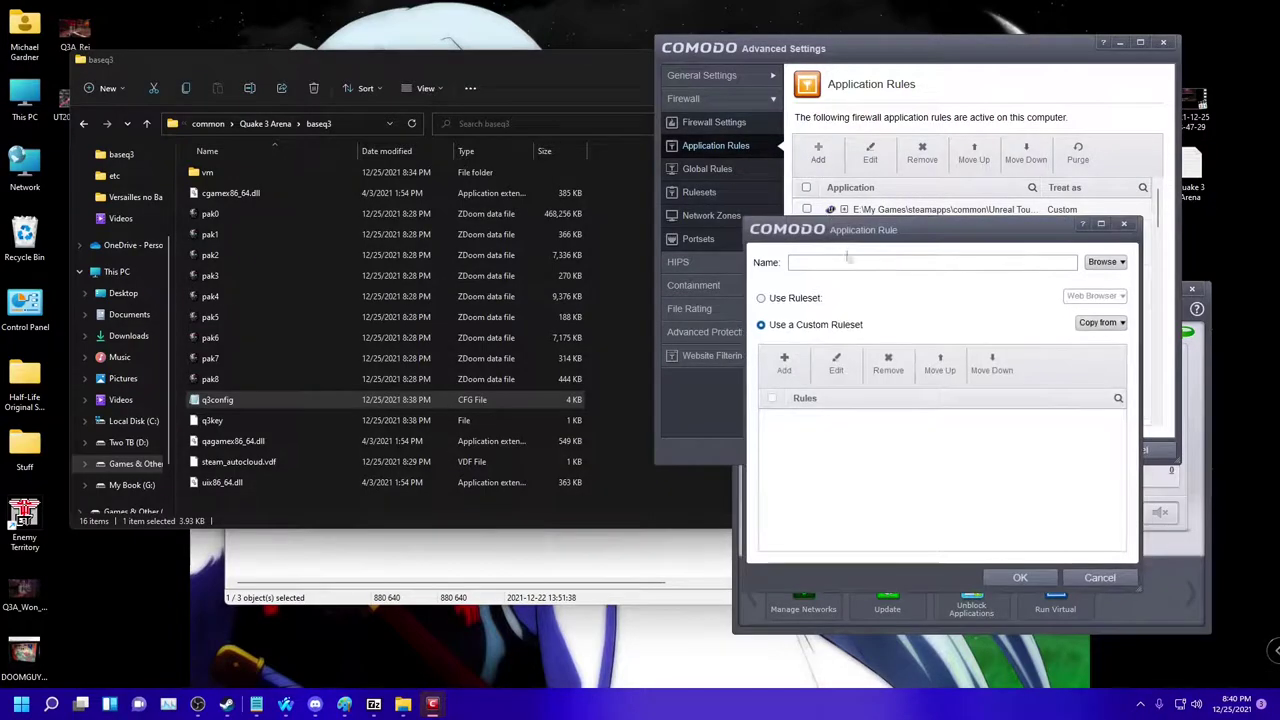
left_click(1102, 263)
left_click(1112, 295)
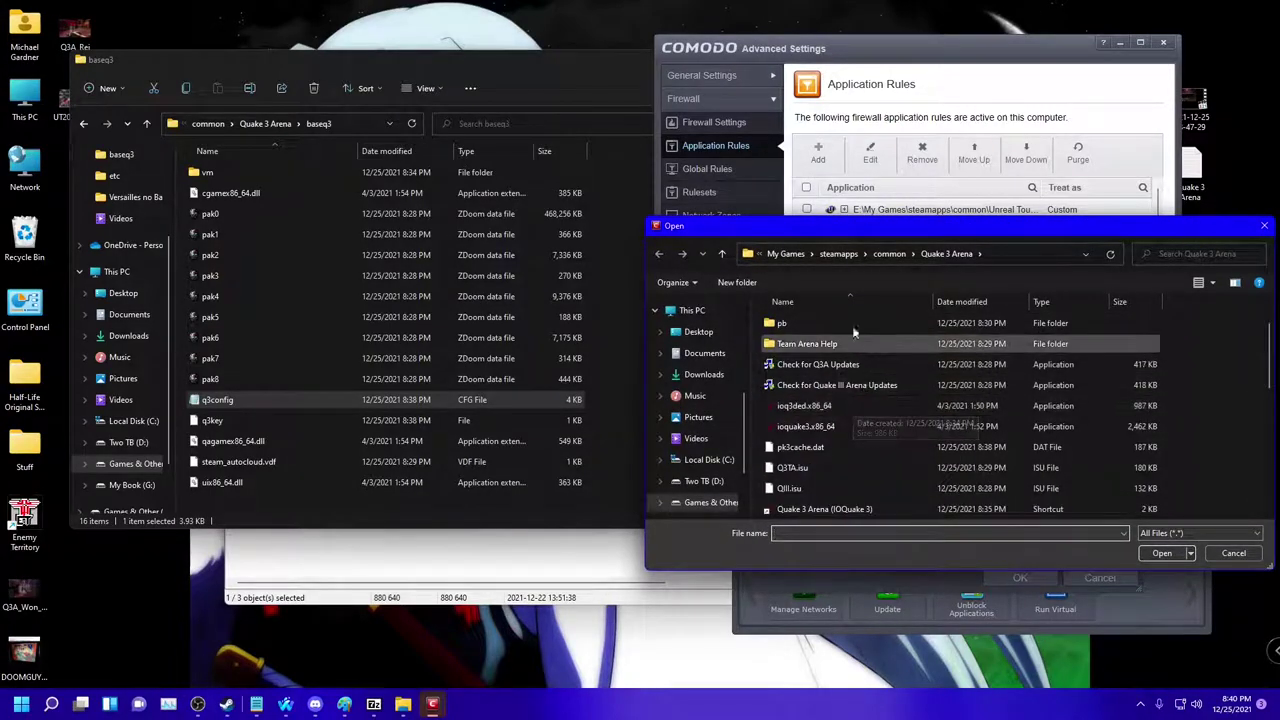
left_click(1001, 256)
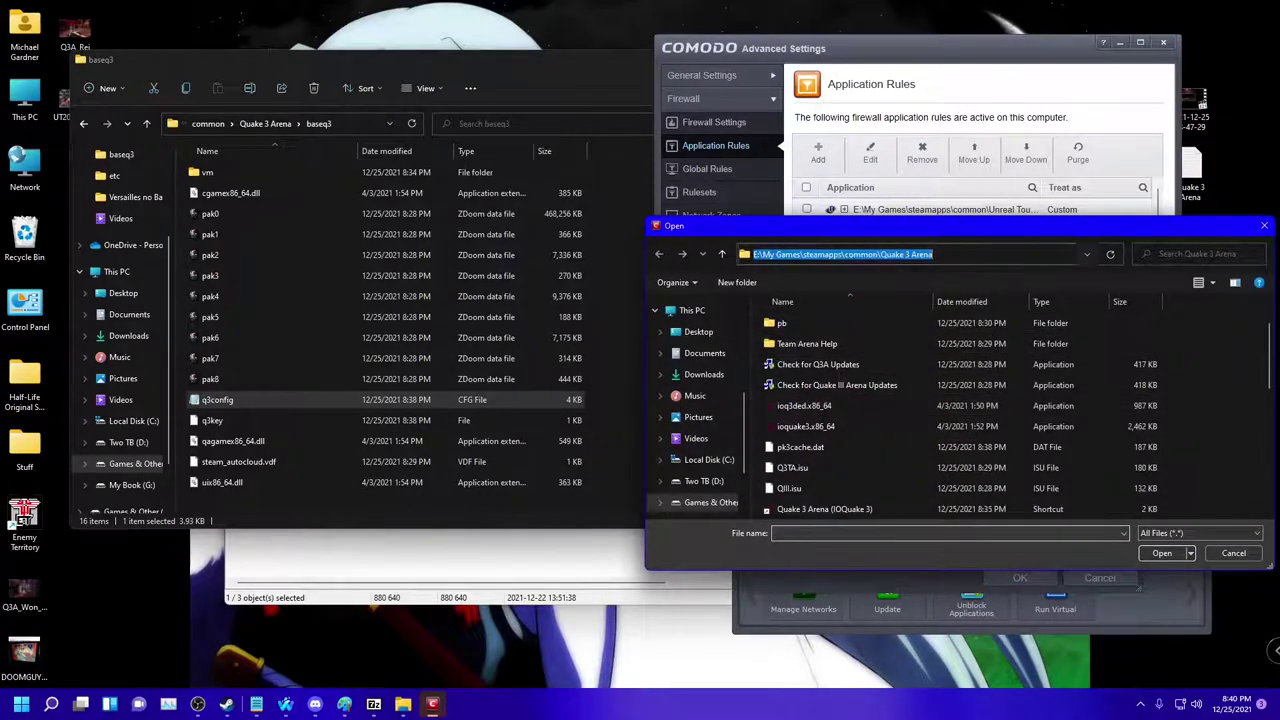
left_click(1221, 400)
scroll(856, 373, "down", 1)
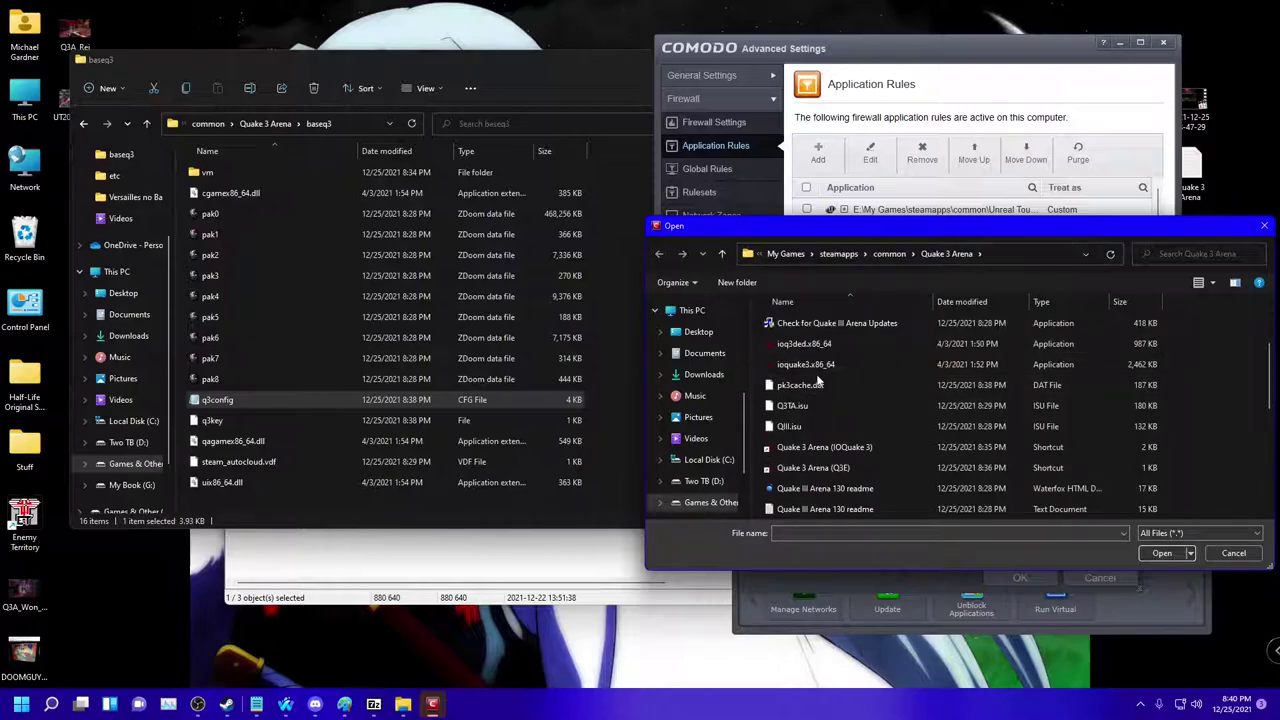
double_click(808, 365)
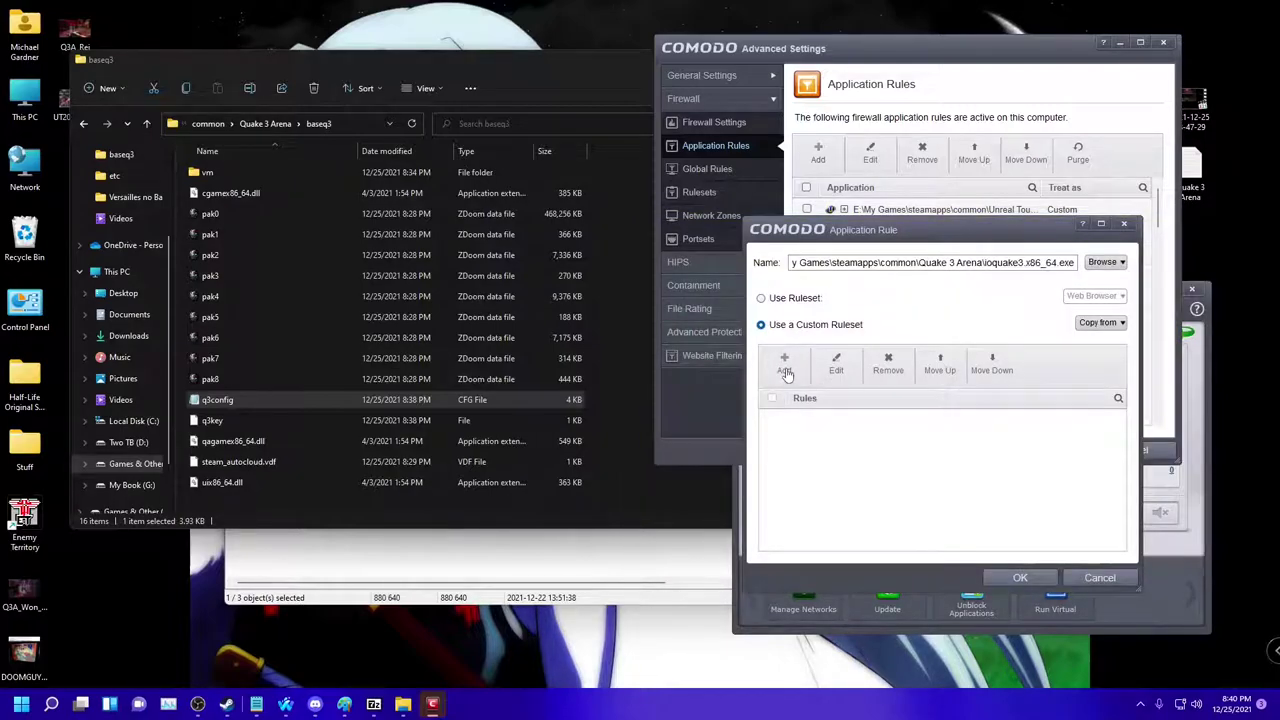
left_click(785, 366)
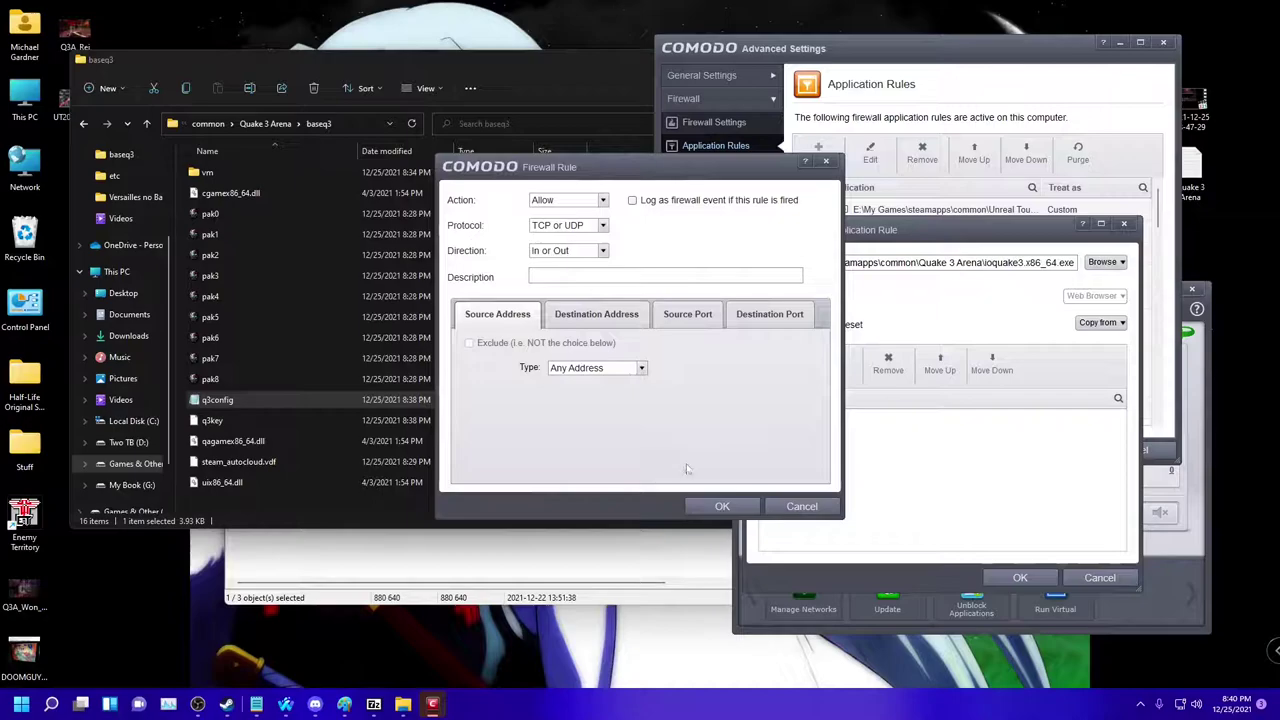
left_click(720, 506)
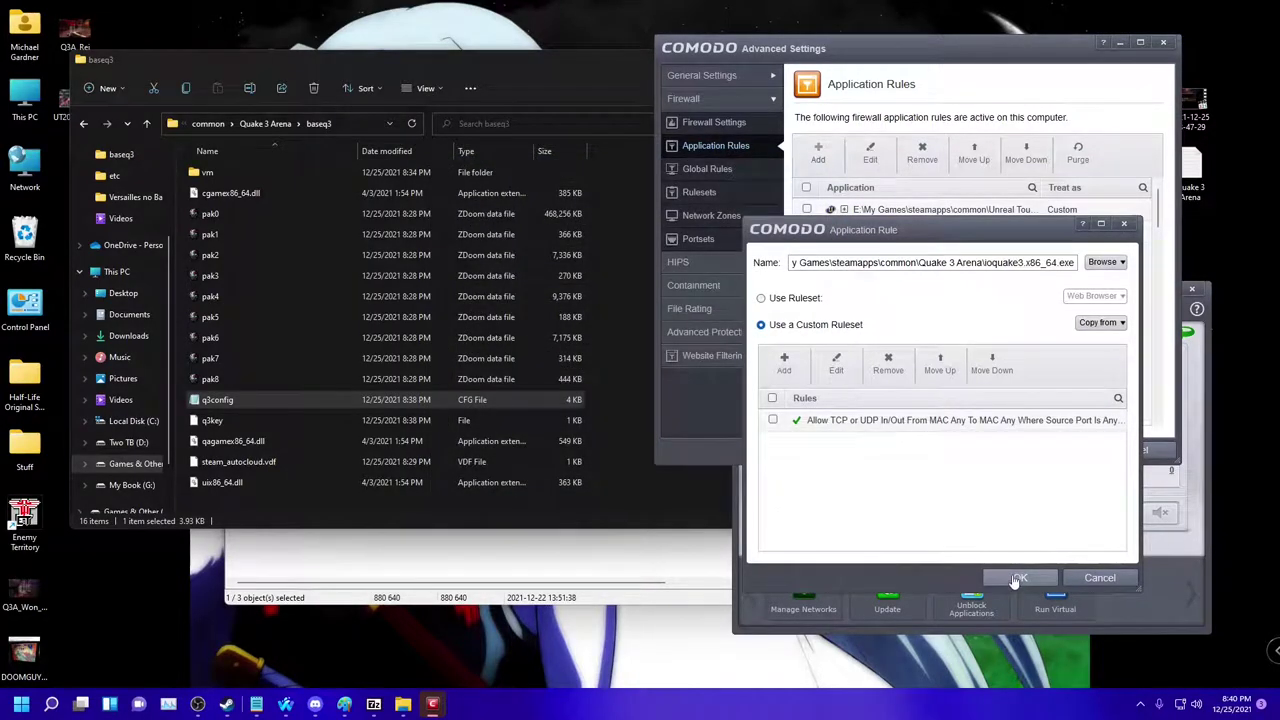
left_click(1015, 579)
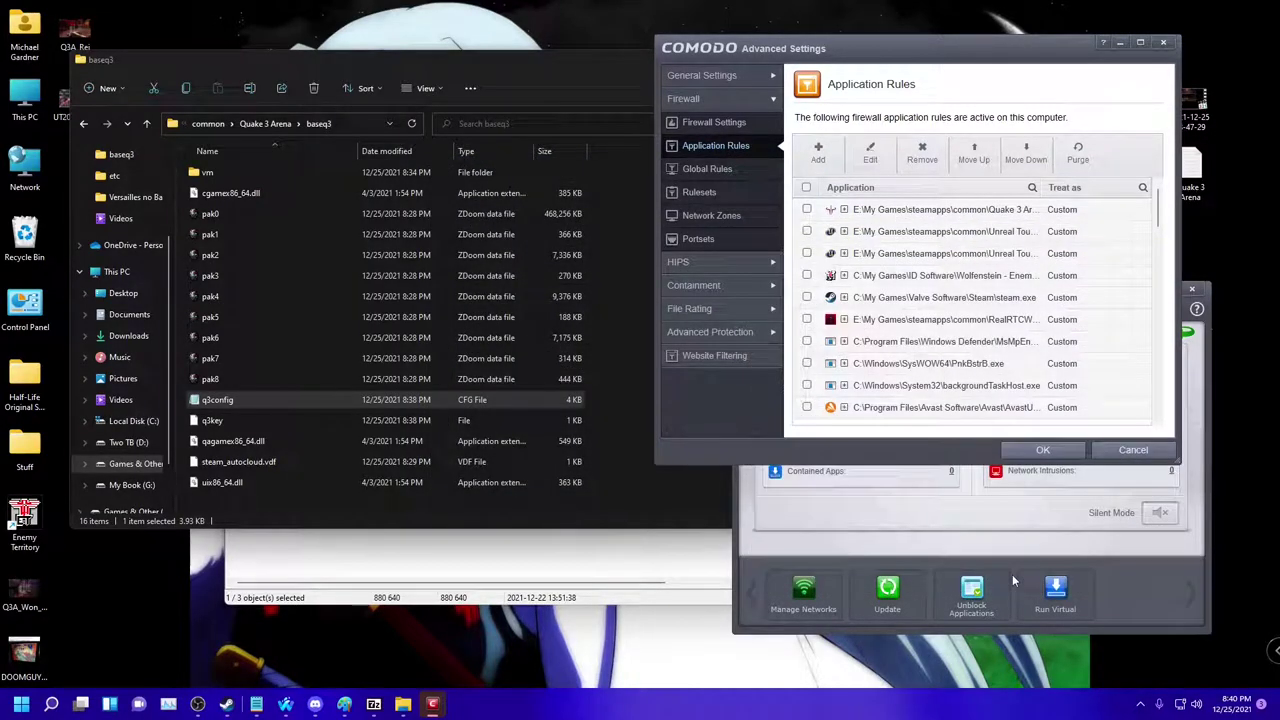
Add an application rule for quake3e.x64.exe that allows TCP or UDP traffic in or out
left_click(818, 155)
left_click(1103, 262)
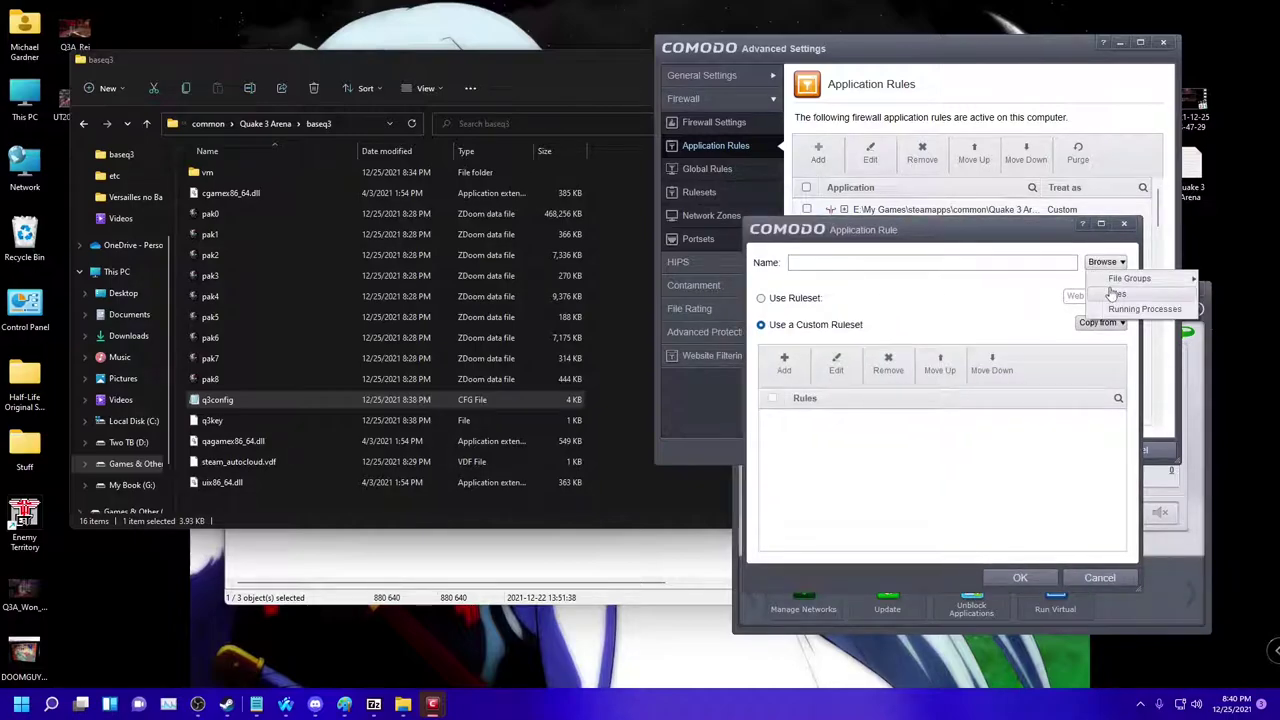
left_click(1117, 294)
scroll(857, 426, "down", 3)
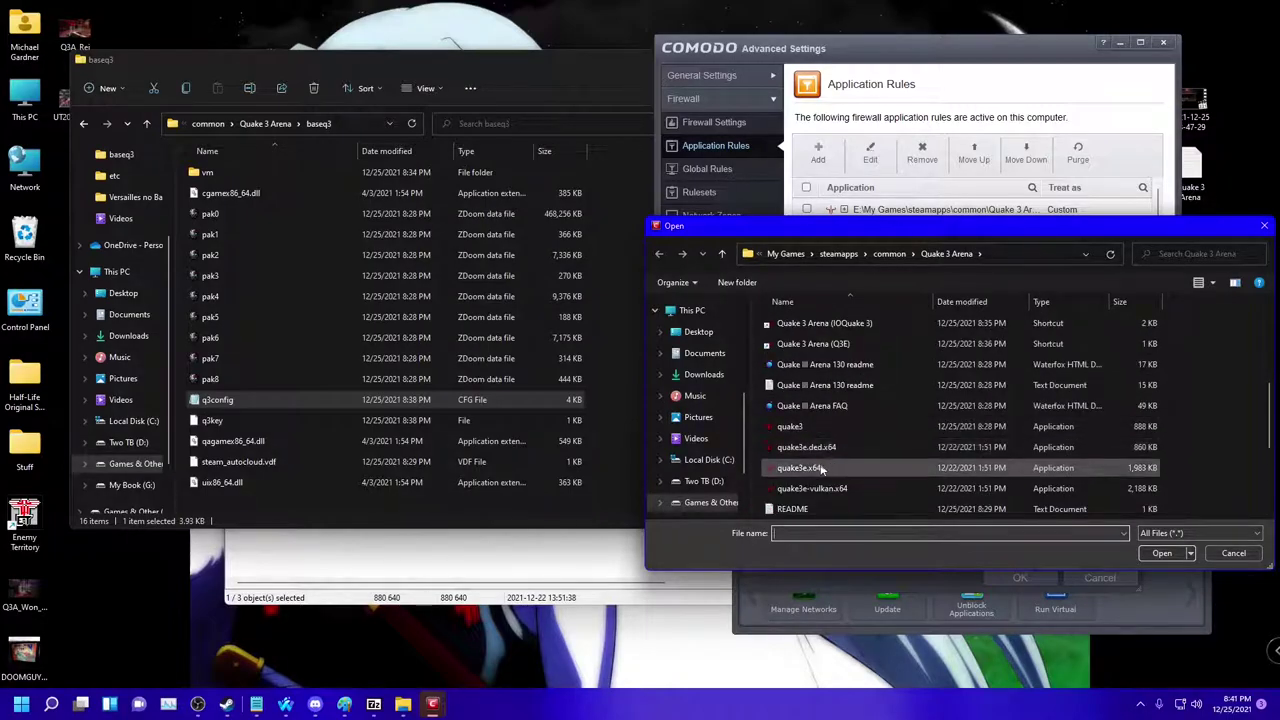
double_click(878, 468)
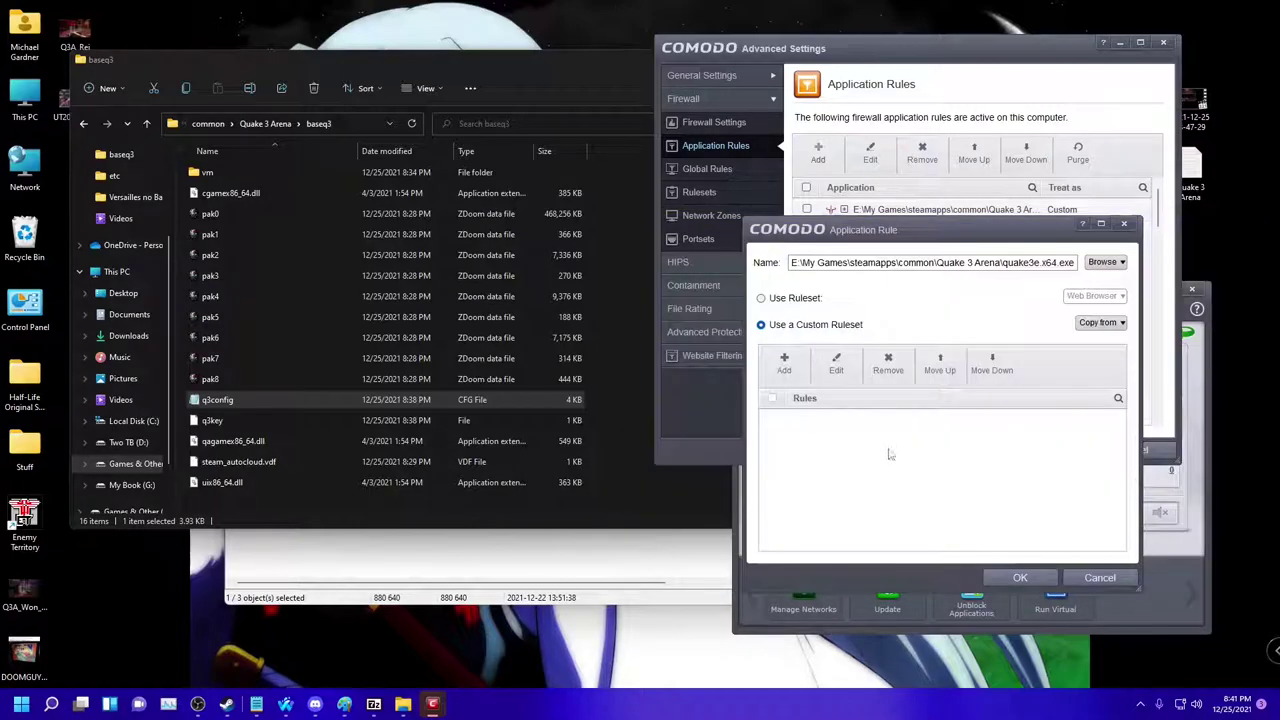
left_click(771, 363)
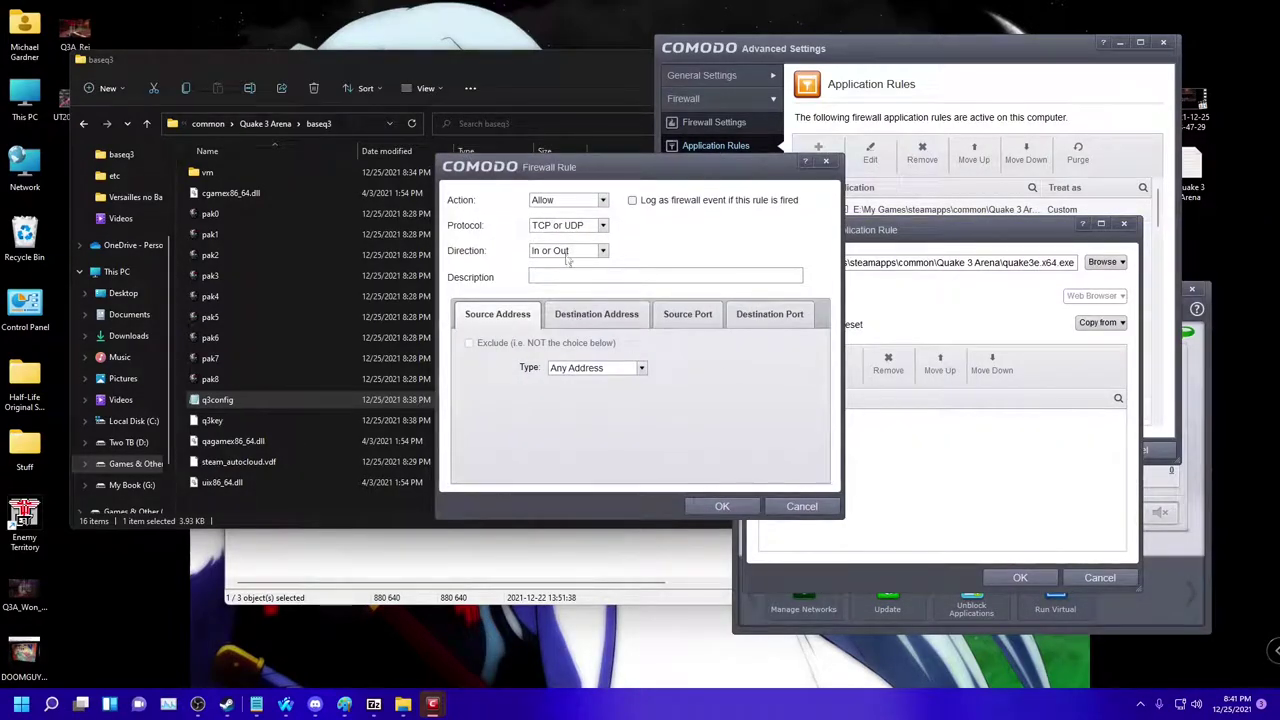
left_click(721, 506)
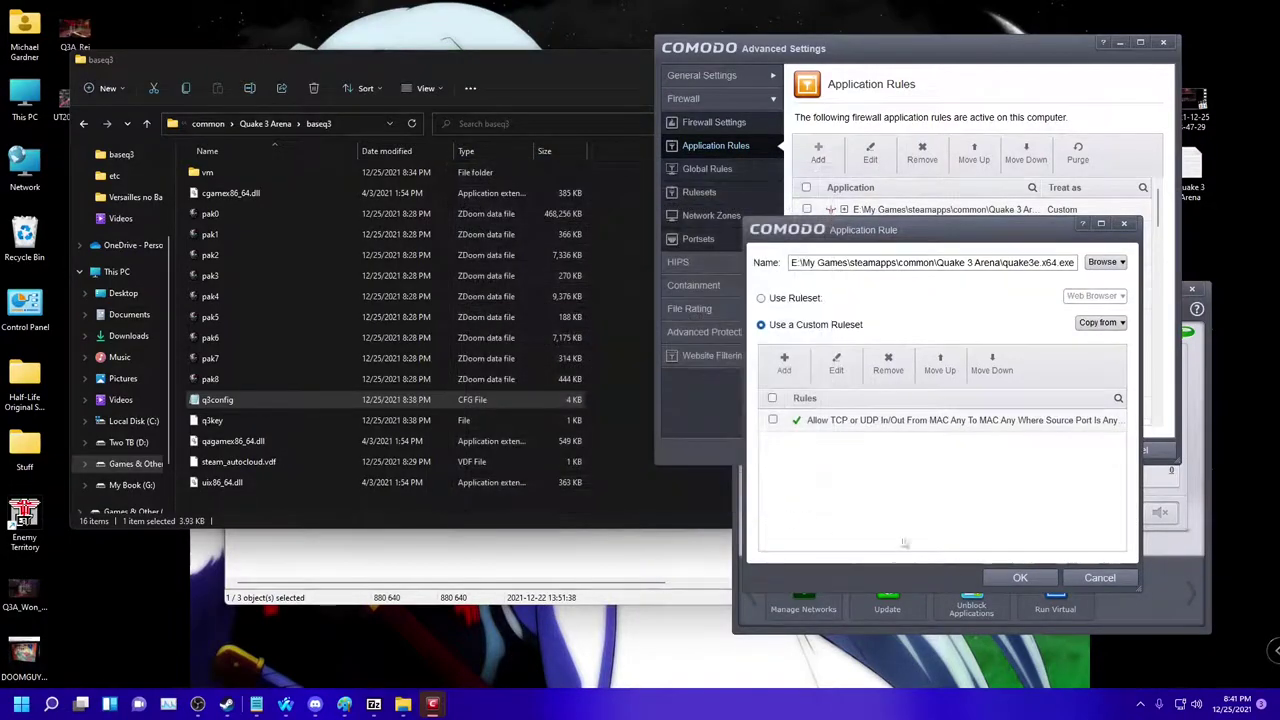
left_click(1015, 578)
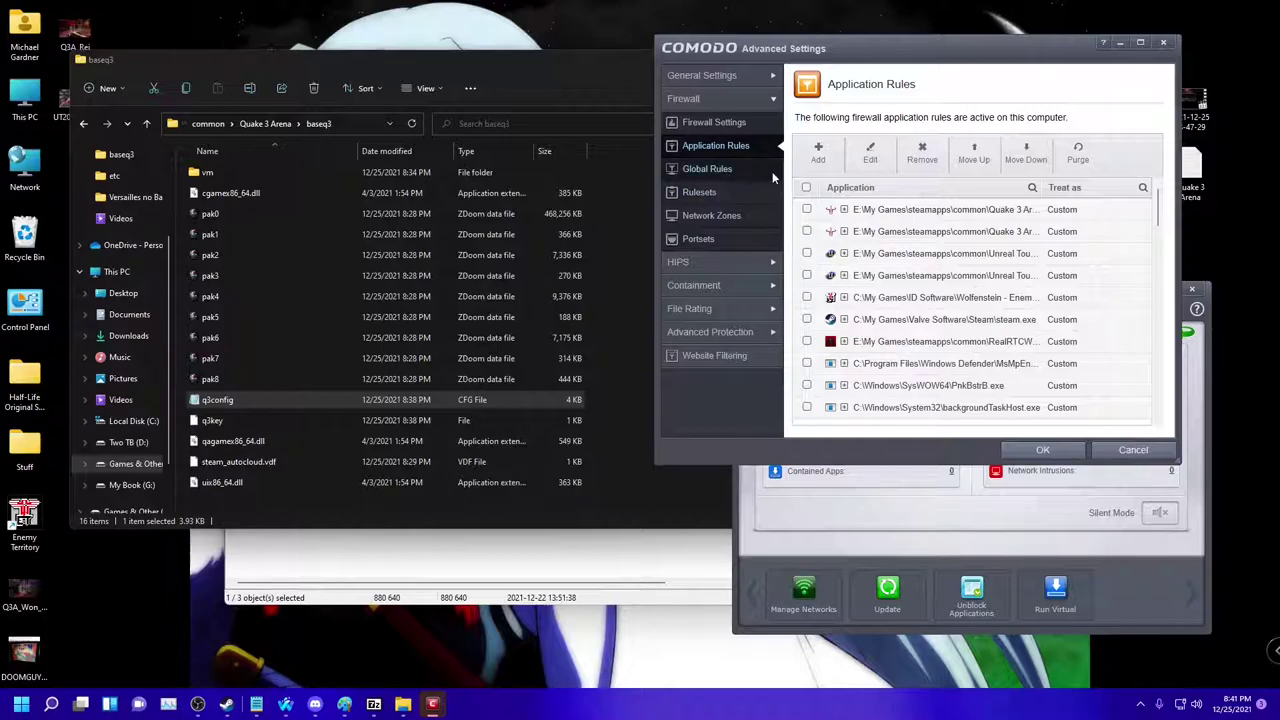
Add an application rule for the dedicated server ioq3ded.x86_64.exe that allows UDP traffic in or out
left_click(812, 156)
left_click(1106, 262)
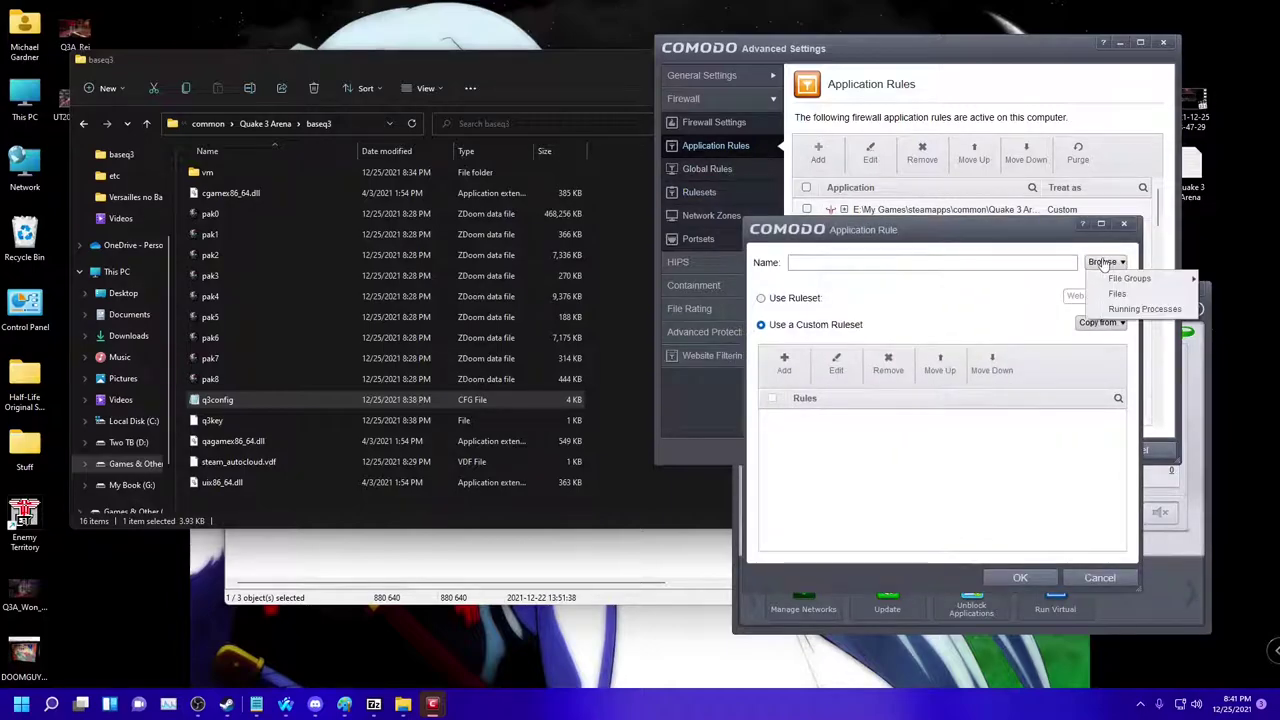
left_click(1117, 293)
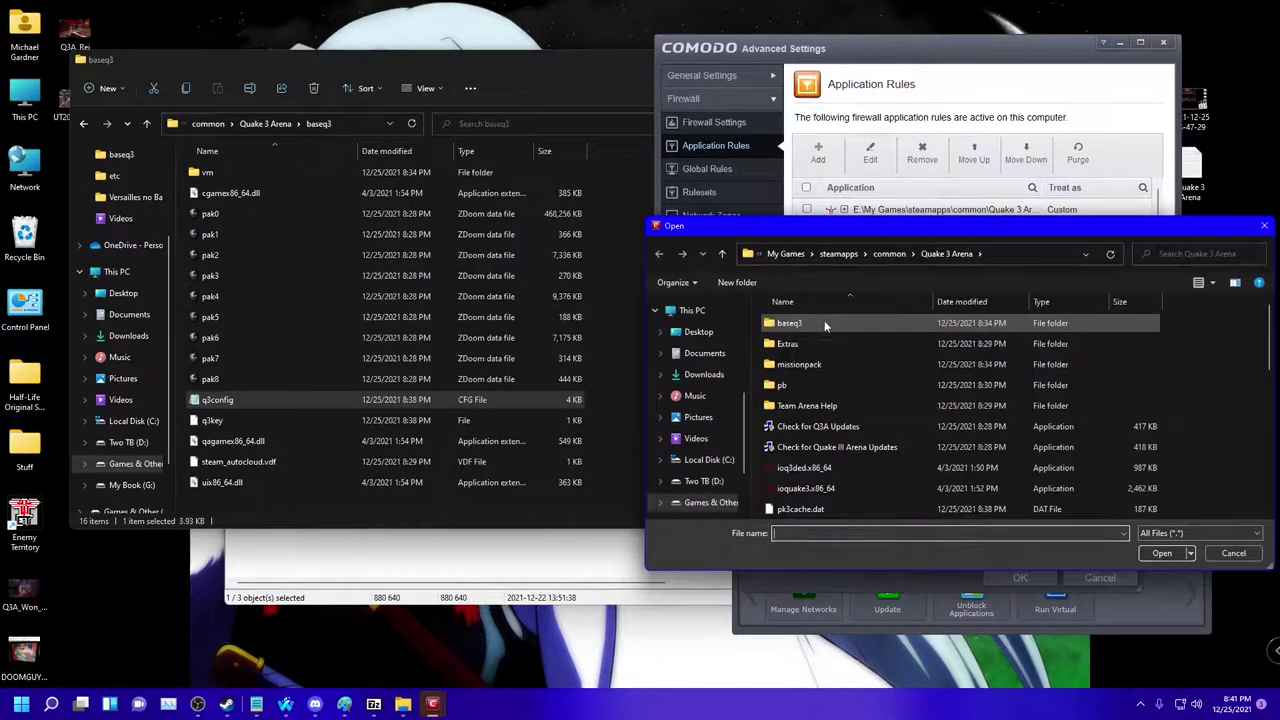
scroll(825, 437, "down", 2)
double_click(830, 344)
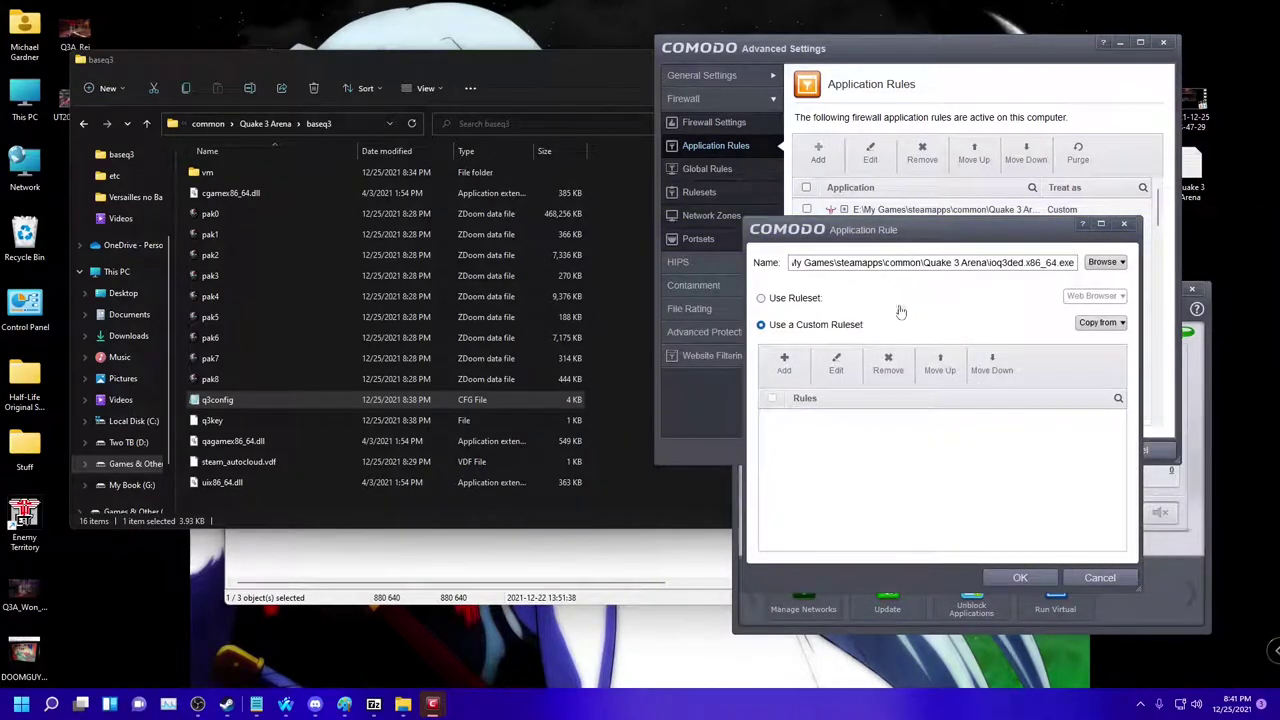
left_click(777, 367)
left_click(575, 226)
left_click(566, 255)
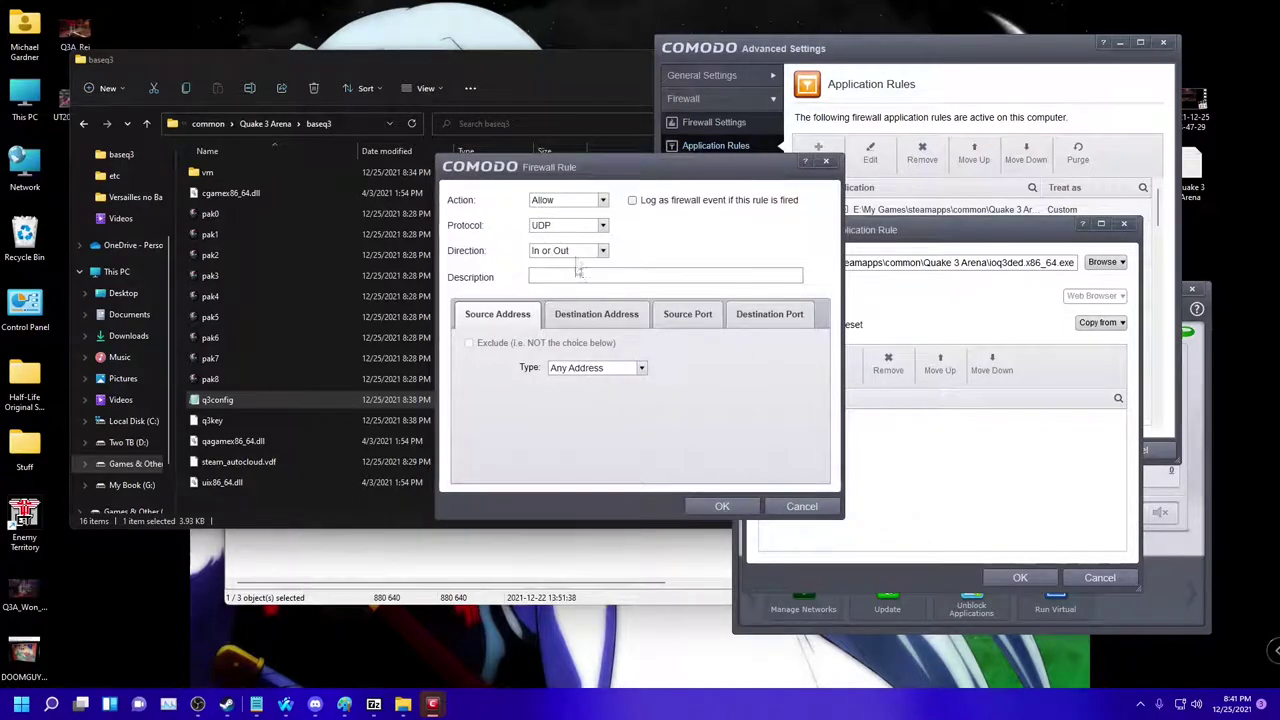
left_click(726, 506)
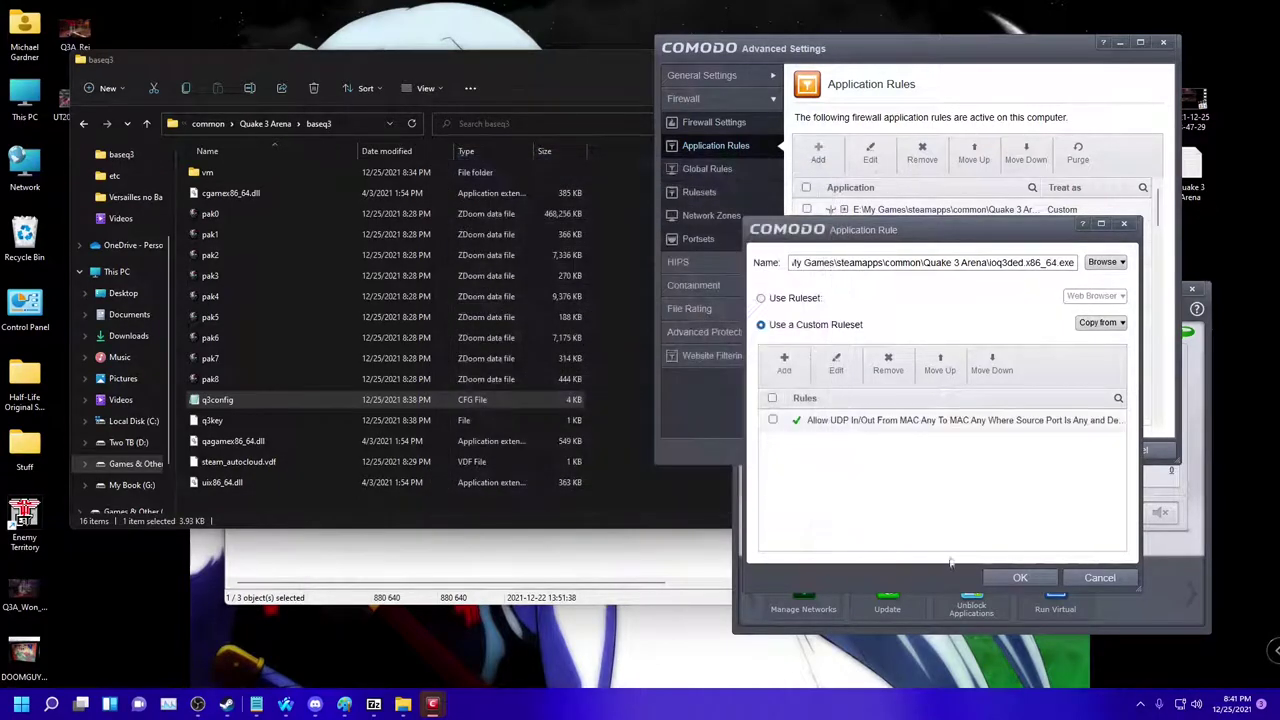
left_click(1016, 577)
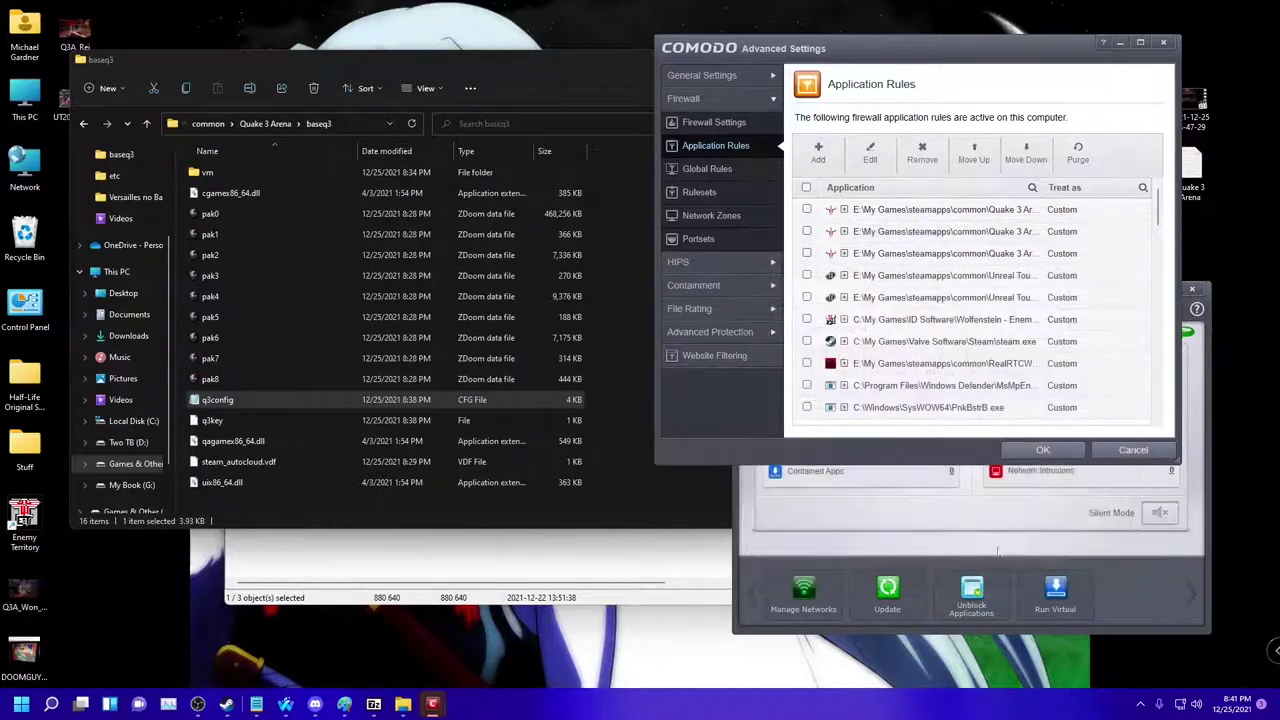
Add an application rule for the dedicated server quake3e.ded.x64.exe that allows UDP traffic in or out
left_click(818, 152)
left_click(1105, 262)
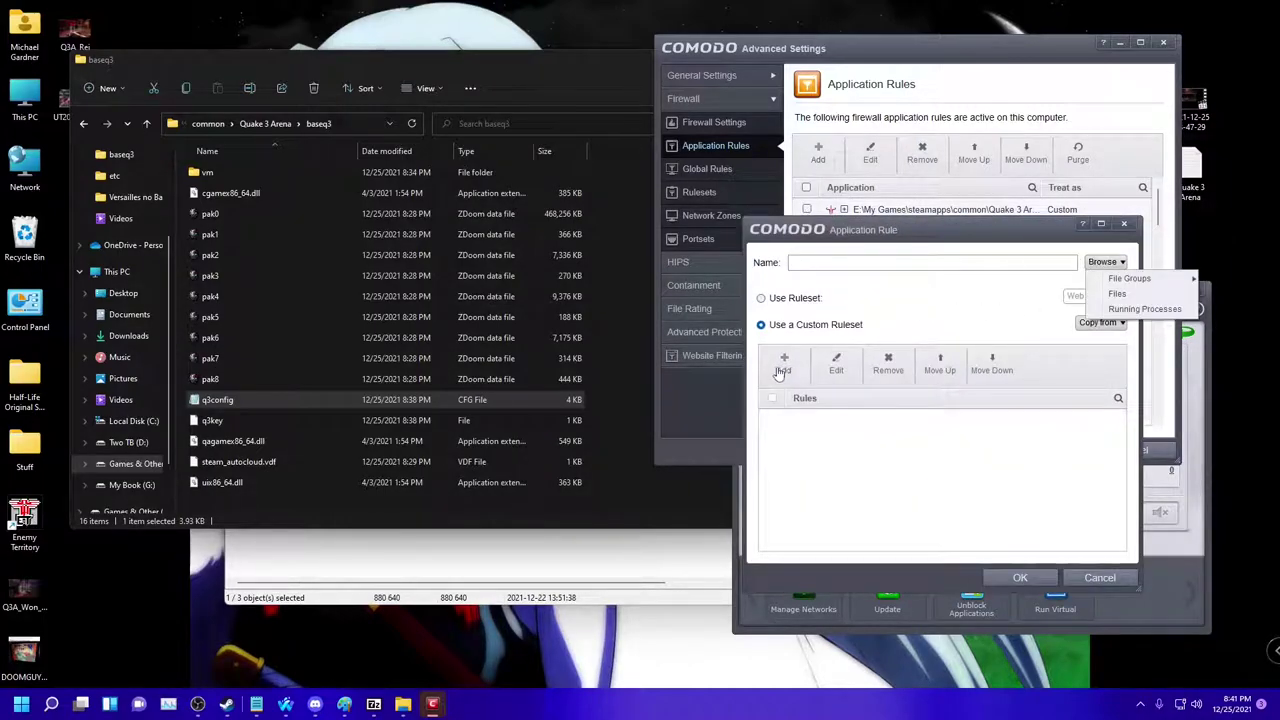
left_click(1116, 293)
scroll(883, 403, "down", 5)
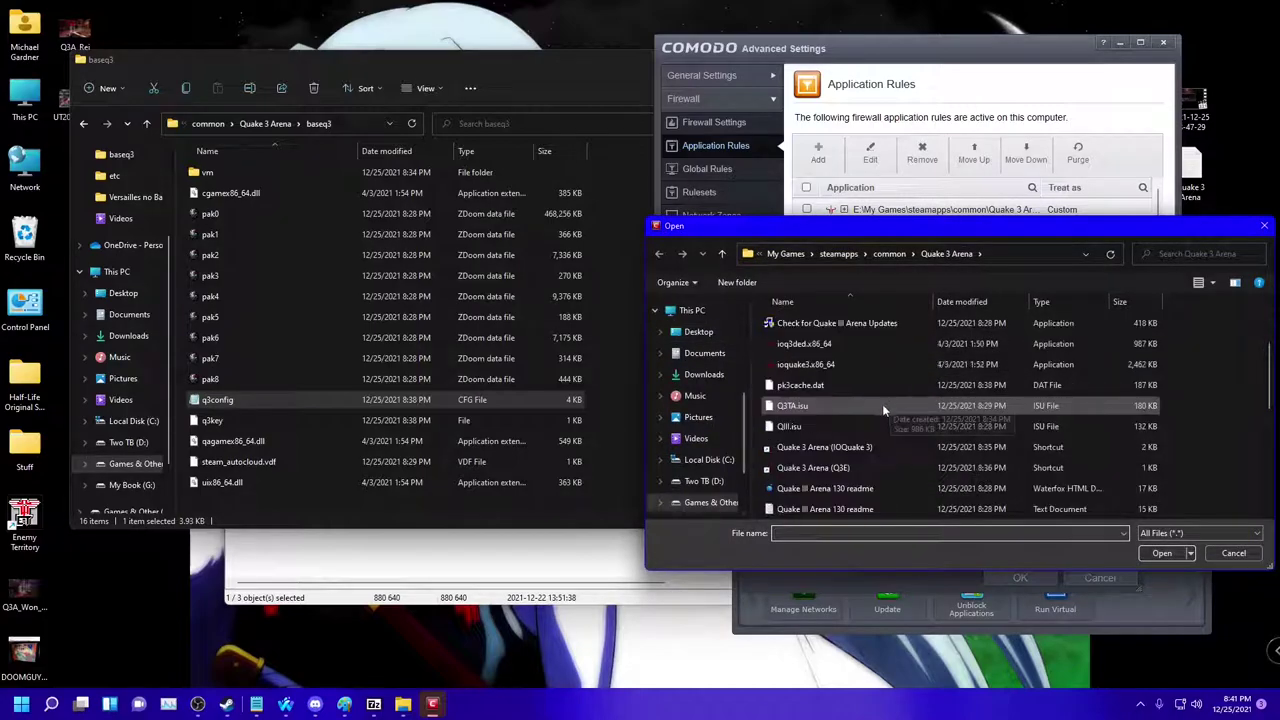
double_click(834, 449)
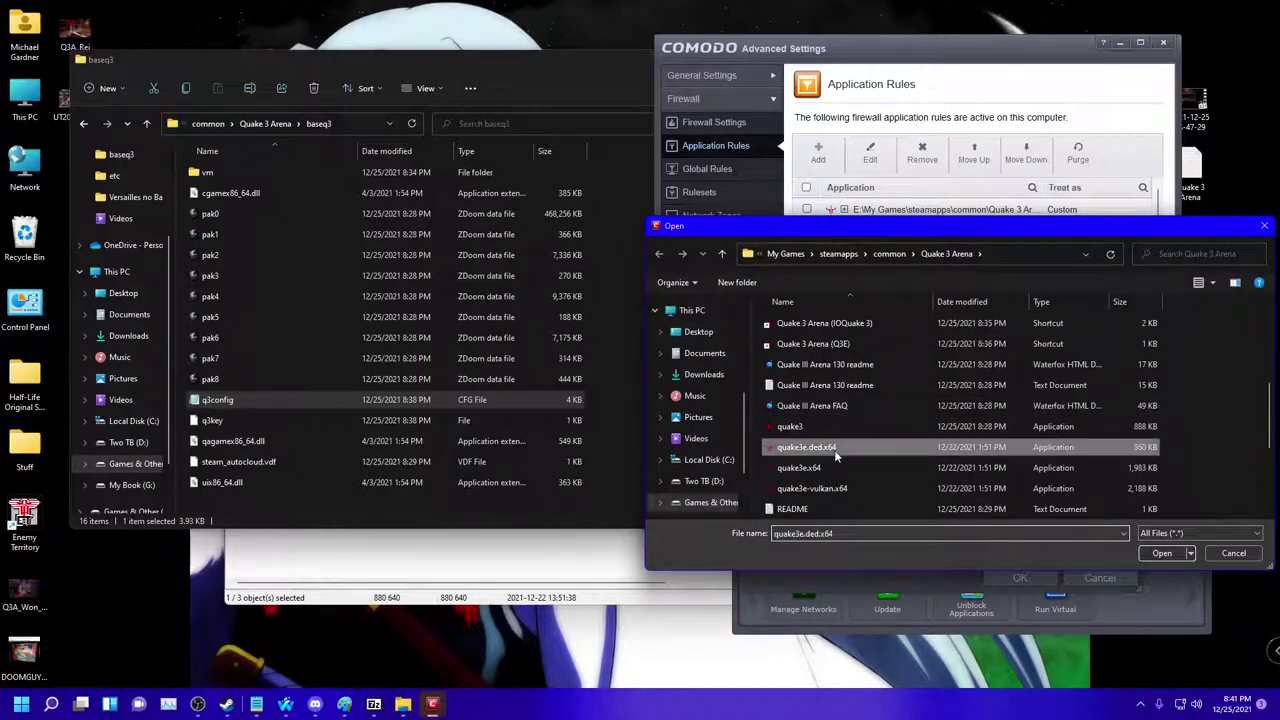
left_click(780, 368)
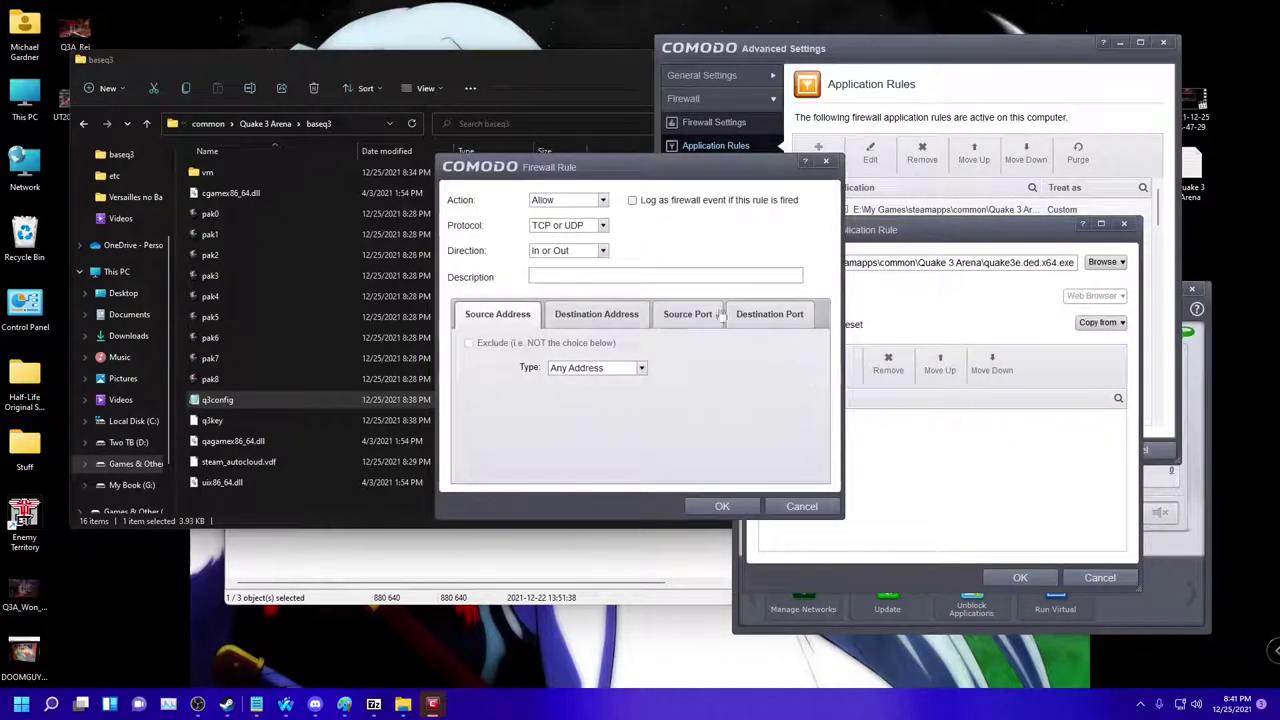
left_click(562, 226)
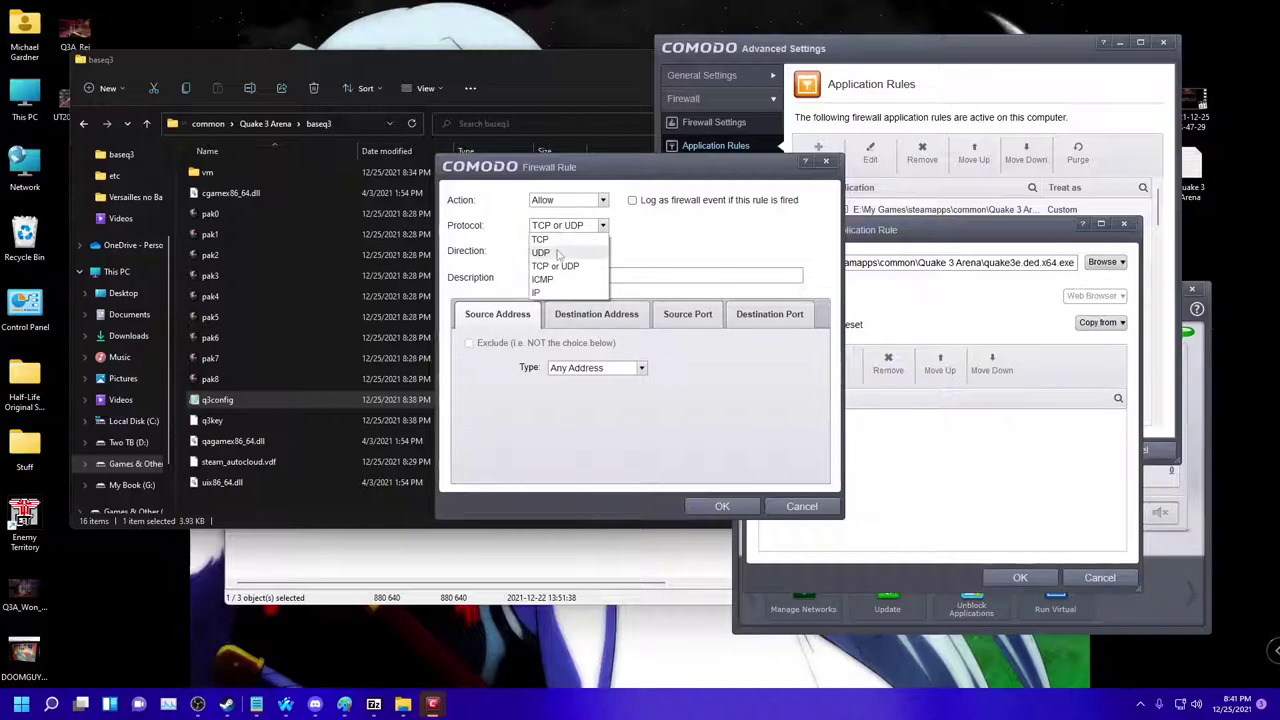
left_click(550, 253)
left_click(720, 506)
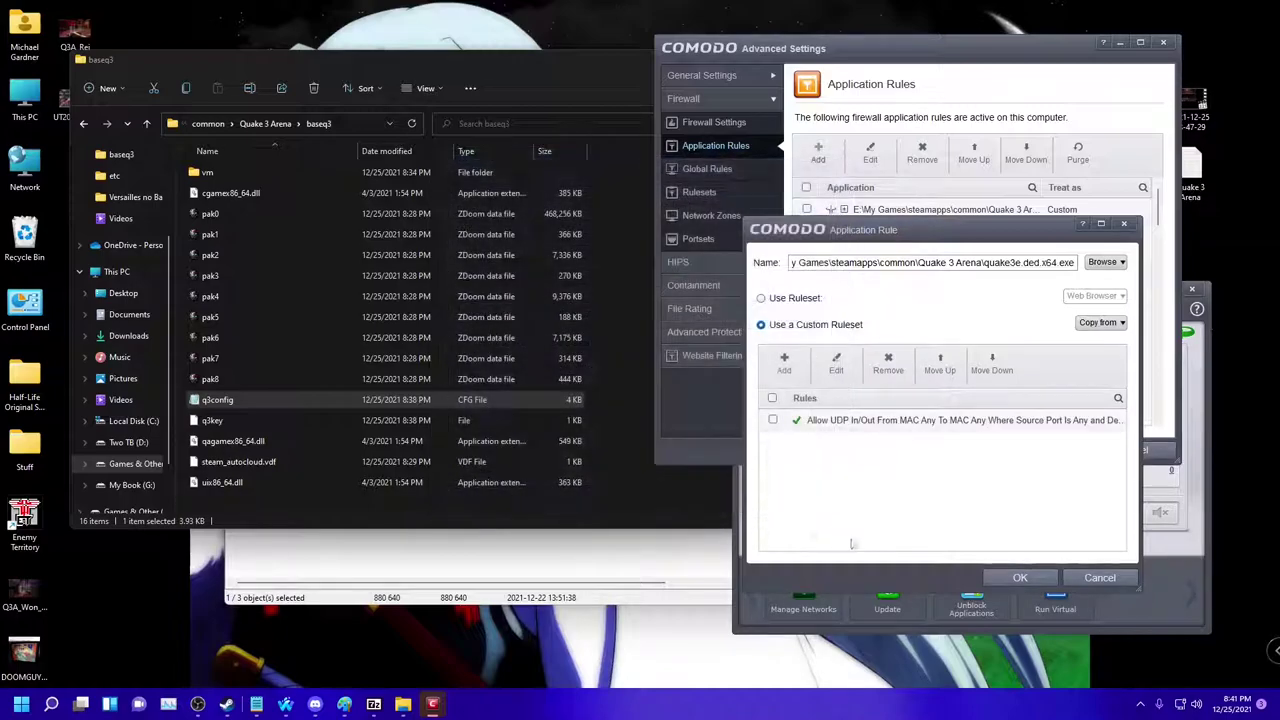
left_click(1018, 578)
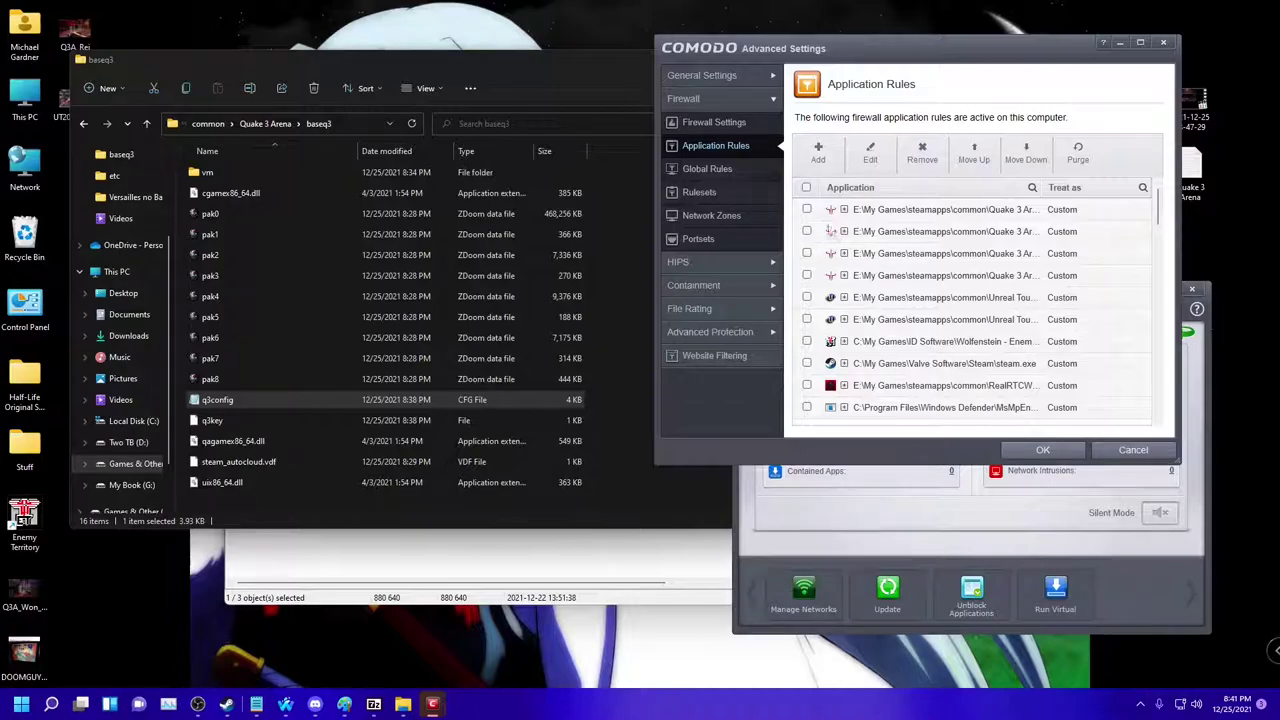
View the firewall's Global Rules, switch to the HIPS Rules and open the existing rule for quake3e.x64.exe
left_click(709, 172)
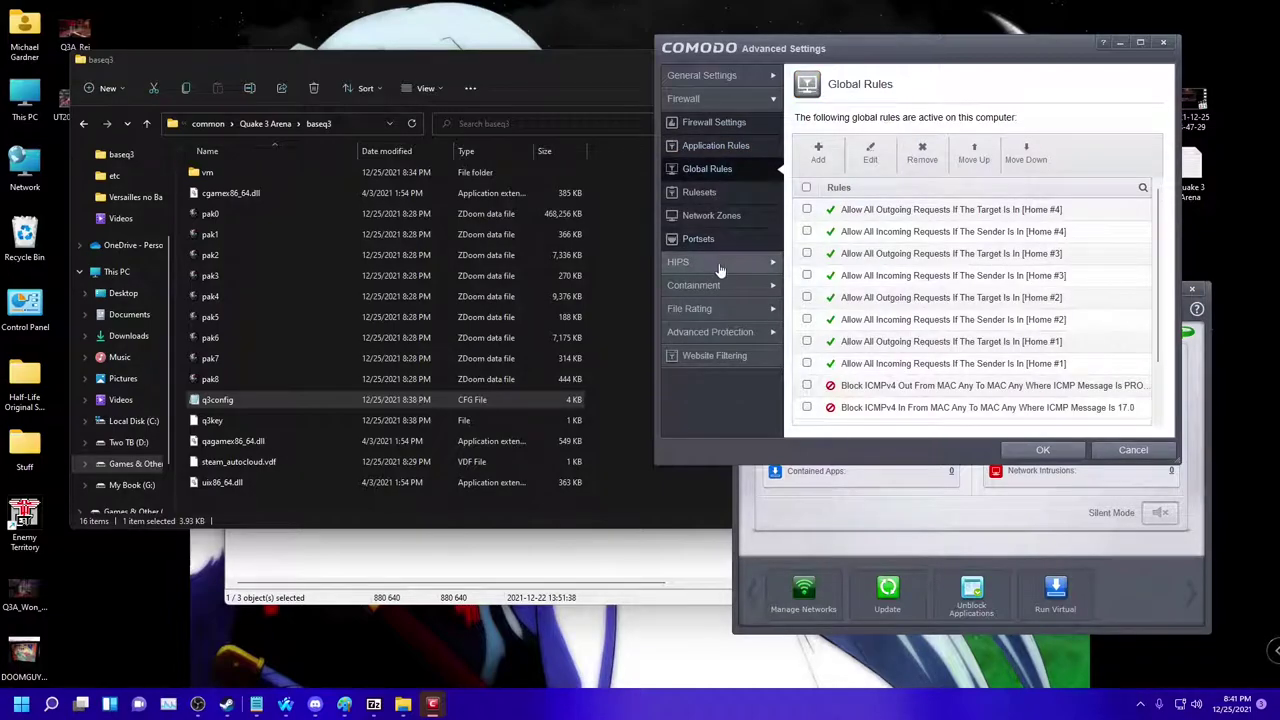
left_click(720, 264)
left_click(728, 172)
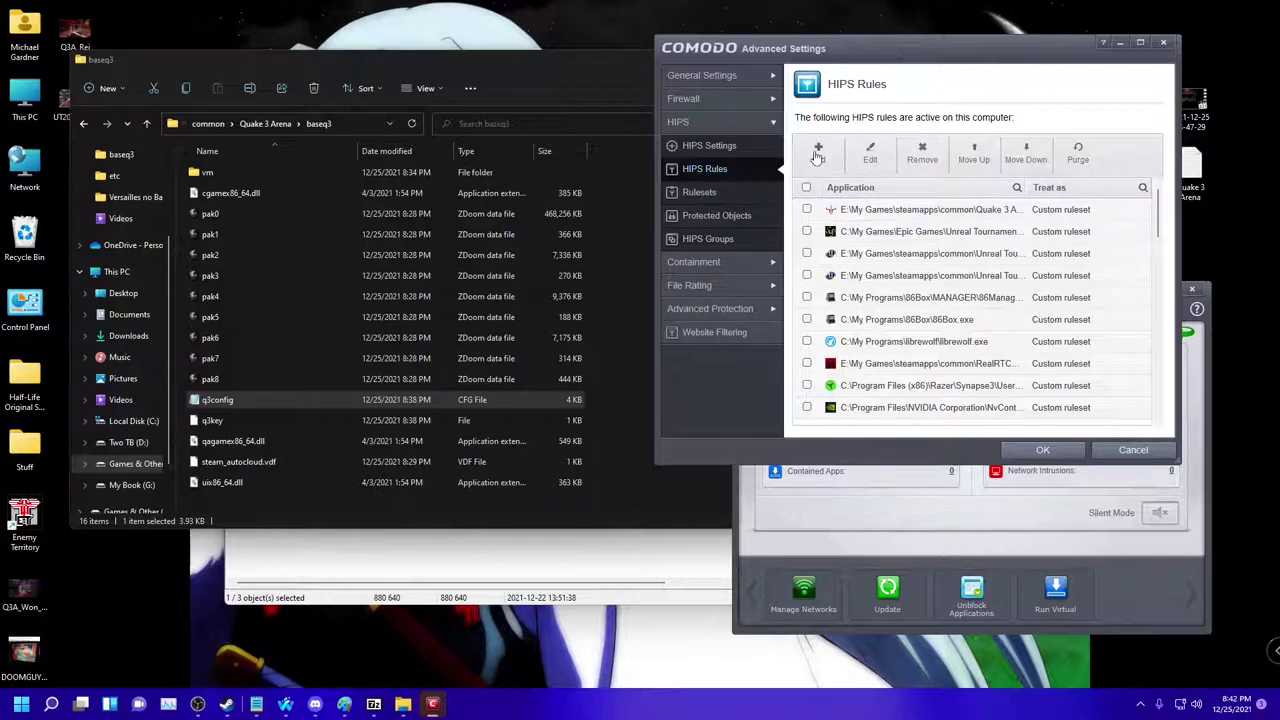
left_click(817, 153)
left_click(696, 164)
double_click(886, 210)
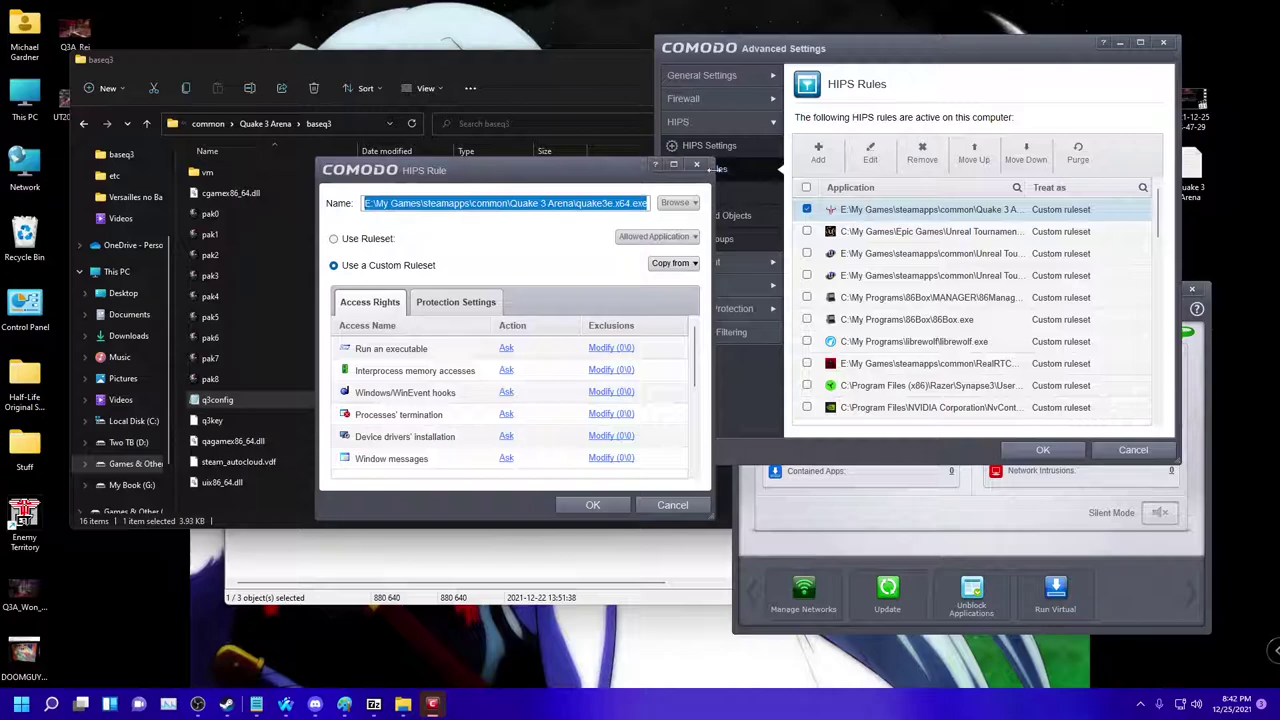
Close the open rule and add a HIPS rule for ioquake3.x86_64.exe that uses a custom ruleset
left_click(714, 164)
left_click(819, 163)
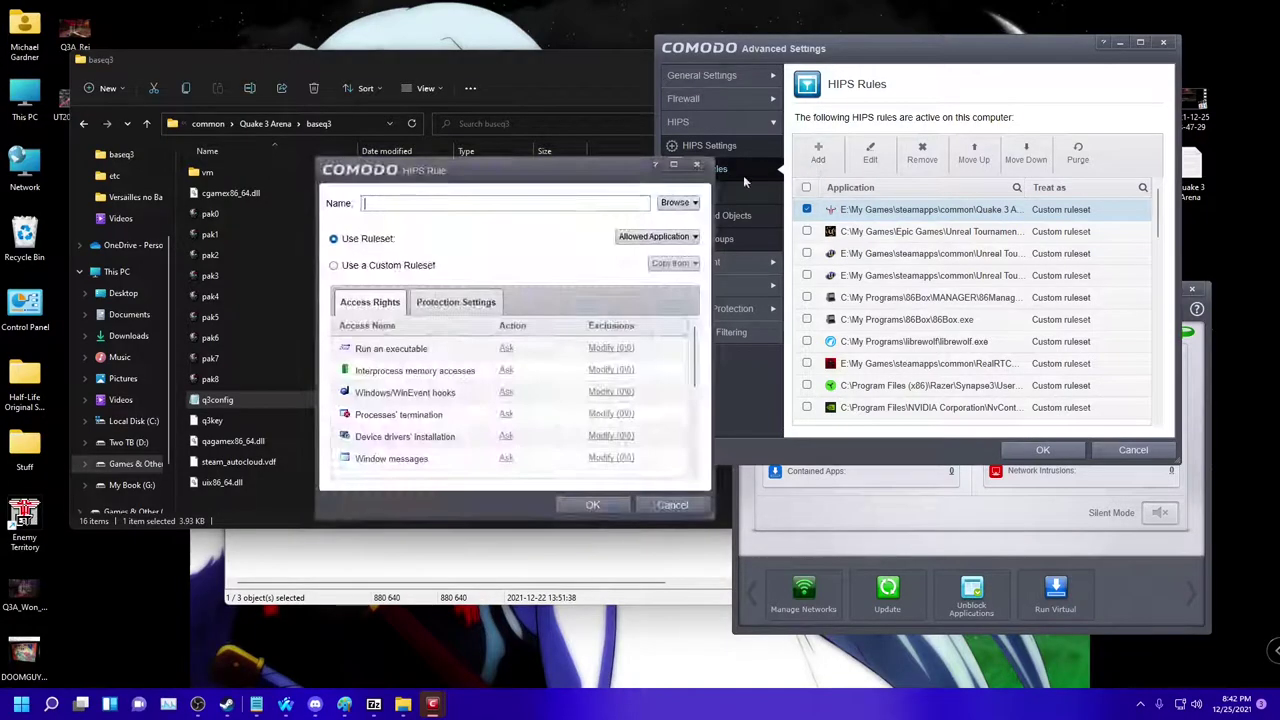
left_click(676, 203)
left_click(680, 238)
scroll(560, 320, "down", 1)
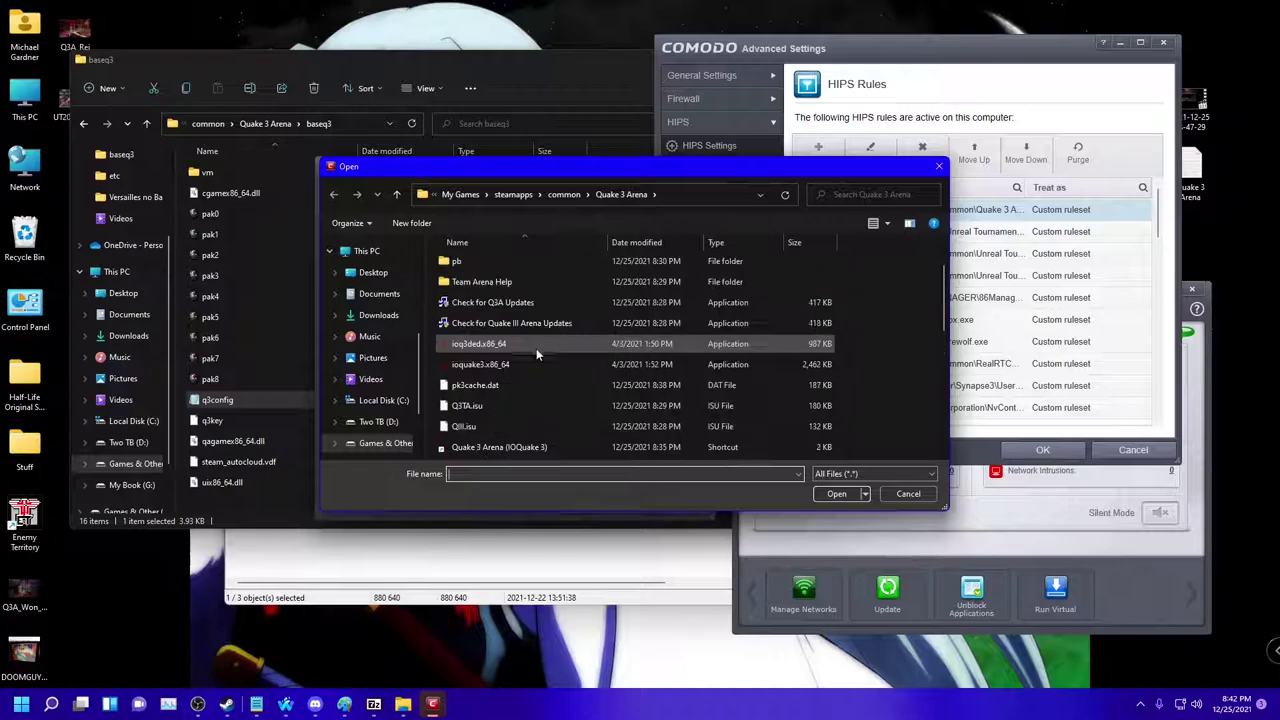
double_click(465, 364)
left_click(334, 265)
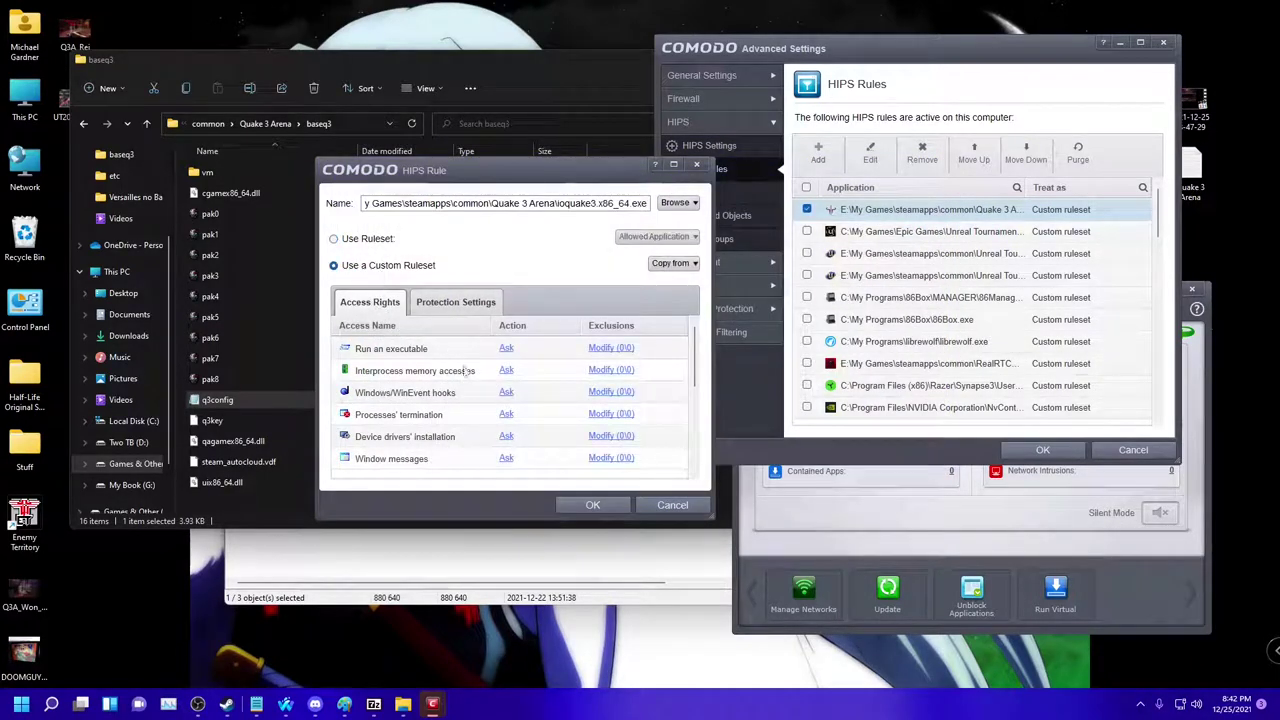
left_click(580, 506)
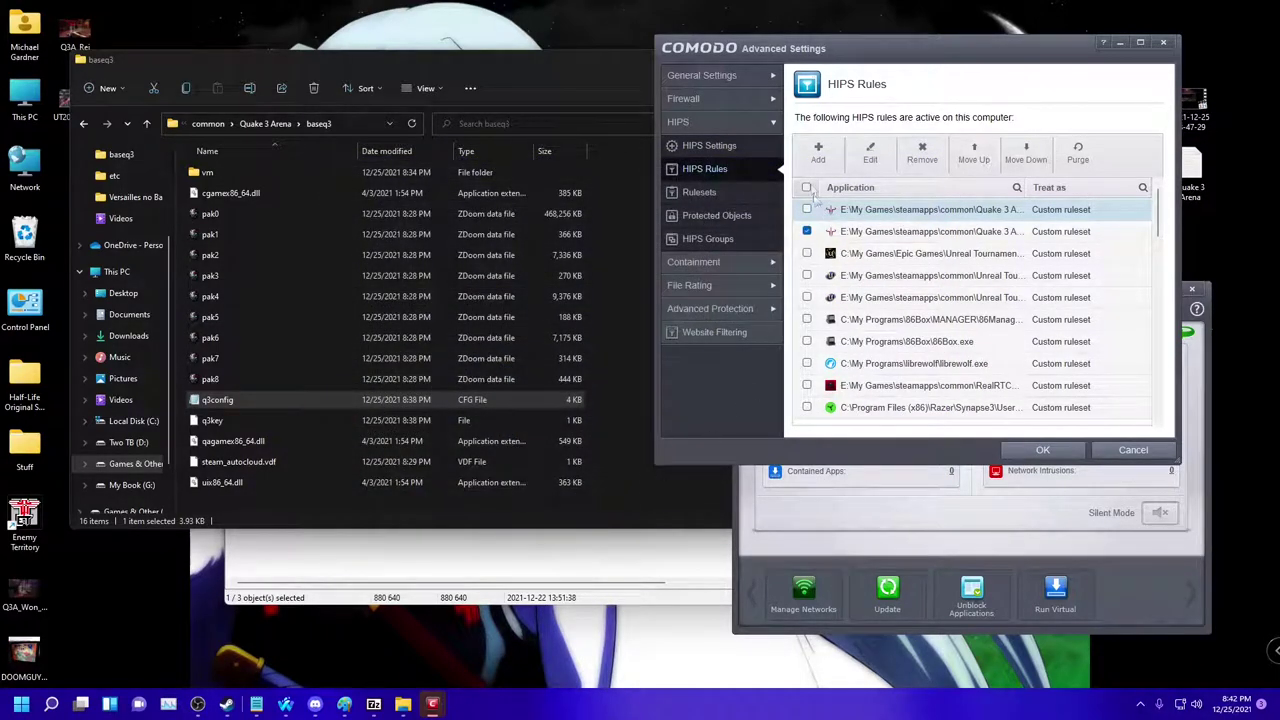
Add a HIPS rule for the dedicated server ioq3ded.x86_64.exe with the Allowed Application ruleset
left_click(817, 155)
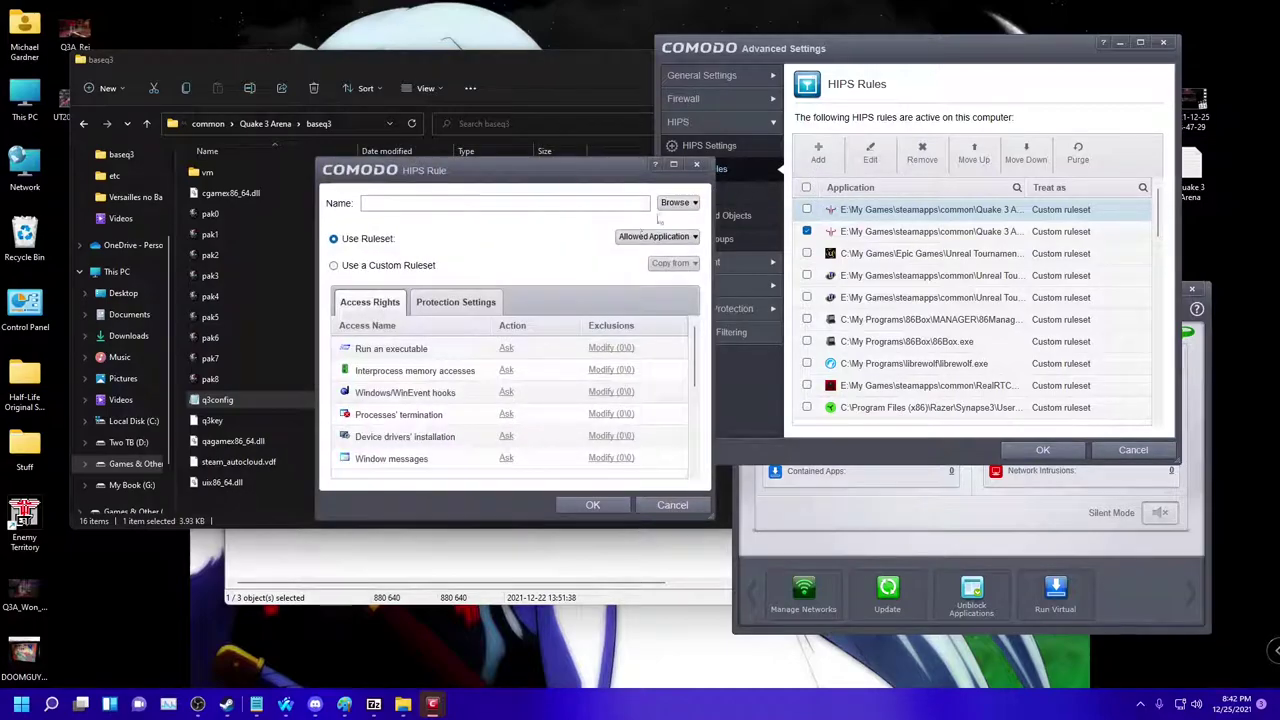
left_click(676, 203)
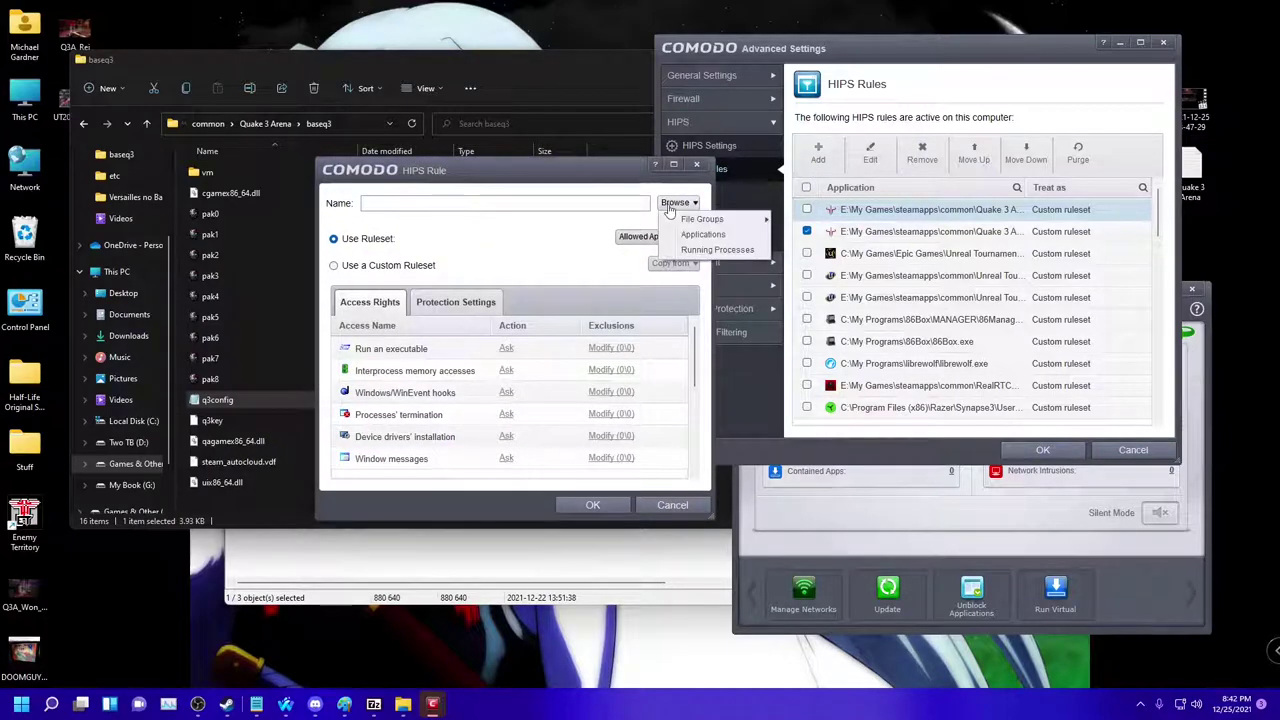
left_click(673, 240)
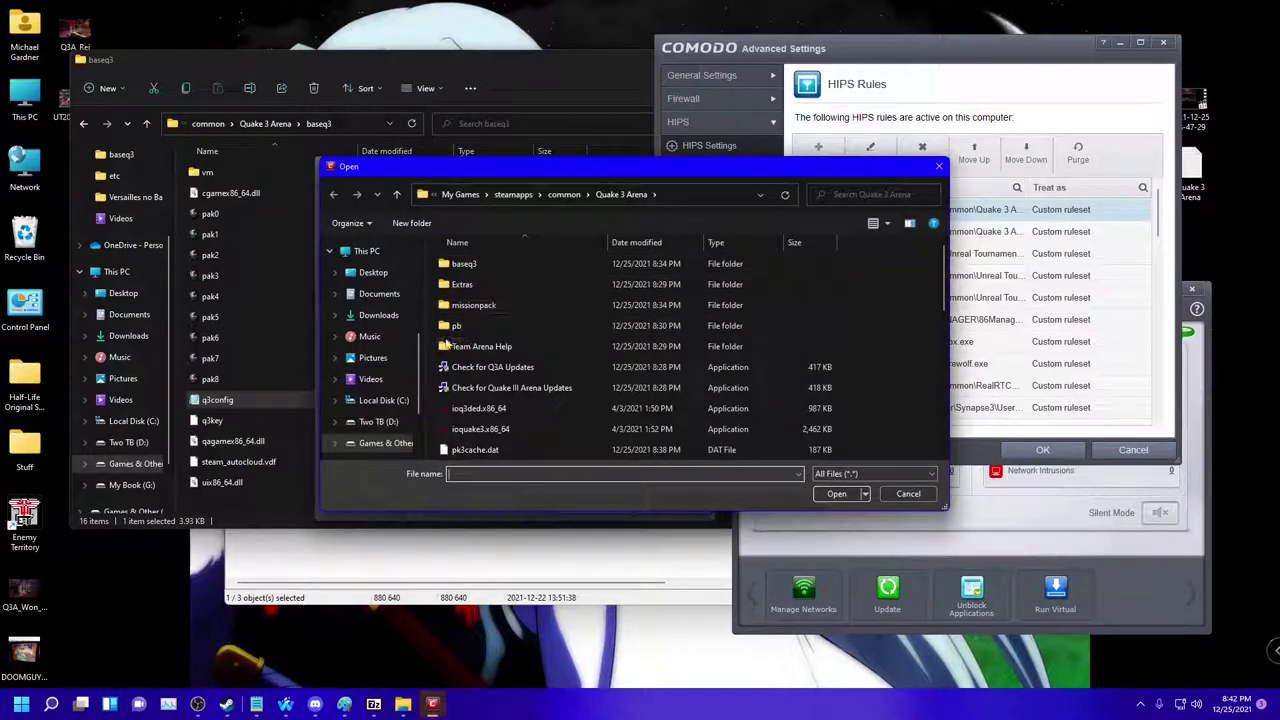
scroll(487, 381, "down", 1)
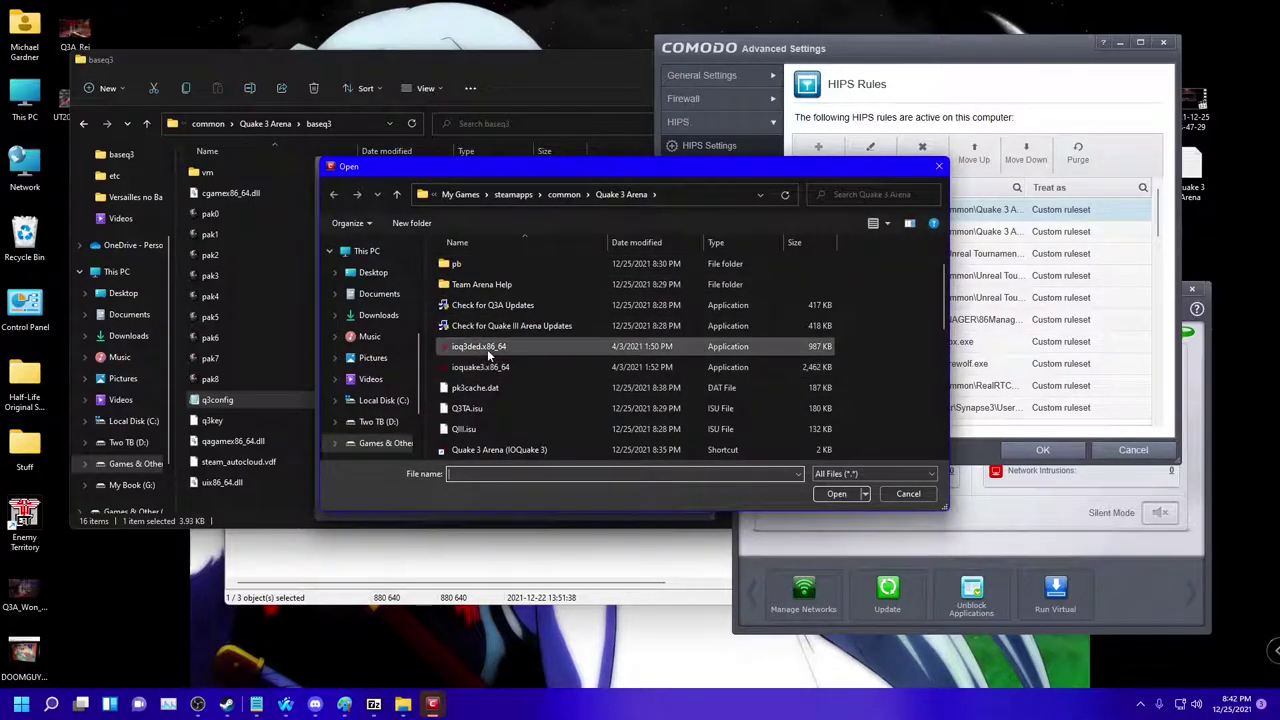
double_click(487, 349)
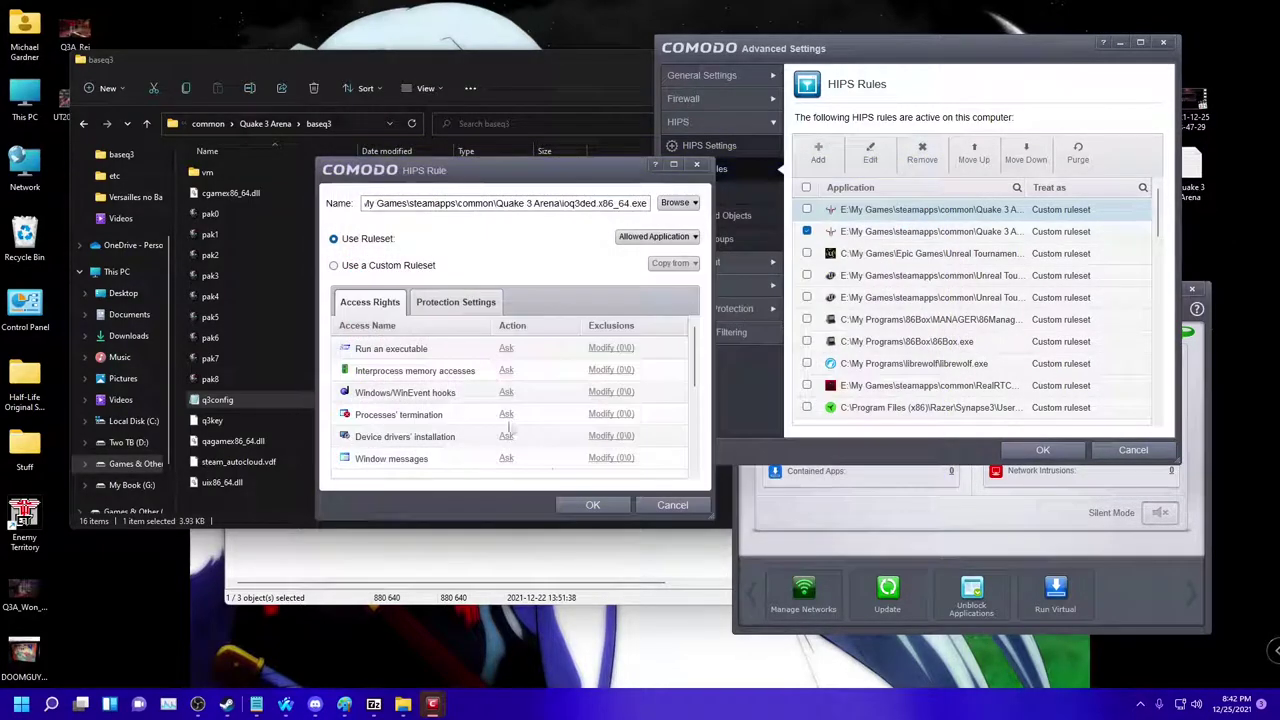
left_click(590, 507)
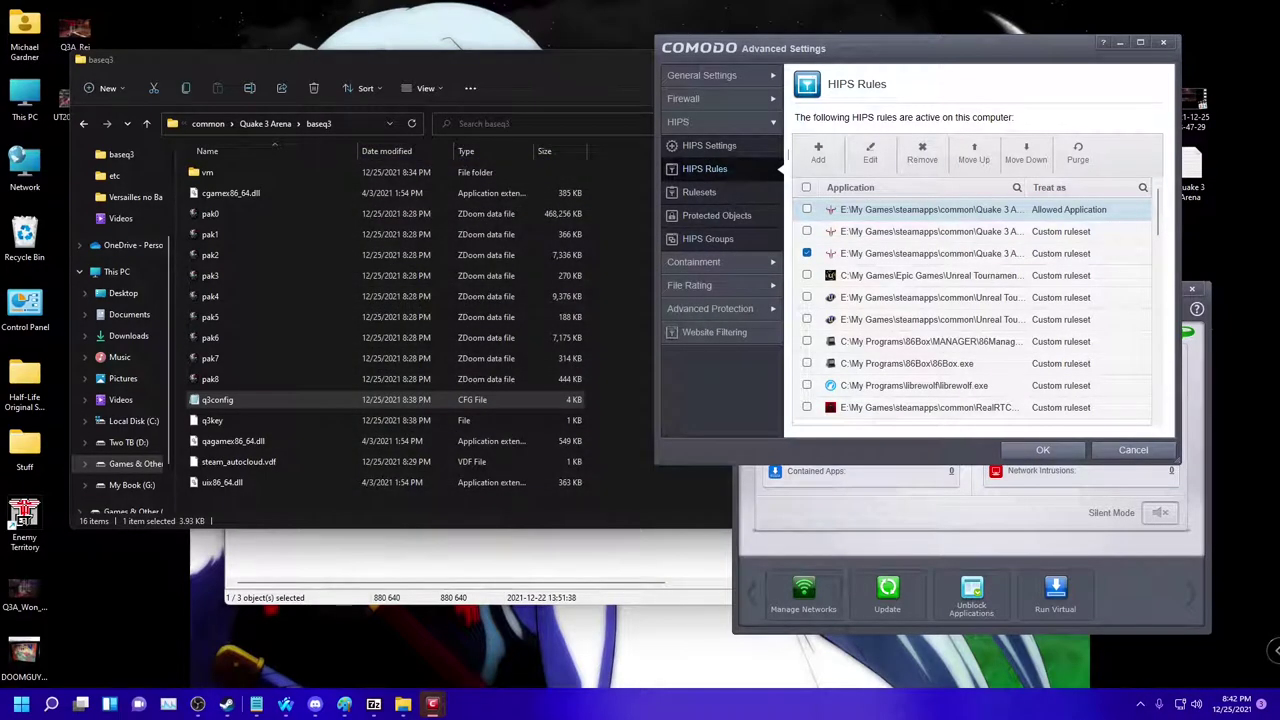
Change the HIPS rule for ioq3ded.x86_64.exe to a custom ruleset and recheck the rule for ioquake3.x86_64.exe
double_click(855, 211)
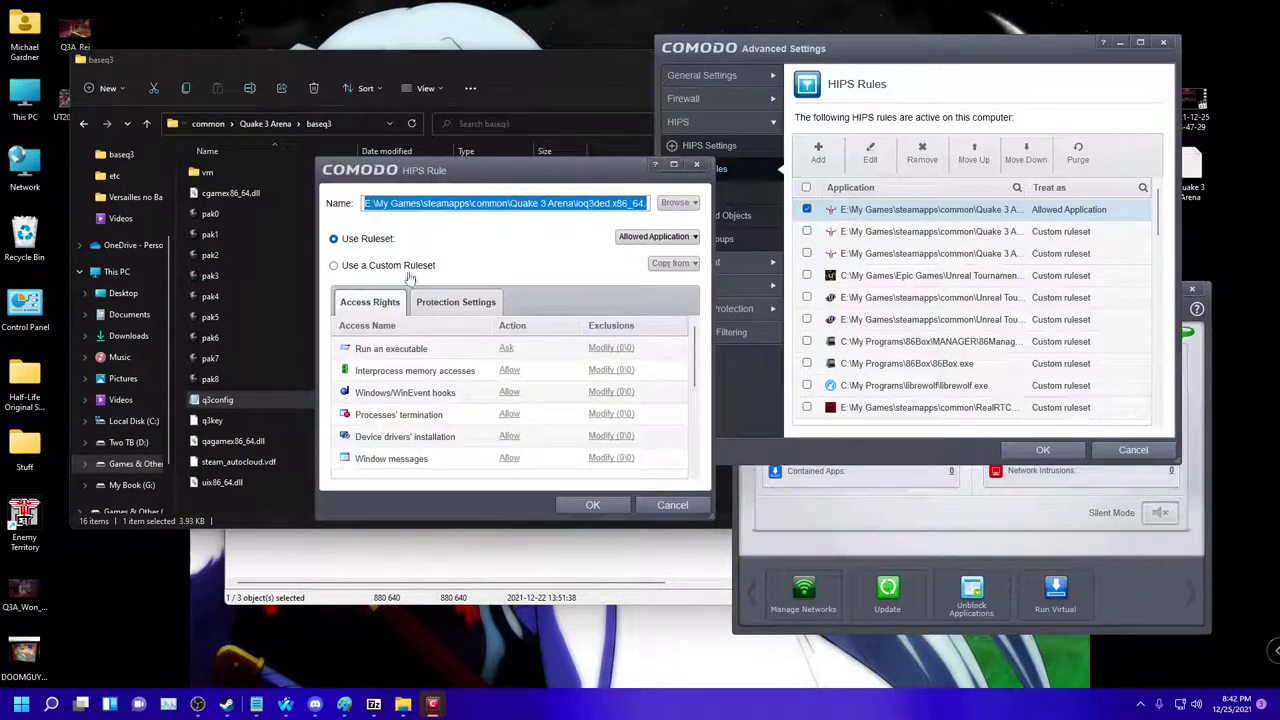
left_click(590, 507)
double_click(876, 238)
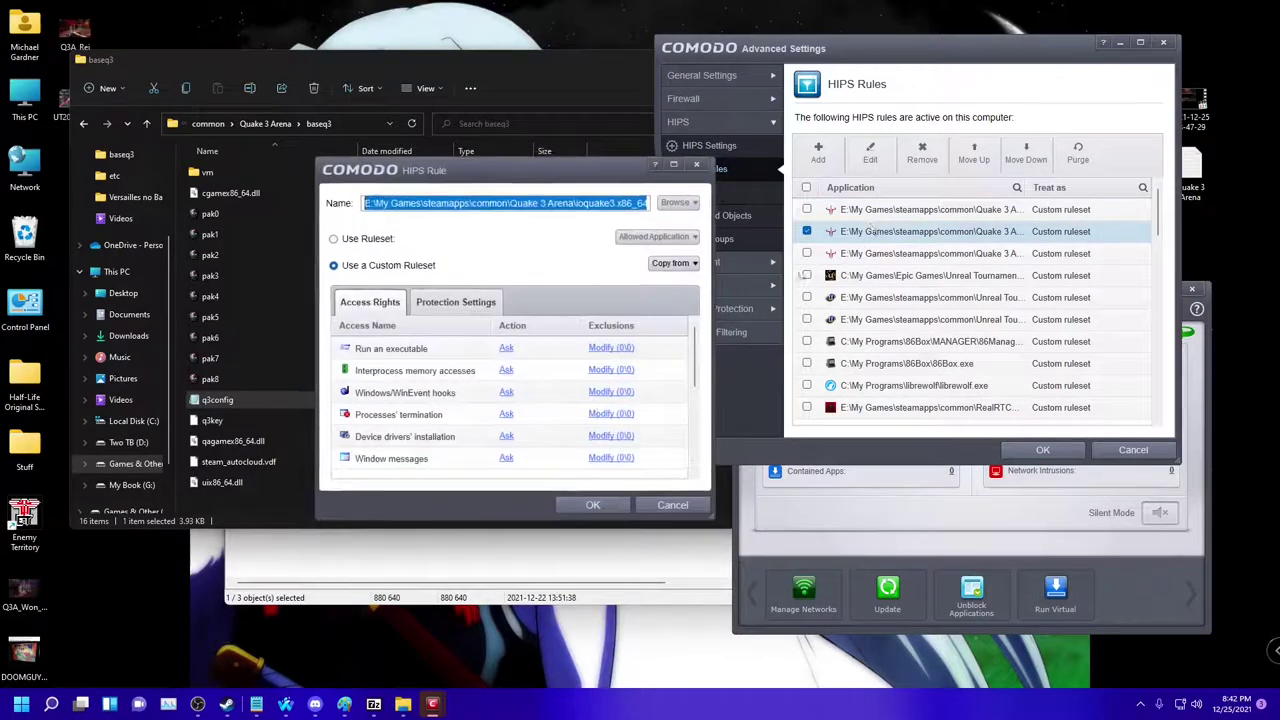
left_click(592, 505)
Add a HIPS rule for quake3e.ded.x64.exe with a custom ruleset that takes over the Allowed Application access rights
left_click(818, 160)
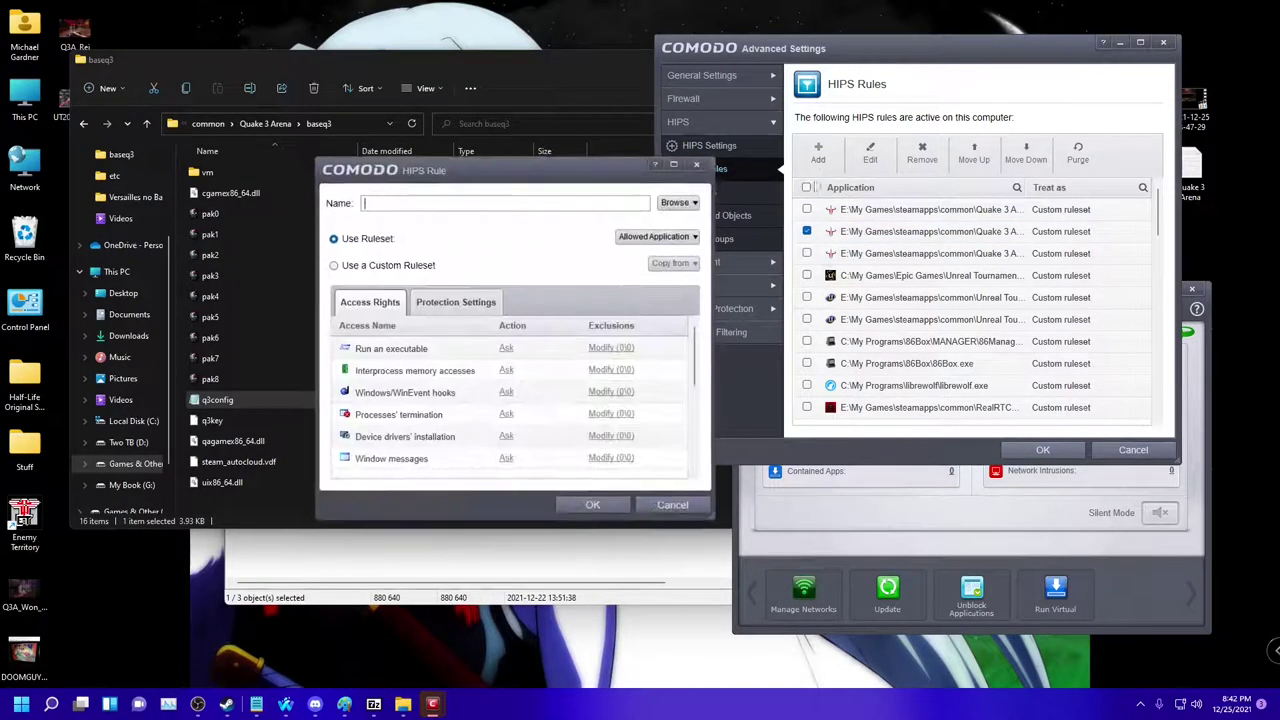
left_click(678, 203)
left_click(700, 235)
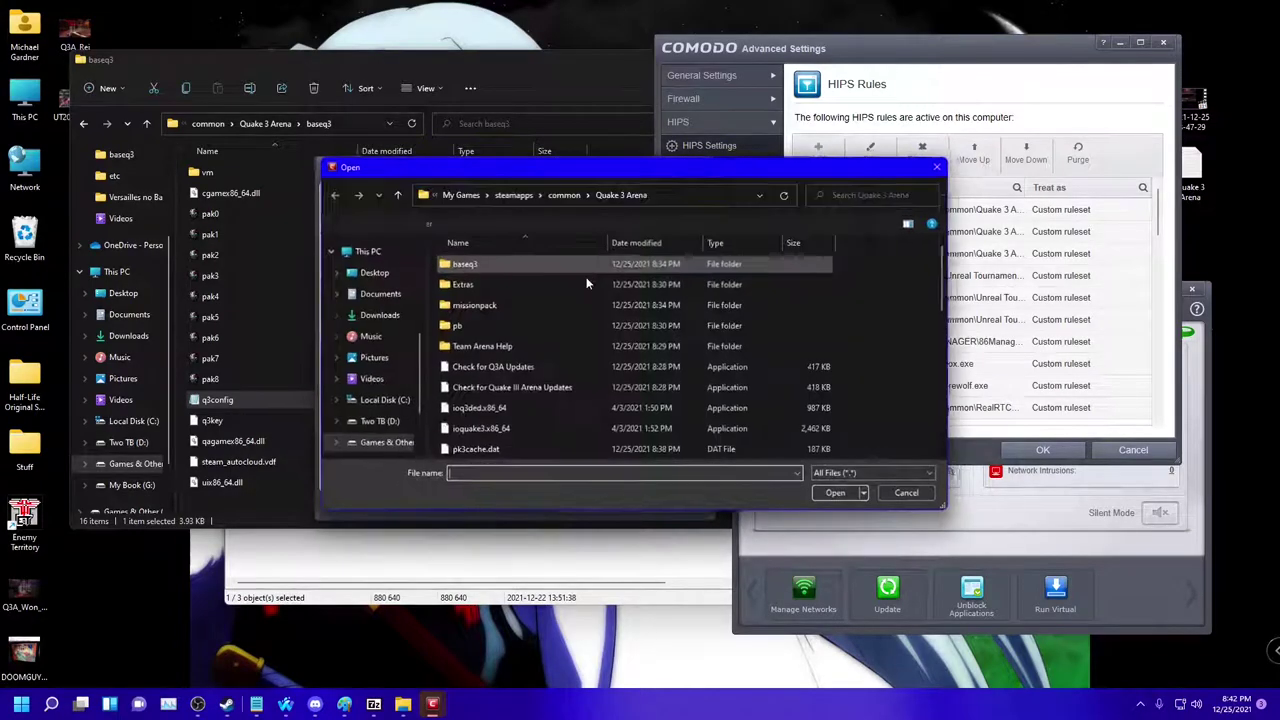
scroll(887, 332, "down", 2)
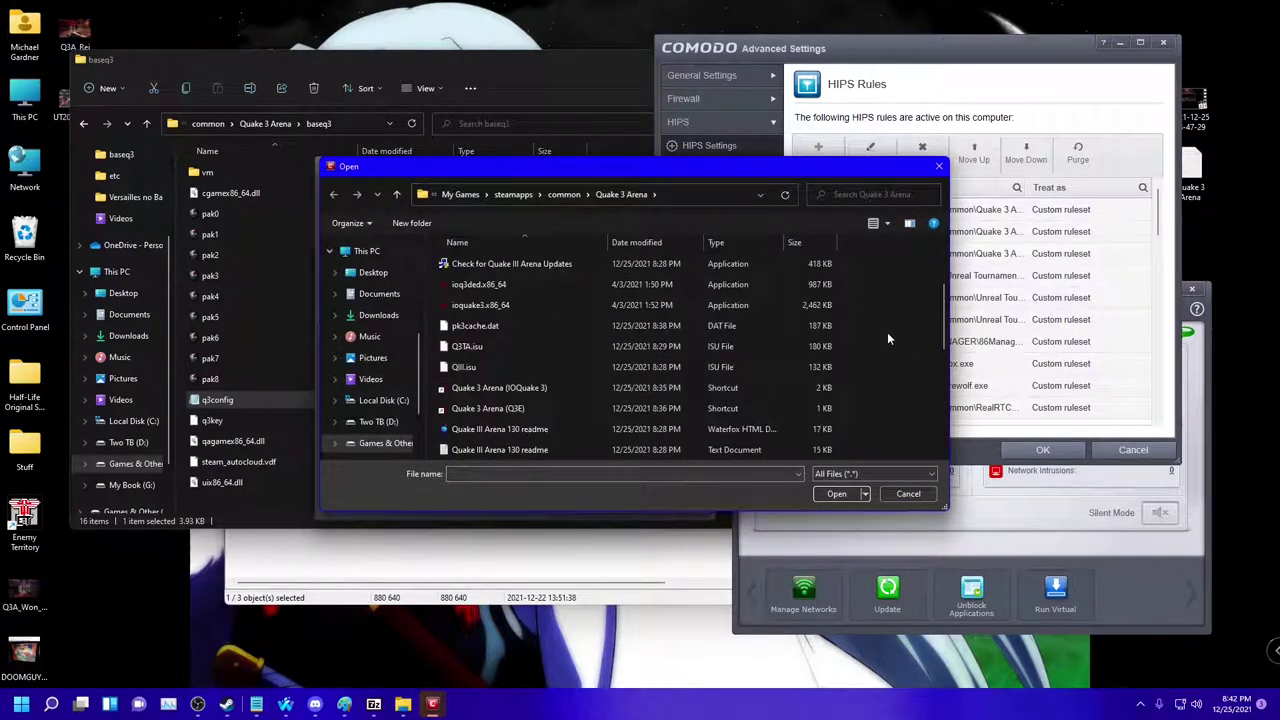
scroll(490, 340, "down", 2)
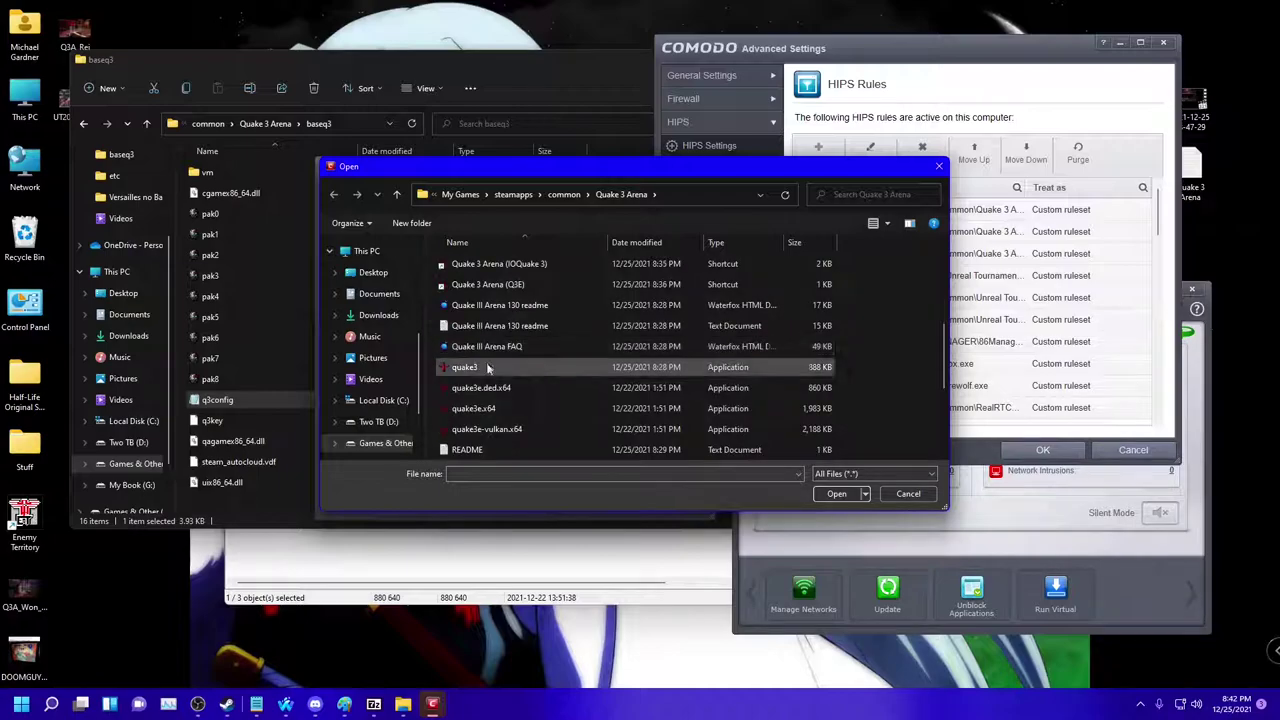
double_click(507, 393)
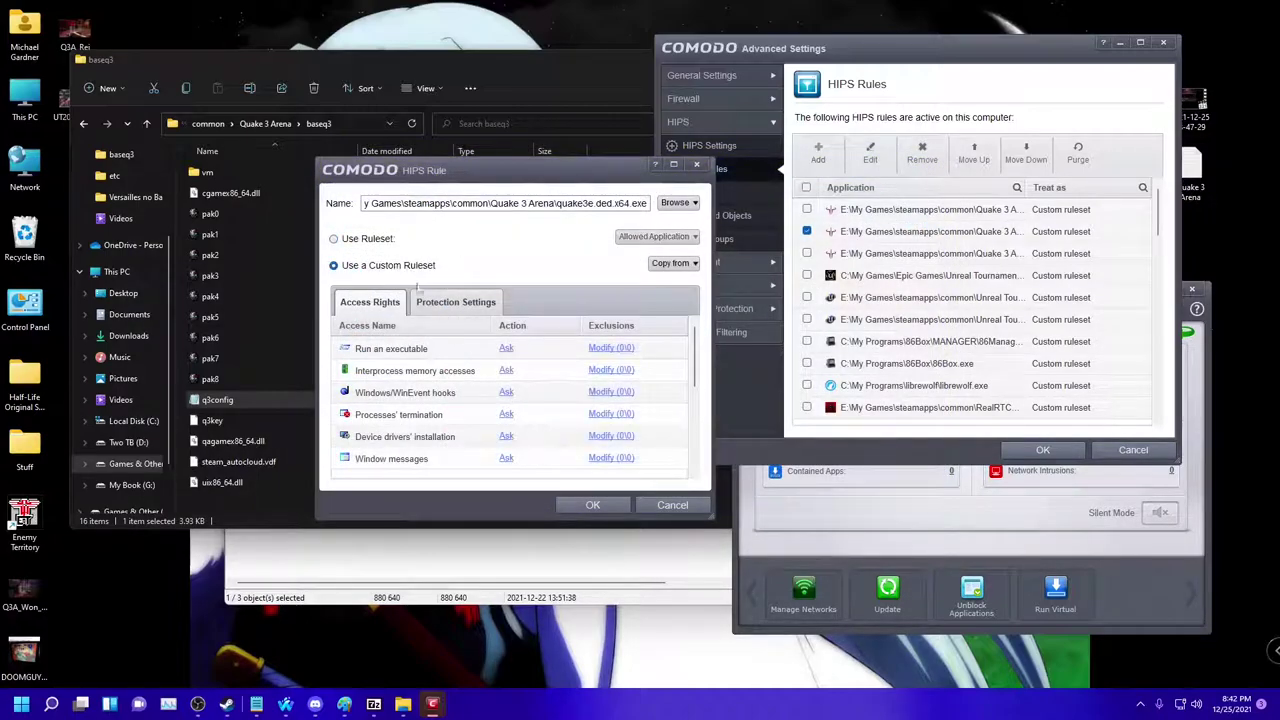
left_click(376, 242)
left_click(406, 270)
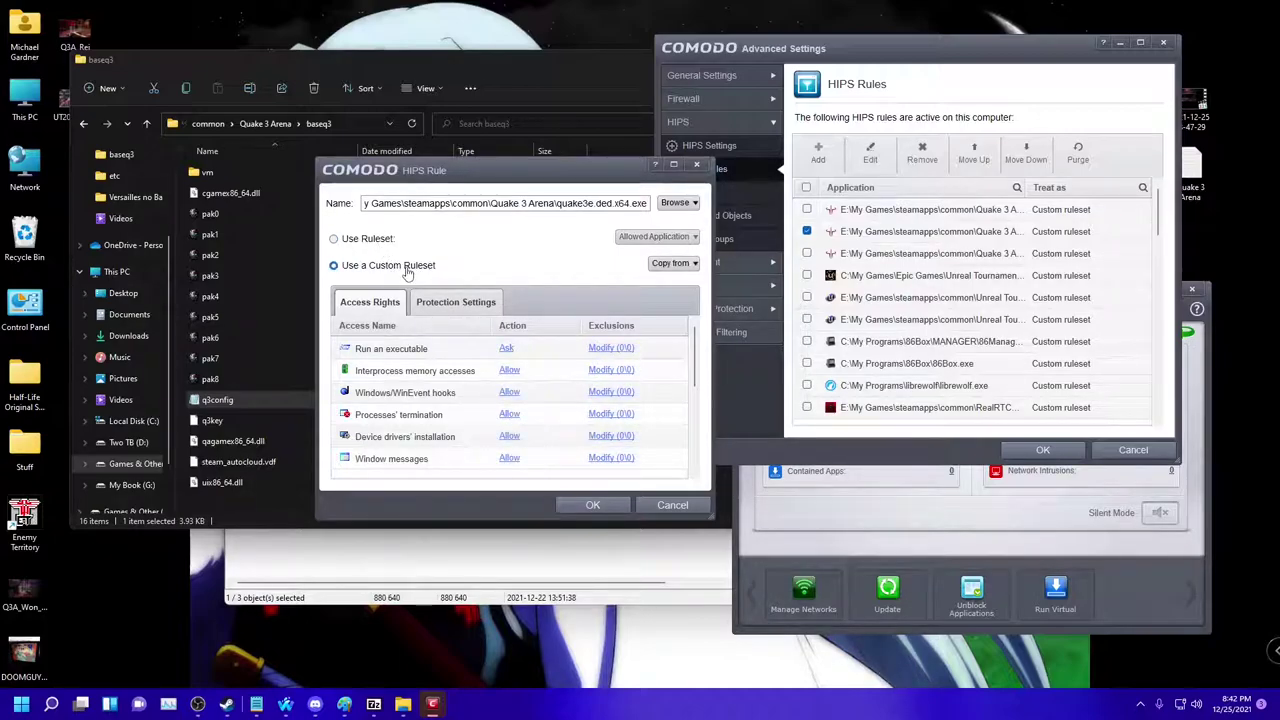
left_click(582, 506)
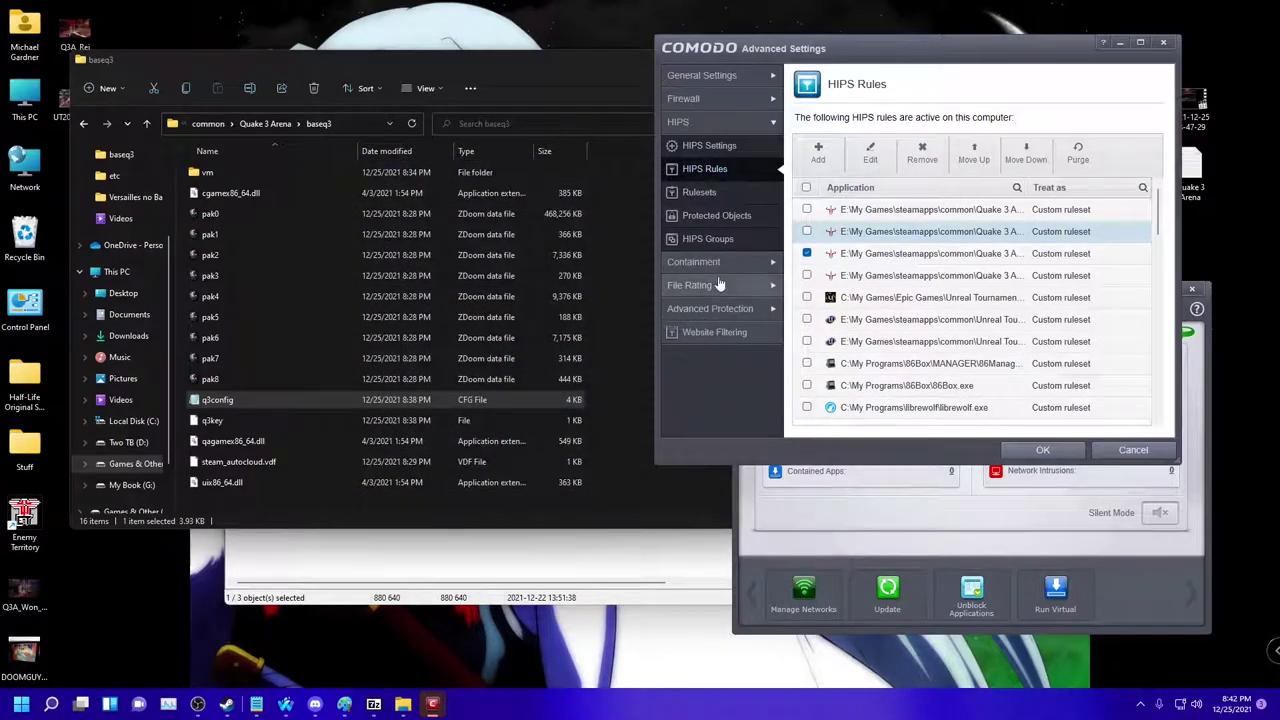
Check the ratings of known executables in the File List and apply the advanced settings
left_click(720, 284)
left_click(731, 238)
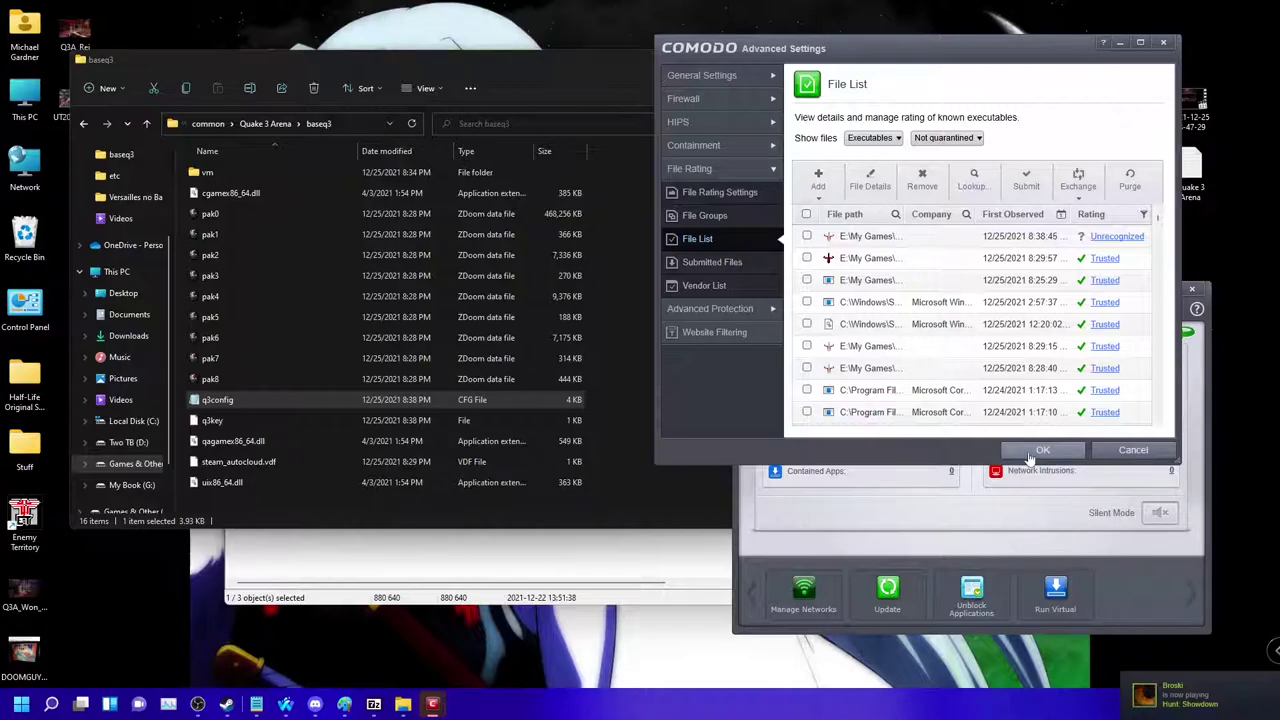
left_click(1030, 455)
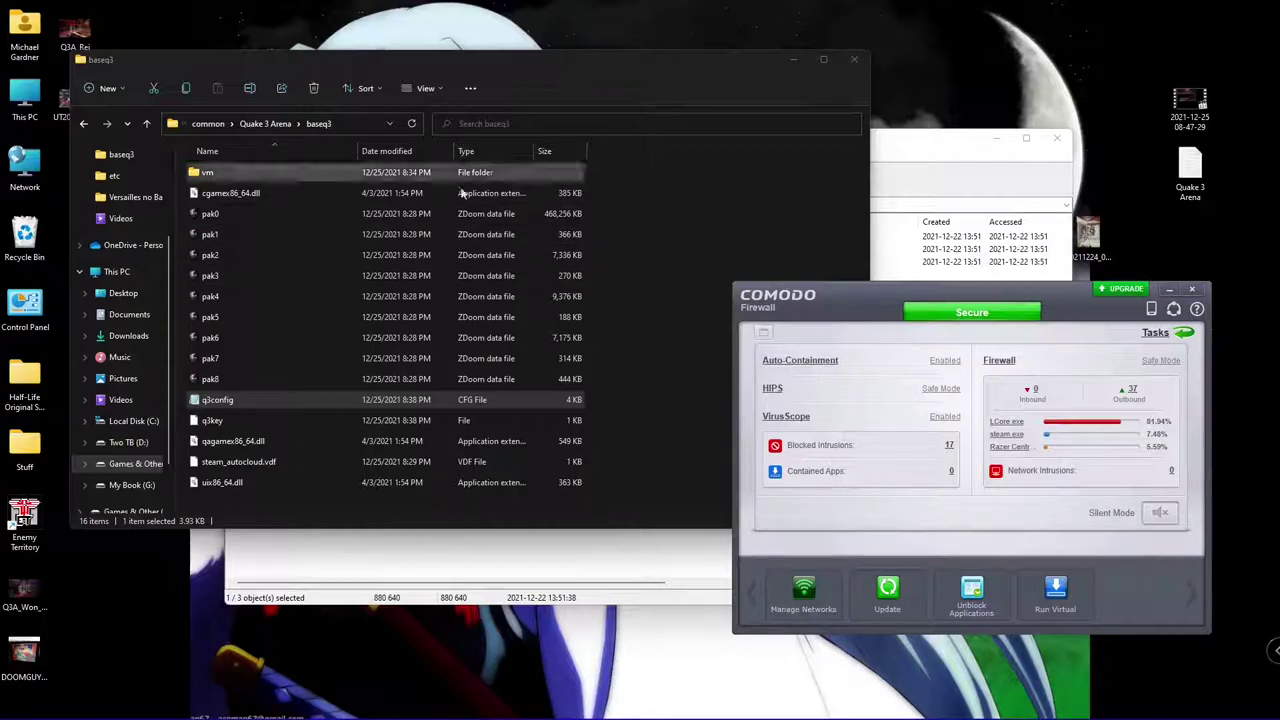
Open the q3config file in Notepad, find seta r_mode and set its value to -1
double_click(275, 400)
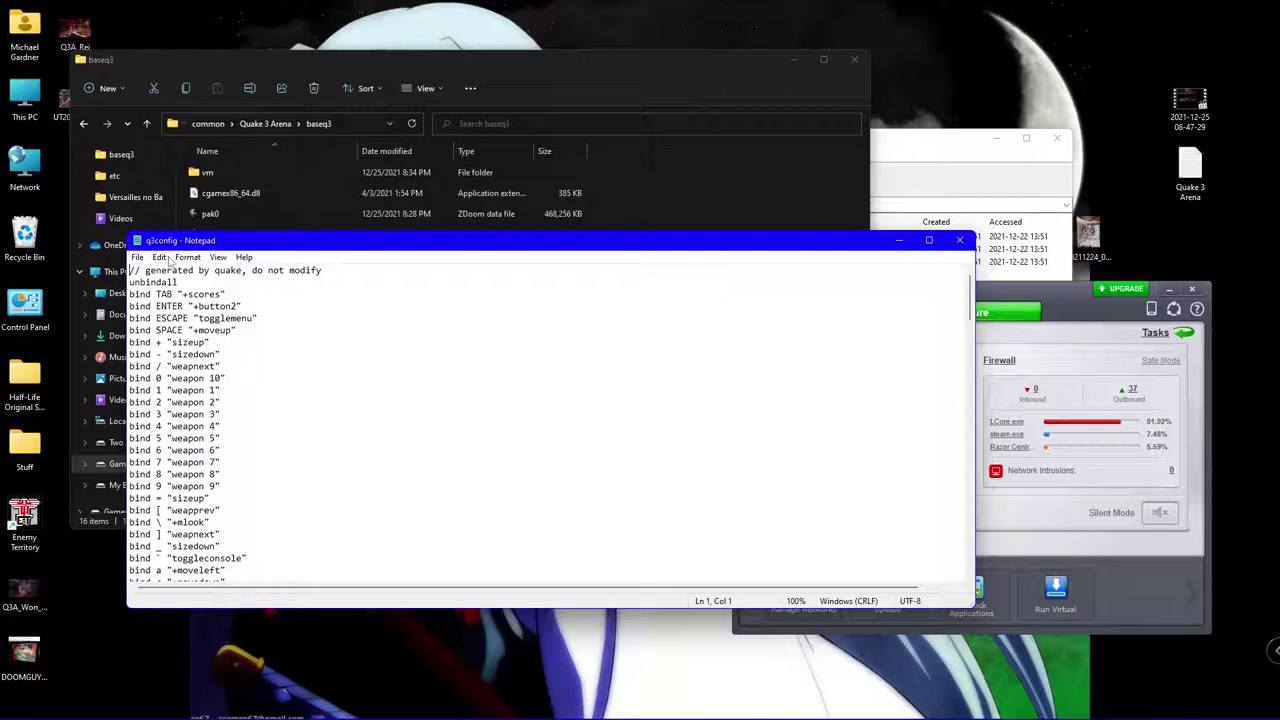
key("ctrl+f")
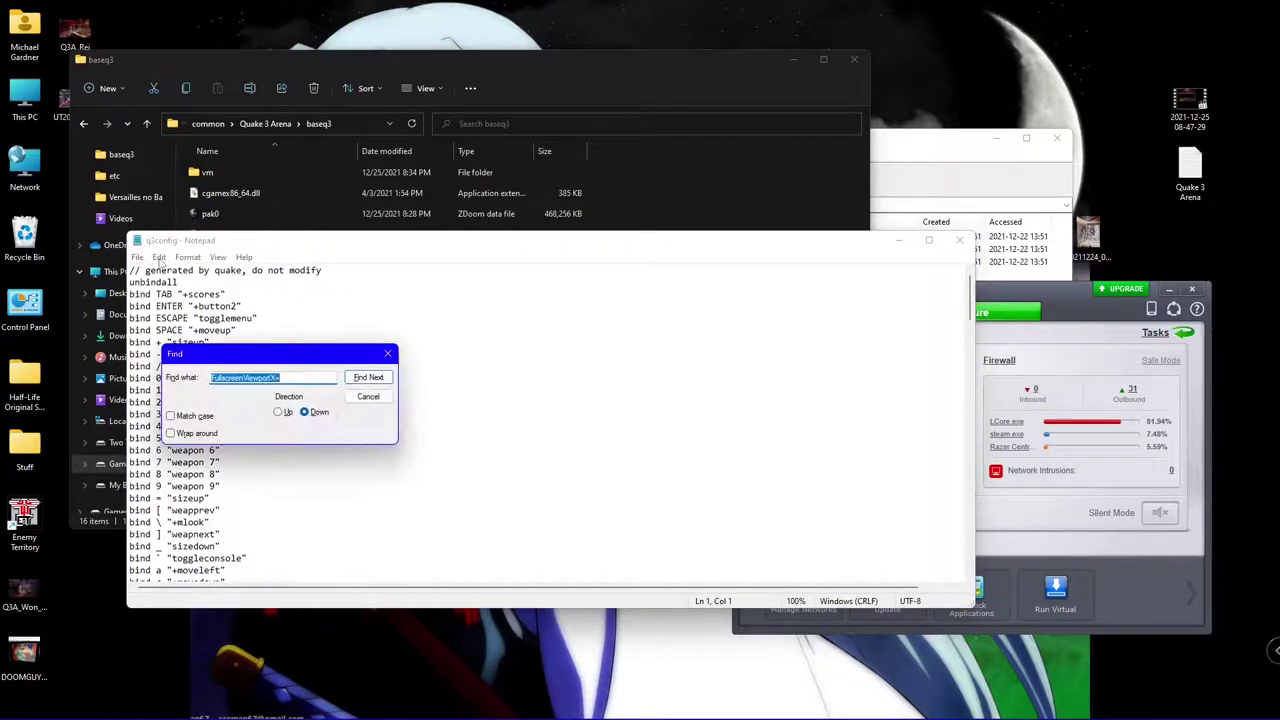
type("seta r_mode")
key("Return")
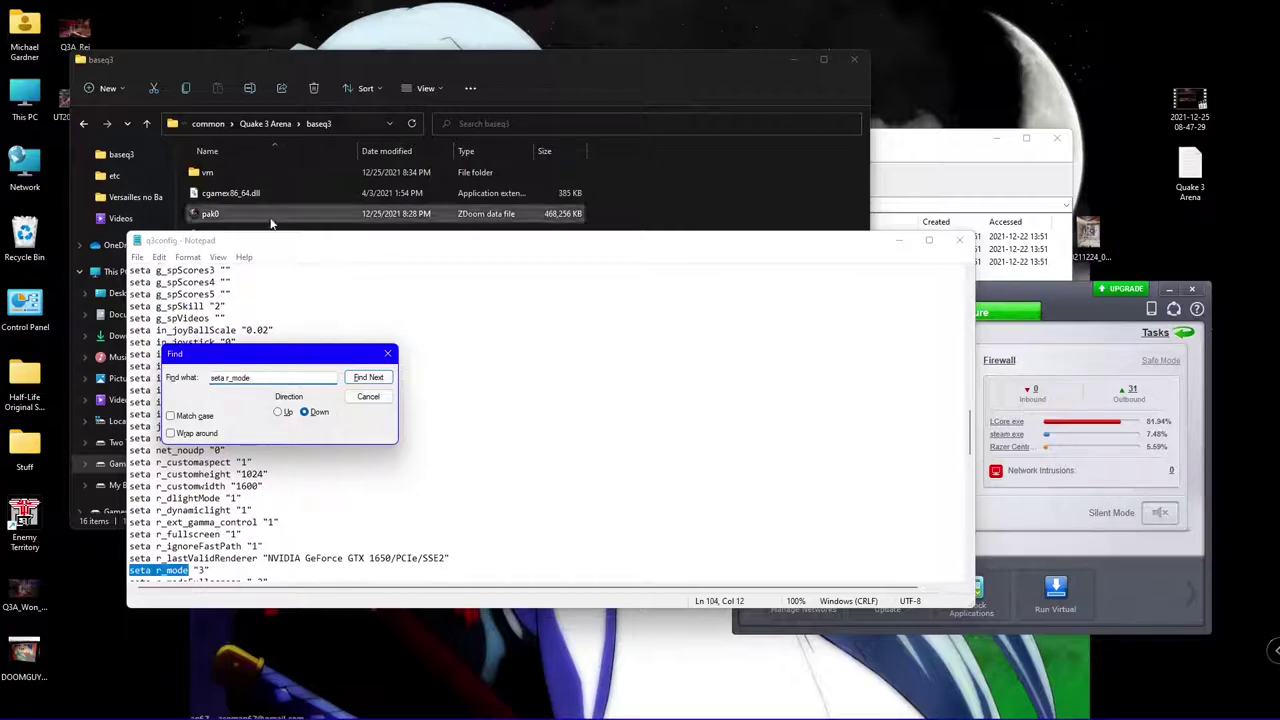
left_click(233, 571)
key("BackSpace")
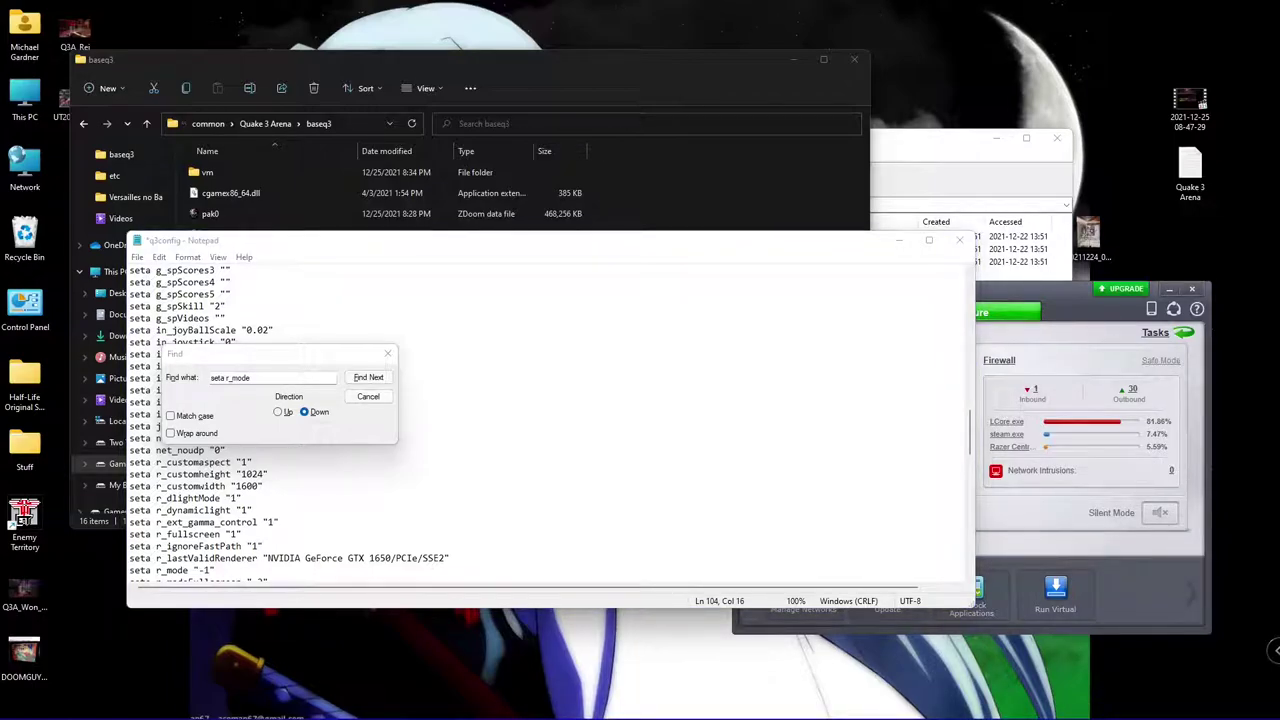
Search the config file for seta r_customwidth and close the search
left_click(298, 354)
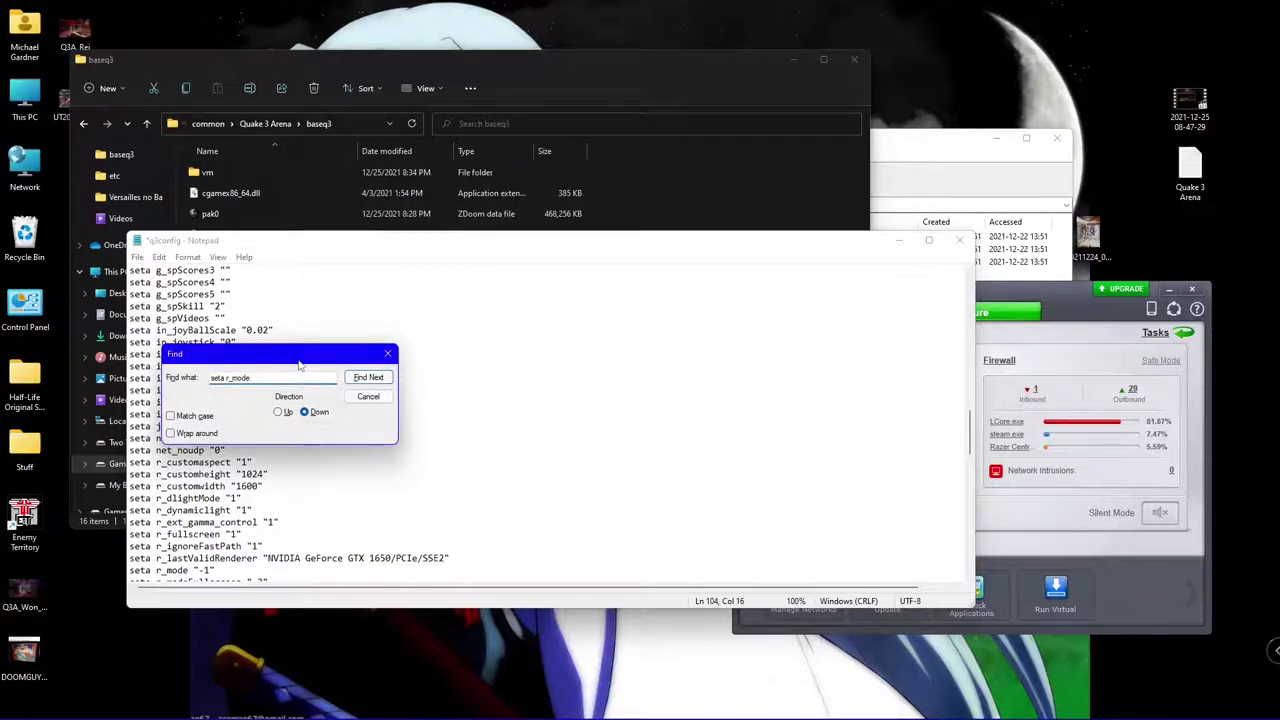
key("BackSpace")
key("BackSpace")
key("BackSpace")
key("BackSpace")
key("BackSpace")
key("BackSpace")
key("BackSpace")
key("BackSpace")
key("BackSpace")
key("BackSpace")
type("seta r_customwidth")
key("Return")
key("Return")
key("Return")
key("Return")
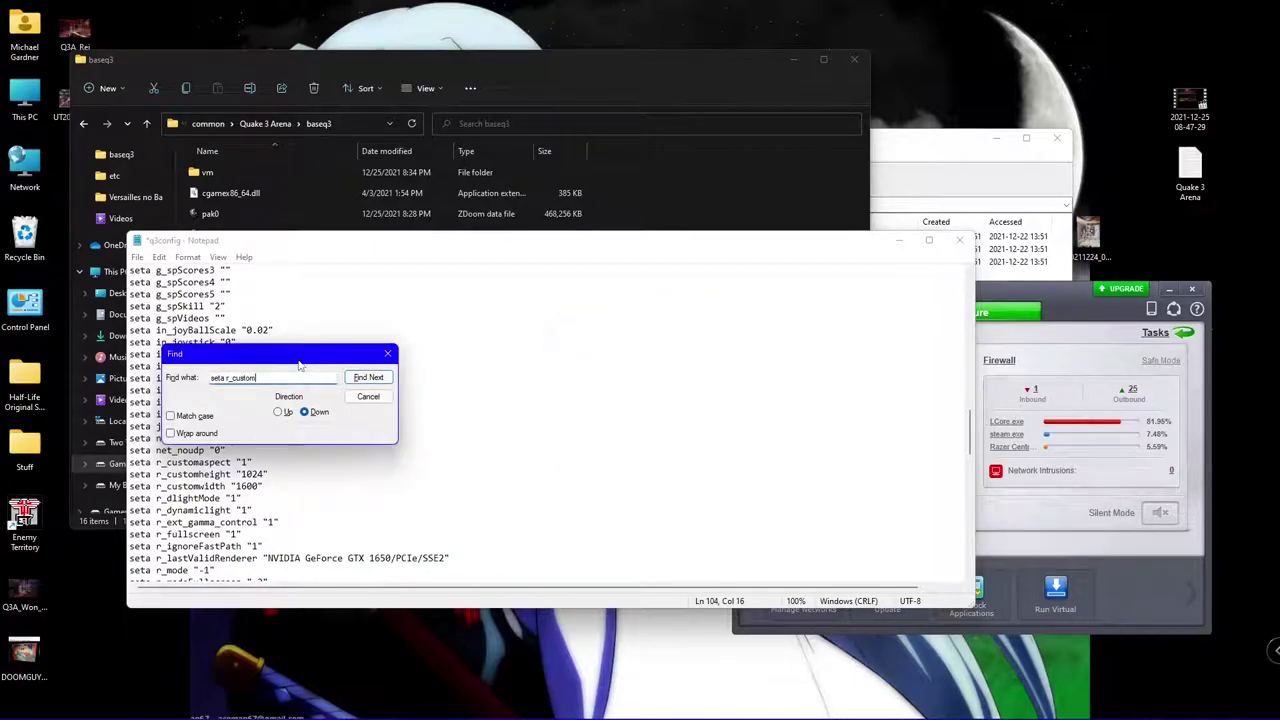
left_click(368, 397)
Edit the r_customwidth and r_customheight resolution values, save the q3config file and close it
scroll(368, 396, "down", 3)
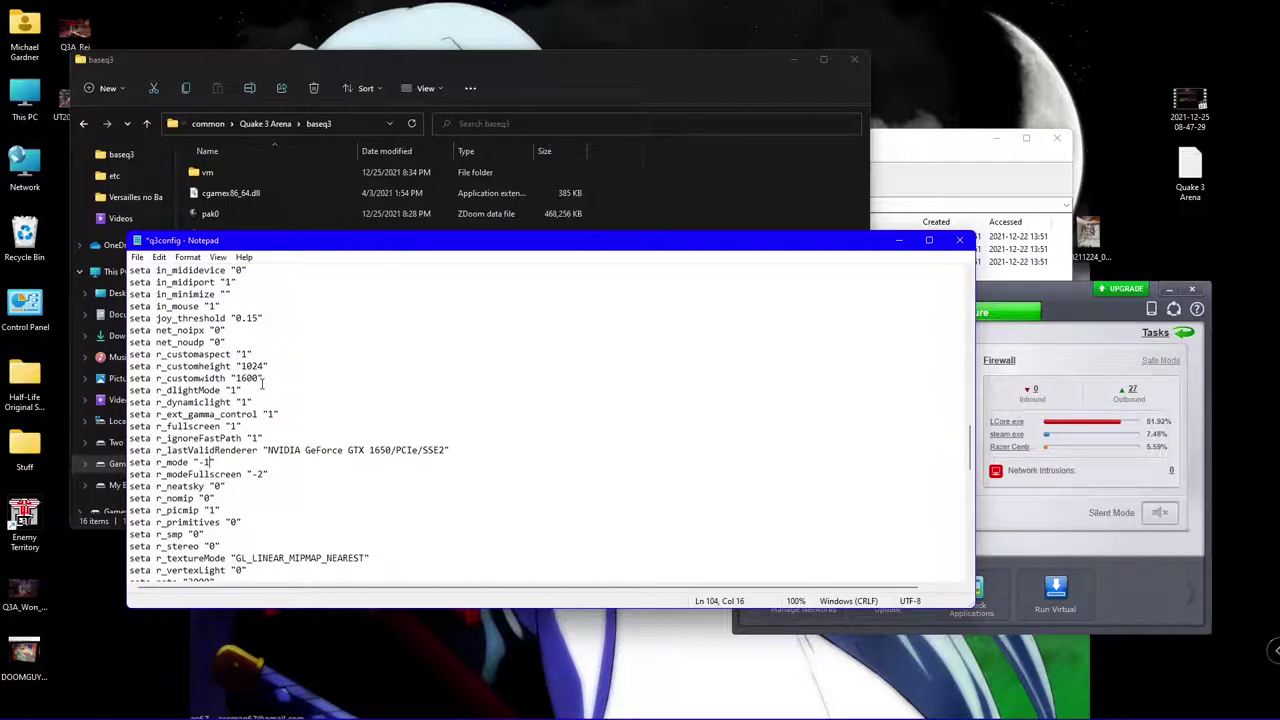
left_click(263, 380)
key("BackSpace")
type("1")
key("BackSpace")
key("BackSpace")
left_click(137, 257)
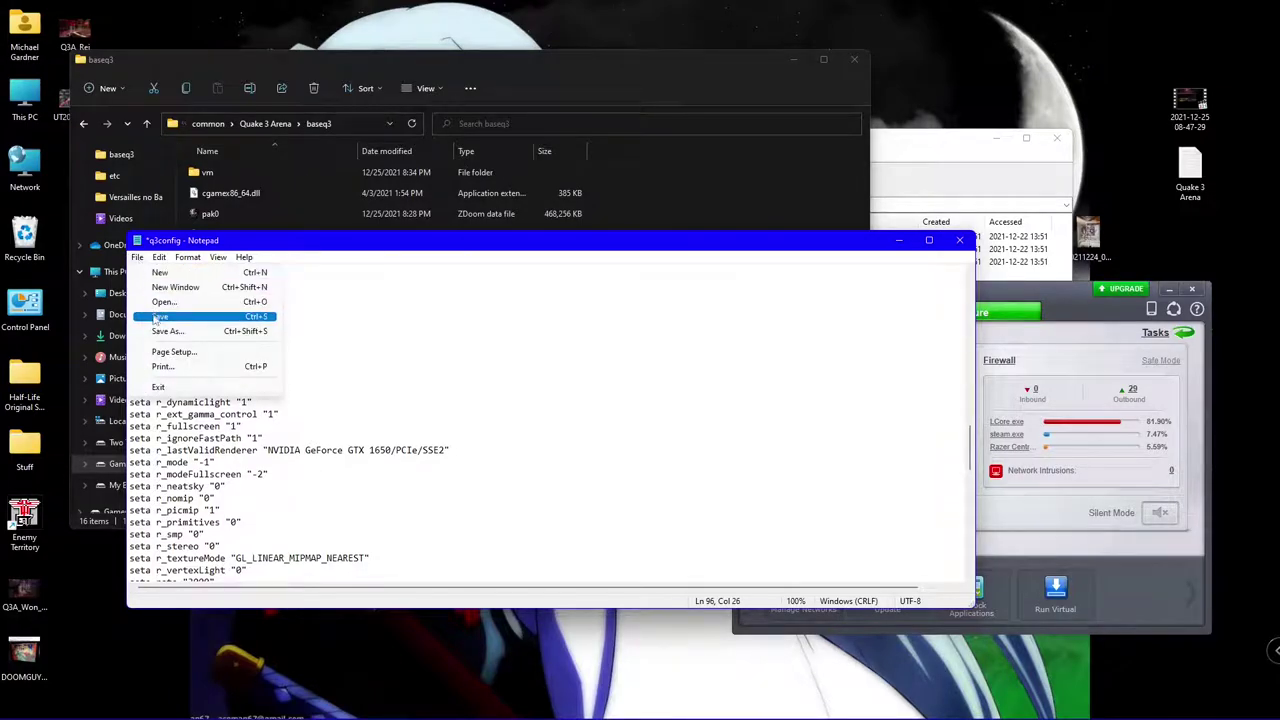
left_click(155, 316)
left_click(959, 240)
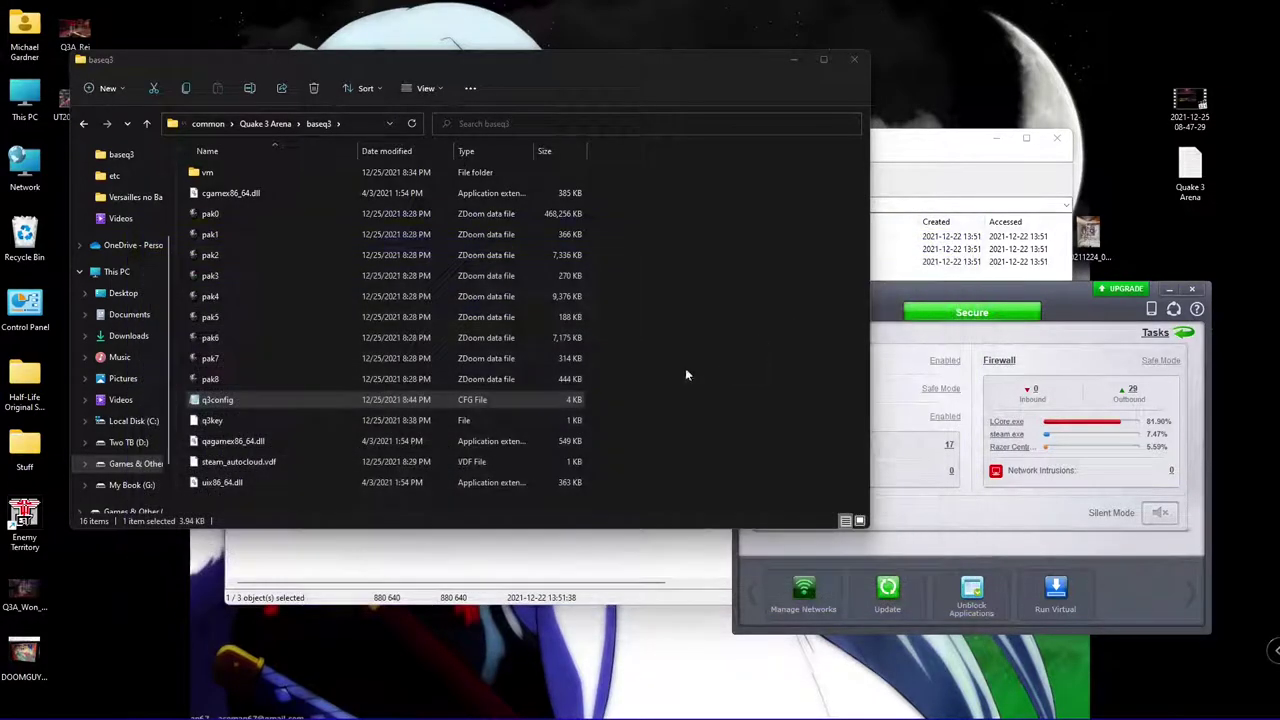
Launch the pinned Quake 3 Arena (Q3E) shortcut to test the game, and exit from its main menu
left_click(21, 705)
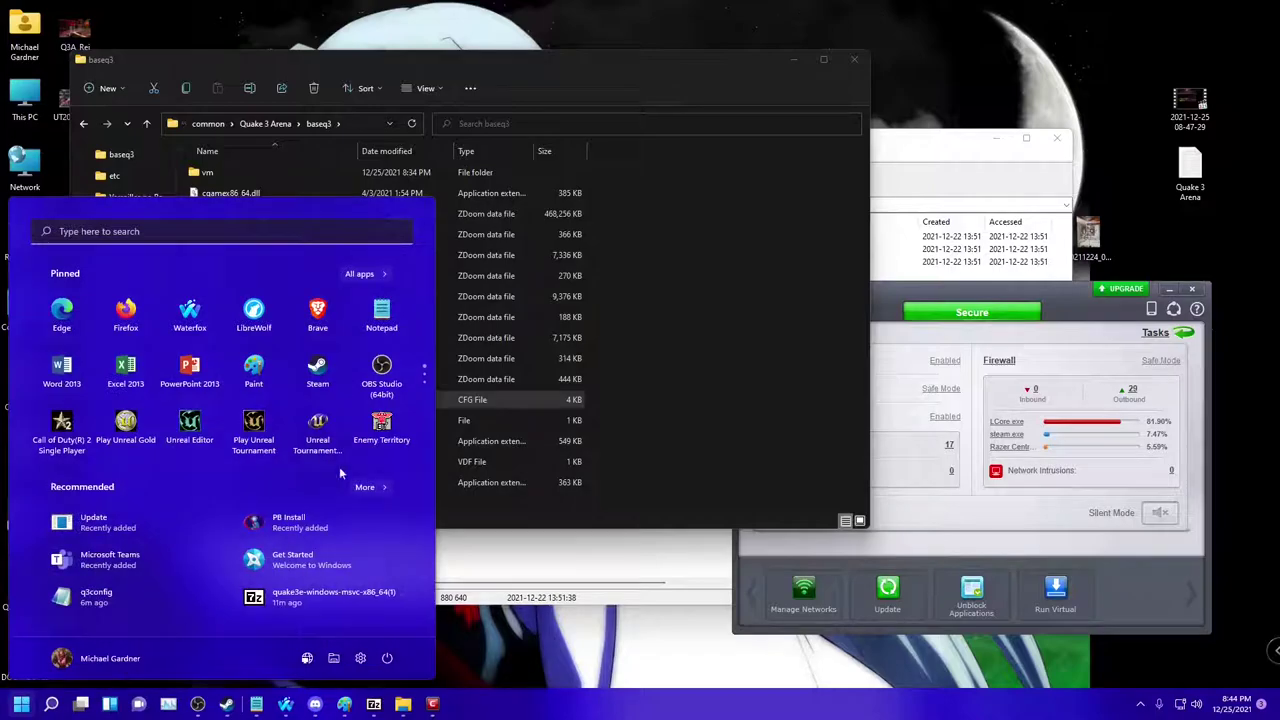
scroll(356, 395, "down", 3)
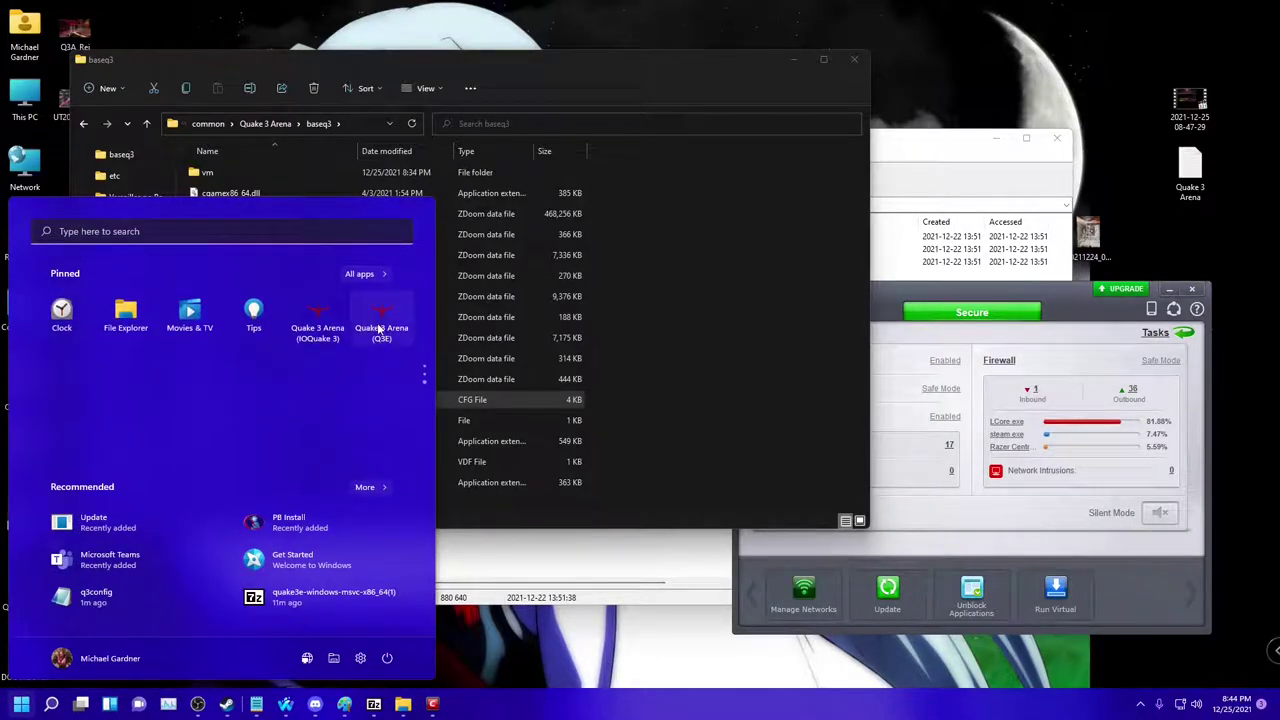
left_click(381, 330)
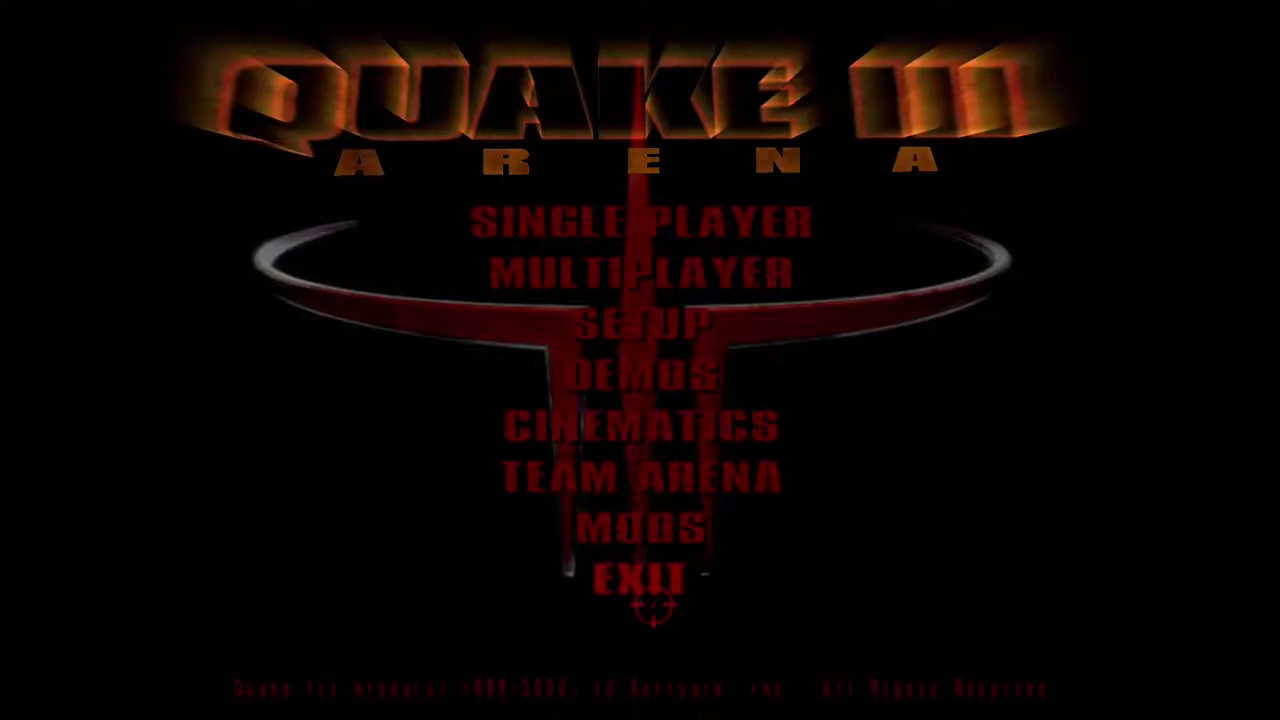
left_click(640, 578)
left_click(573, 438)
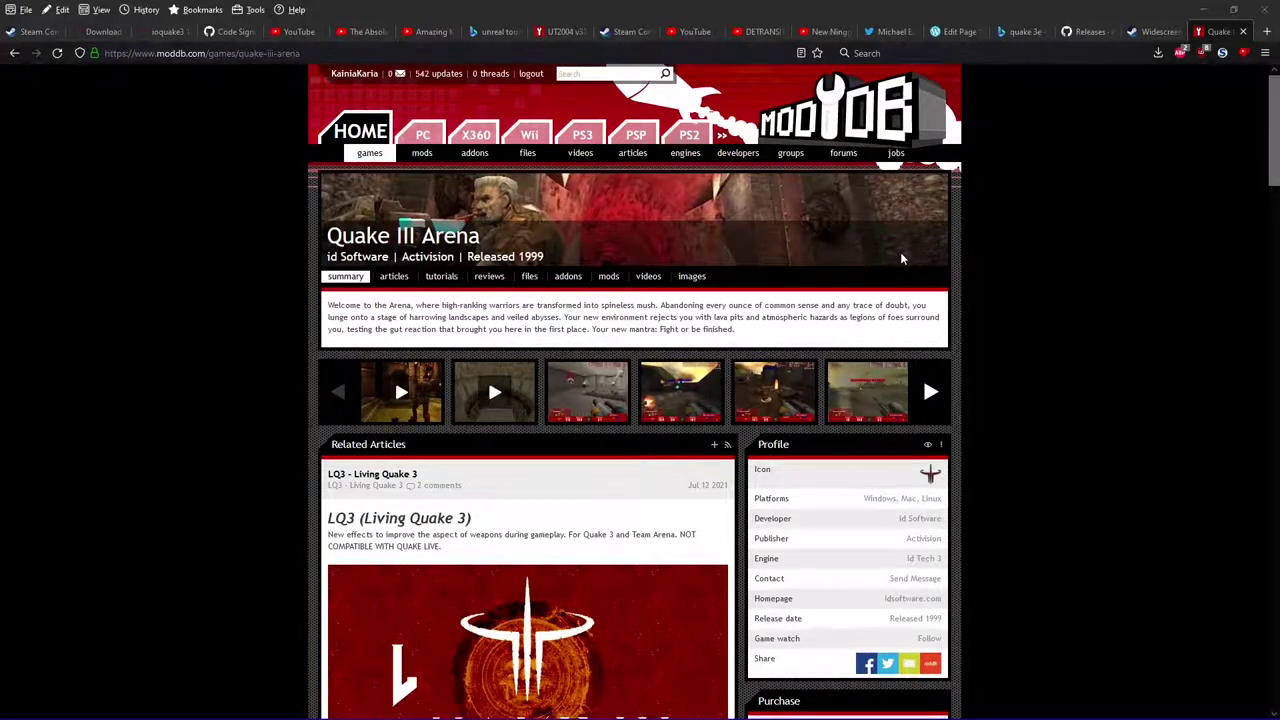
Open the mods list of ModDB's Quake III Arena page in the browser and look through the available mods
left_click(608, 276)
scroll(771, 262, "down", 1)
scroll(1004, 321, "down", 3)
scroll(1075, 362, "down", 3)
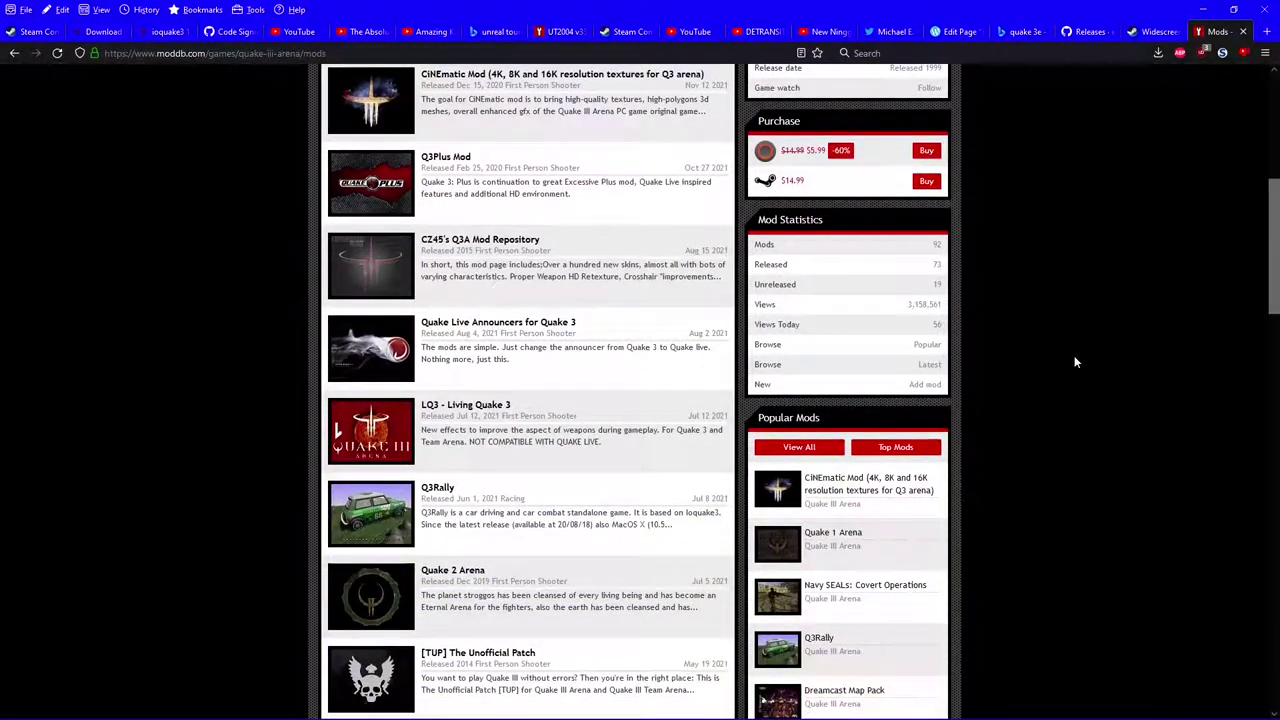
Find Q3A Reloaded HD-Overhaul in the Quake III Arena mods list, open it in a new tab and read its summary
scroll(1075, 362, "down", 5)
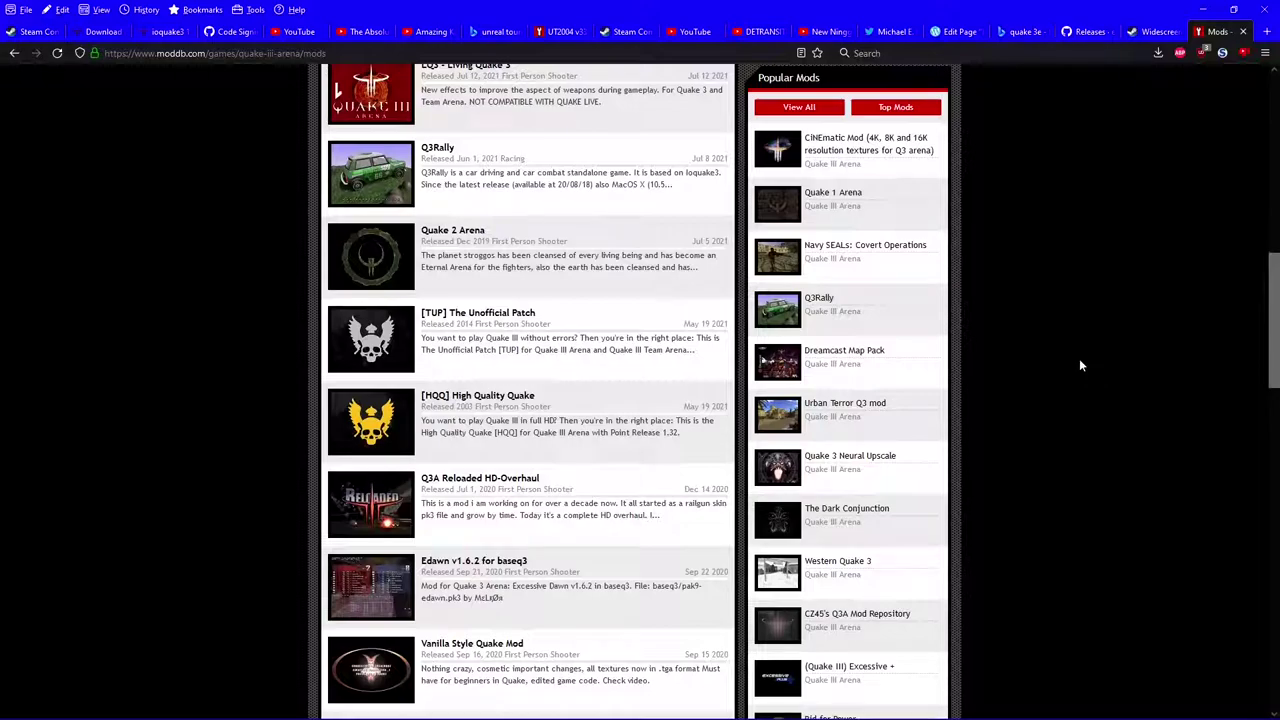
scroll(1000, 355, "down", 2)
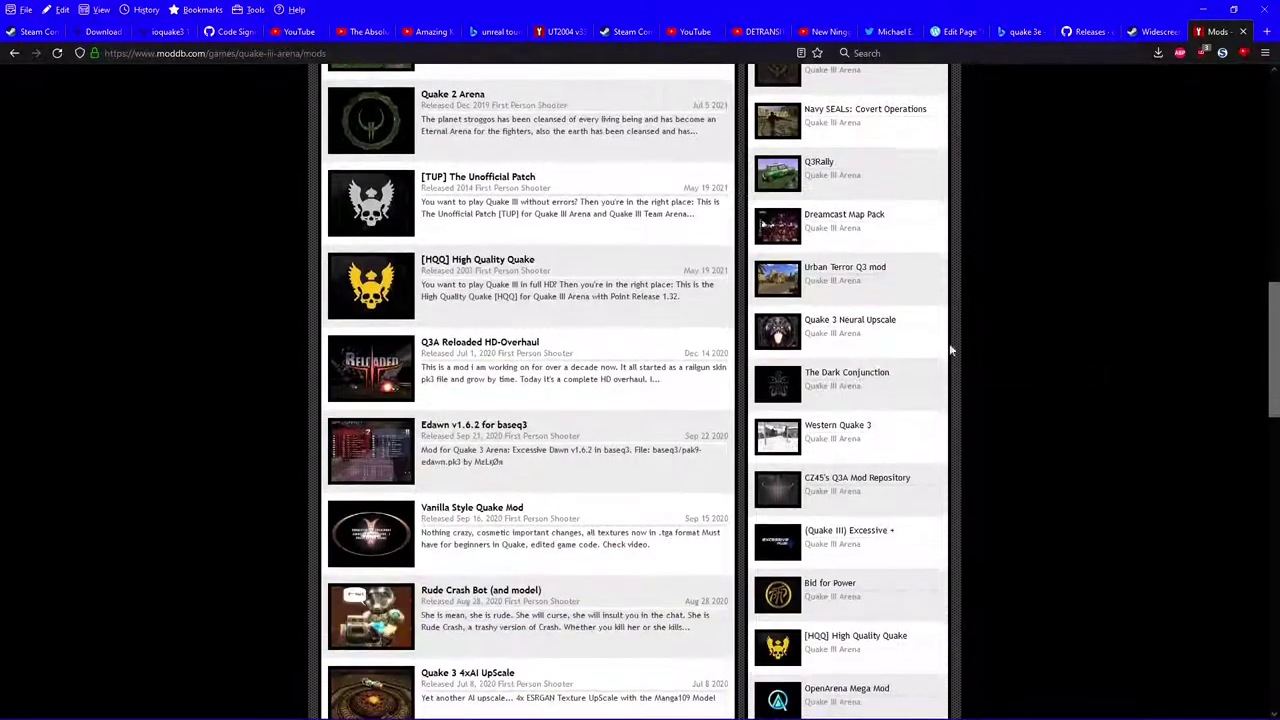
right_click(521, 347)
left_click(545, 353)
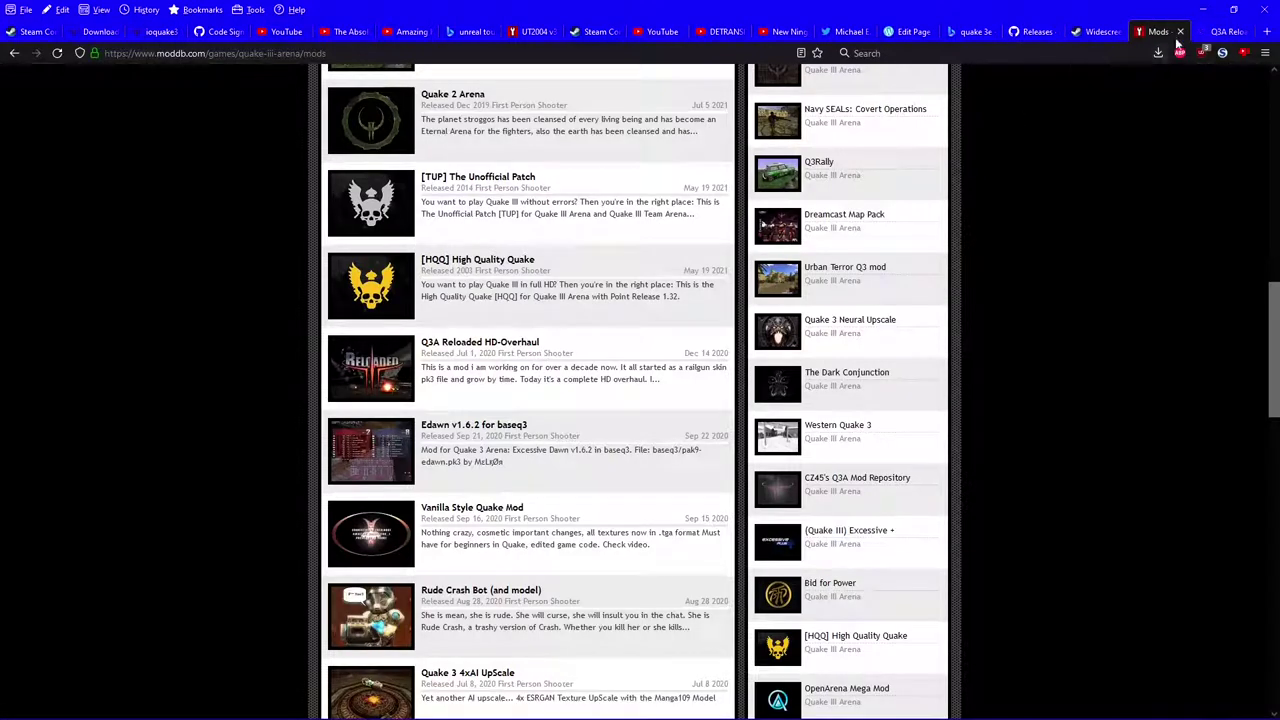
left_click(1212, 34)
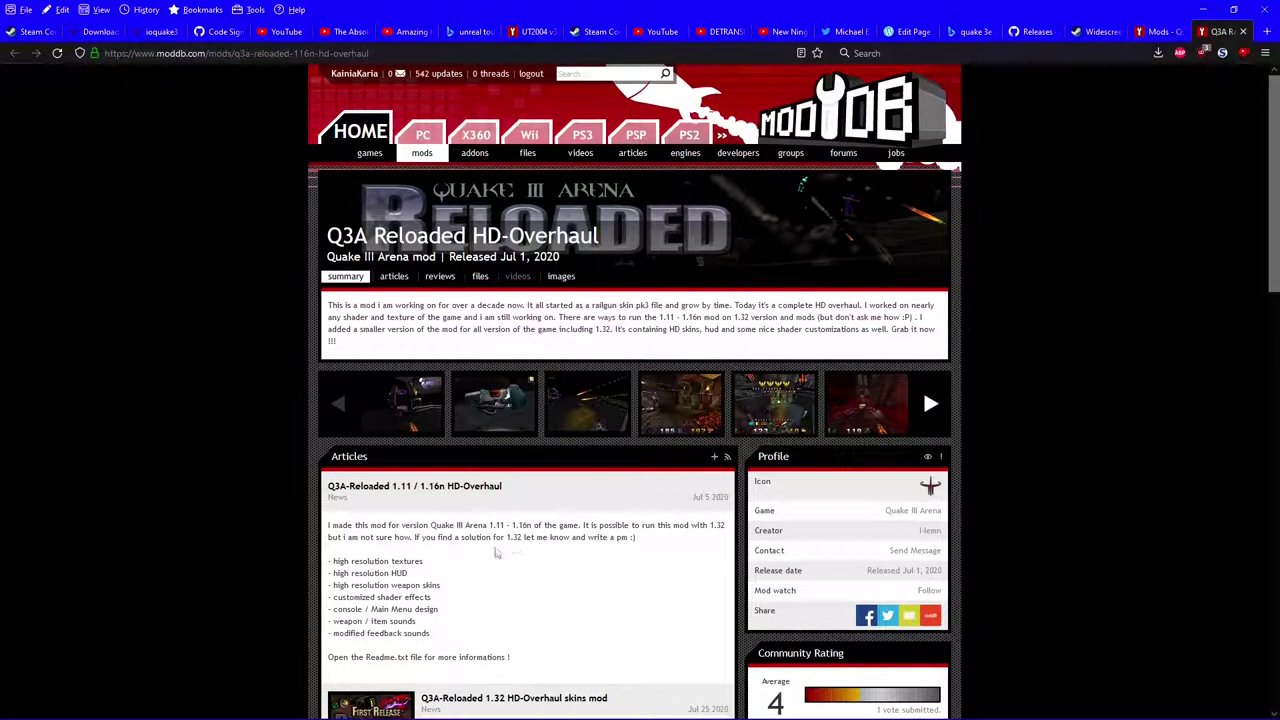
scroll(478, 551, "down", 3)
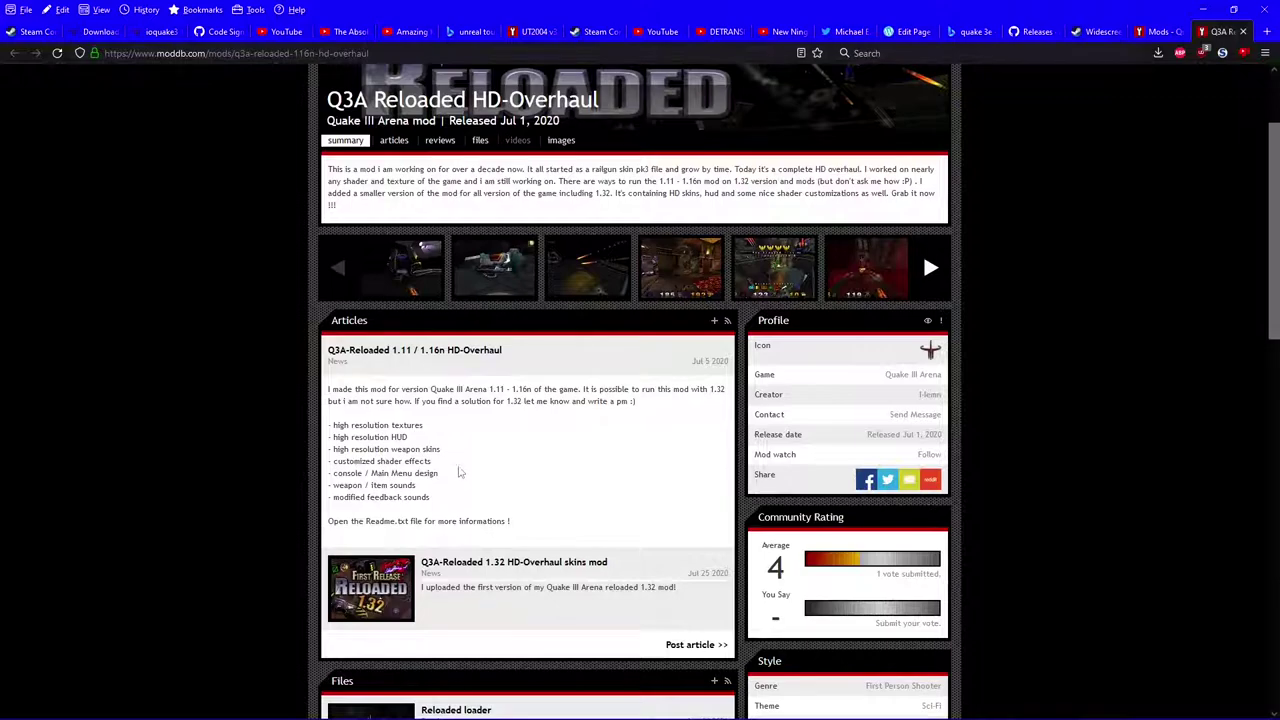
scroll(458, 471, "down", 5)
scroll(476, 474, "up", 7)
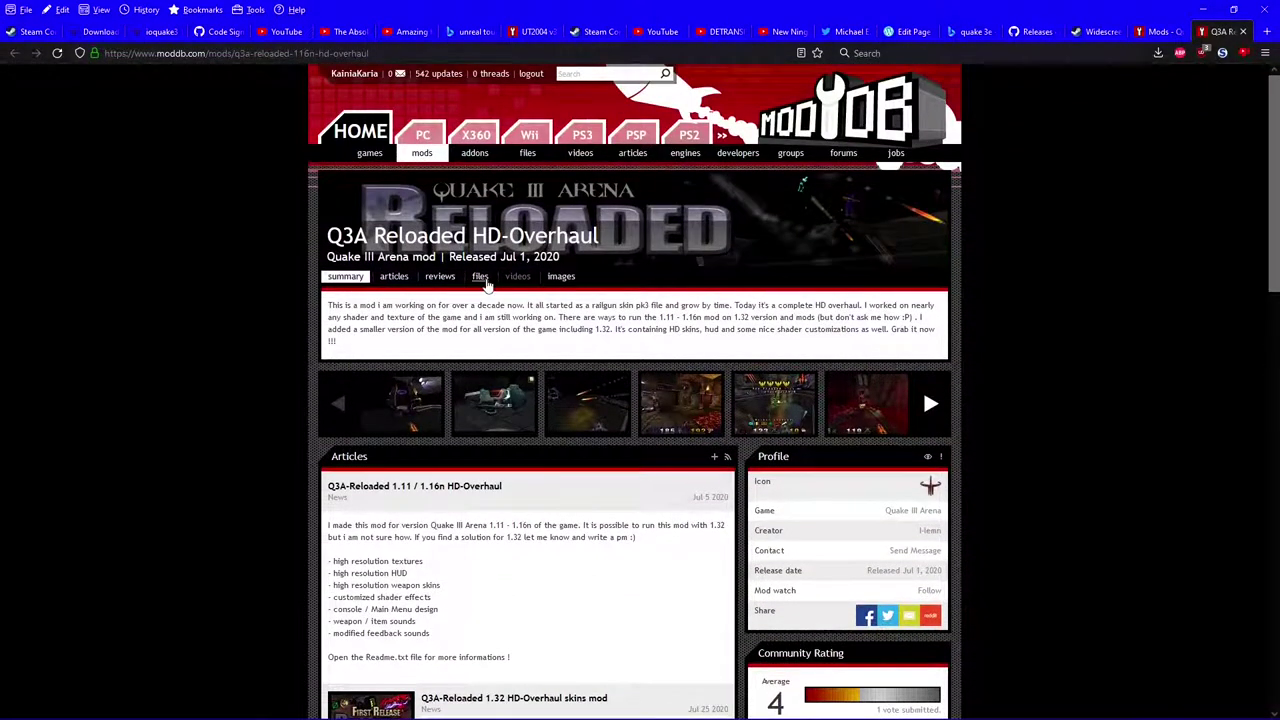
Open the files list of the Q3A Reloaded HD-Overhaul mod and look through its downloads
left_click(482, 280)
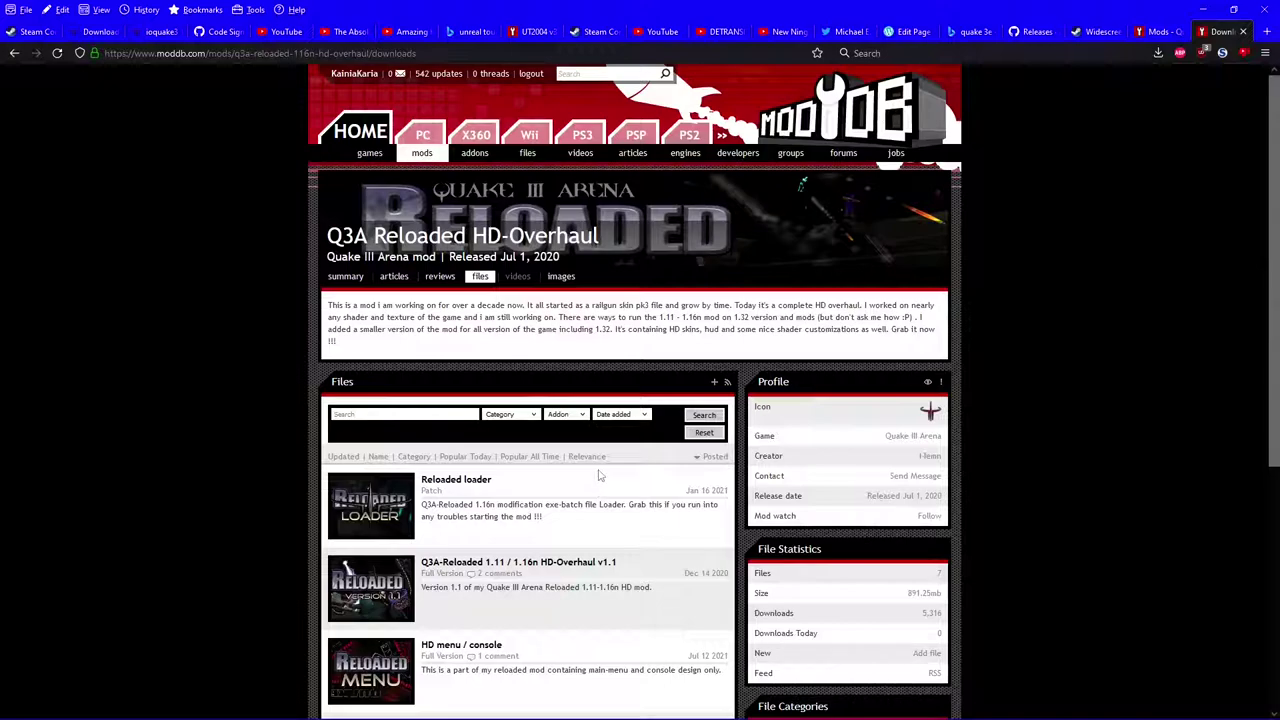
scroll(615, 460, "down", 3)
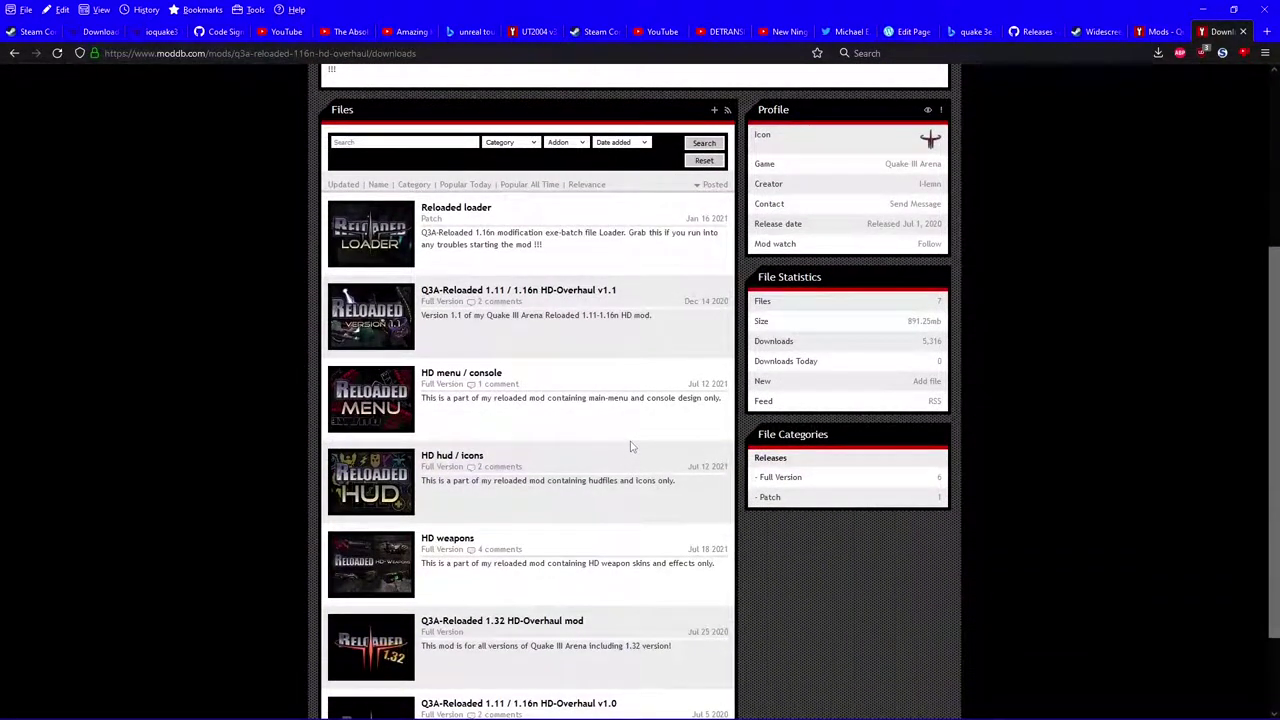
scroll(630, 447, "down", 2)
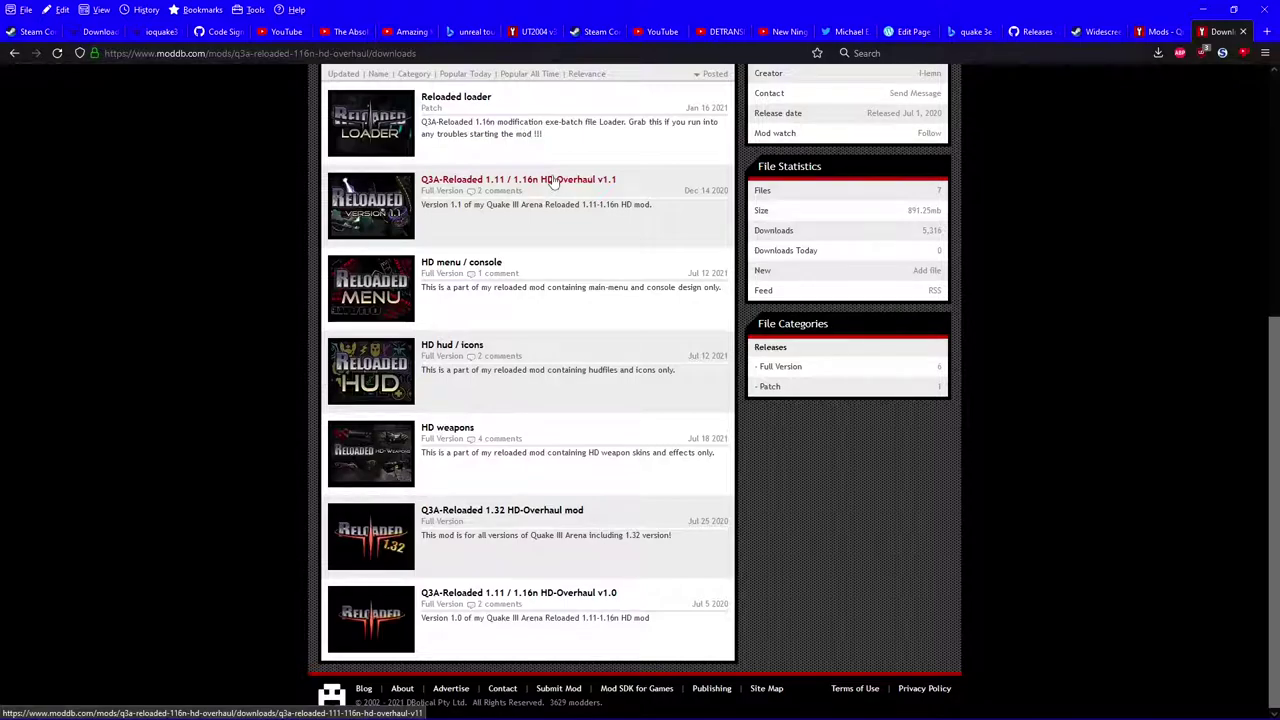
Open the Reloaded loader file page and download Reloaded-loader.rar, saving the file and closing the download overlay
left_click(474, 100)
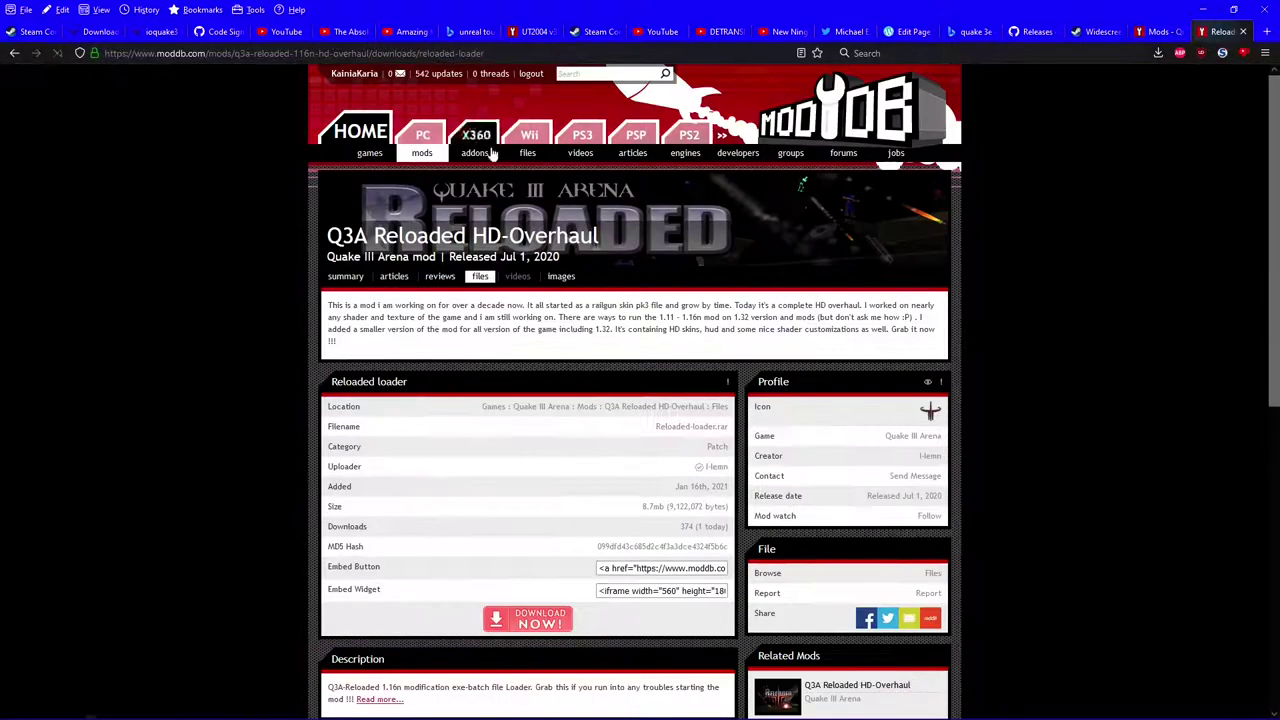
left_click(527, 620)
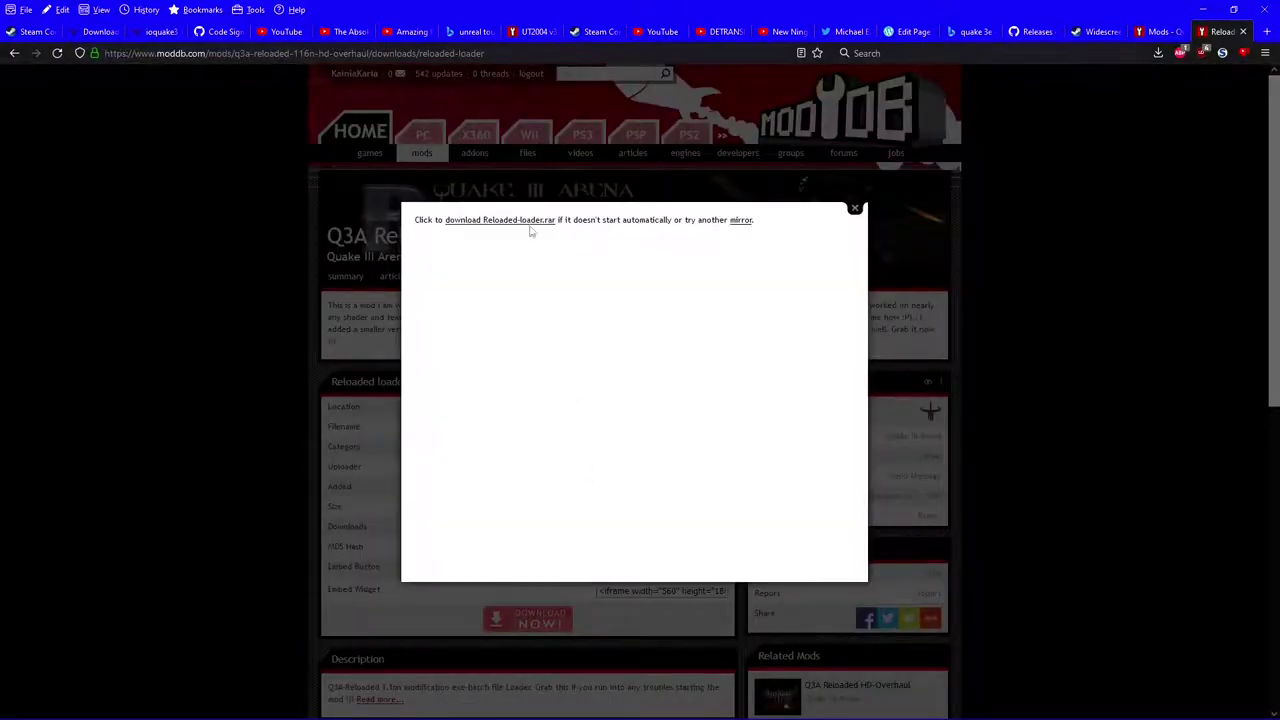
left_click(528, 222)
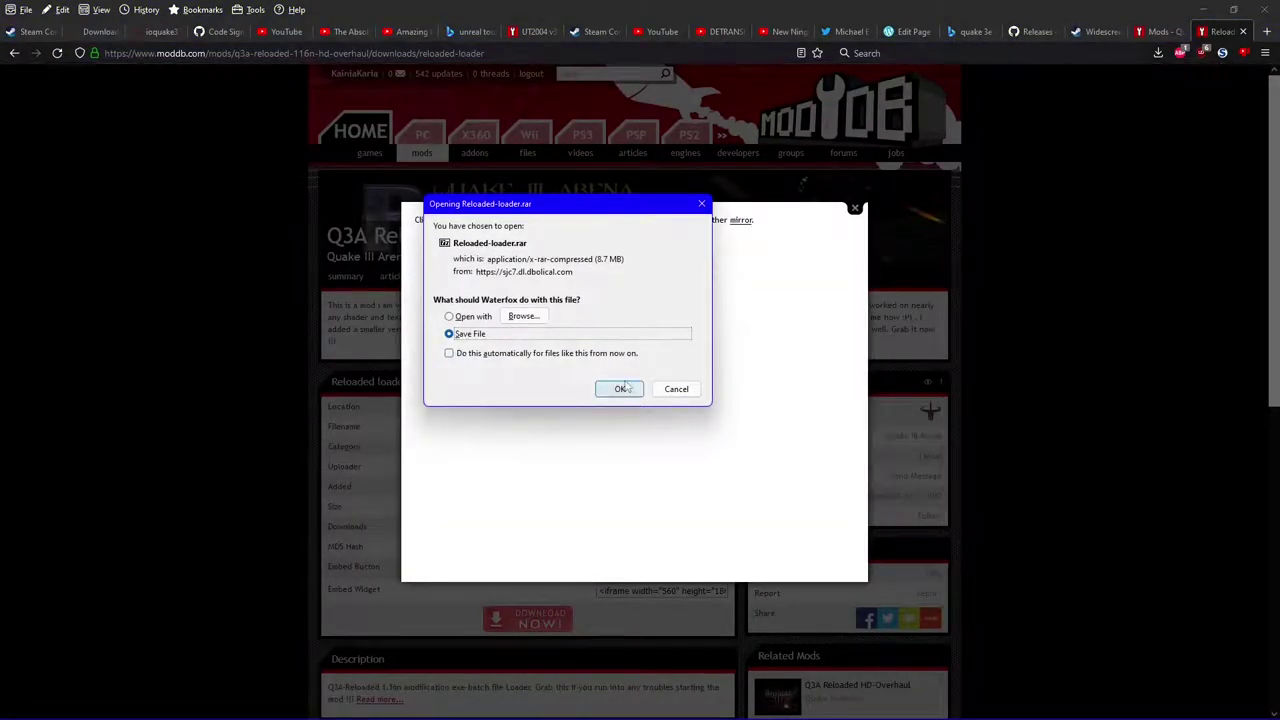
left_click(616, 384)
left_click(855, 208)
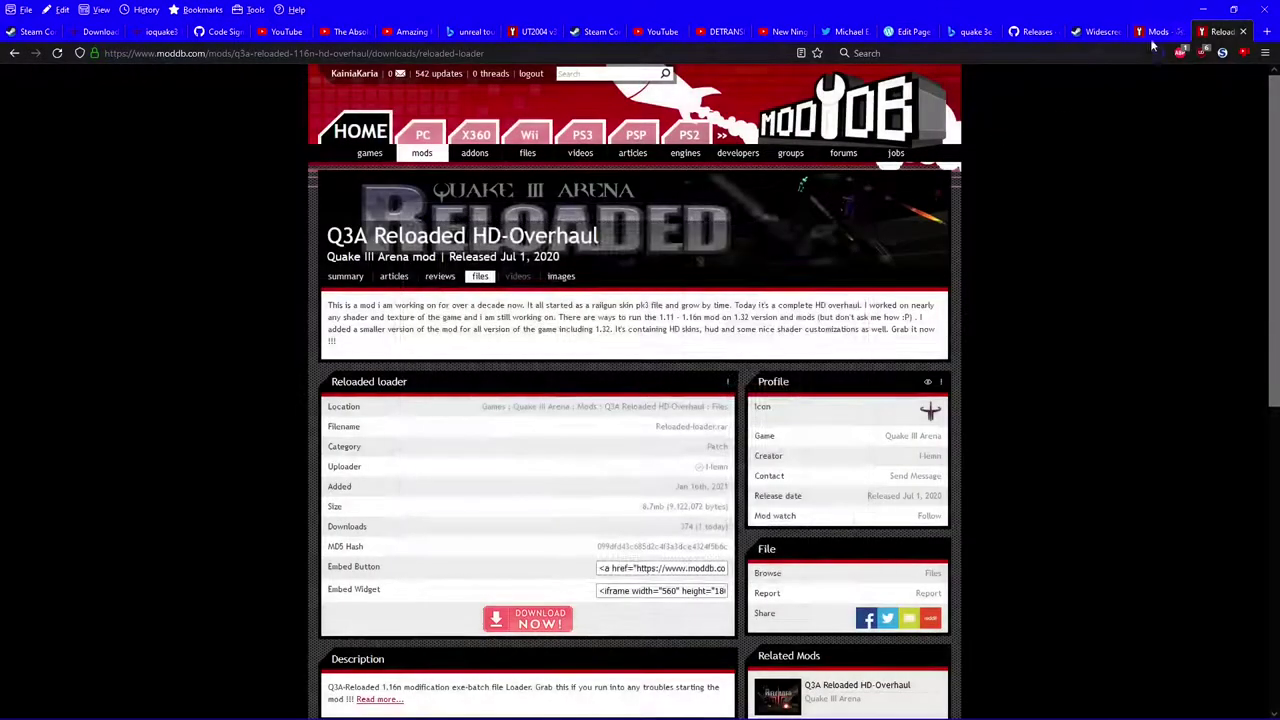
Open the downloaded Reloaded-loader.rar, examine its Quake III Arena and baseq3 folders, and close the archive
left_click(1158, 51)
left_click(1049, 79)
left_click(435, 283)
double_click(435, 283)
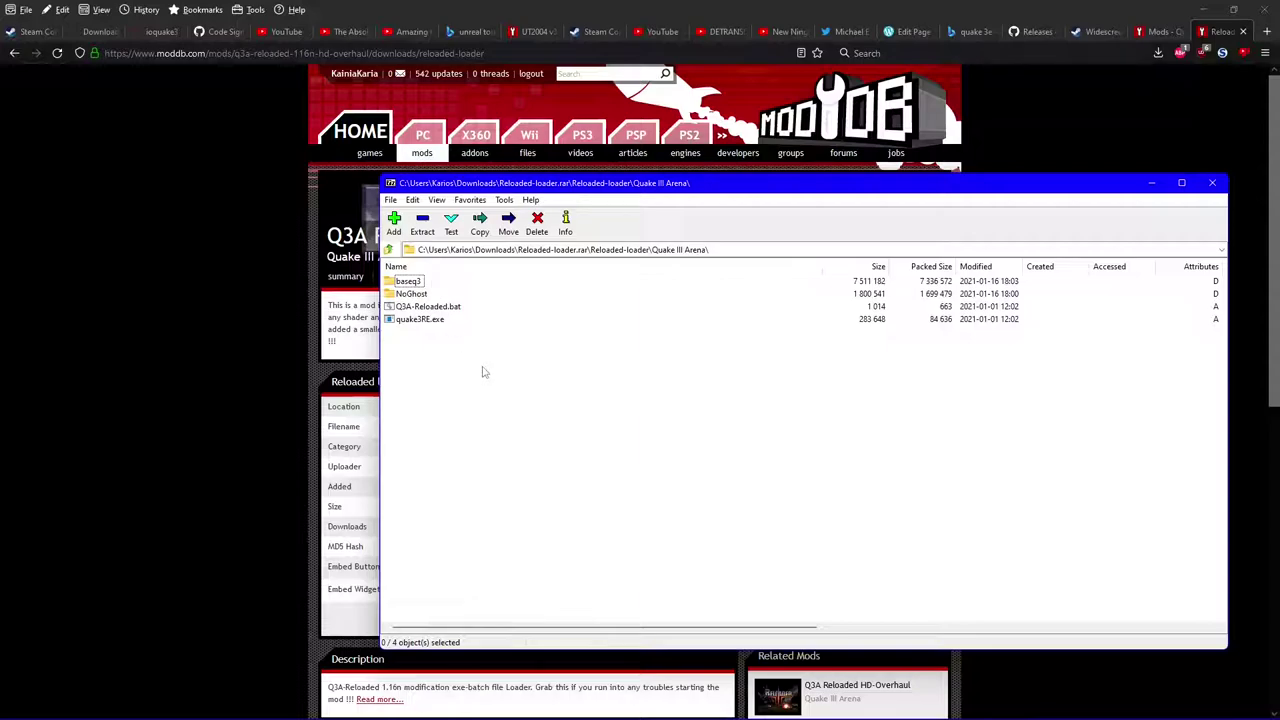
double_click(412, 281)
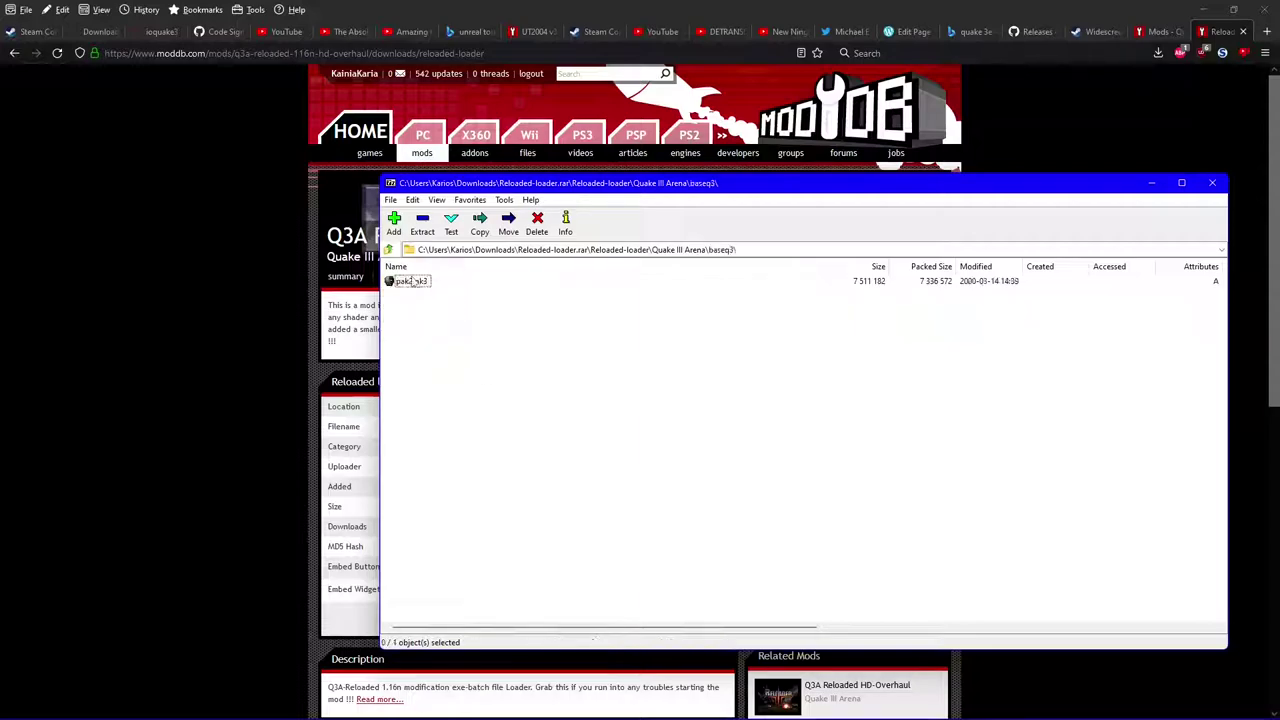
left_click(389, 249)
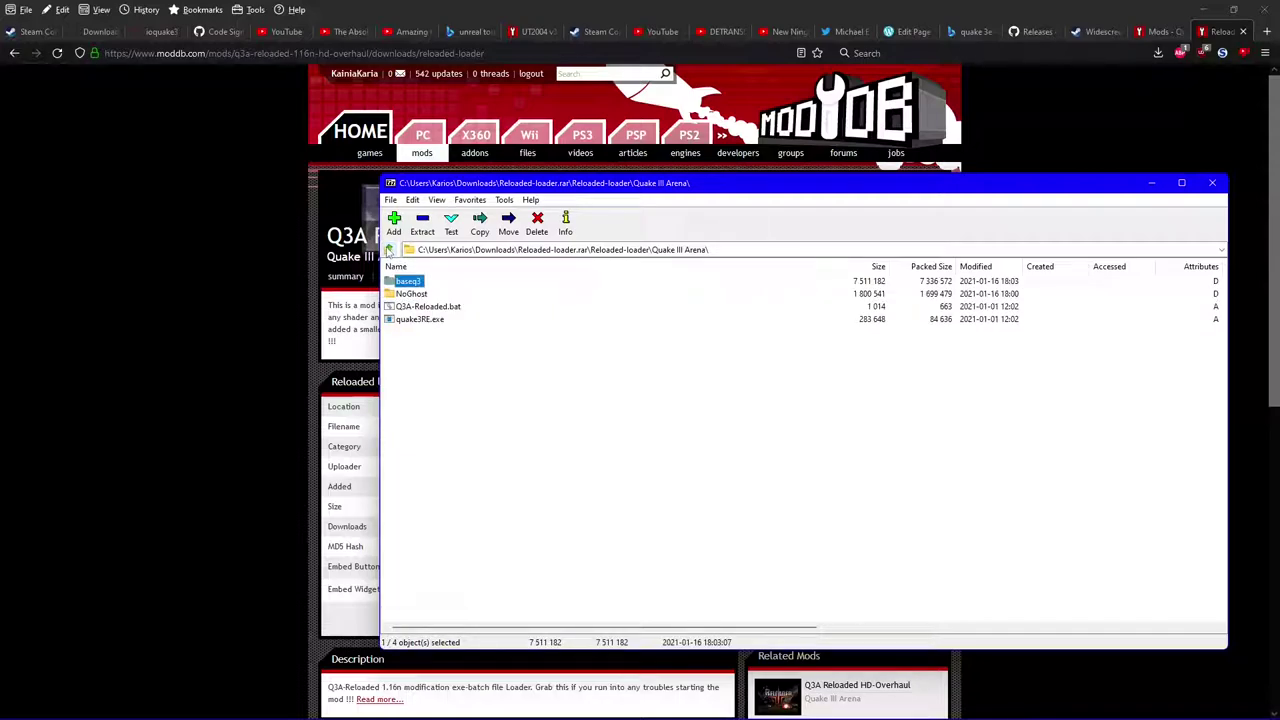
left_click(1217, 183)
Close the Q3A Reloaded HD-Overhaul tab and continue through the Quake III Arena mods list
left_click(14, 53)
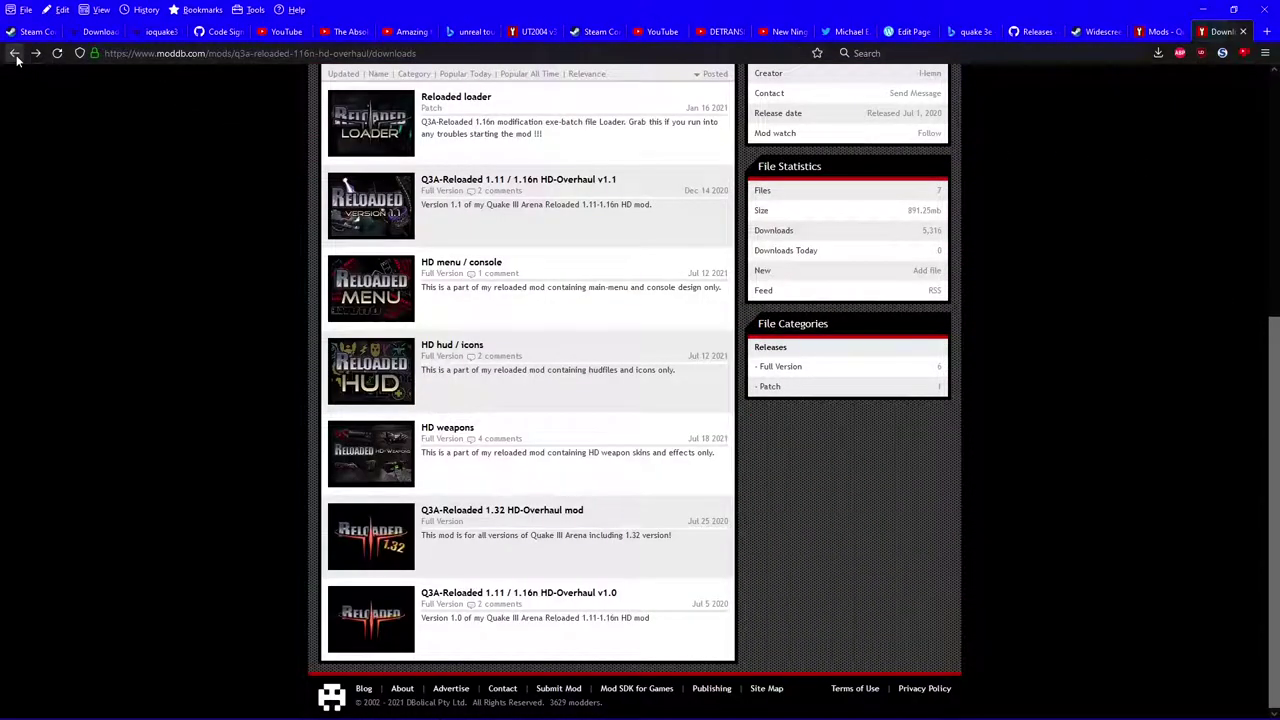
left_click(1242, 32)
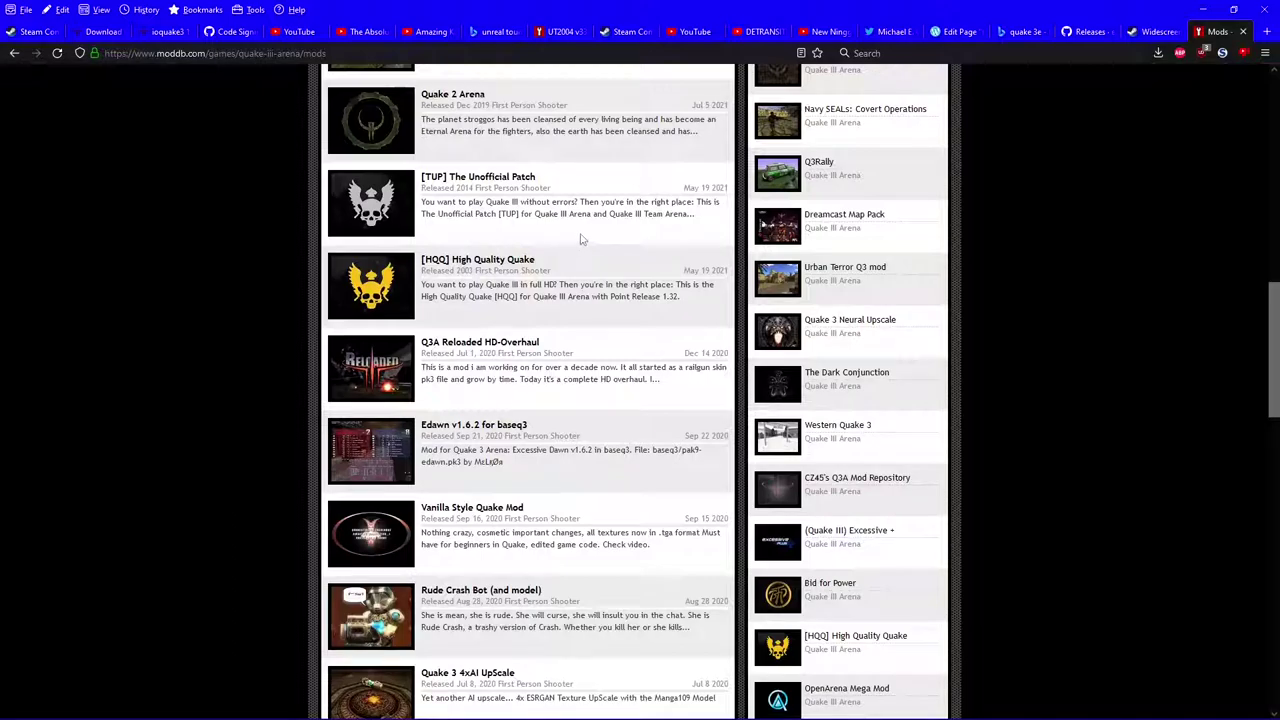
scroll(576, 235, "down", 2)
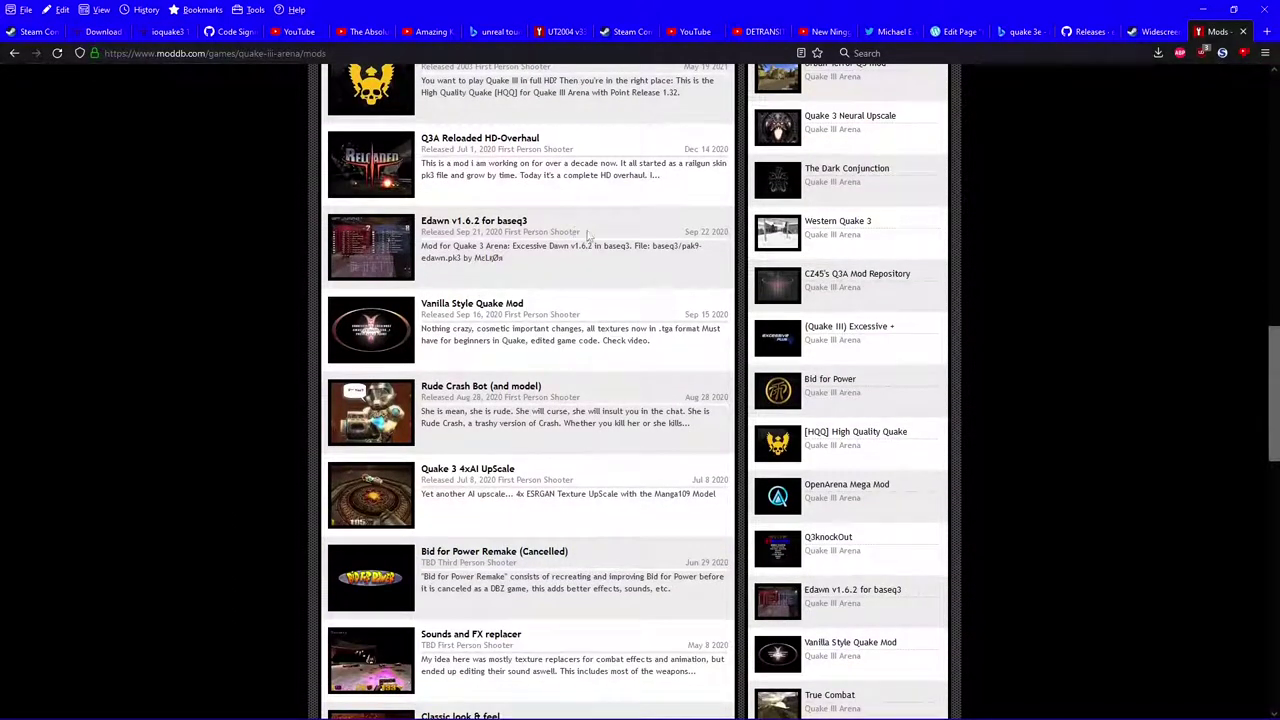
Bring up the Quake 3 Arena notes in Notepad to check the download links, and put them away again
mouse_move(724, 716)
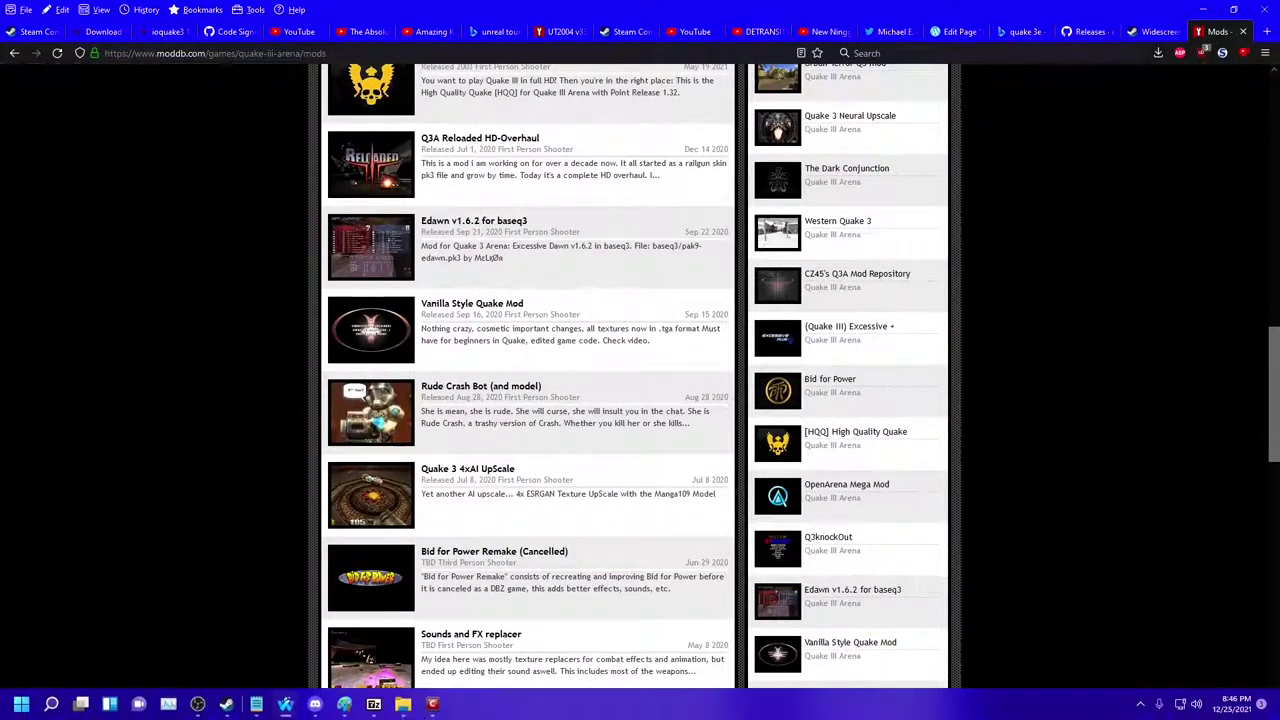
mouse_move(257, 704)
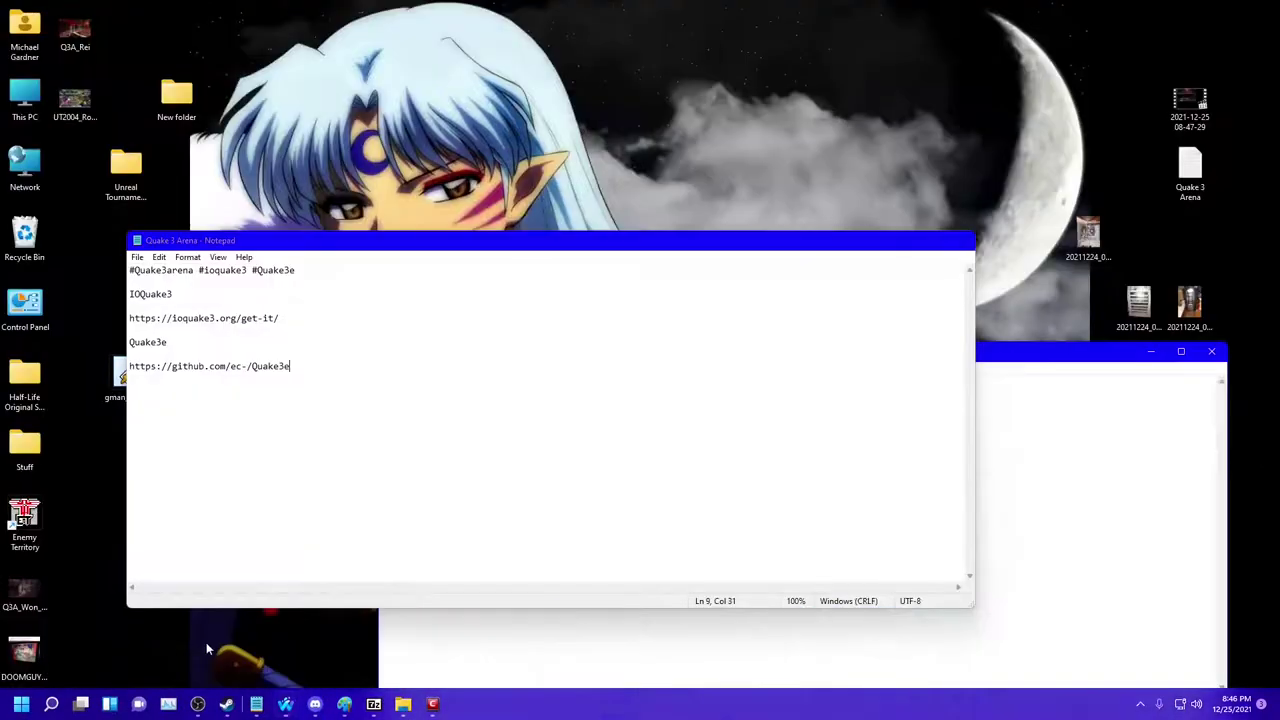
left_click(206, 642)
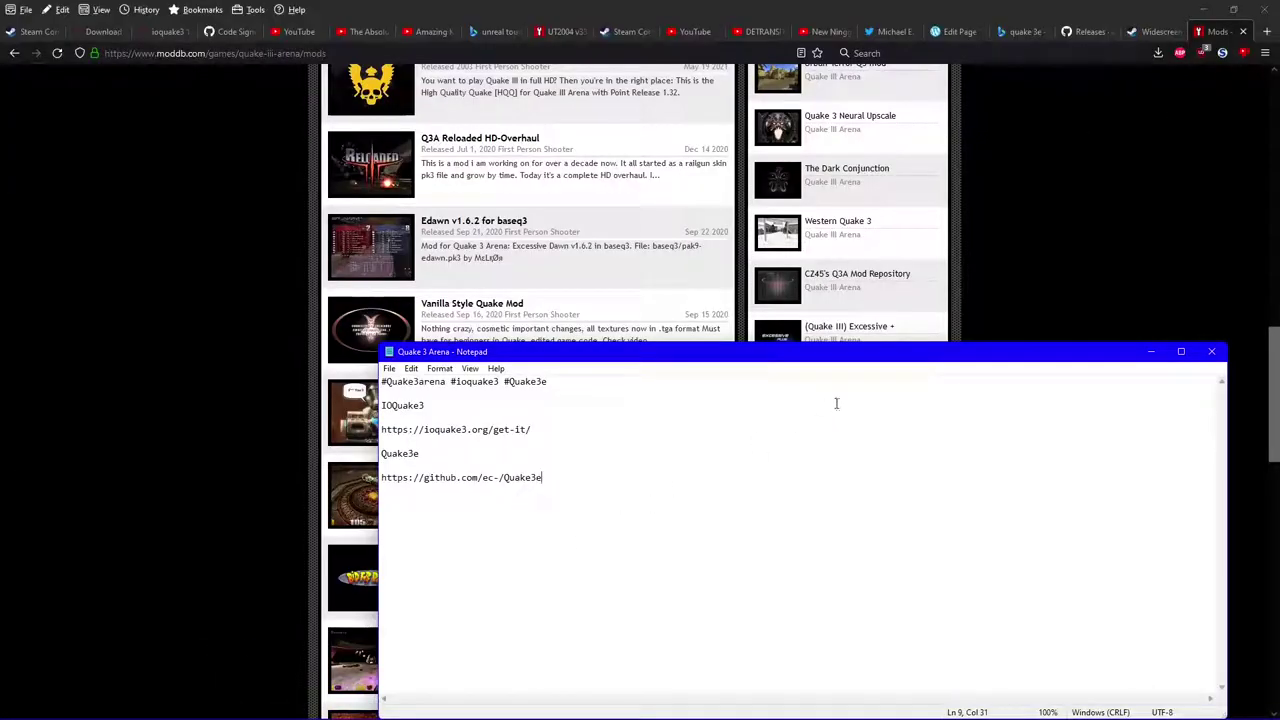
left_click(270, 648)
mouse_move(257, 706)
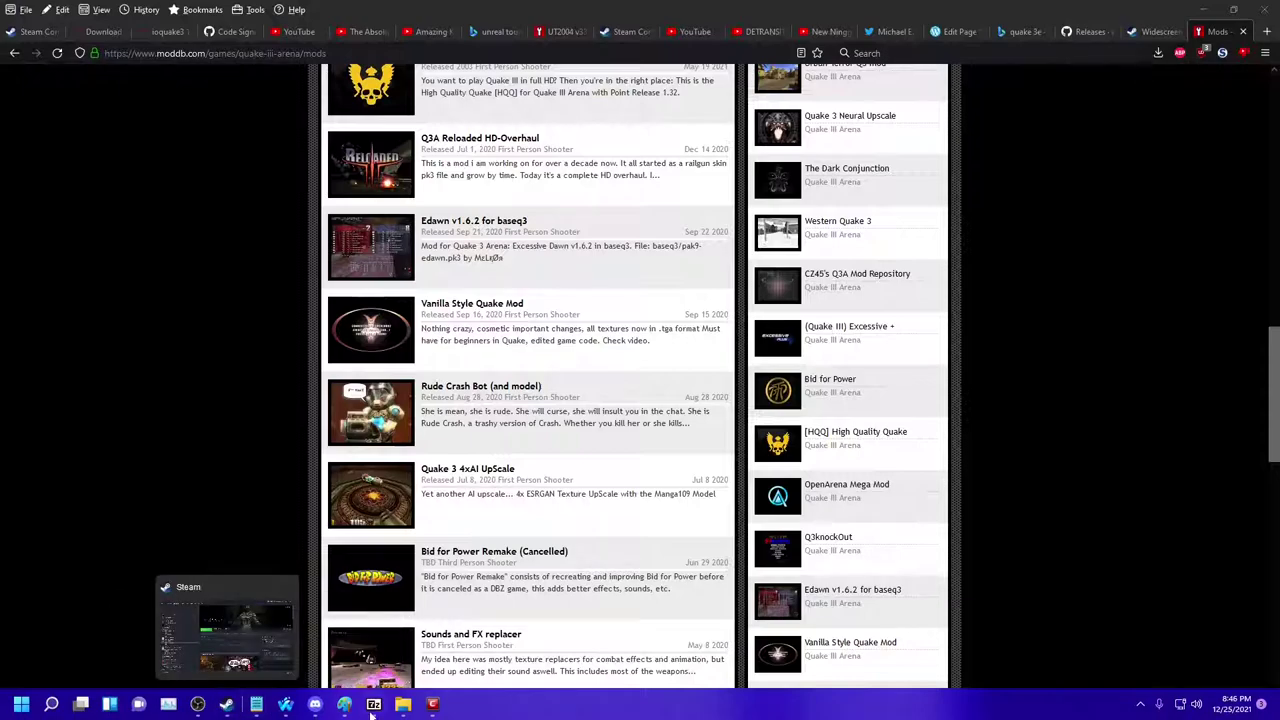
Open q3config from the baseq3 folder in Notepad and search it for seta cg_fov 100
left_click(403, 705)
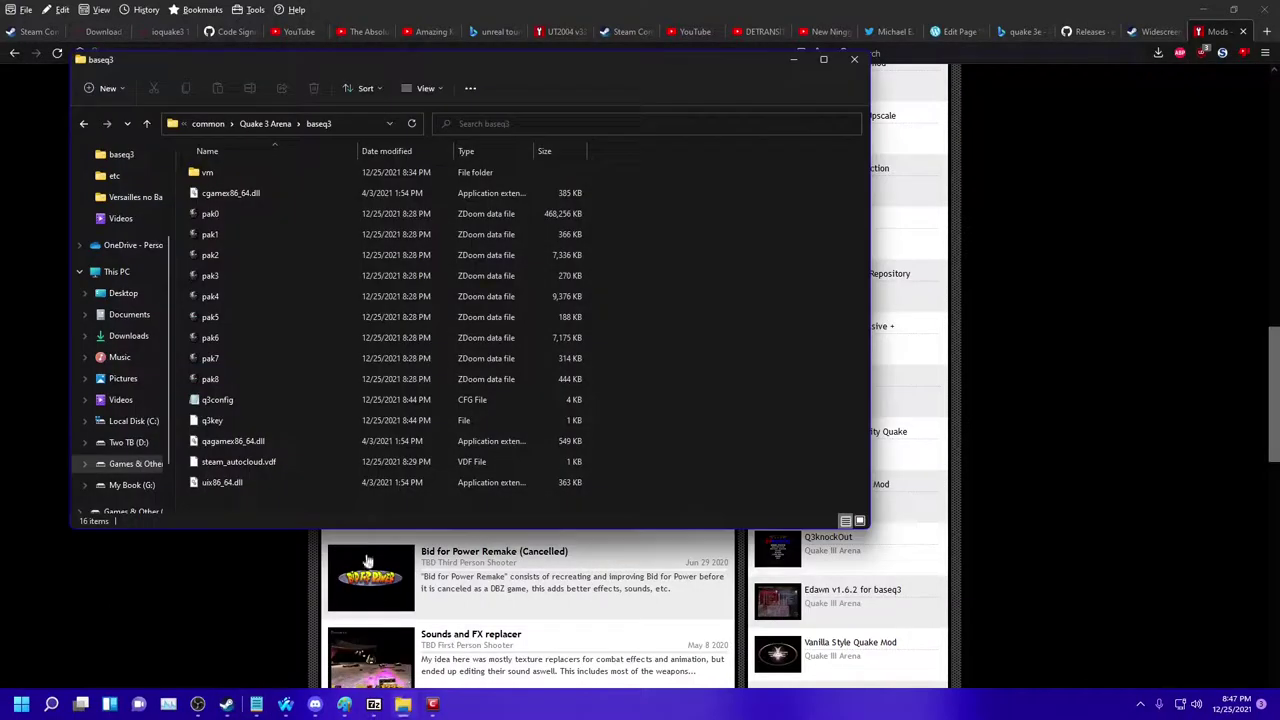
double_click(255, 404)
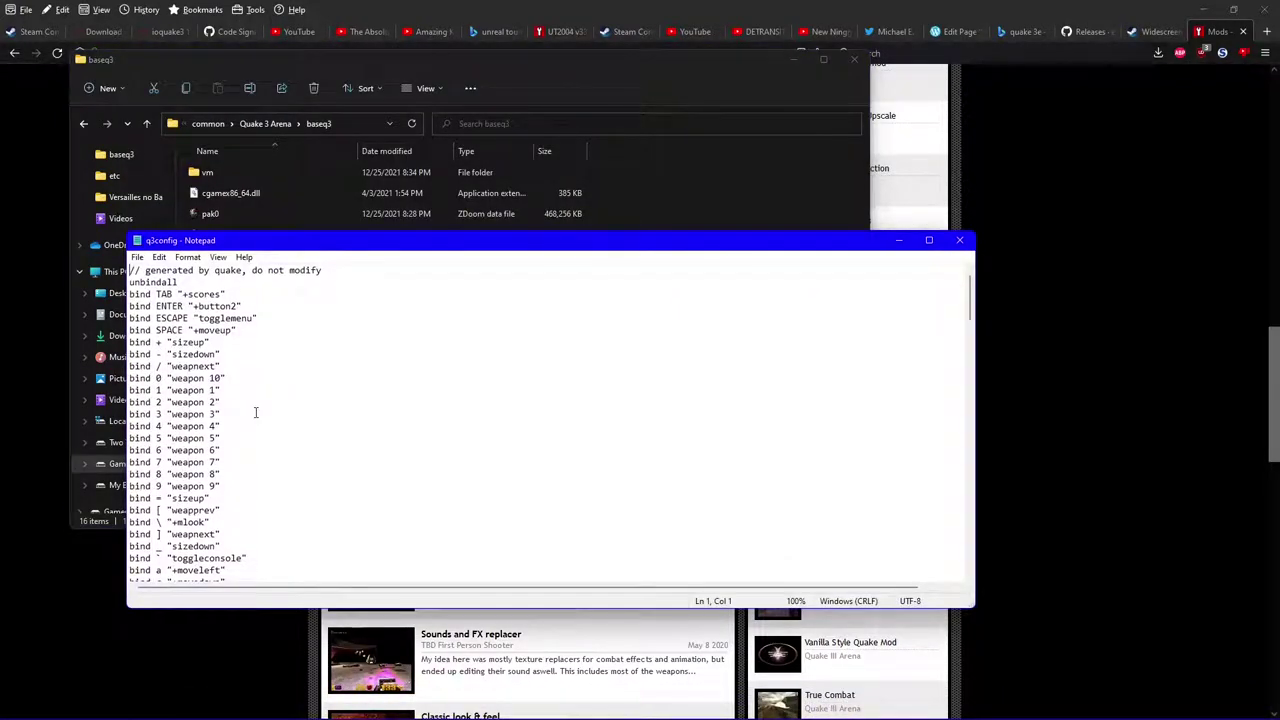
key("ctrl+f")
type("seta cg_fov 100")
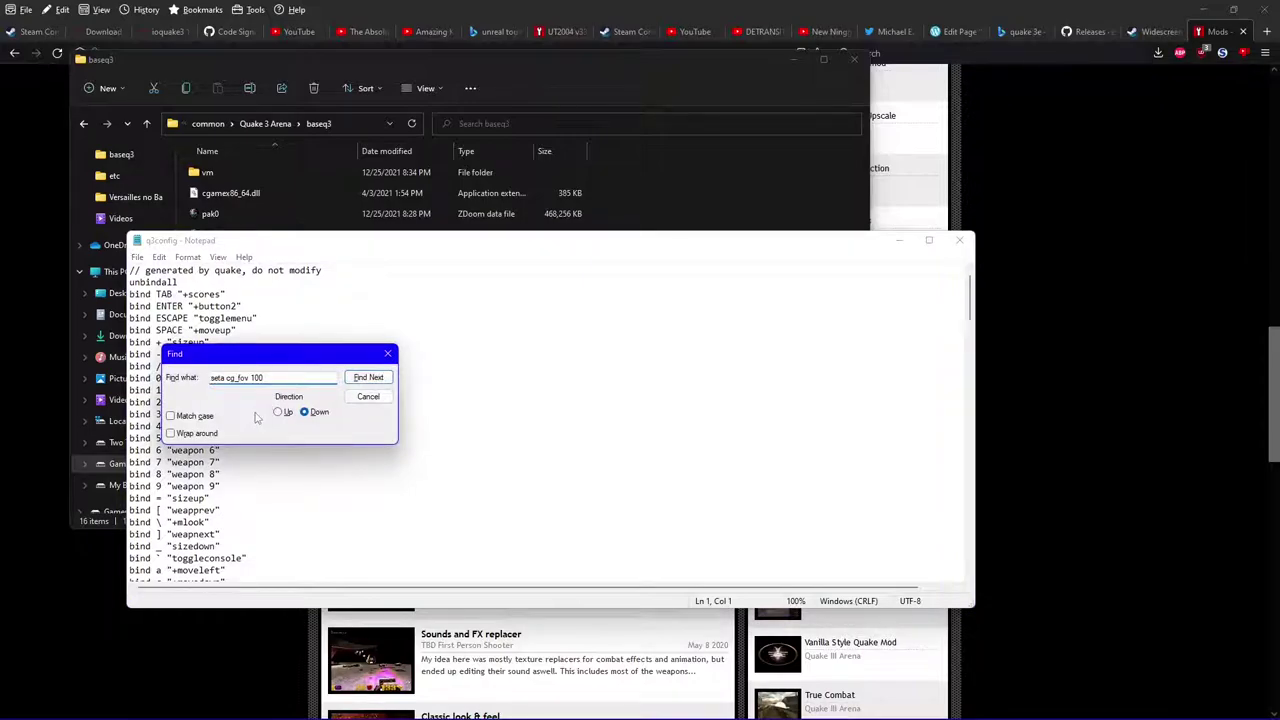
key("Return")
key("Return")
Shorten the search to seta cg_ to locate the cg_ settings in q3config, and close the search
key("BackSpace")
key("BackSpace")
key("BackSpace")
key("BackSpace")
key("Return")
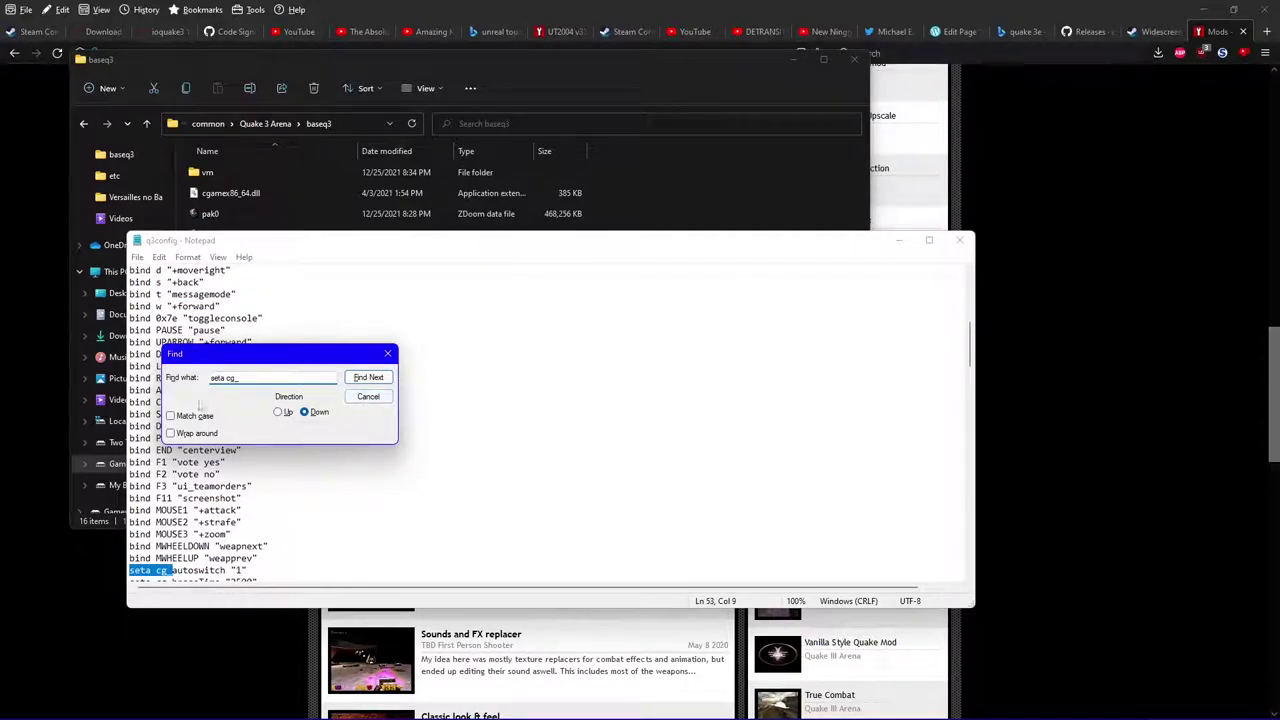
left_click(368, 397)
scroll(308, 390, "down", 4)
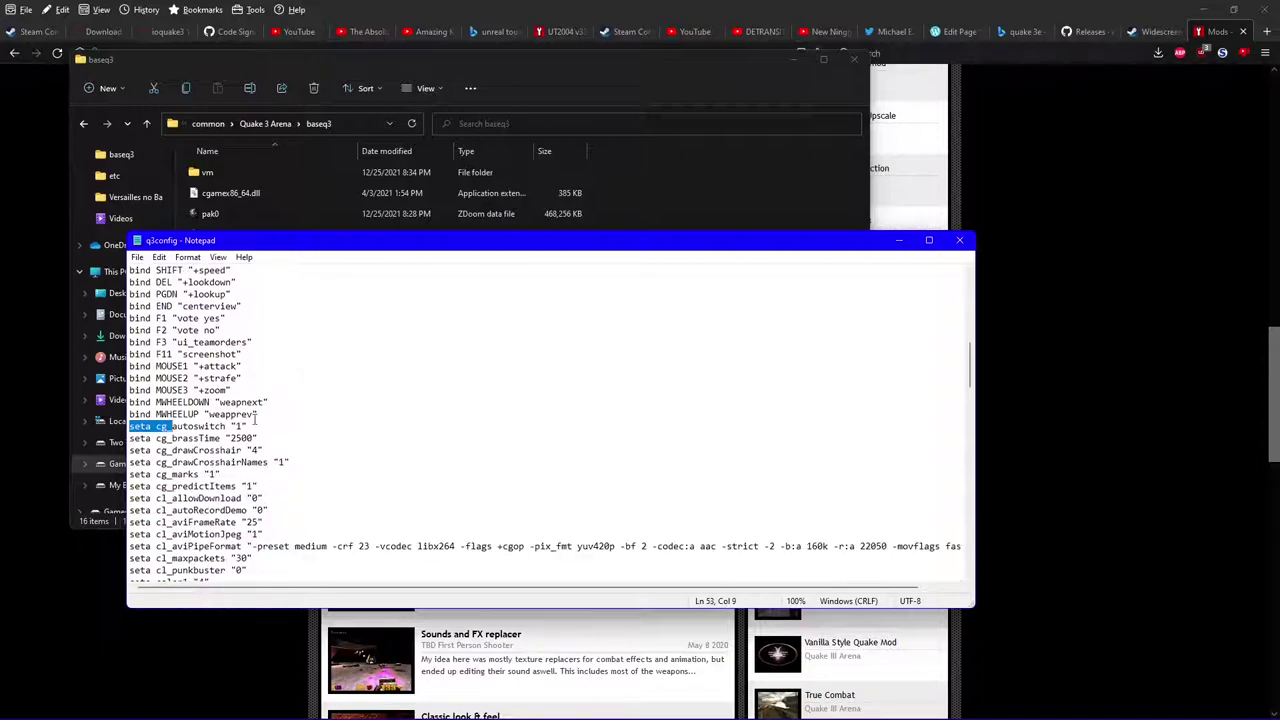
Add the line seta cg_fov "144" below the seta cg_predictItems line
left_click(258, 476)
key("Return")
type("seta cg_fov 100")
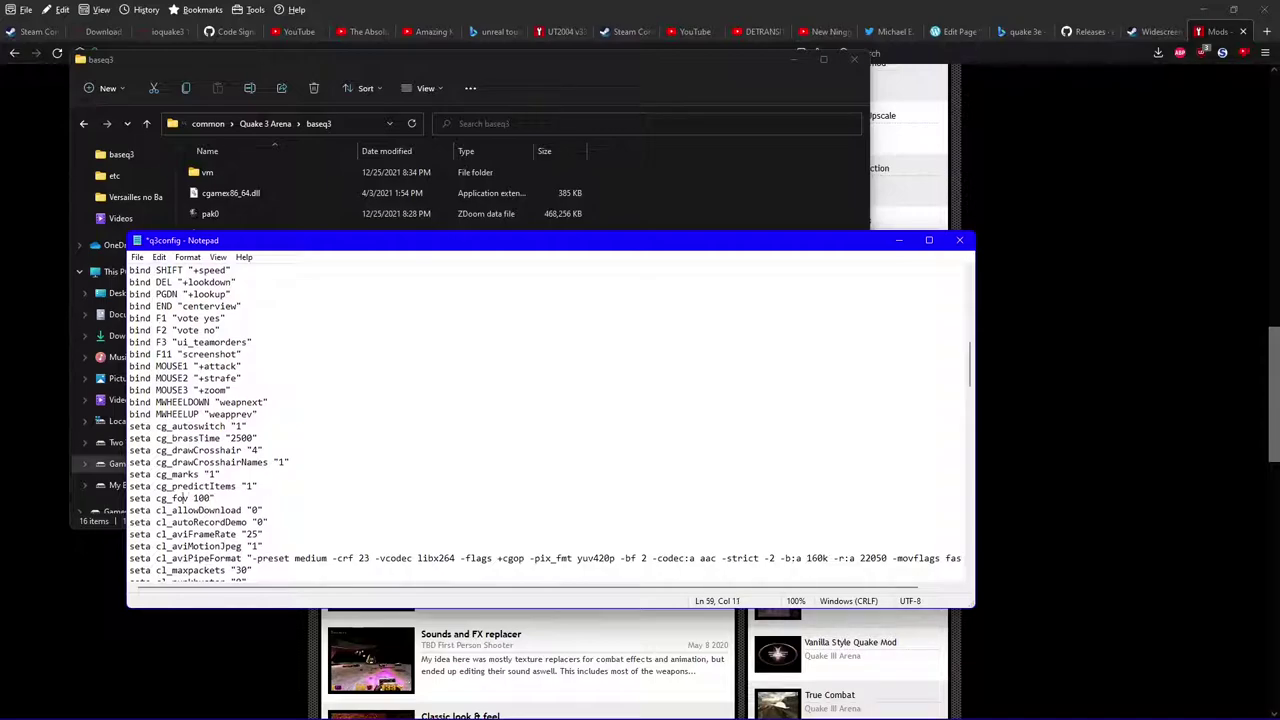
type("\"")
key("BackSpace")
key("BackSpace")
type("4")
Save the q3config file and close it
left_click(139, 259)
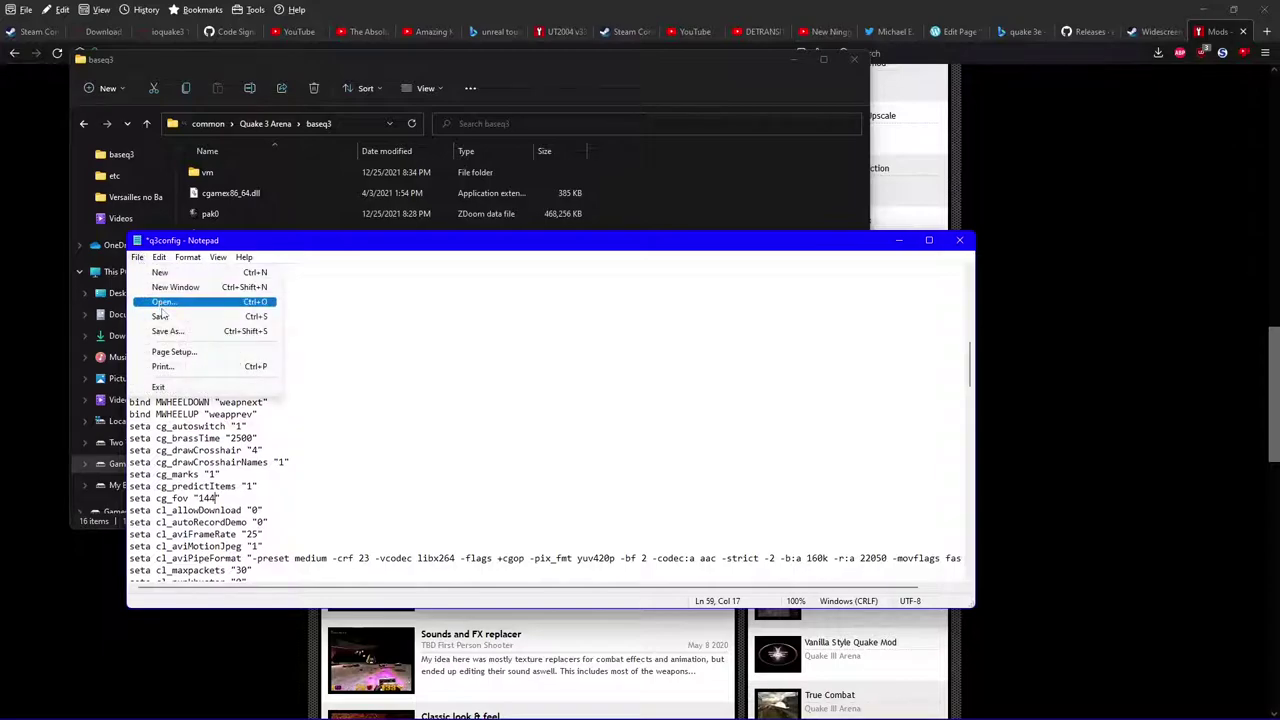
left_click(163, 316)
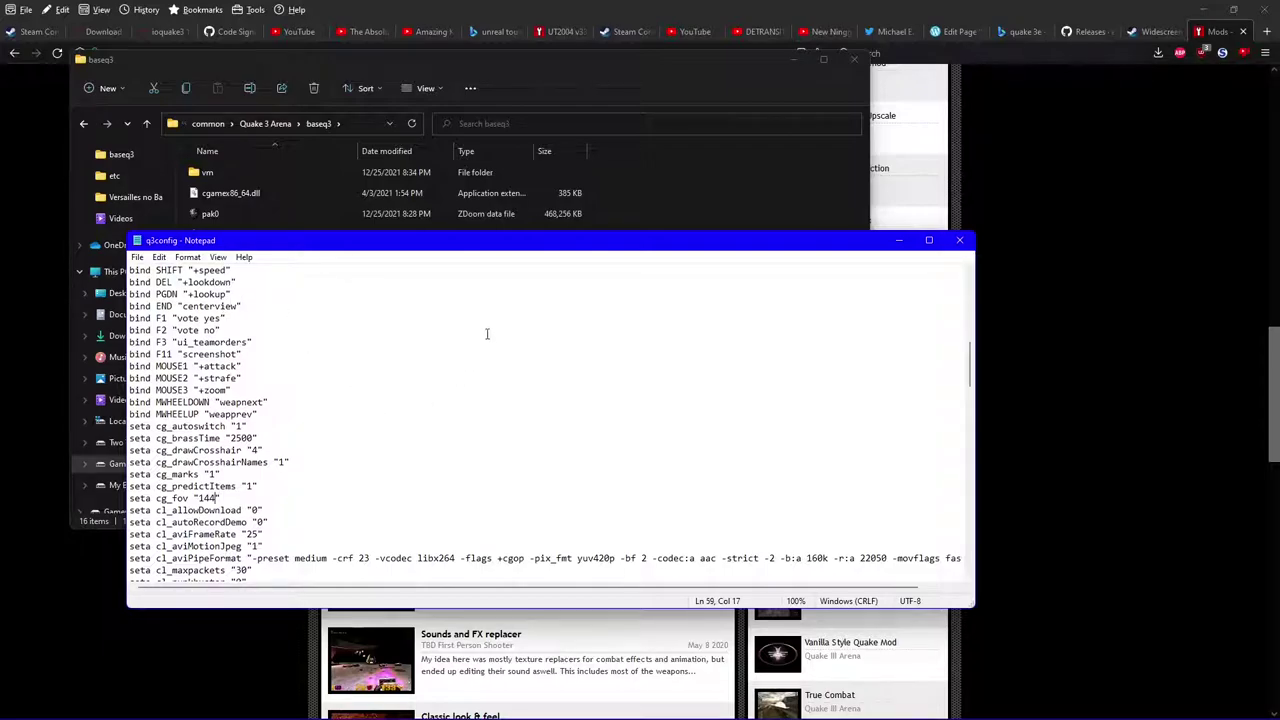
left_click(959, 240)
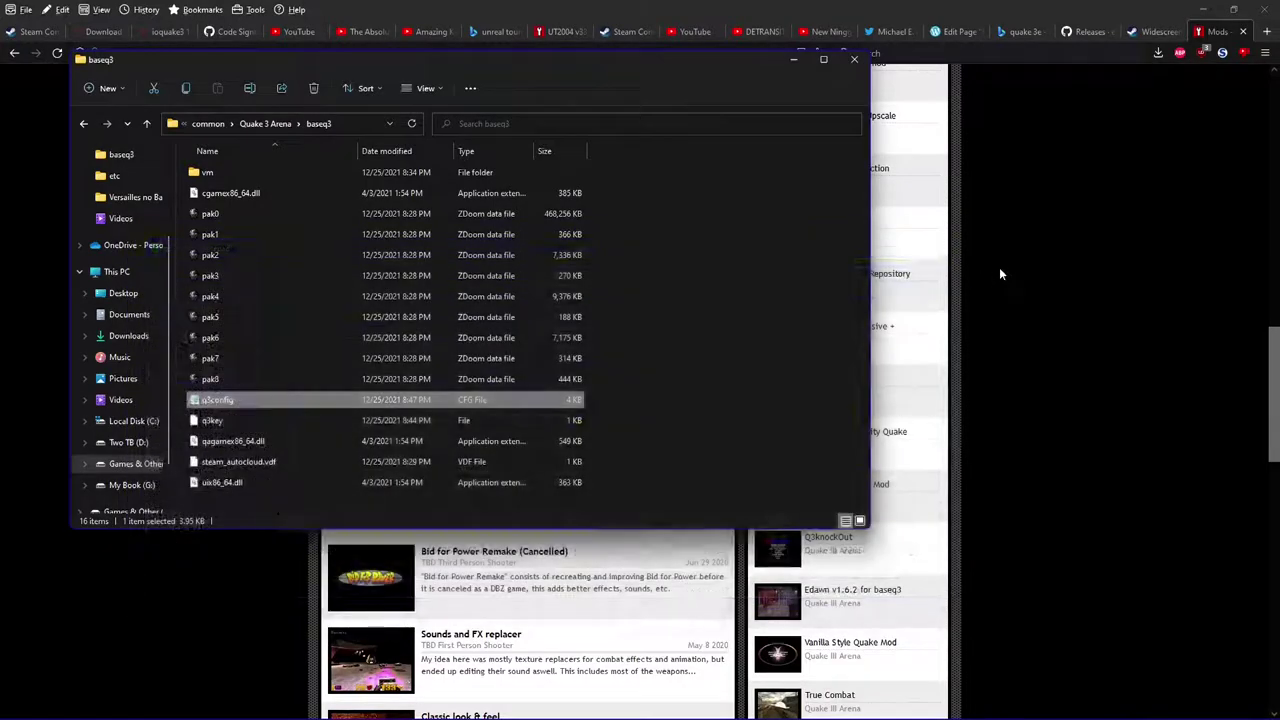
Return to ModDB's Quake III Arena mods list in the browser and look through the older mods further down
left_click(997, 280)
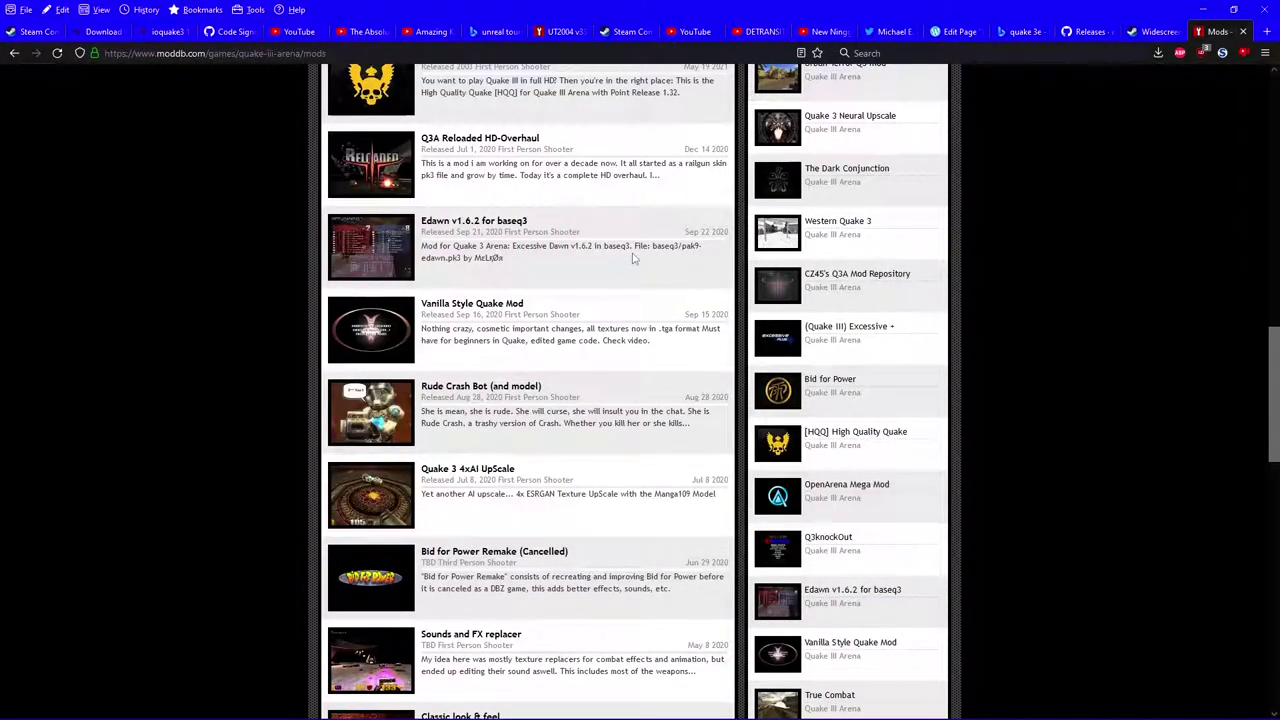
scroll(632, 258, "down", 2)
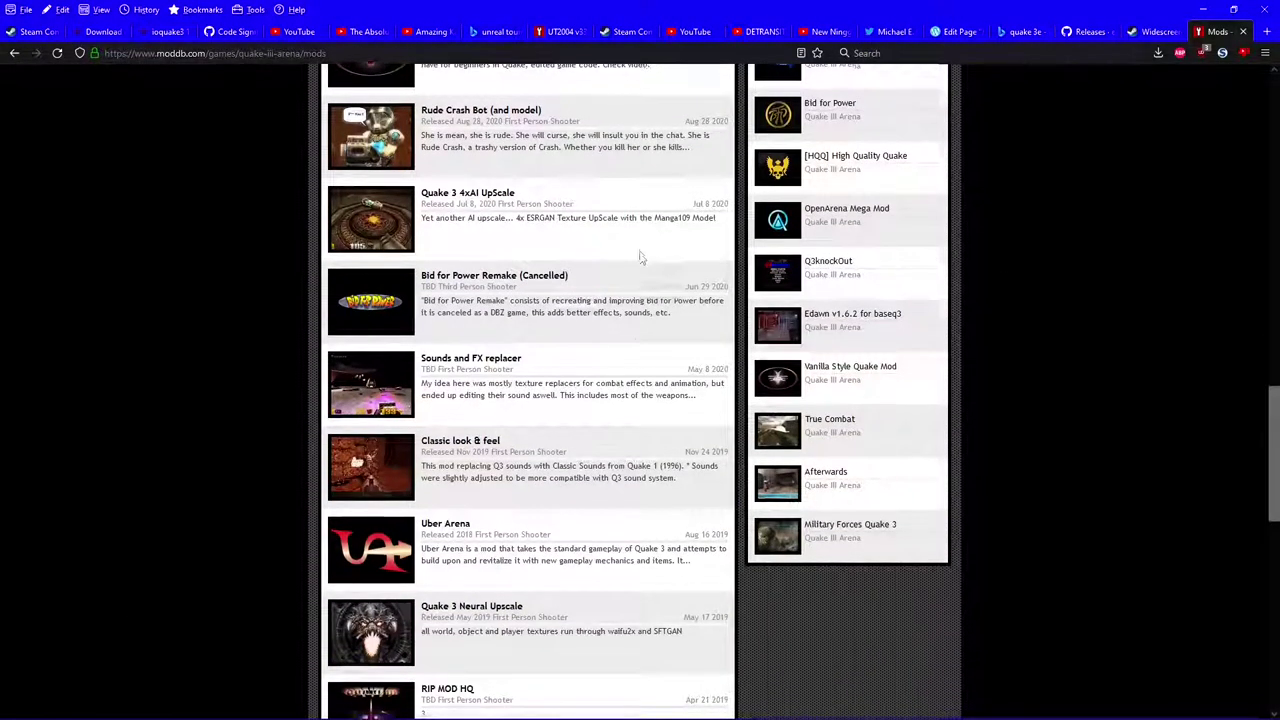
scroll(641, 259, "down", 5)
scroll(636, 259, "down", 4)
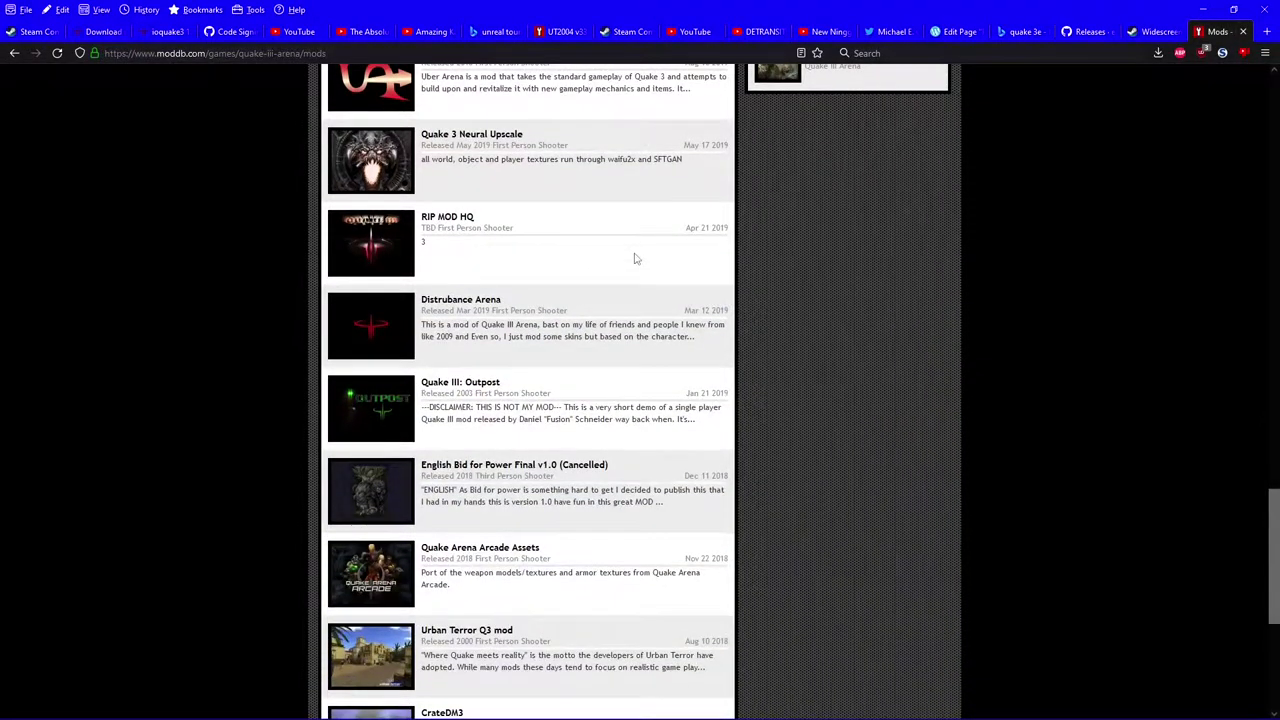
Look through the first page of Quake III Arena mods, from the newest entries down to the oldest
scroll(649, 253, "down", 5)
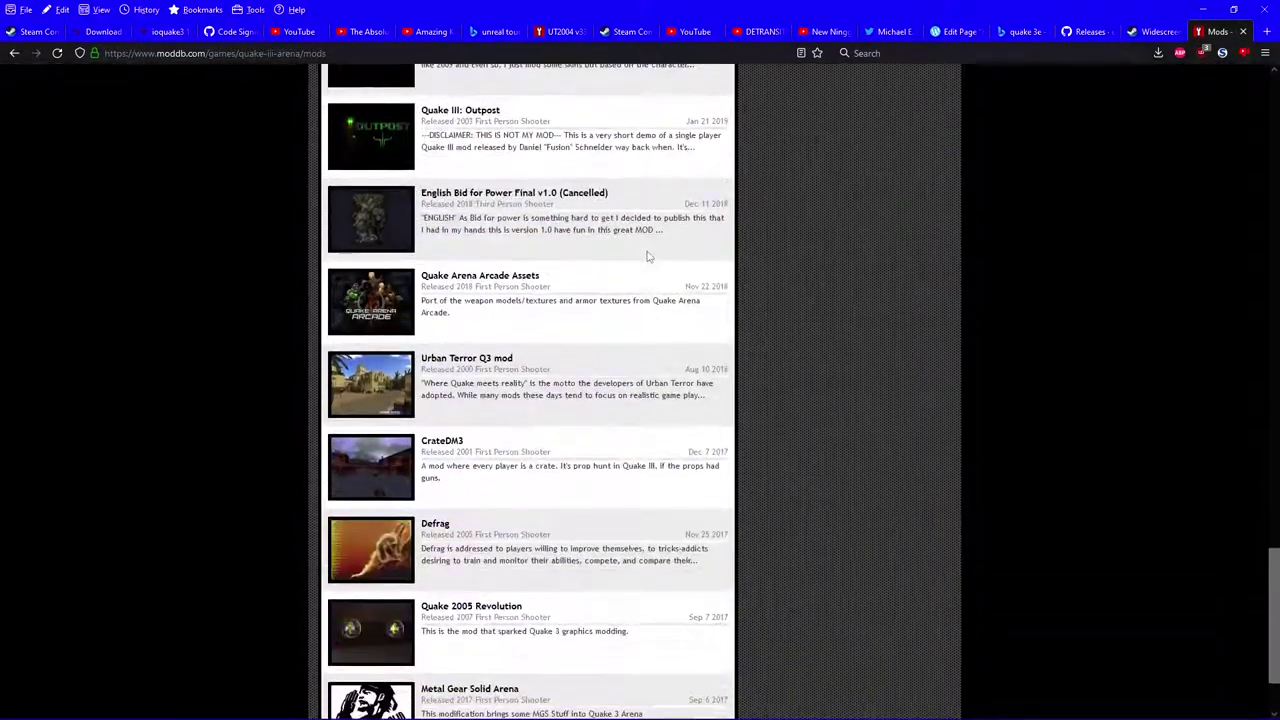
scroll(647, 257, "down", 2)
scroll(645, 281, "up", 5)
scroll(631, 299, "down", 5)
scroll(631, 299, "up", 20)
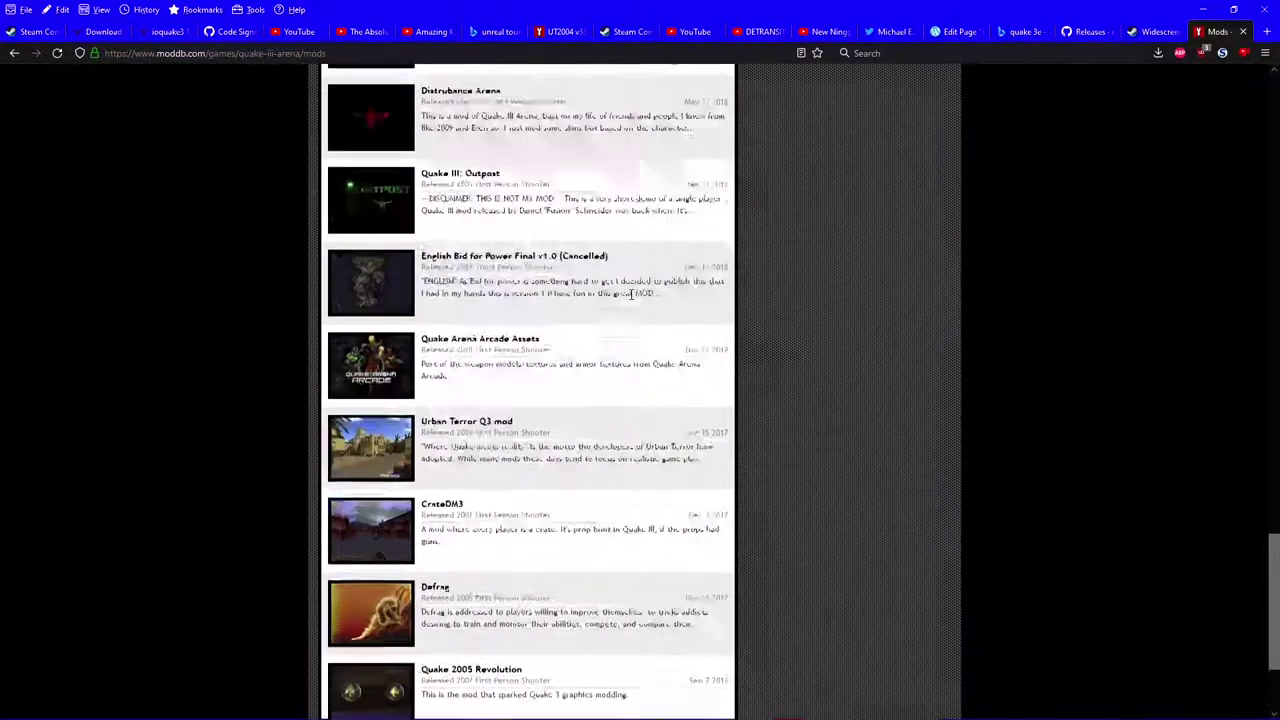
scroll(633, 299, "up", 12)
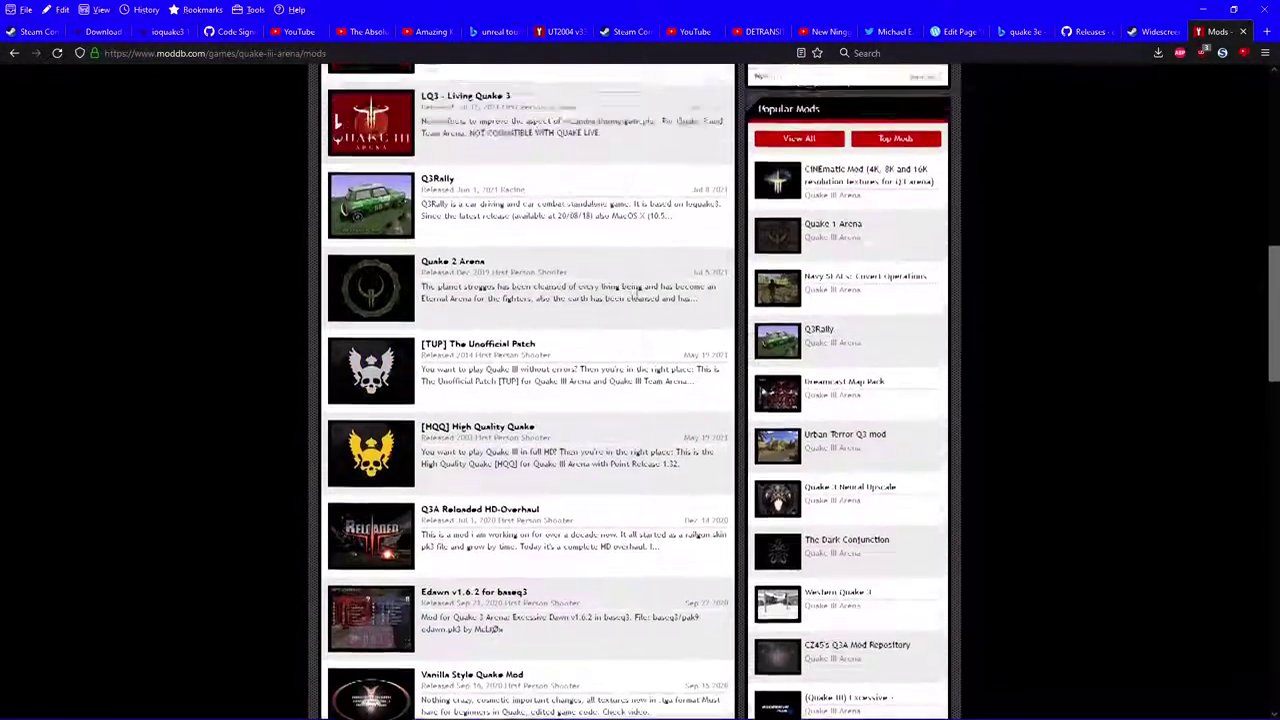
scroll(636, 284, "up", 3)
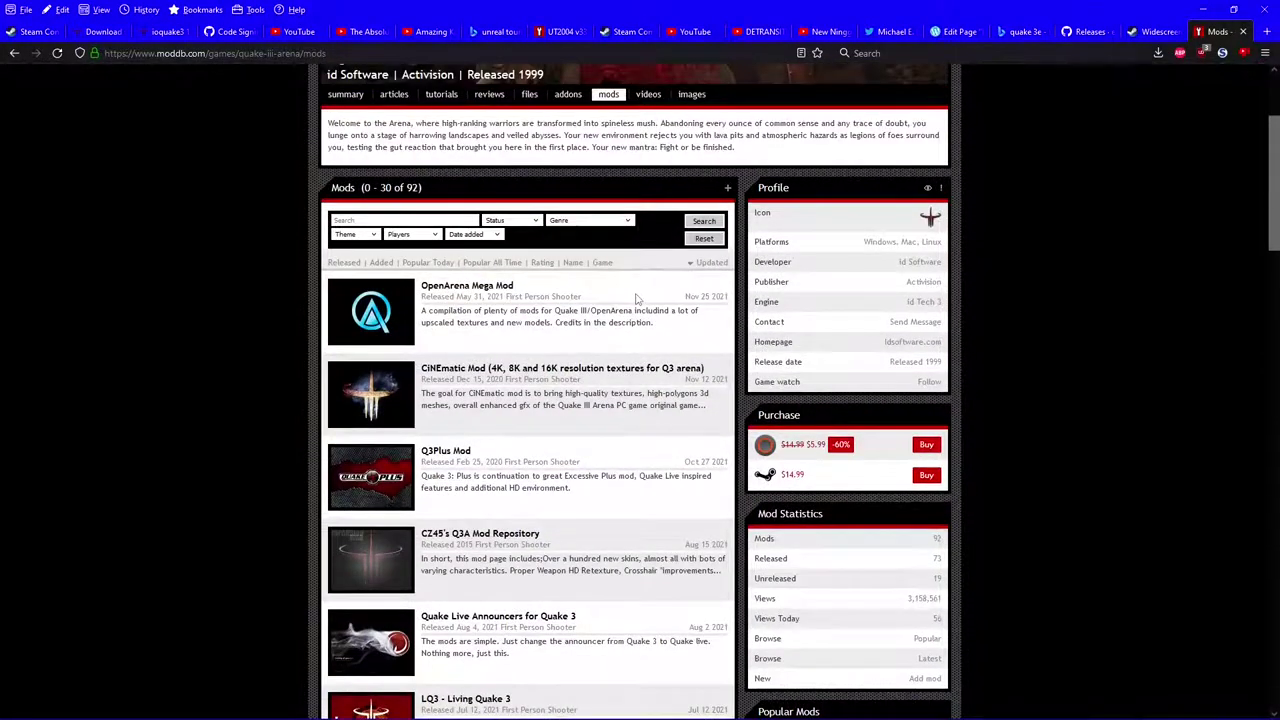
scroll(561, 407, "down", 4)
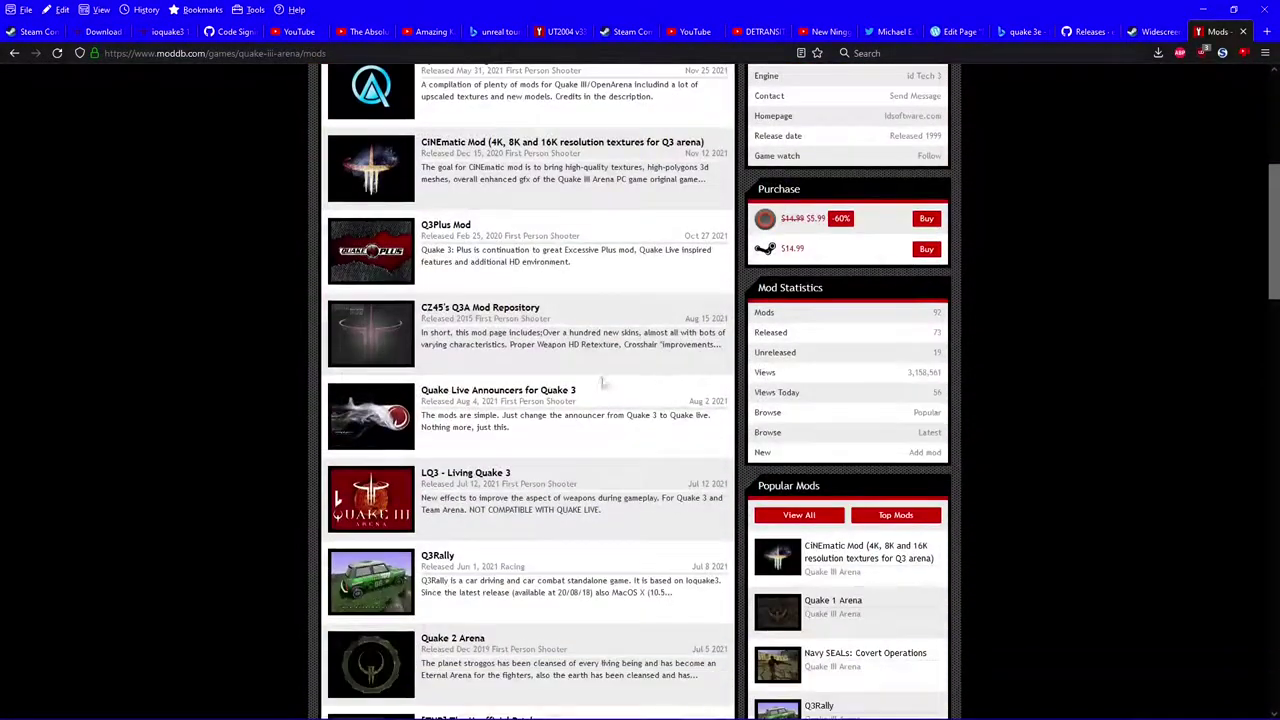
scroll(603, 378, "up", 1)
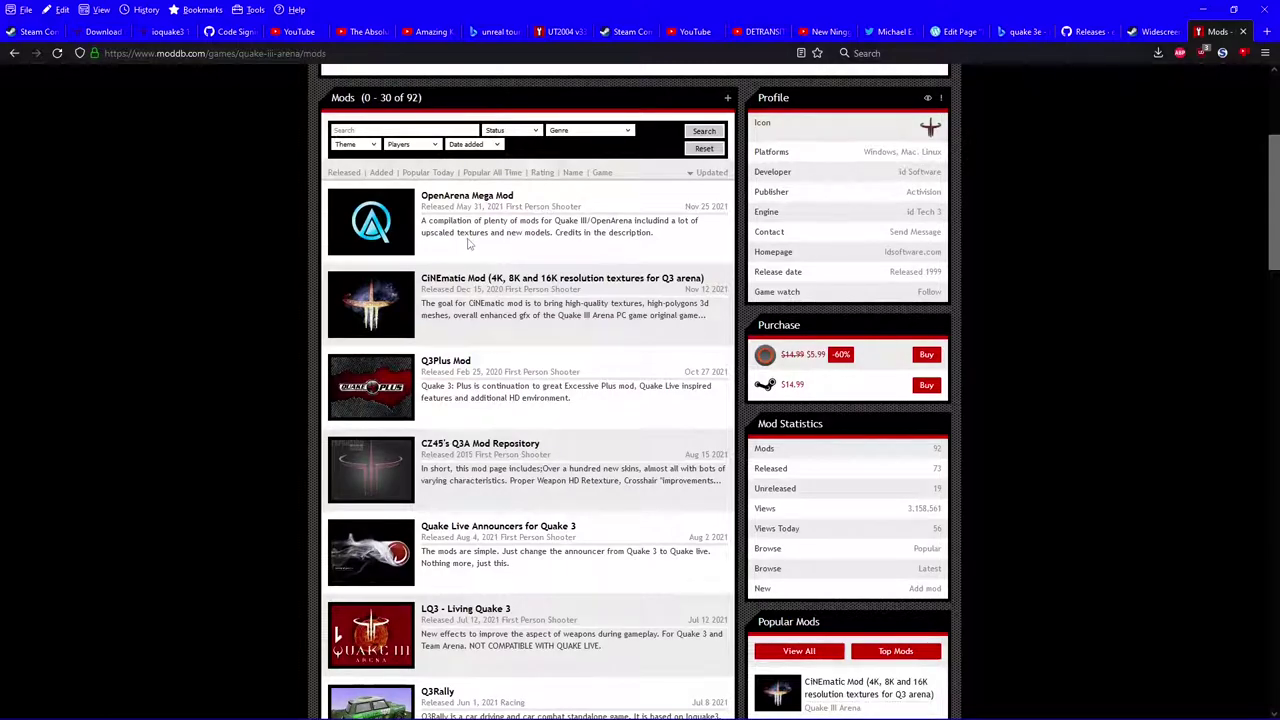
scroll(530, 323, "down", 15)
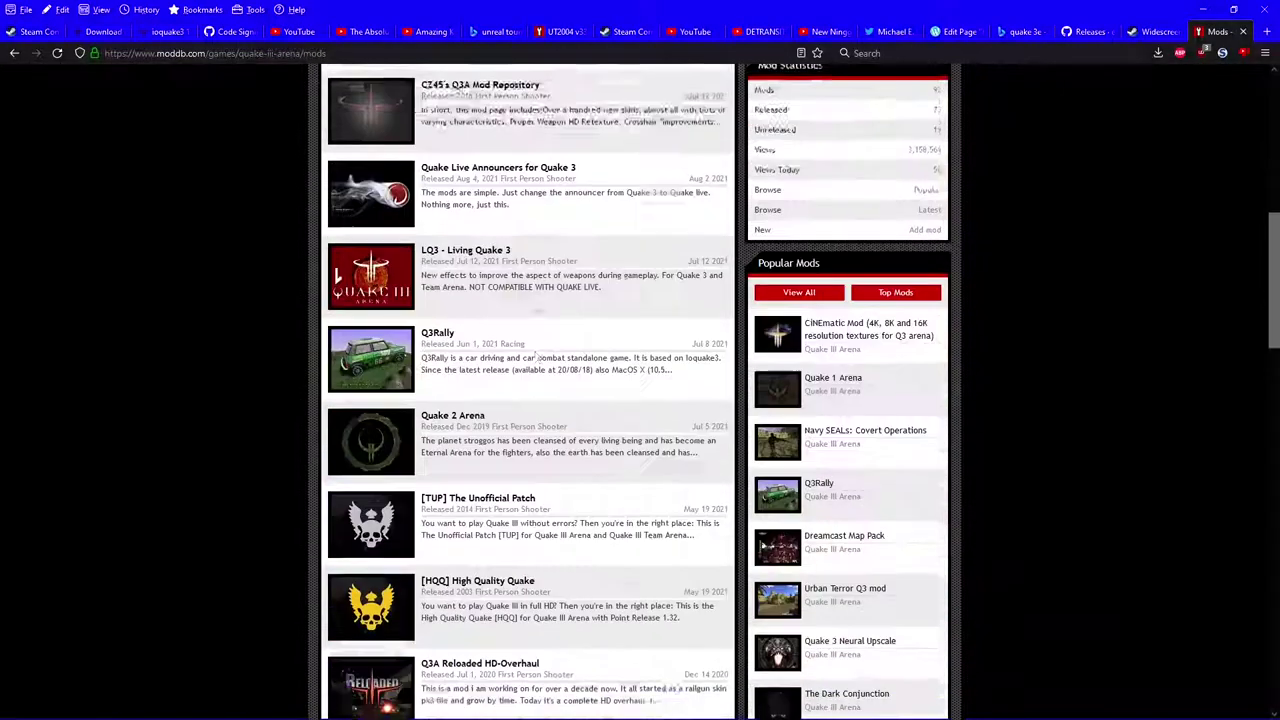
scroll(540, 360, "down", 5)
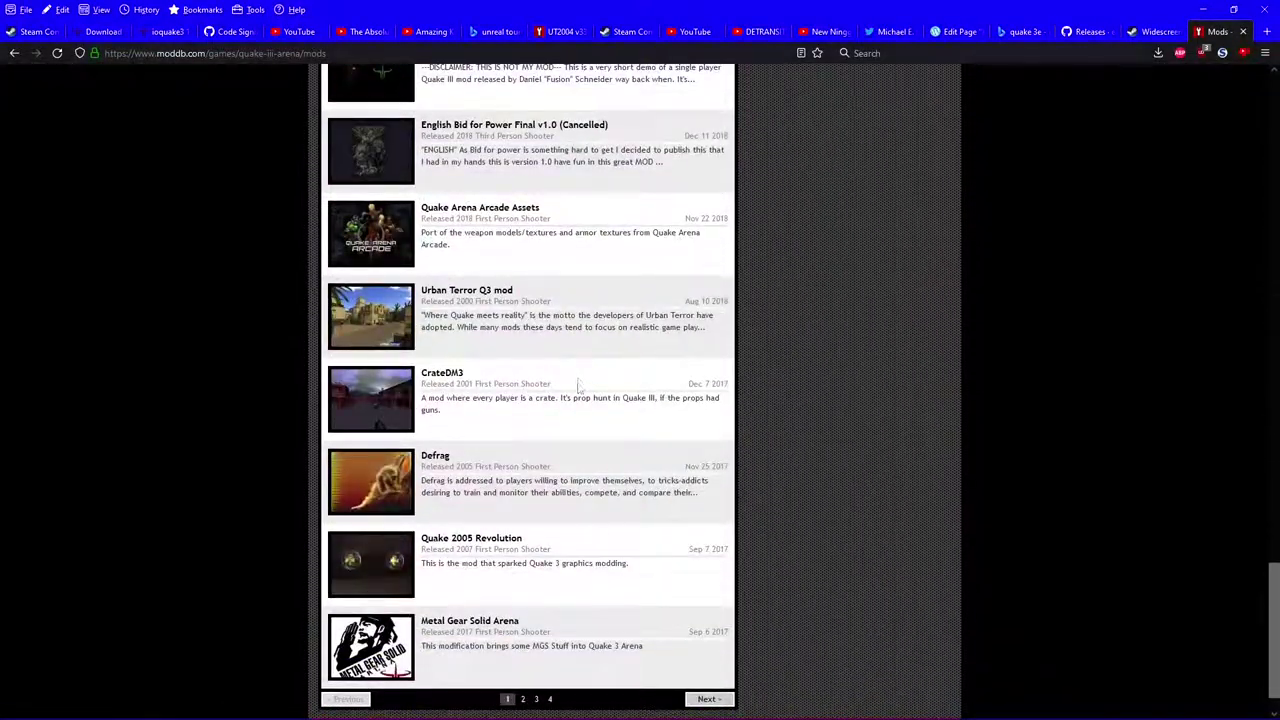
Go to page 2 of the mods list and open the Dreamcast Map Pack page in a new tab
left_click(527, 653)
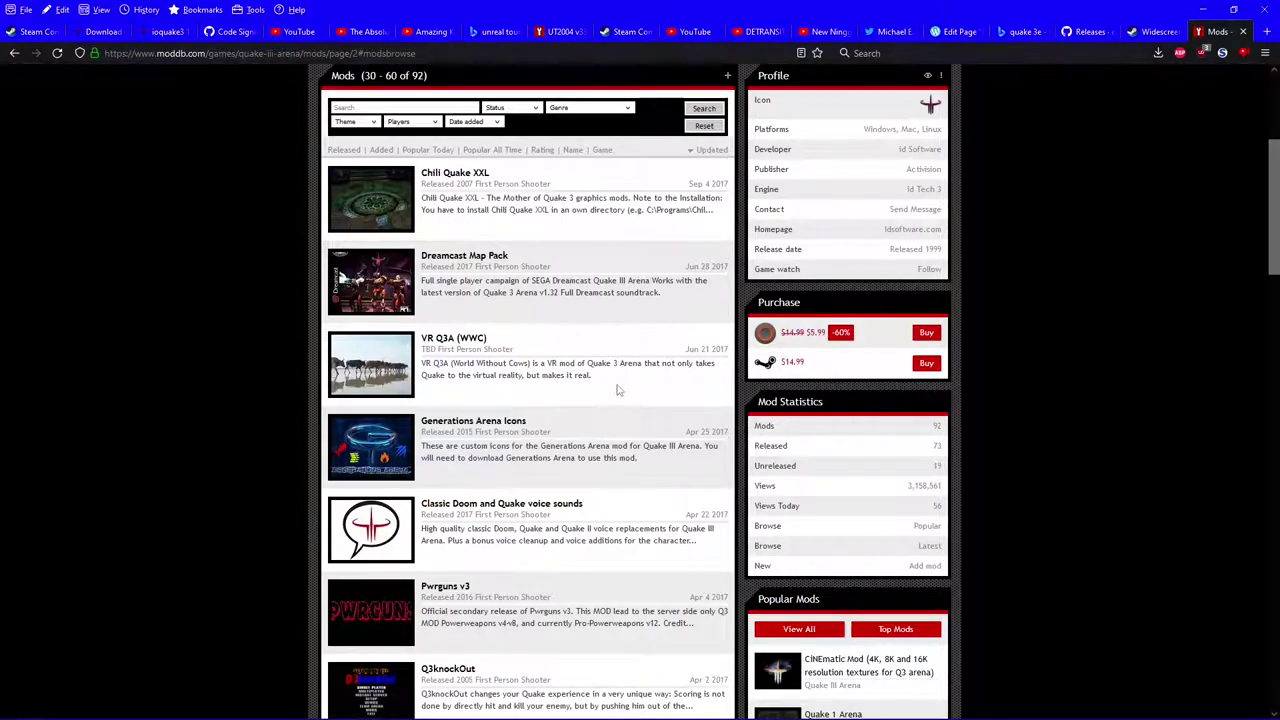
right_click(511, 262)
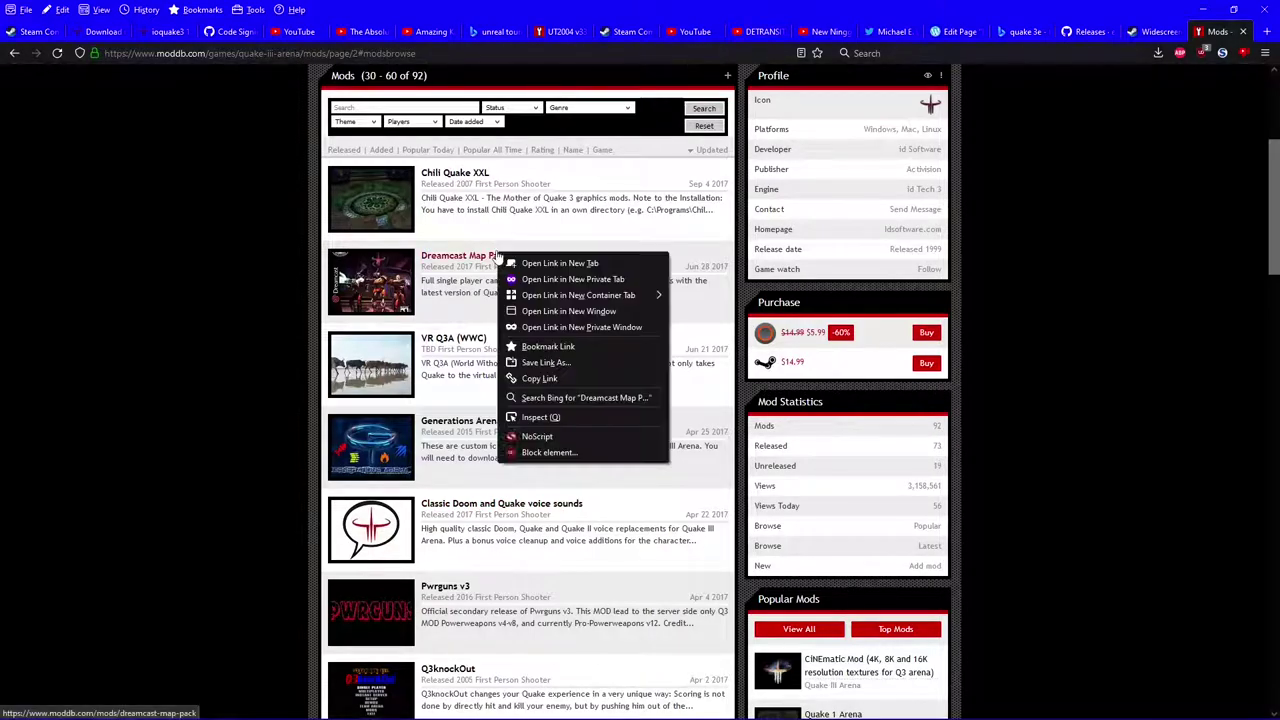
left_click(524, 262)
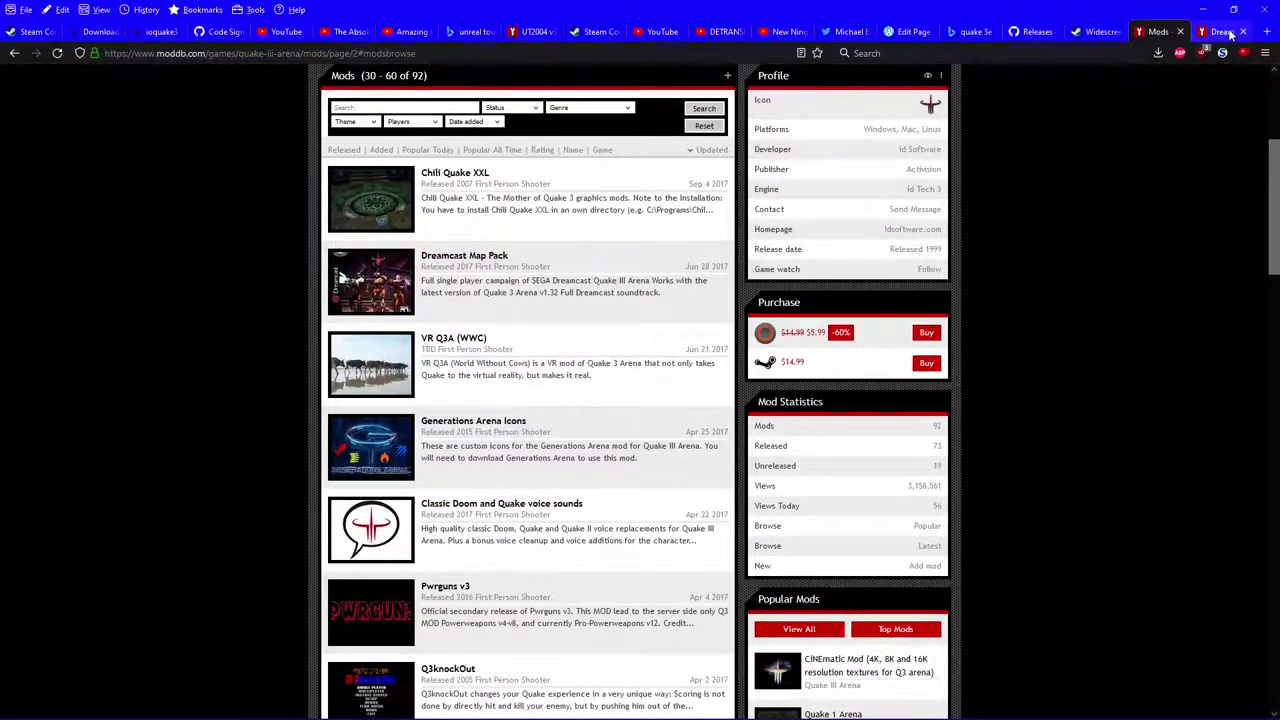
left_click(1222, 31)
scroll(588, 345, "down", 3)
scroll(588, 345, "up", 3)
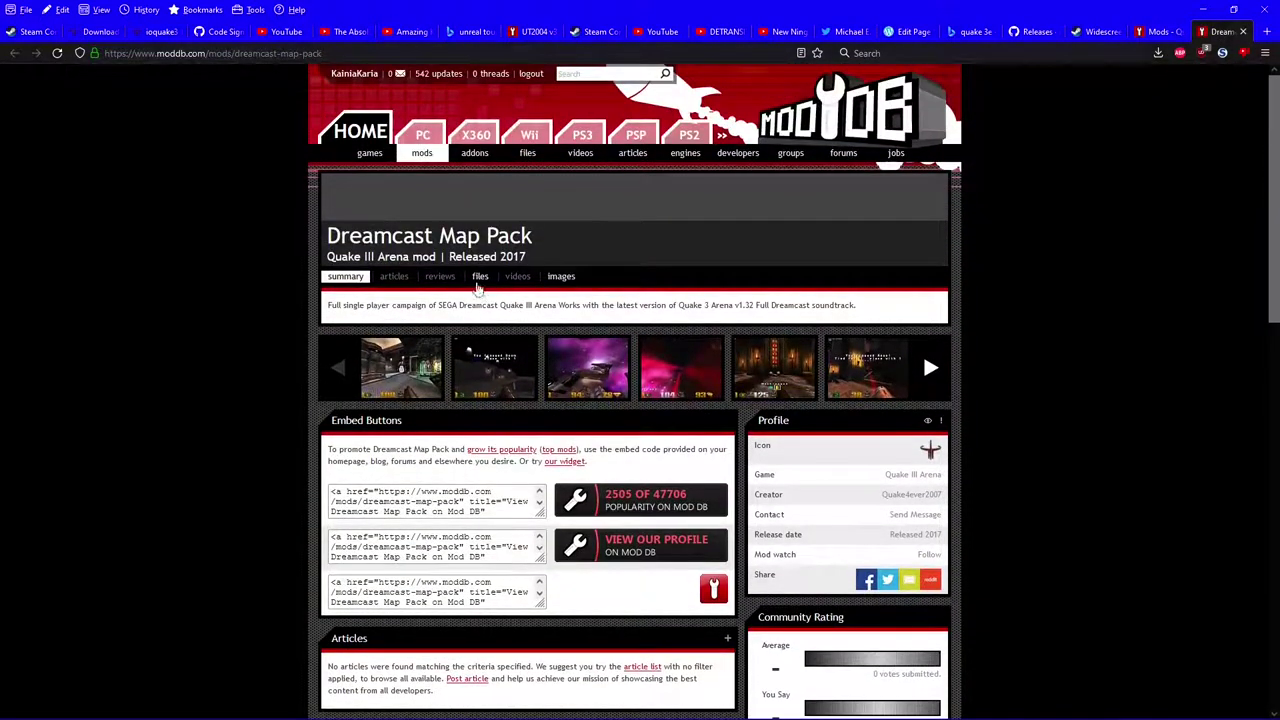
Download dc_mappack.3.zip from the Dreamcast Map Pack's files, saving it to disk, and close the mod's tab
left_click(480, 276)
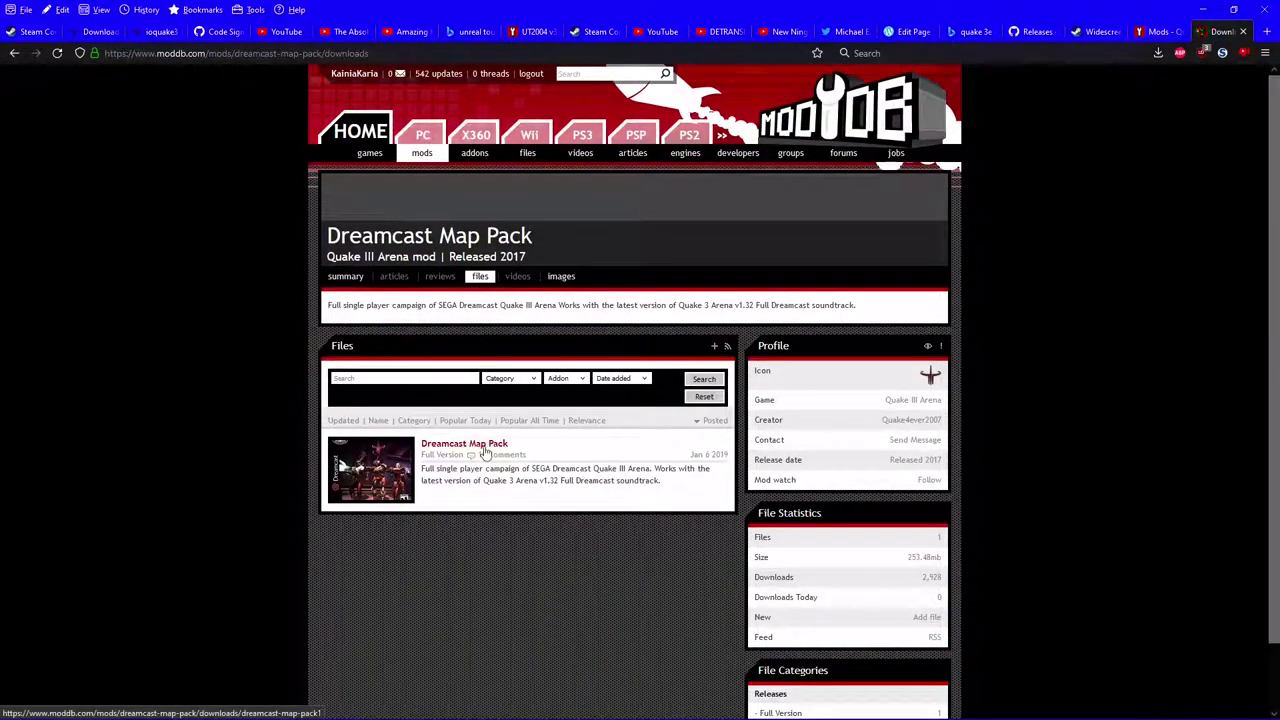
left_click(487, 446)
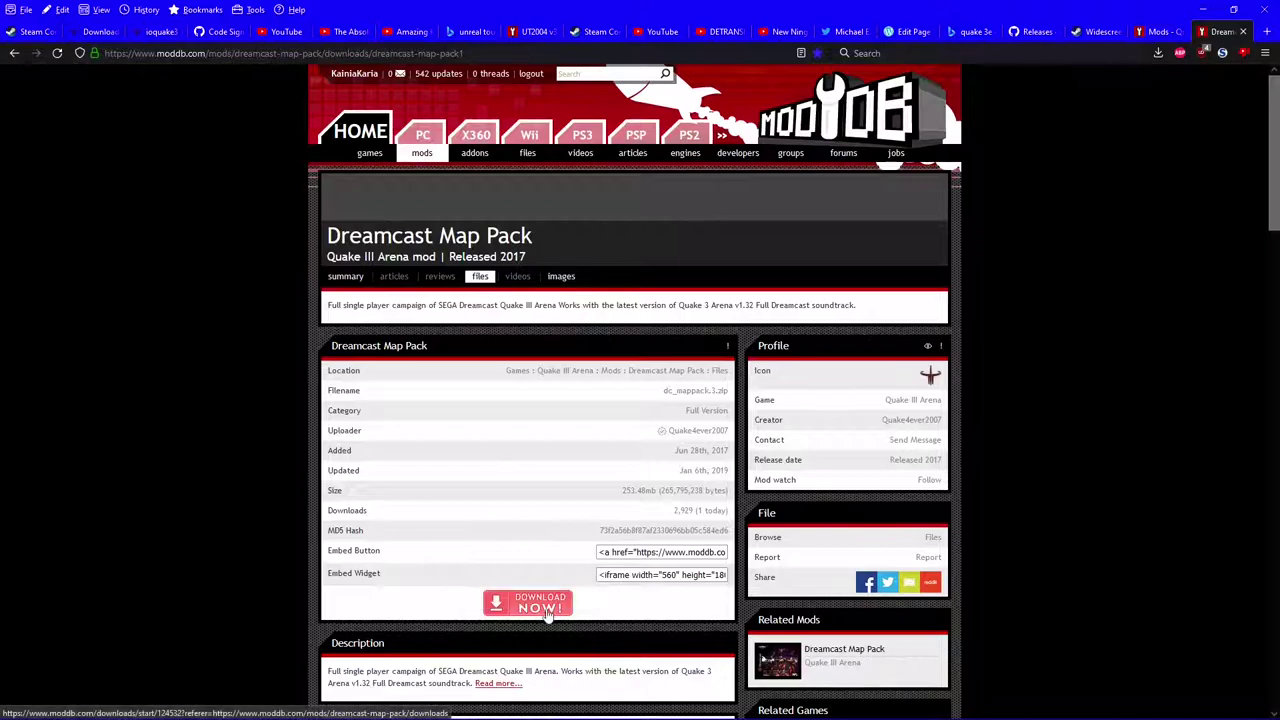
left_click(548, 607)
left_click(520, 222)
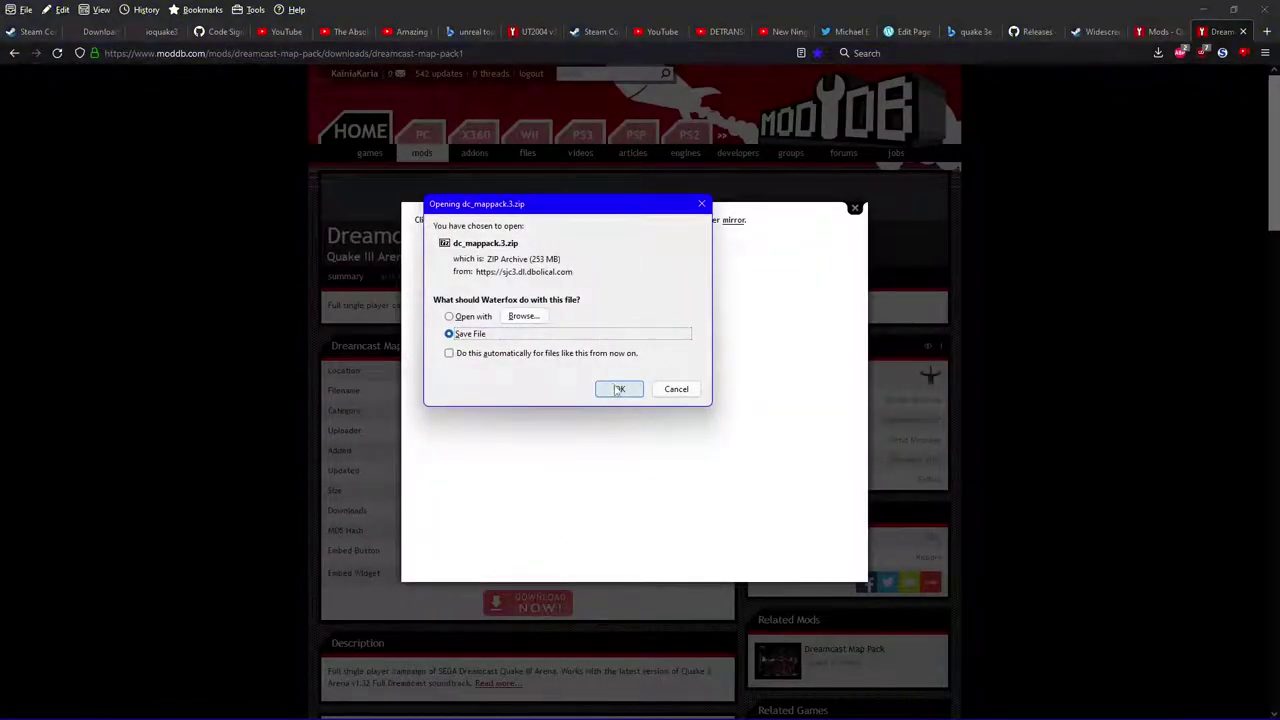
left_click(620, 390)
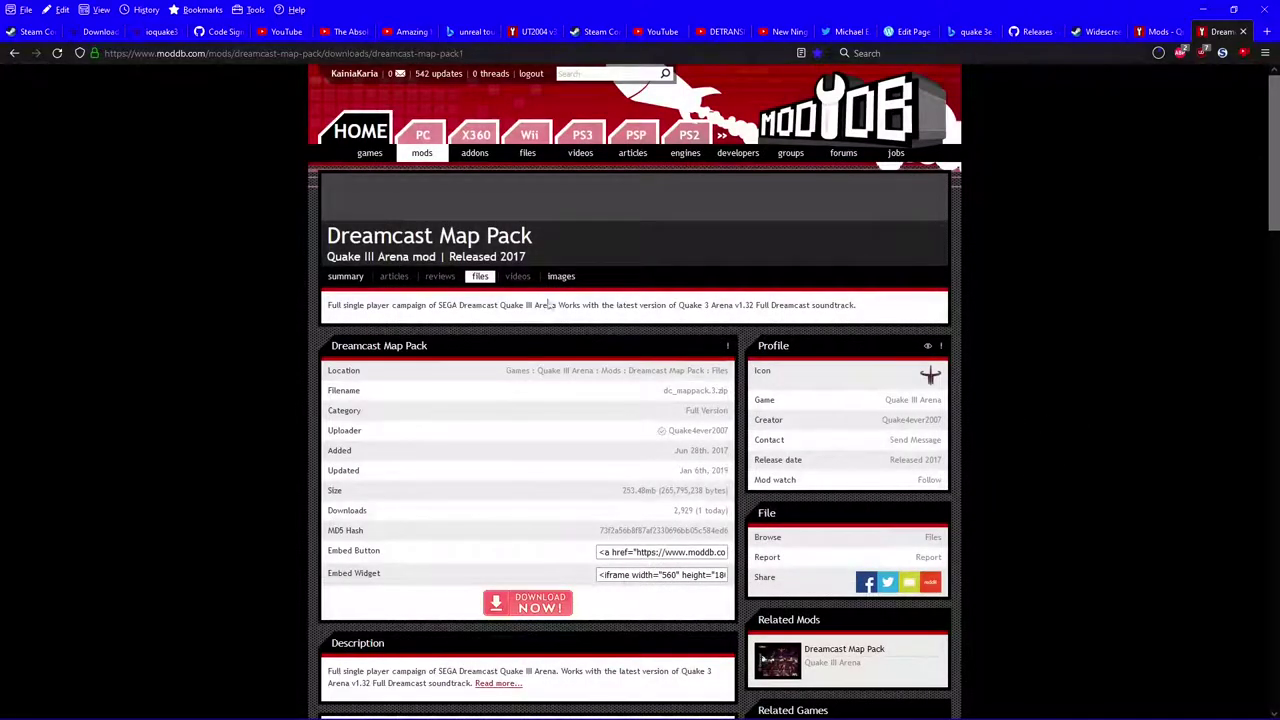
left_click(481, 278)
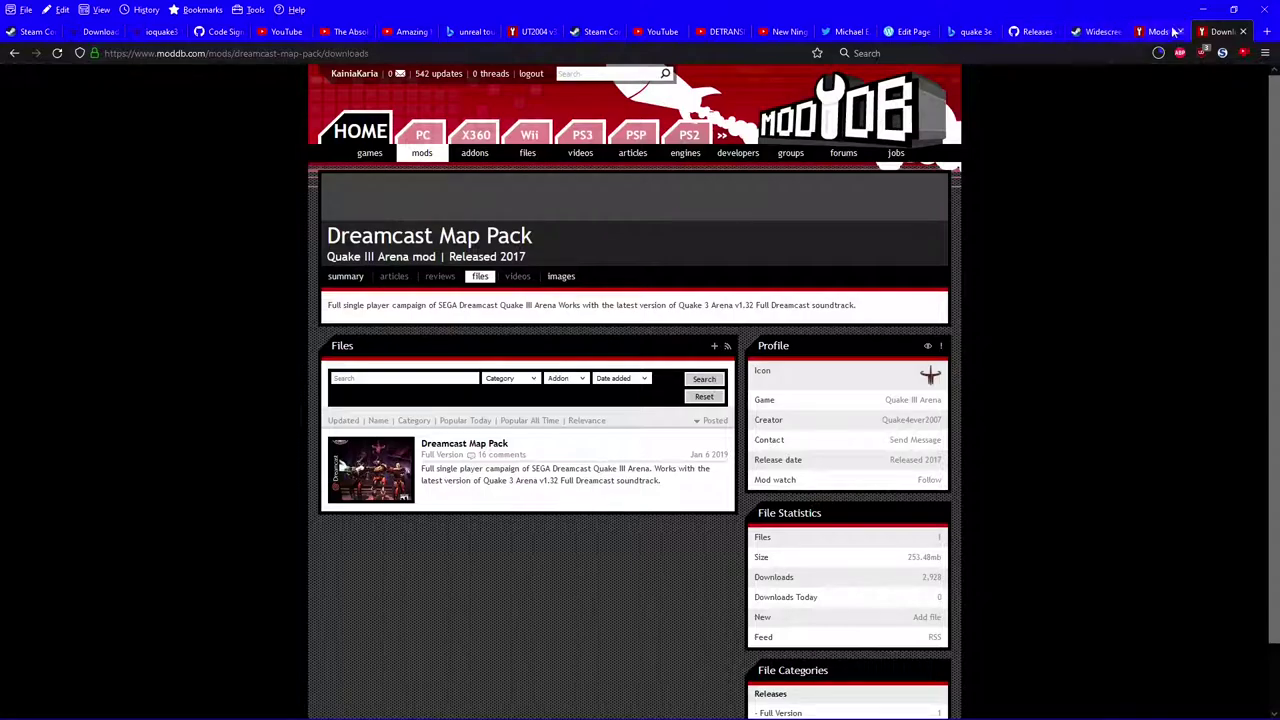
left_click(1240, 32)
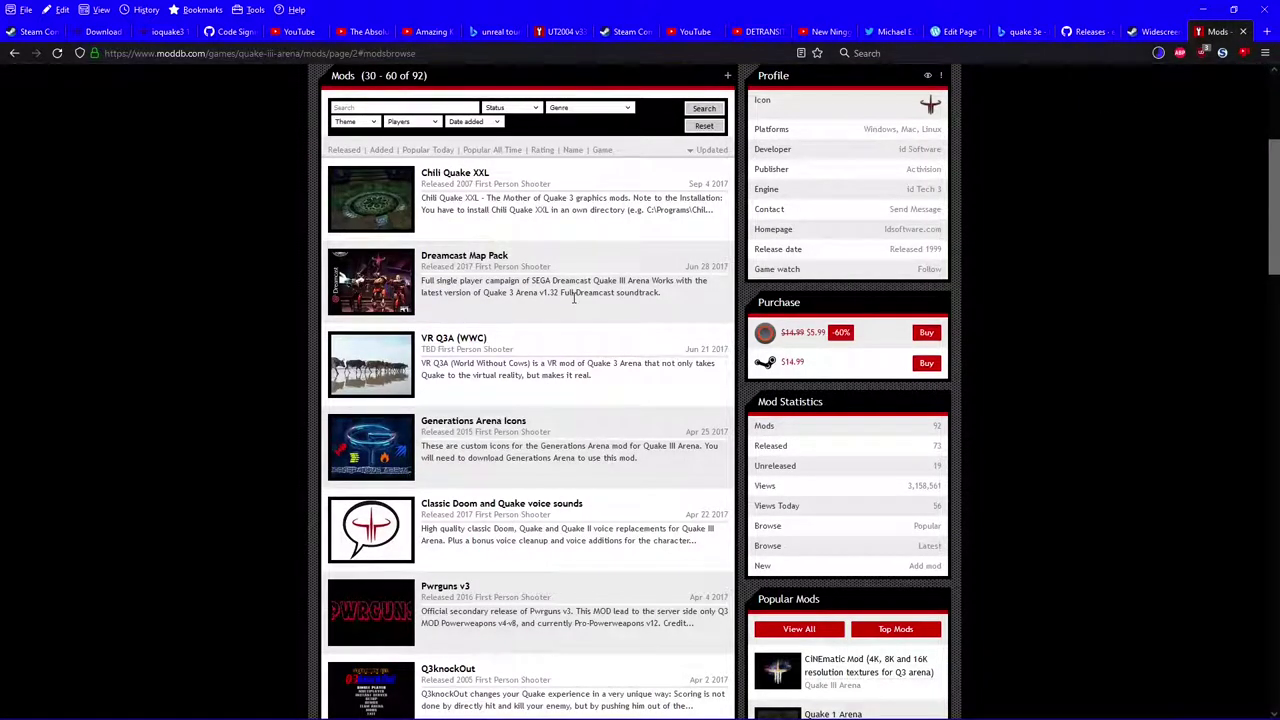
Look through the mods on page 2 of the list down to its end
scroll(572, 296, "down", 5)
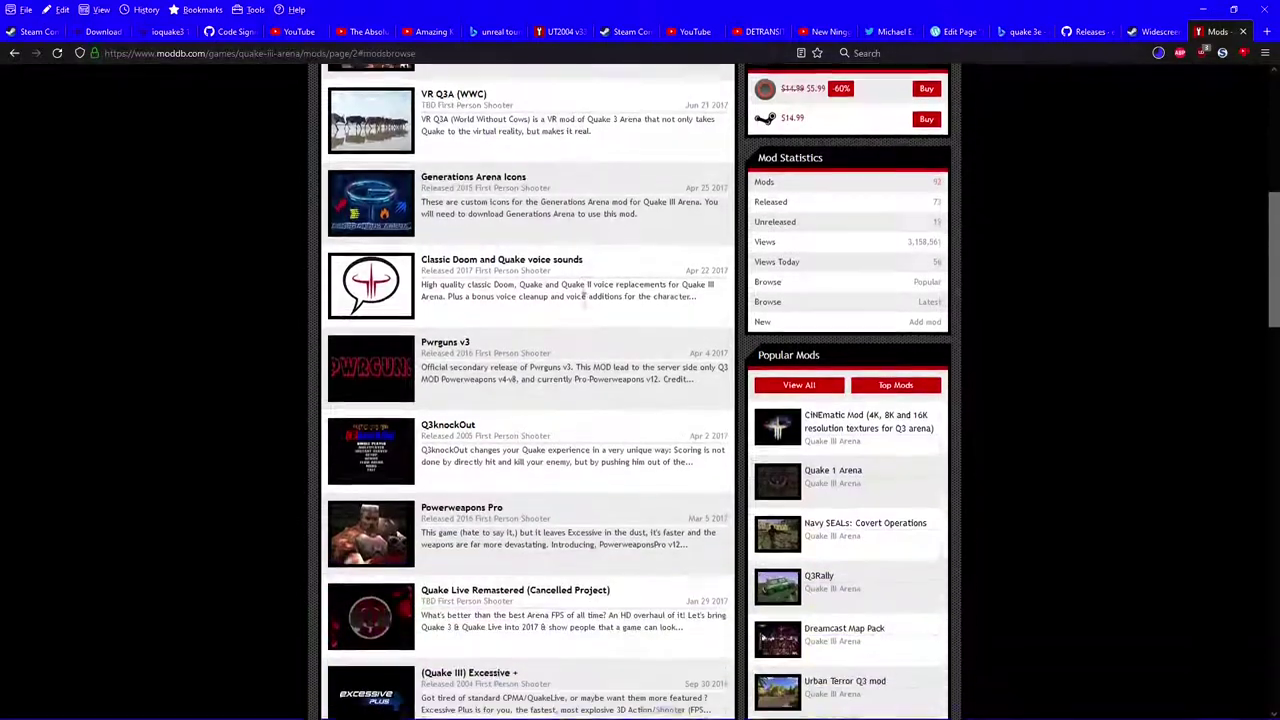
scroll(580, 313, "down", 2)
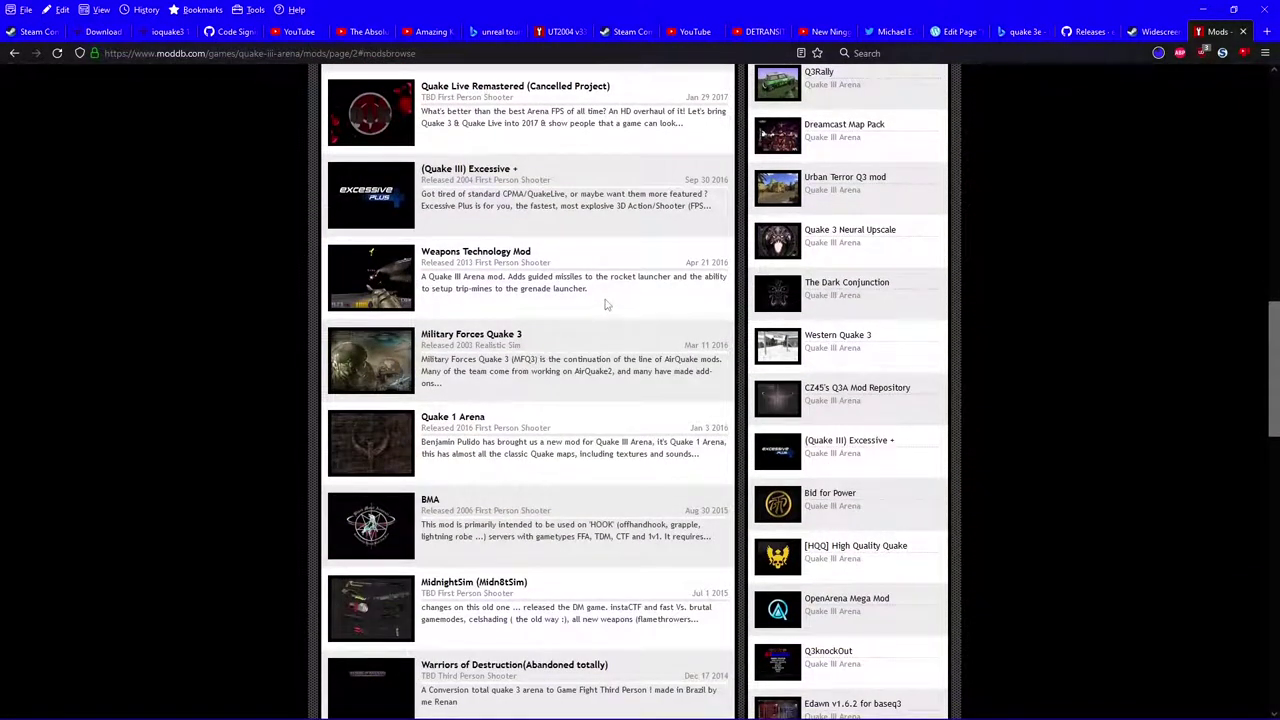
scroll(600, 308, "down", 1)
scroll(605, 305, "down", 2)
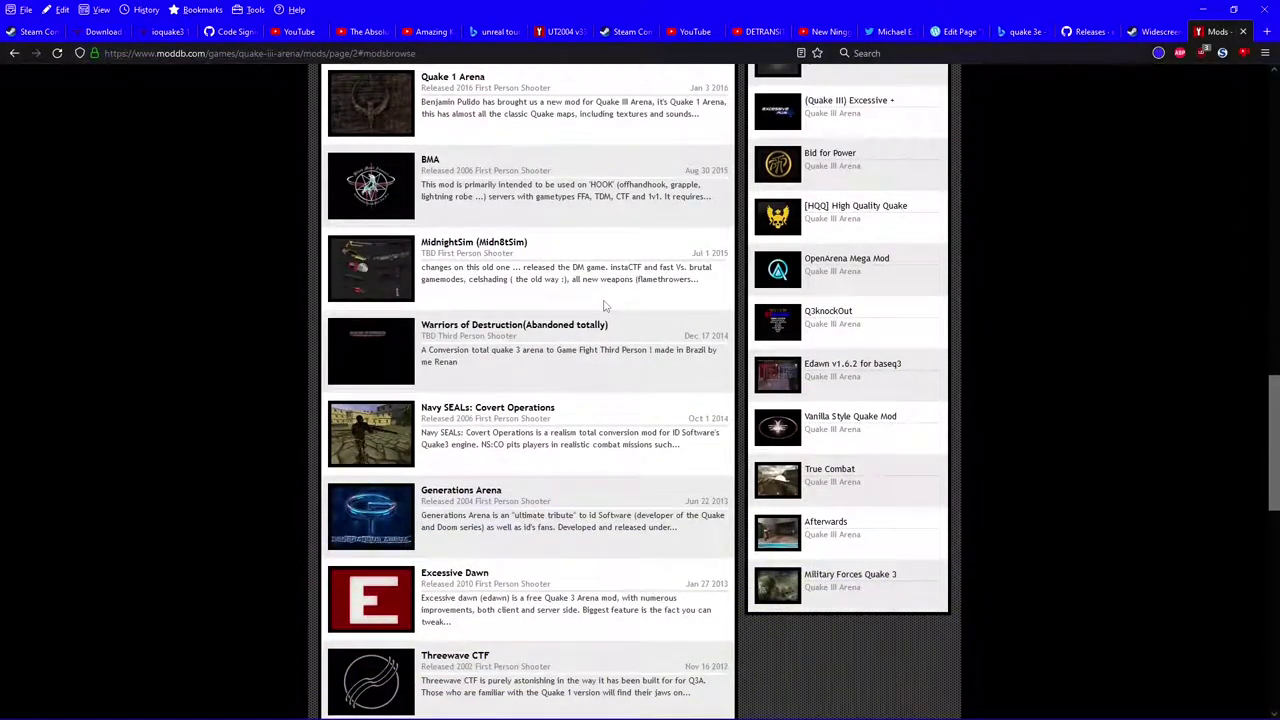
scroll(605, 305, "down", 1)
scroll(604, 308, "down", 5)
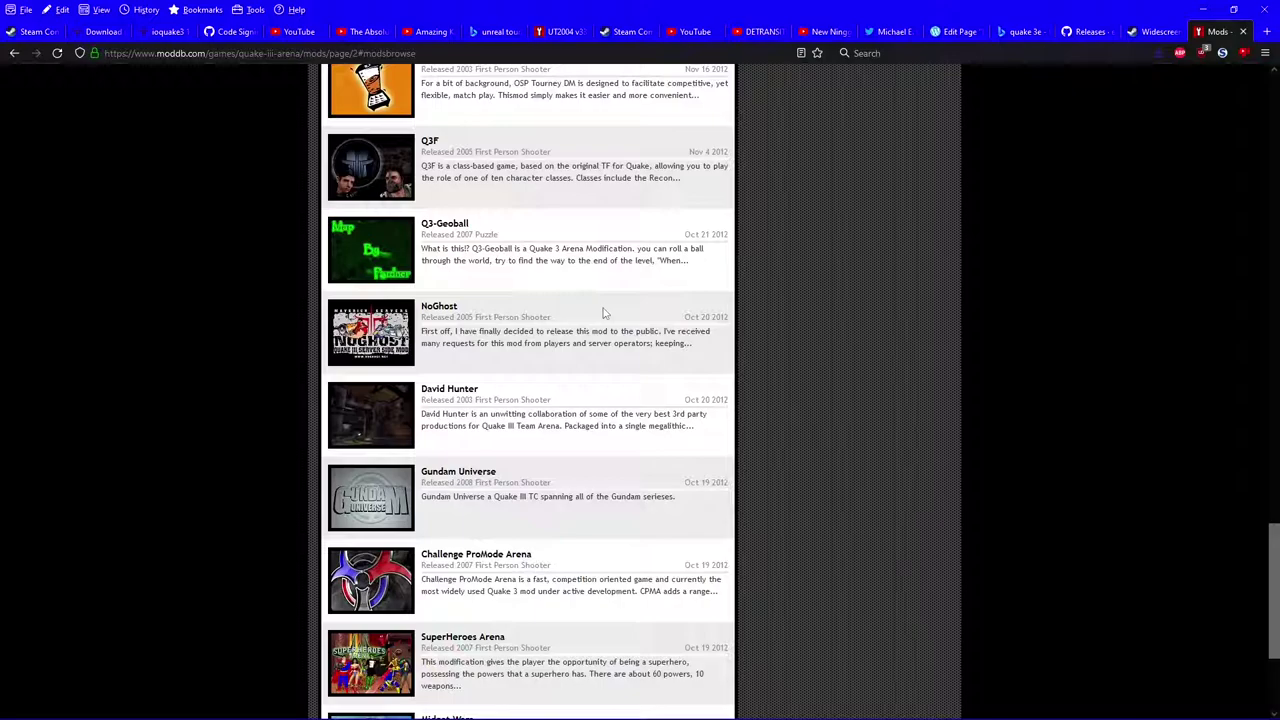
scroll(608, 315, "down", 1)
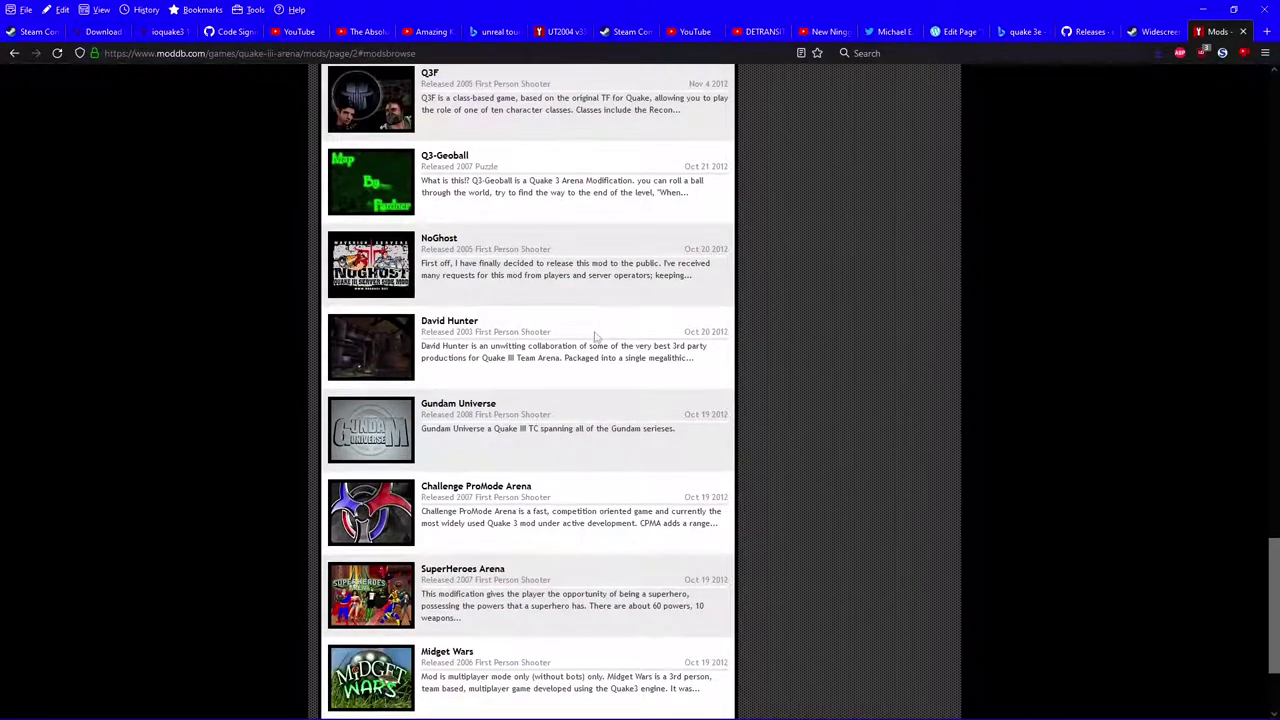
scroll(600, 330, "down", 1)
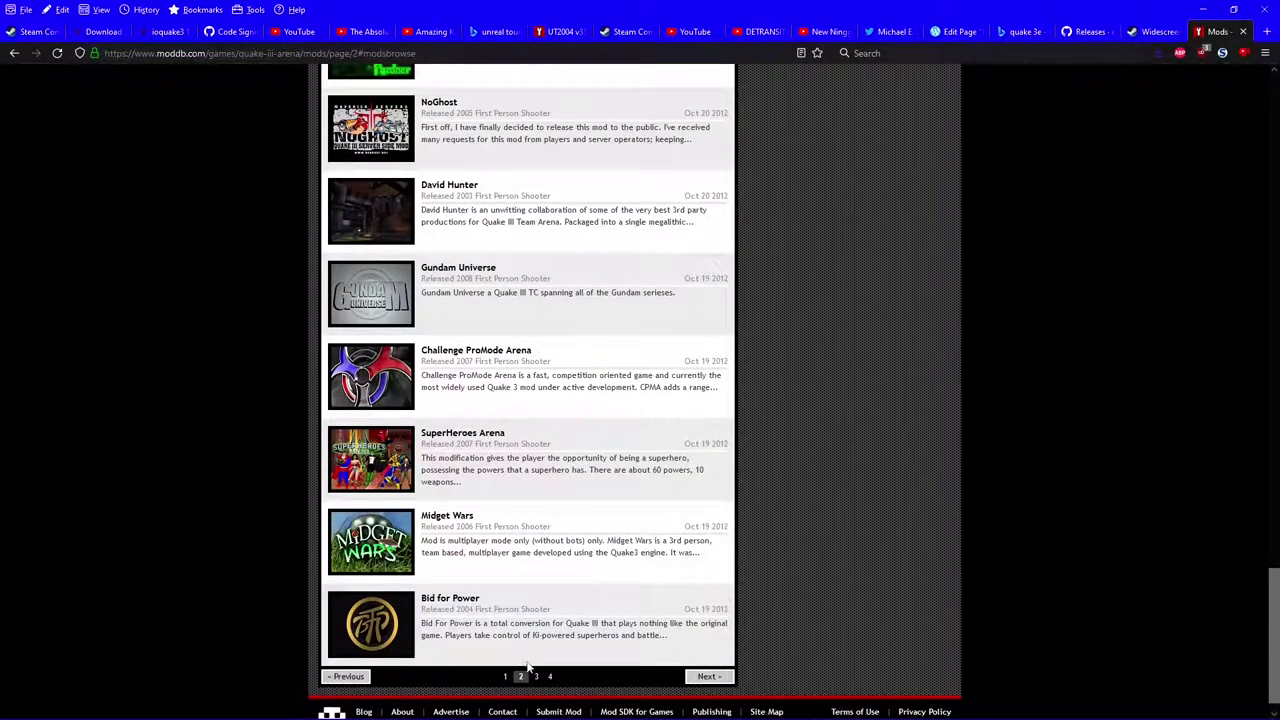
Go to page 3 of the mods list and look through its entries down to X-Buster and Q3 Dogfight
left_click(537, 678)
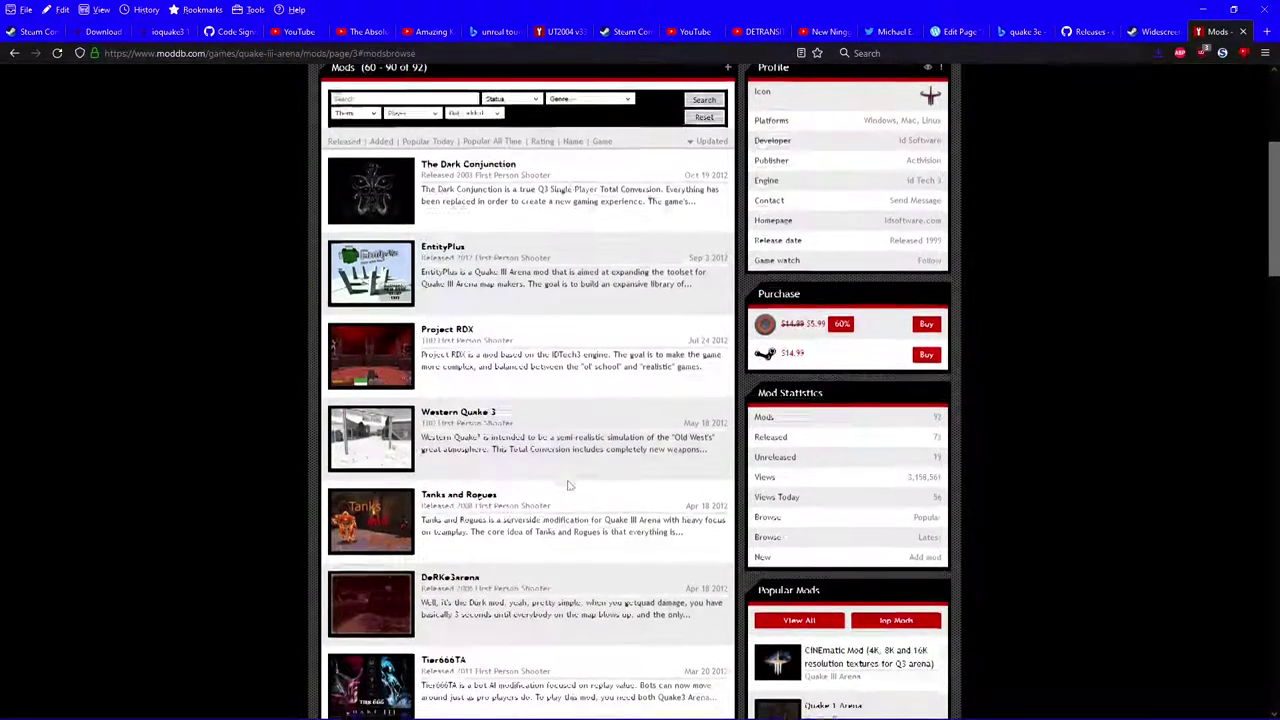
scroll(578, 480, "down", 2)
scroll(583, 462, "down", 3)
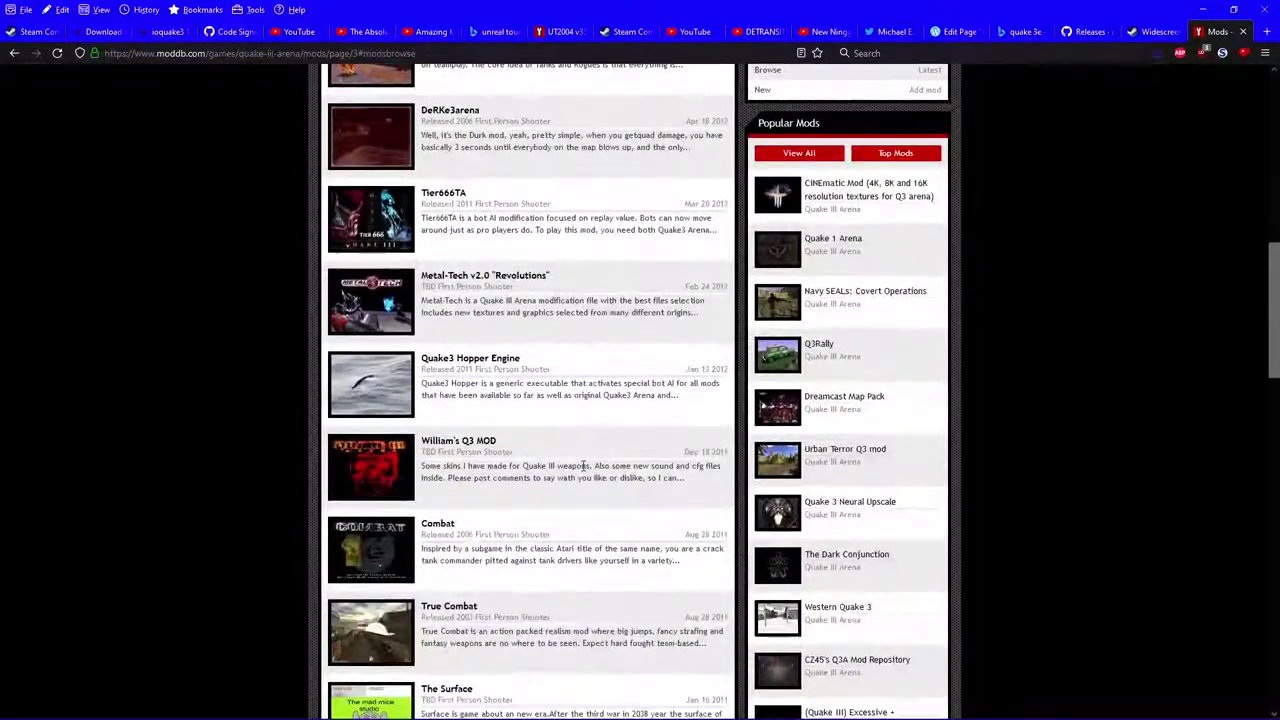
scroll(583, 466, "down", 2)
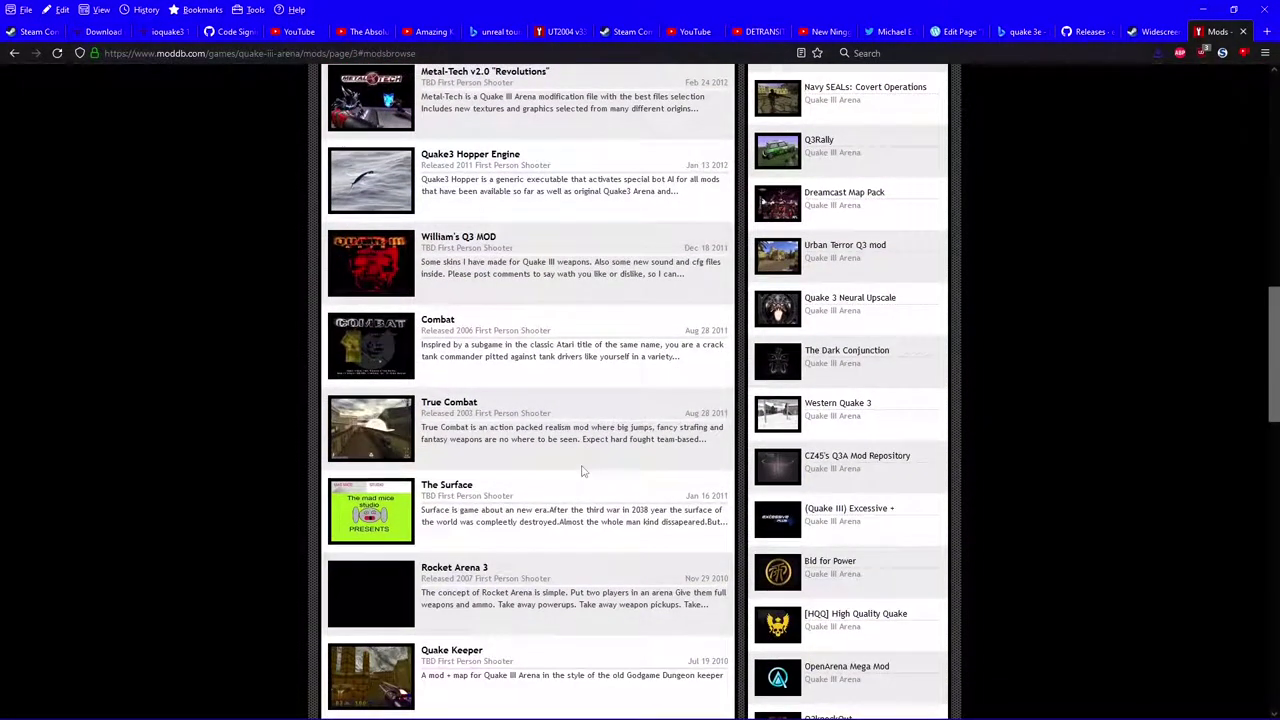
scroll(583, 471, "down", 3)
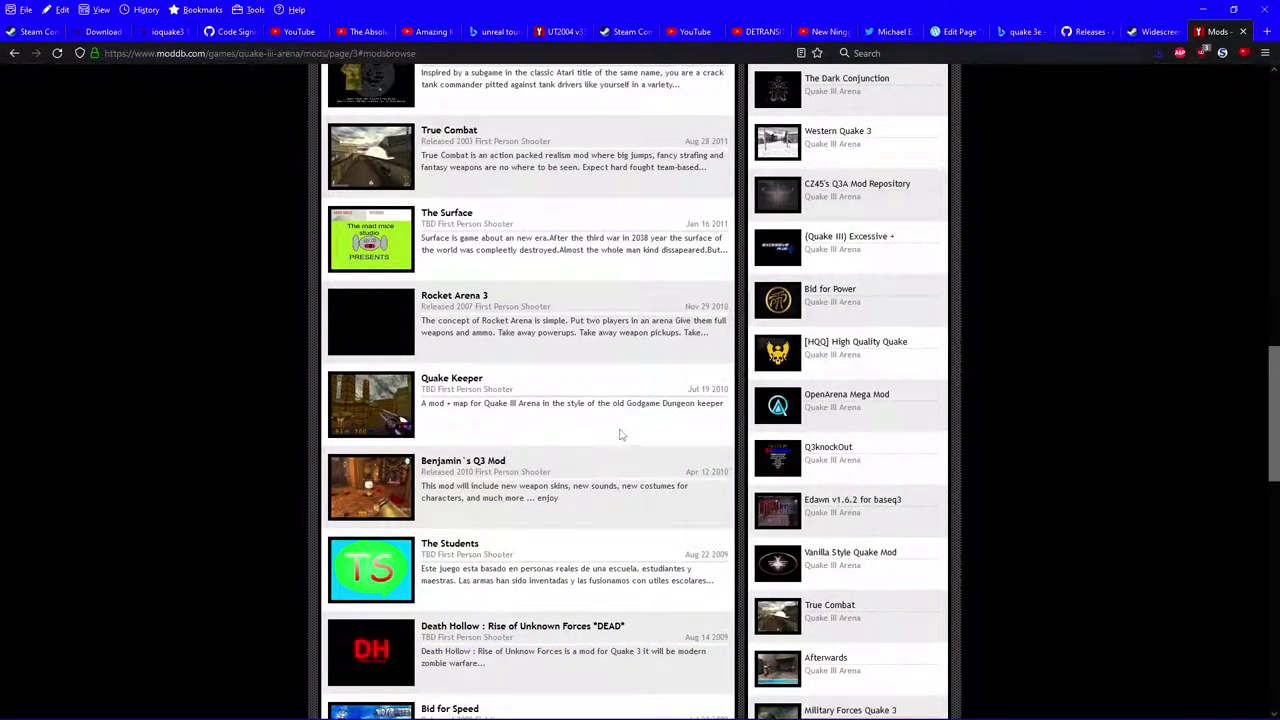
scroll(618, 436, "down", 2)
scroll(641, 556, "down", 1)
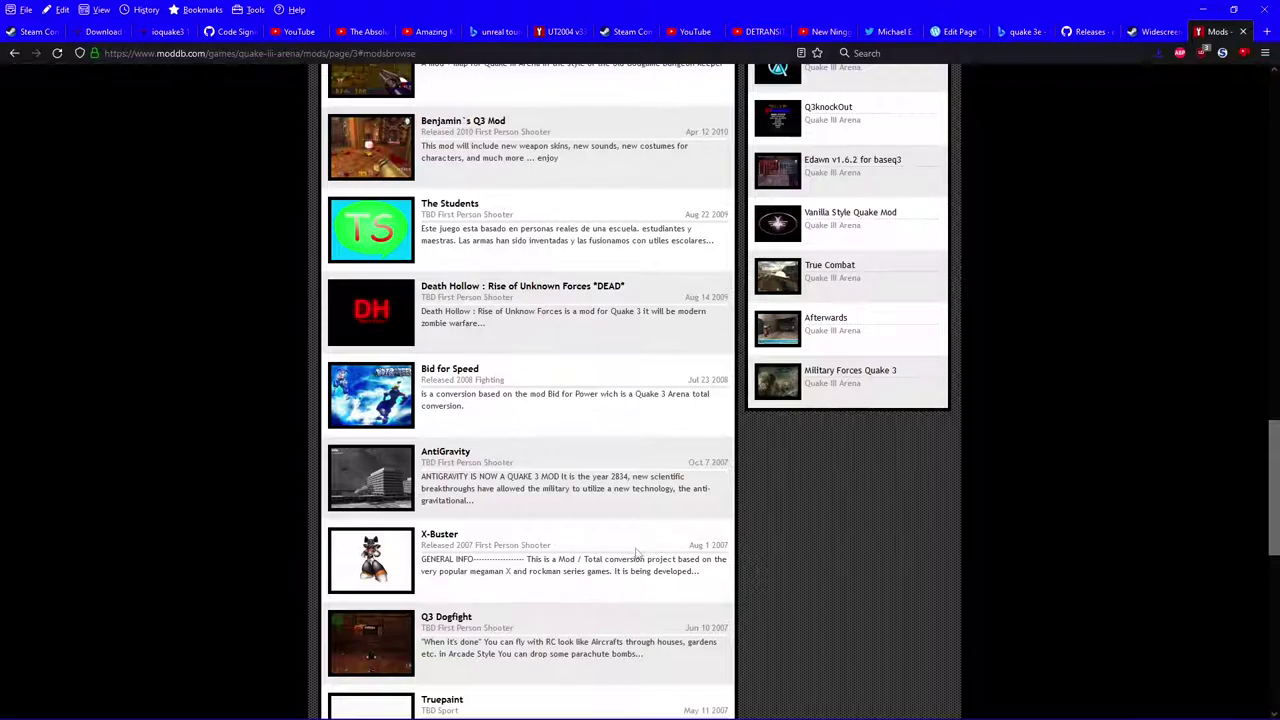
Open the downloaded dc_mappack.3.zip and extract dc_mappack.pk3 into Quake 3 Arena's baseq3 folder
left_click(1160, 50)
left_click(1084, 78)
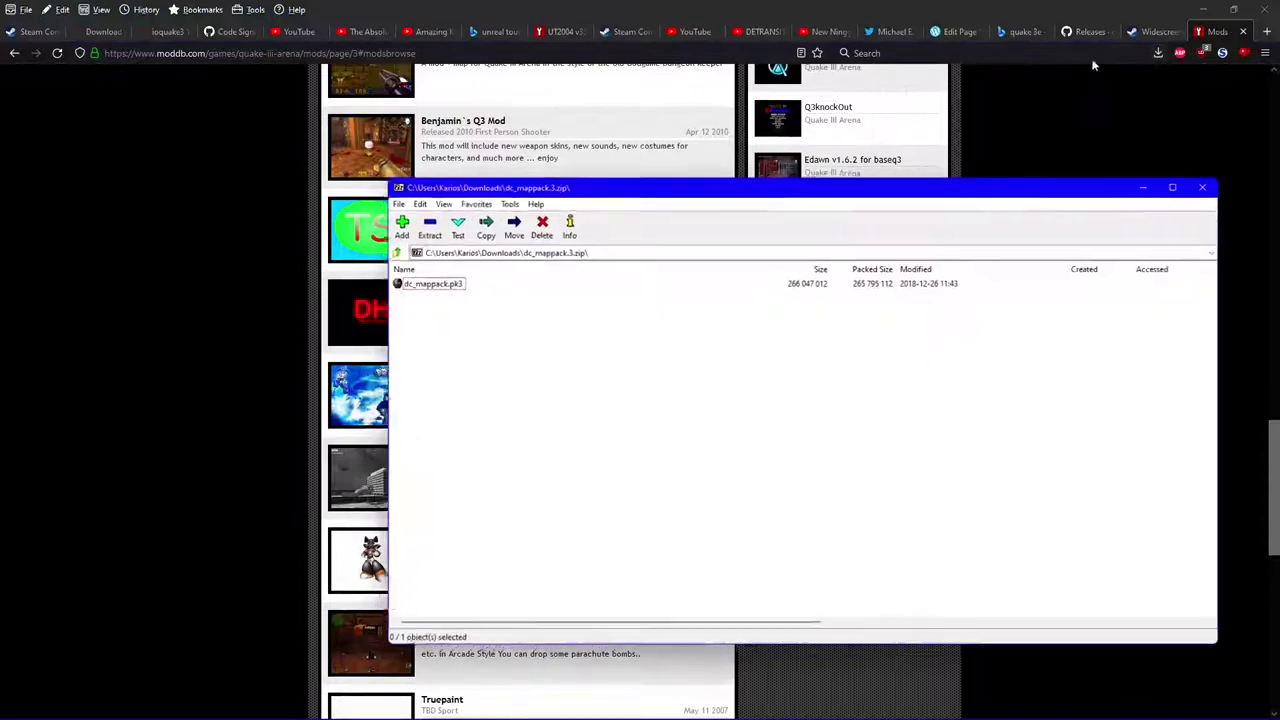
left_click(1203, 9)
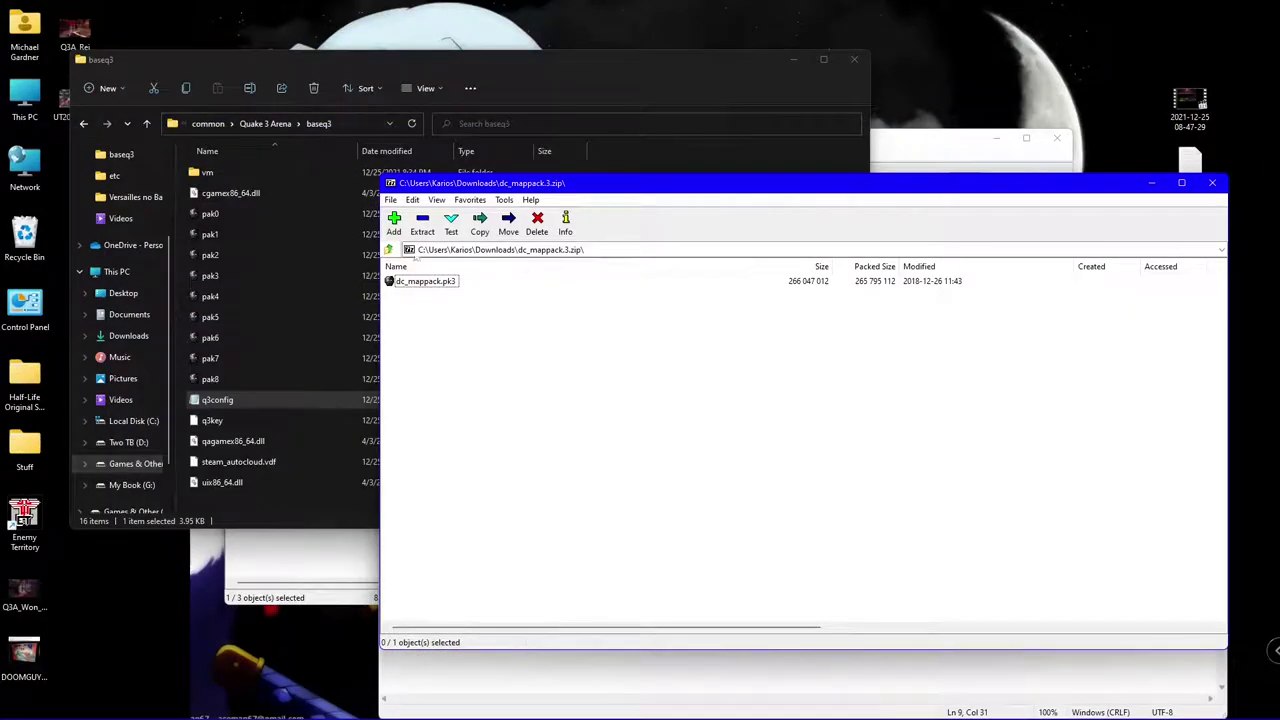
left_click(440, 282)
left_click_drag(731, 160, 729, 170)
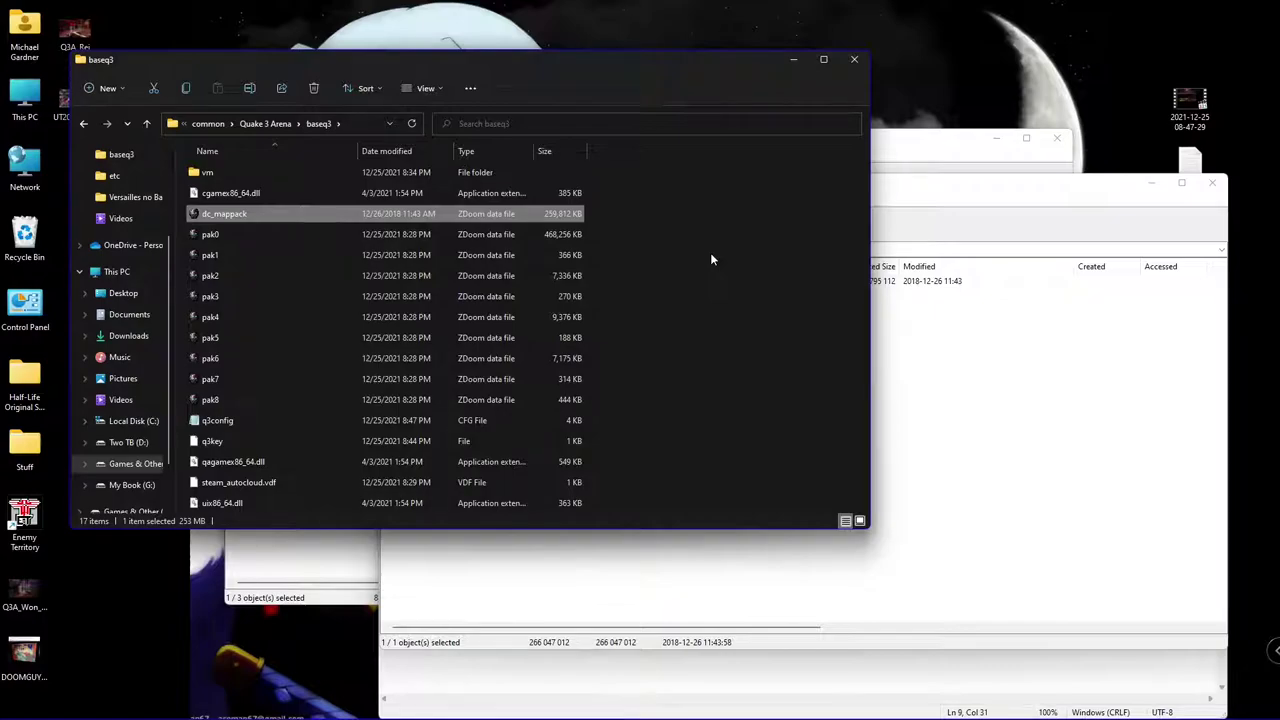
Return to the ModDB mods list in the browser and look through the remaining mods on page 3
mouse_move(205, 716)
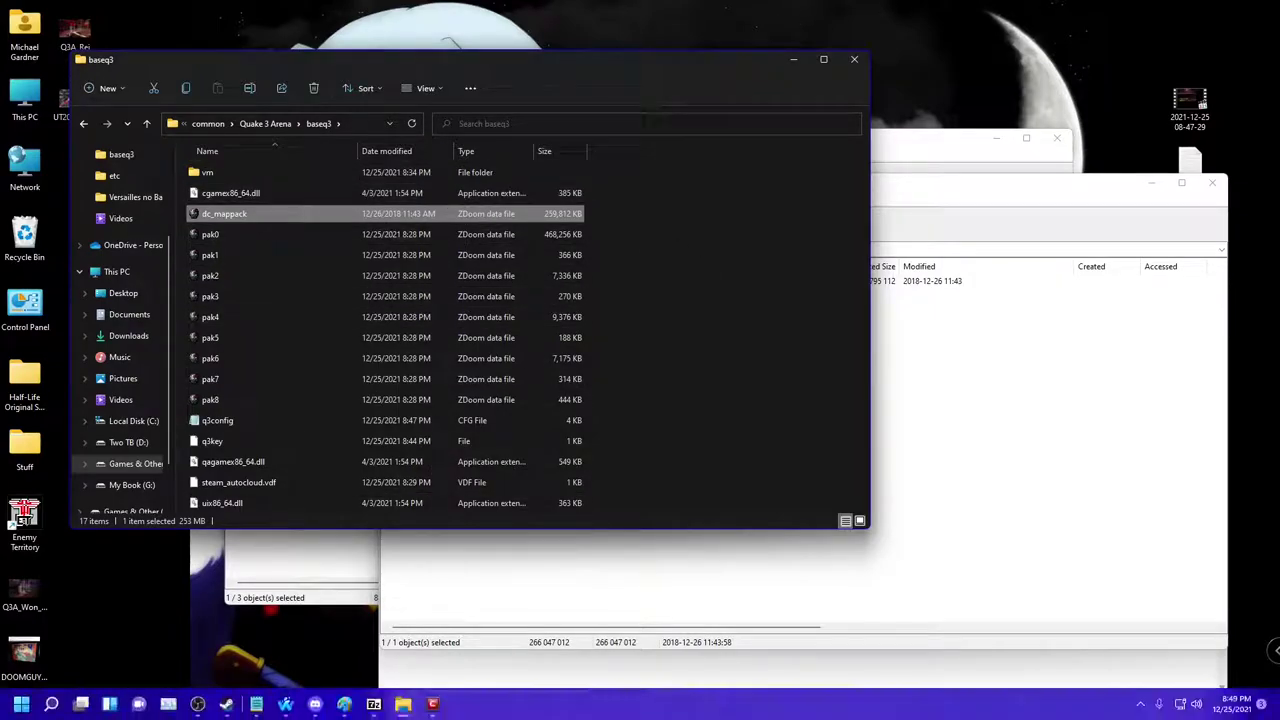
mouse_move(285, 704)
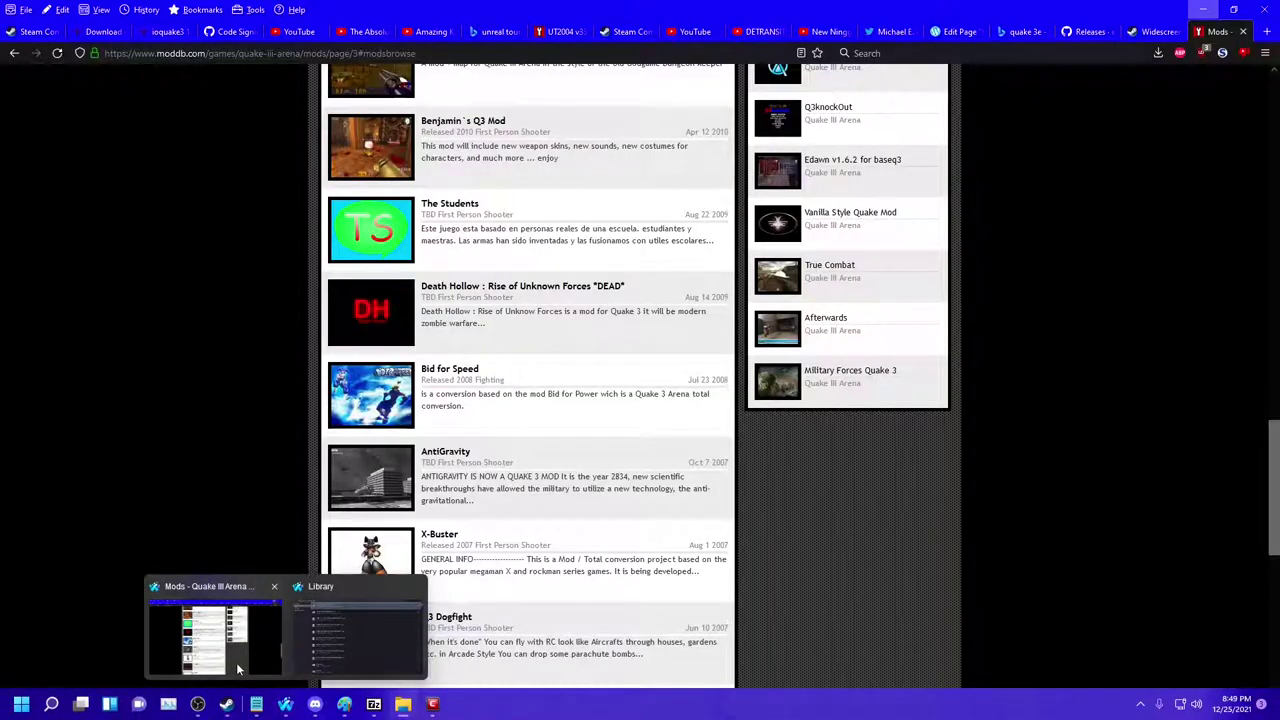
left_click(236, 662)
scroll(592, 404, "down", 7)
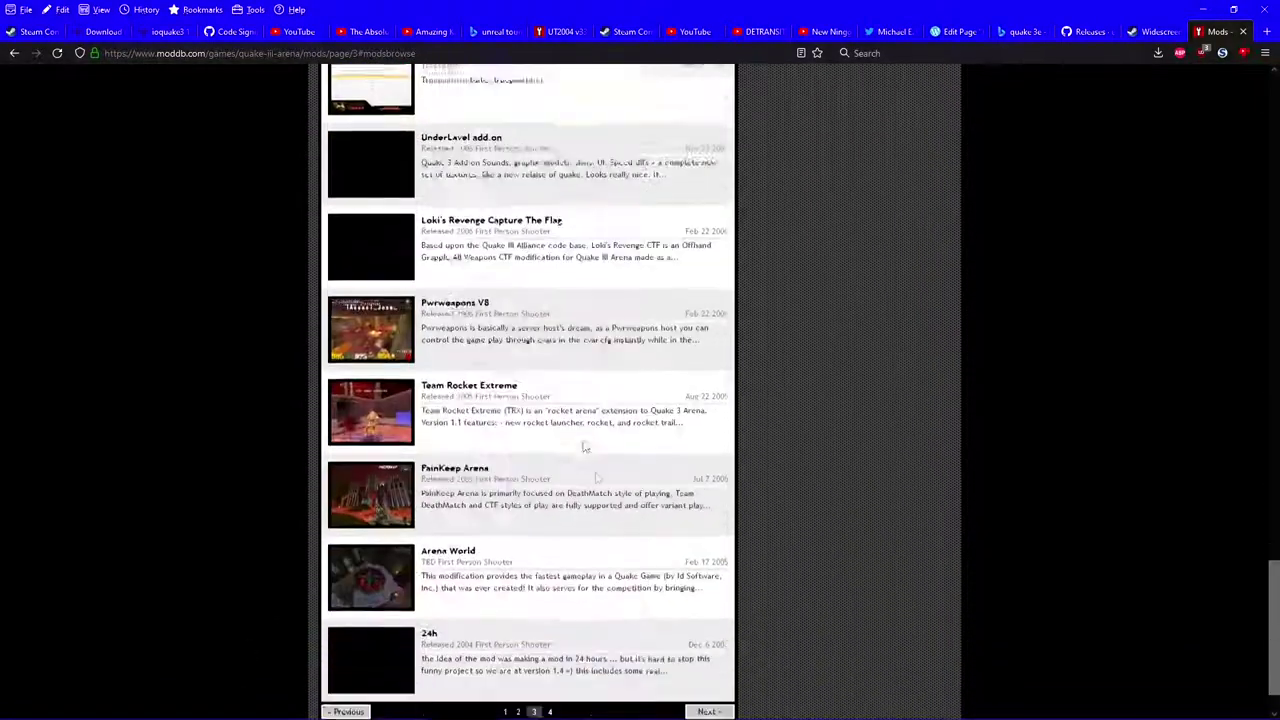
Open page 4 of the mods list, and search Google in a new tab for "rei ayanami quake 3 arena"
left_click(549, 676)
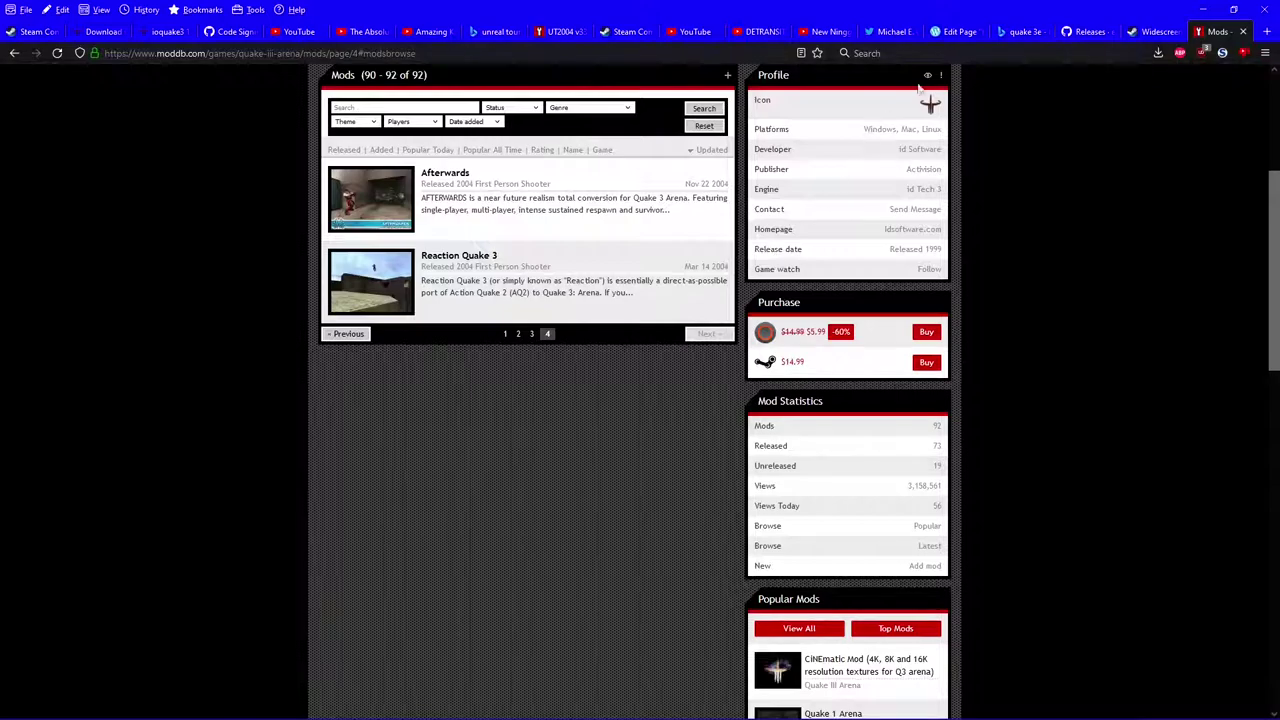
left_click(1267, 31)
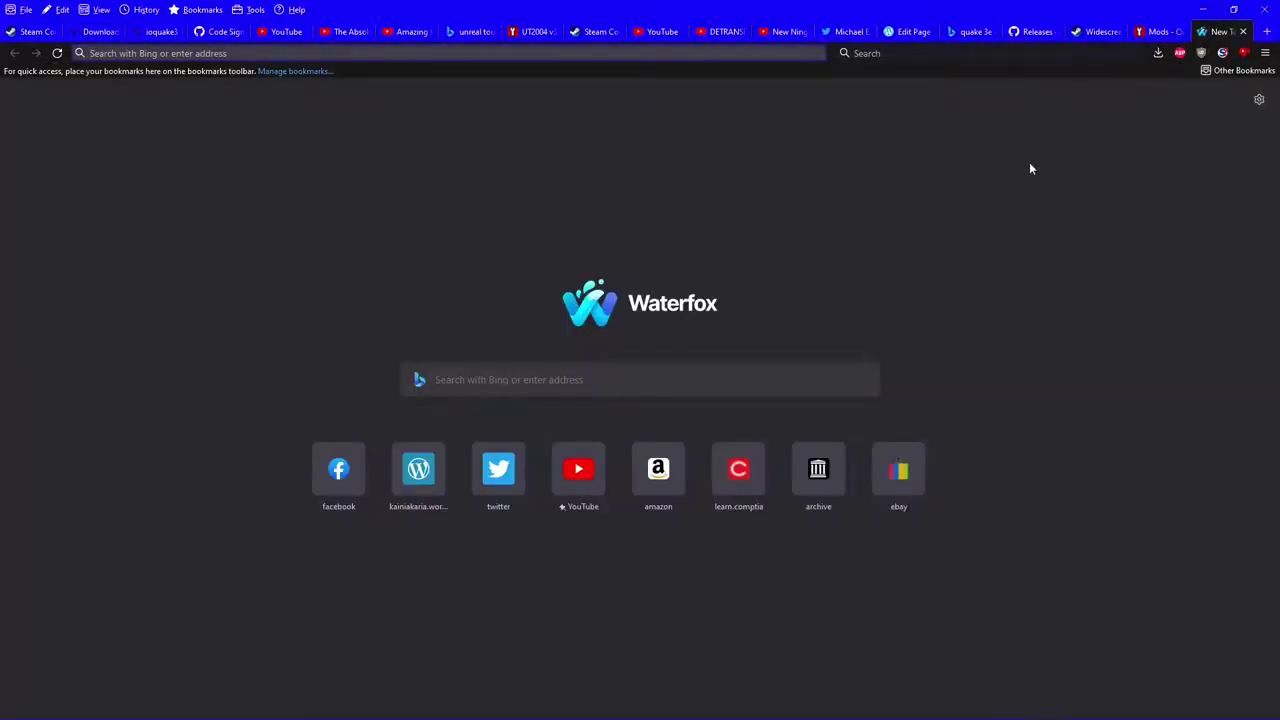
type("google.com/")
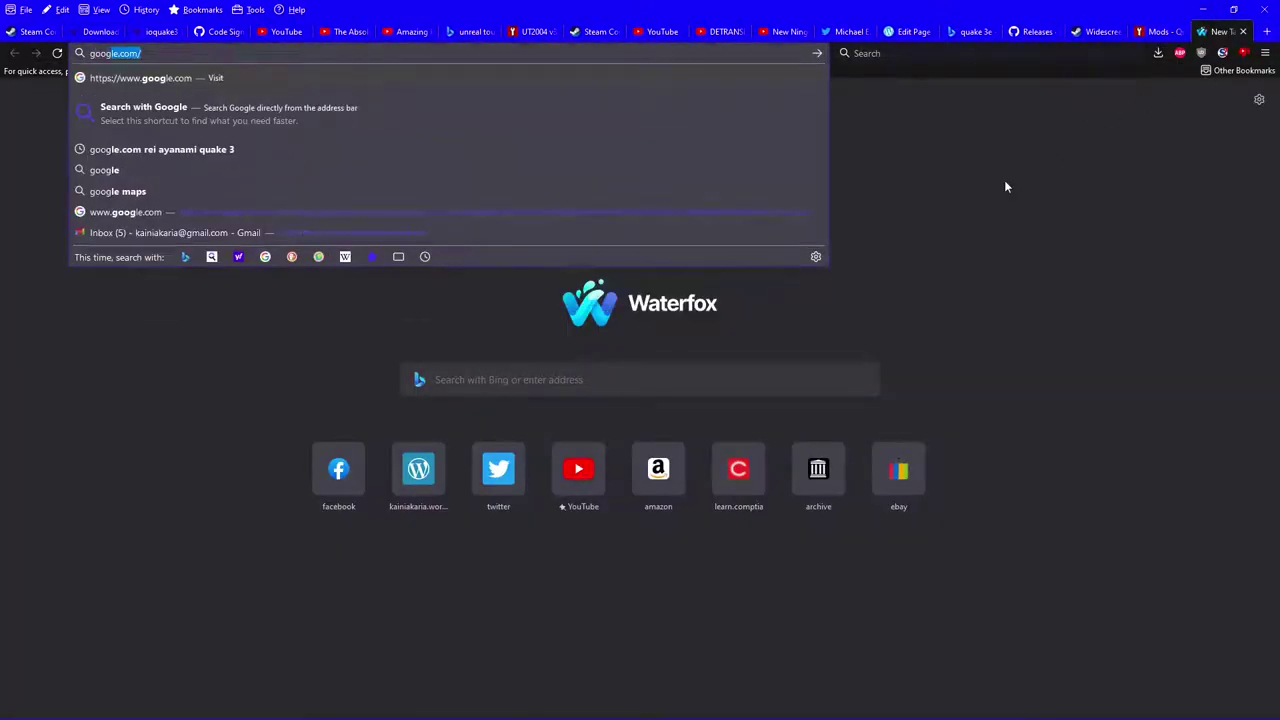
key("Return")
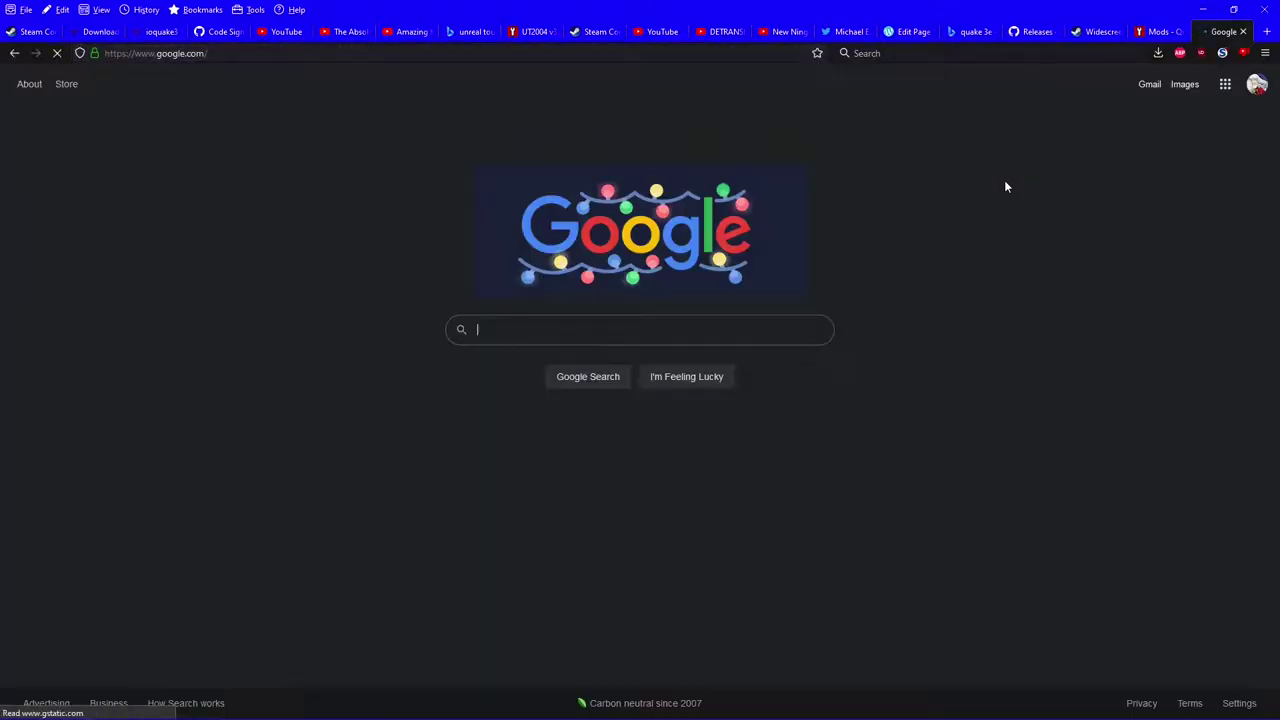
type("rei a")
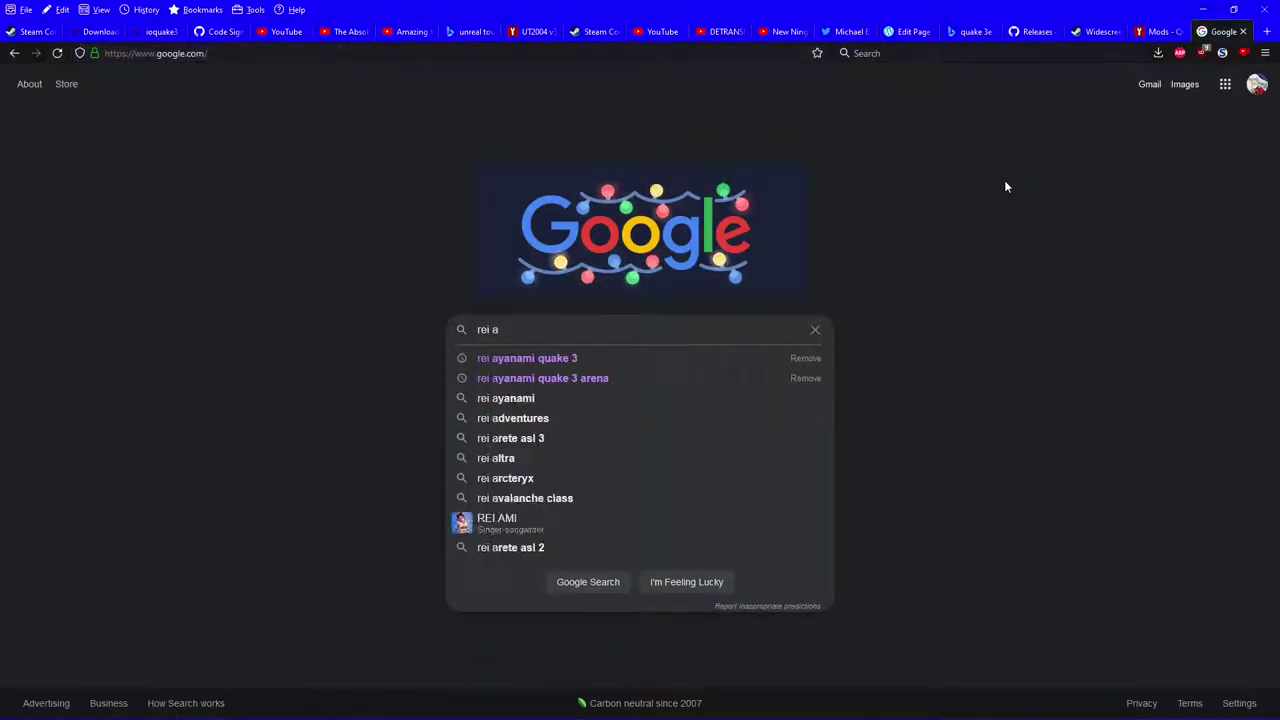
type("yanami ")
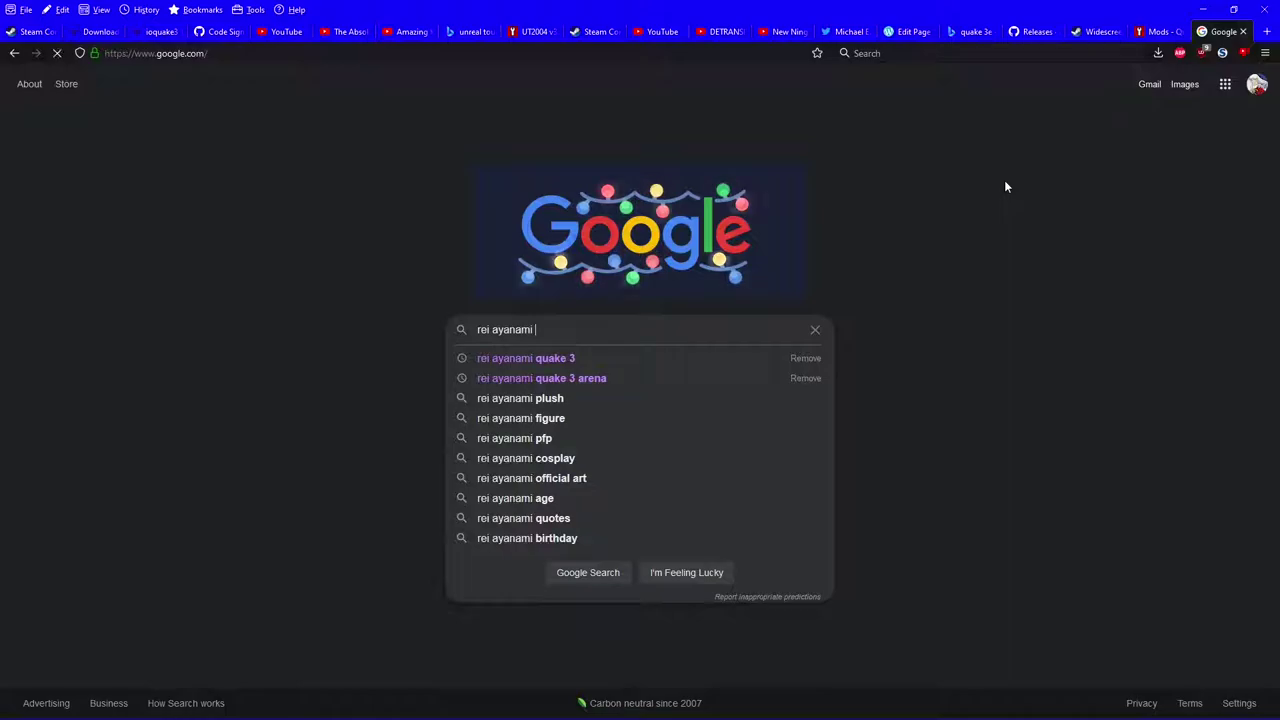
type("quake")
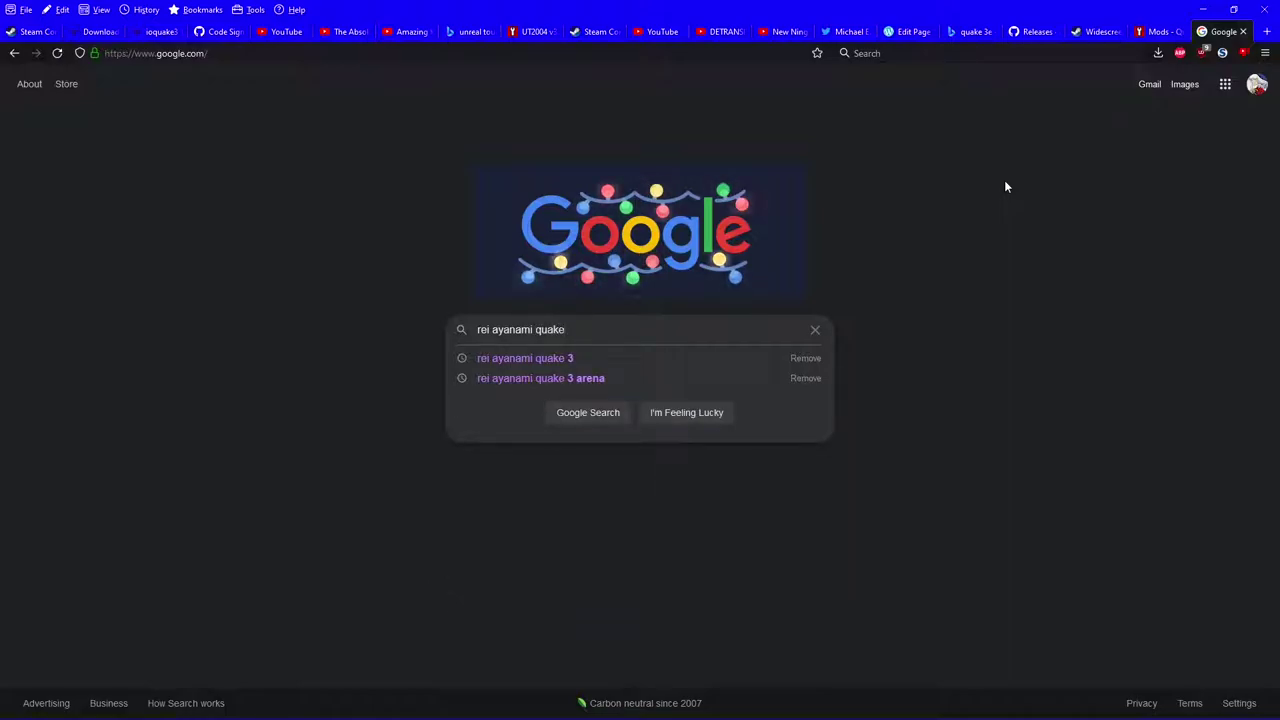
type(" 3 arena")
key("Return")
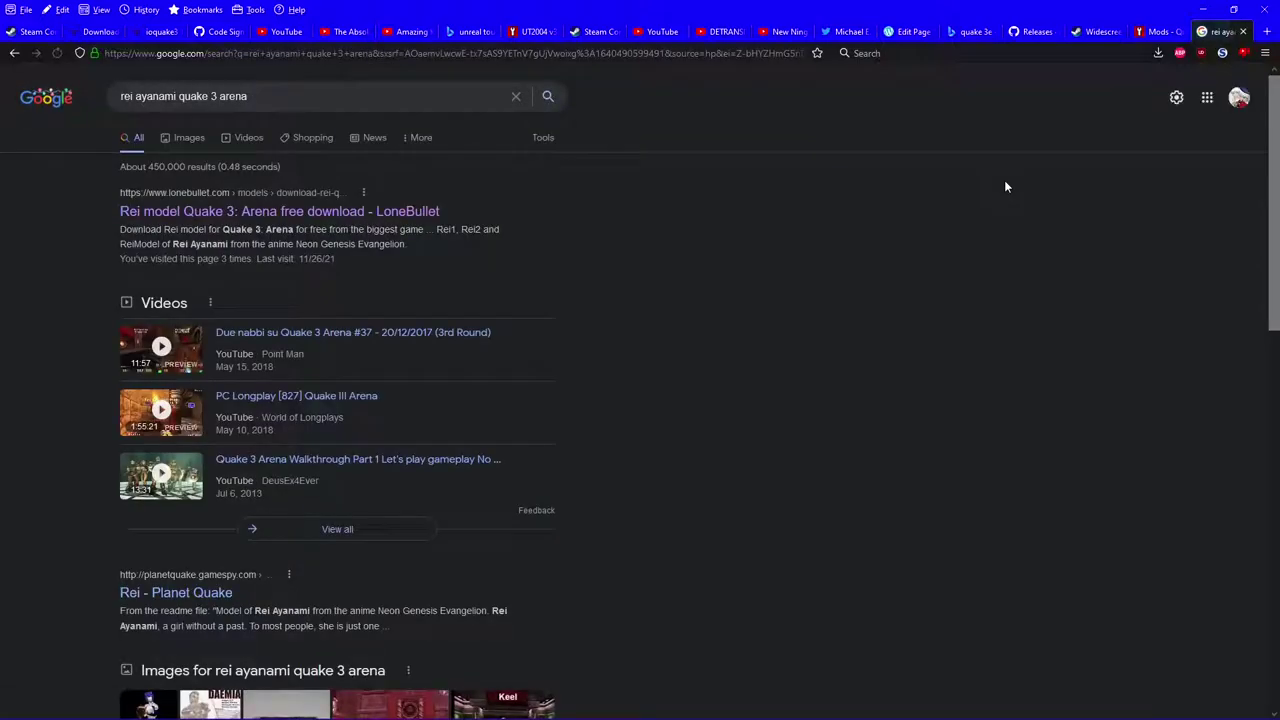
Open LoneBullet's Rei model page for Quake 3: Arena from the search results and save rei.zip
left_click(422, 211)
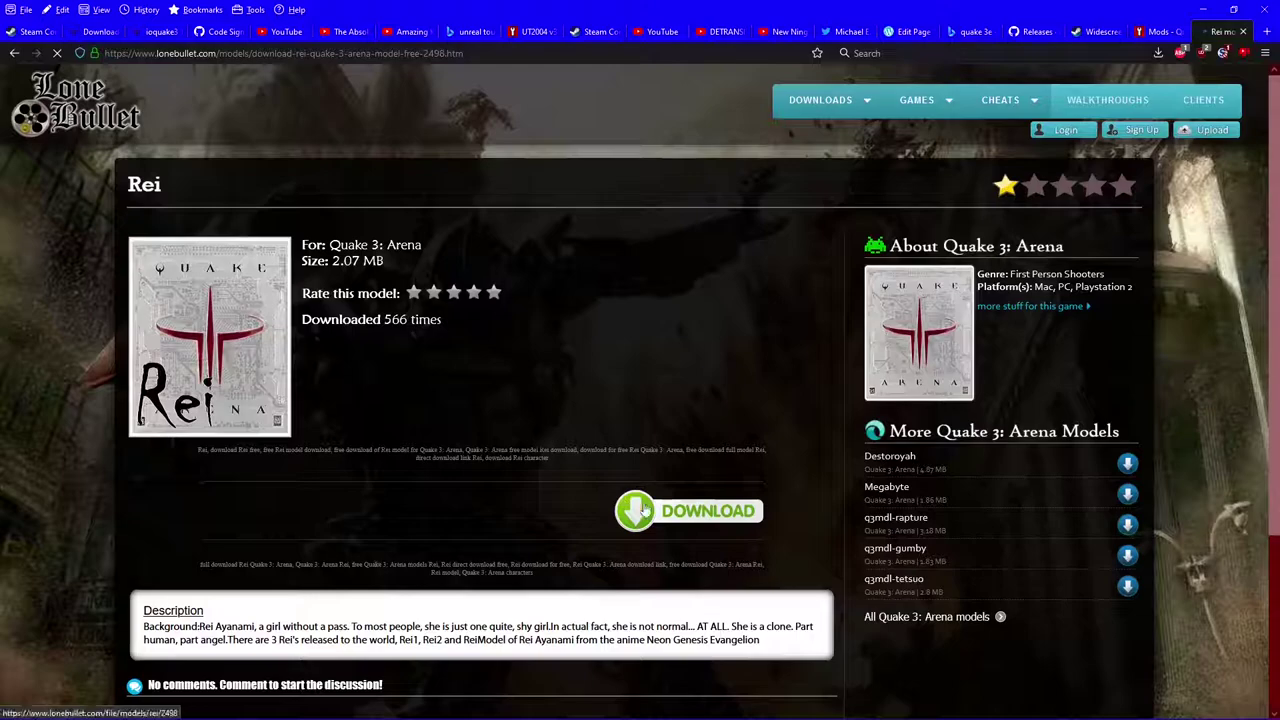
left_click(645, 510)
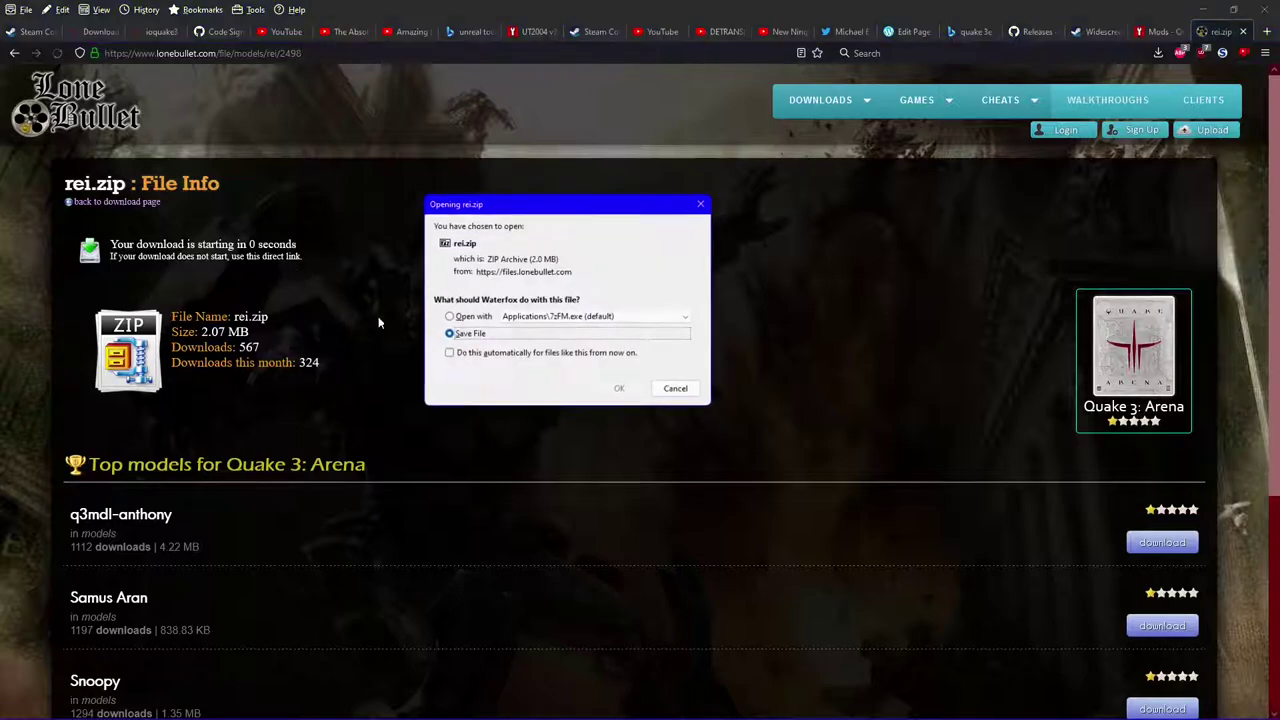
left_click(619, 389)
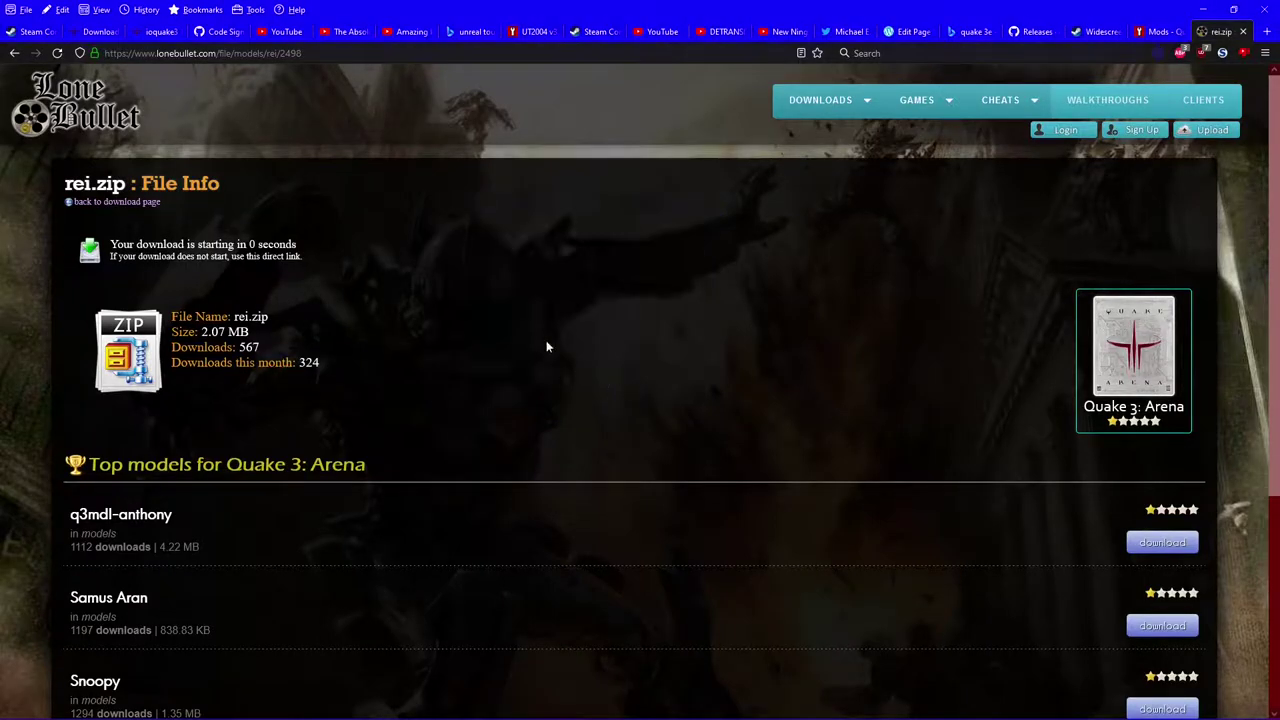
left_click(20, 53)
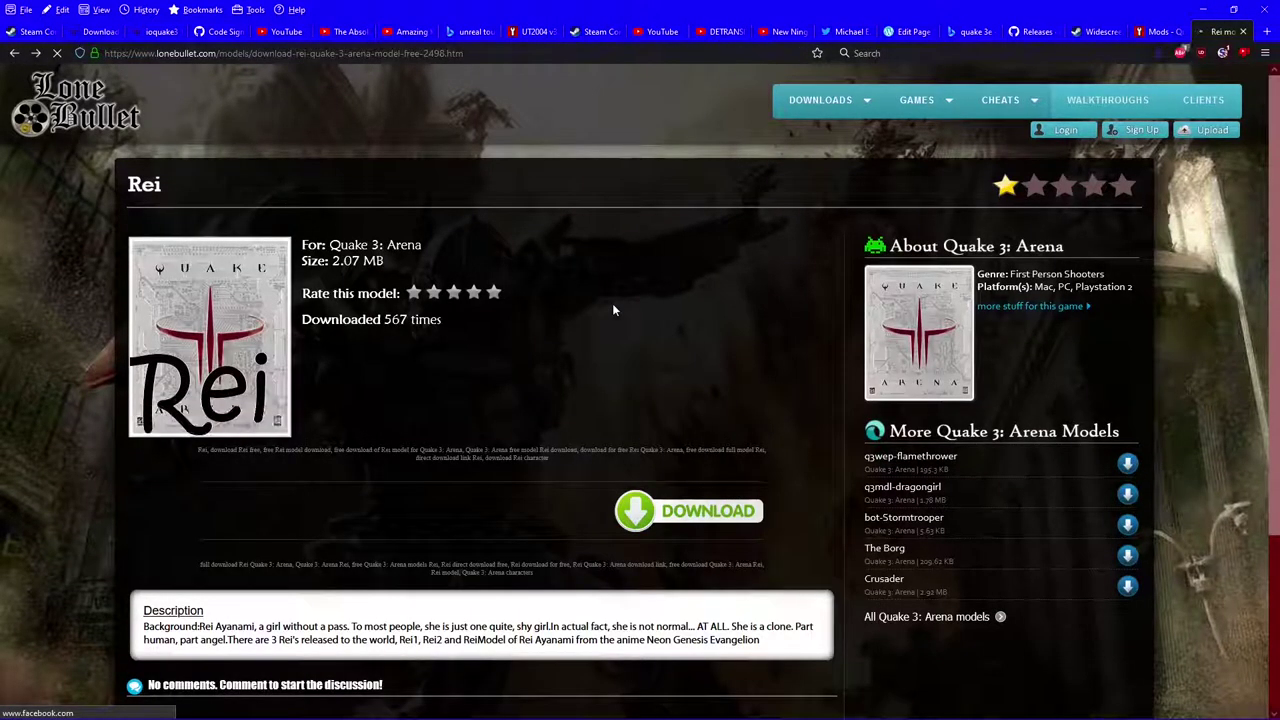
scroll(649, 328, "down", 4)
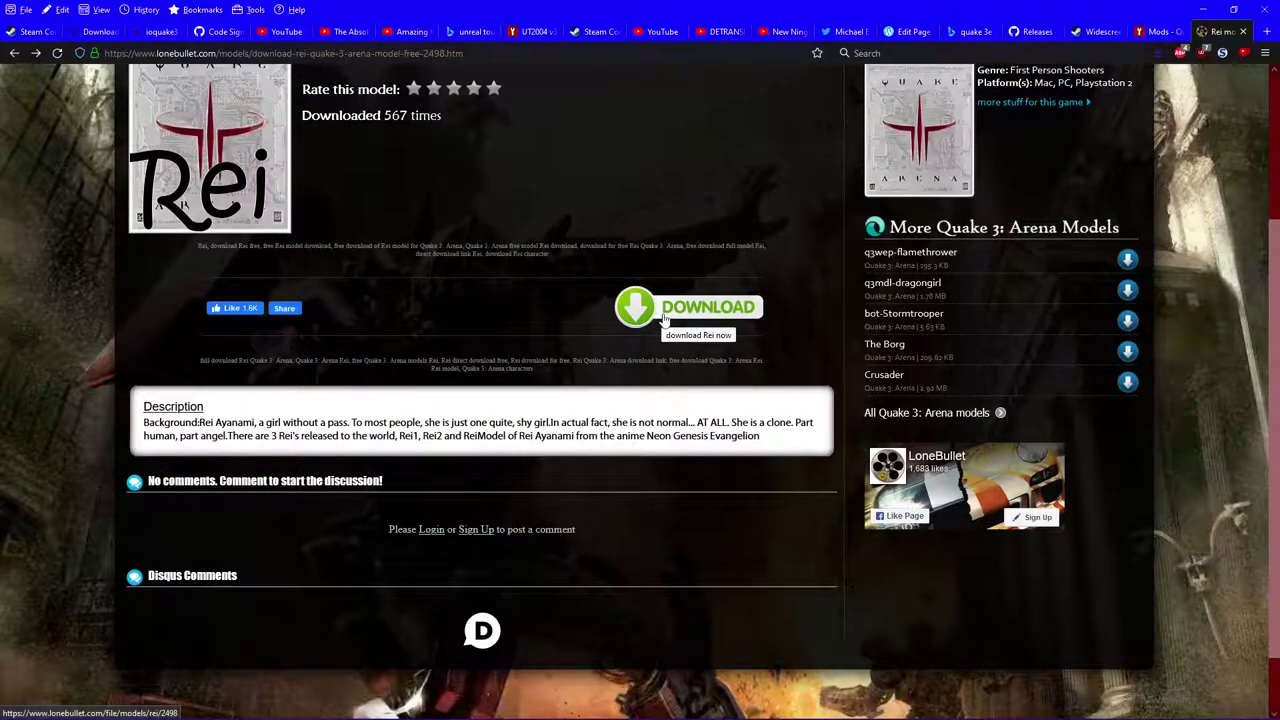
left_click(665, 318)
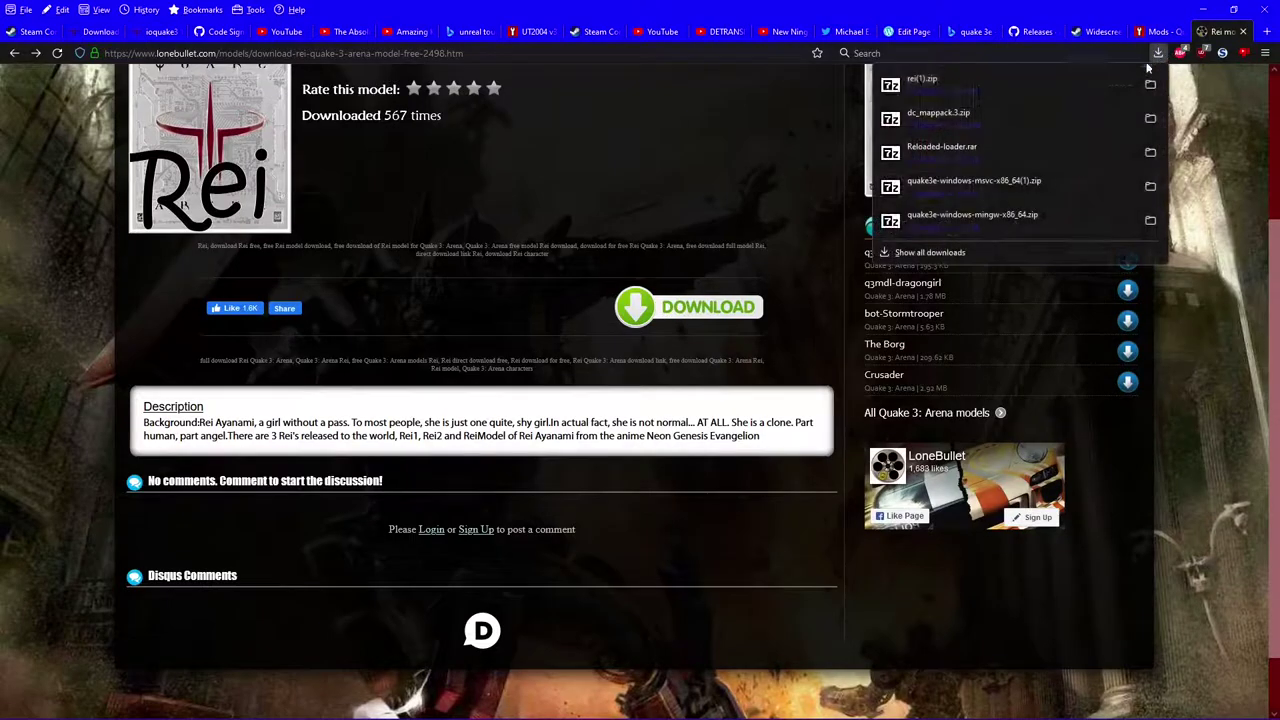
Open the downloaded rei(1).zip and extract the models folder and md3-rei-eng.pk3 from its baseq3 folder into Quake 3 Arena's baseq3 folder
left_click(1050, 86)
left_click(1203, 9)
double_click(440, 283)
double_click(414, 282)
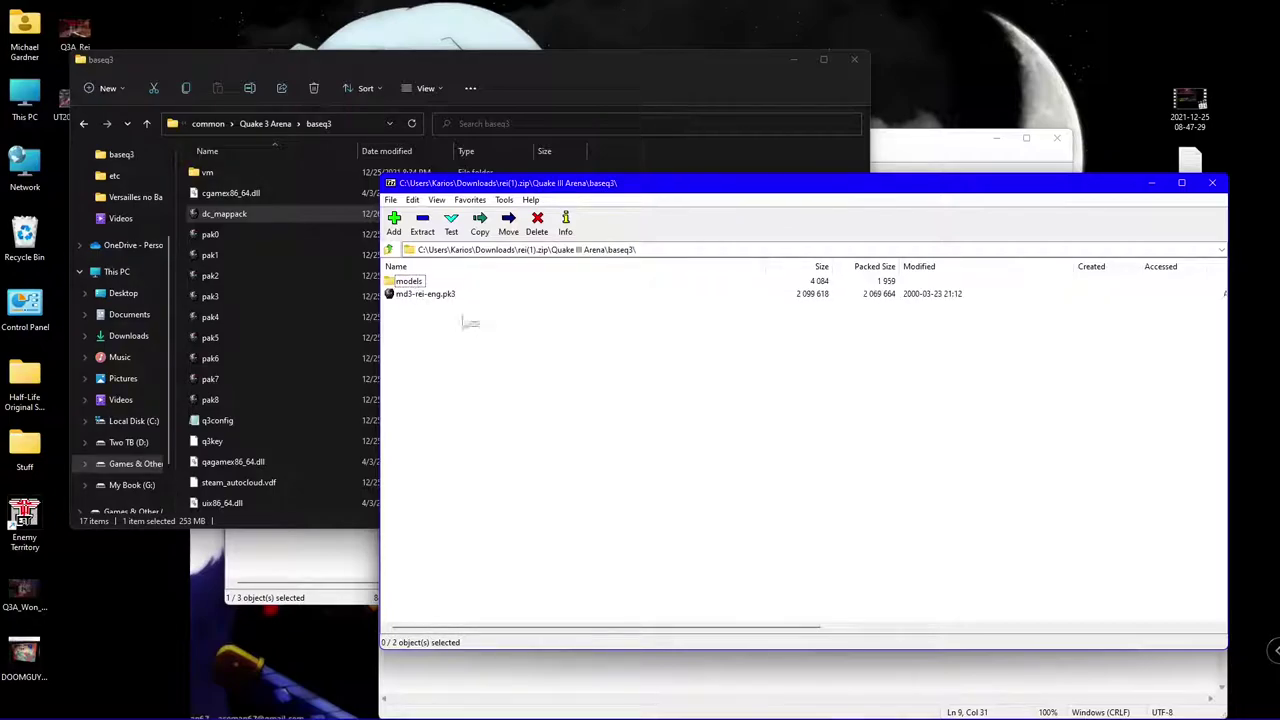
left_click_drag(472, 327, 392, 278)
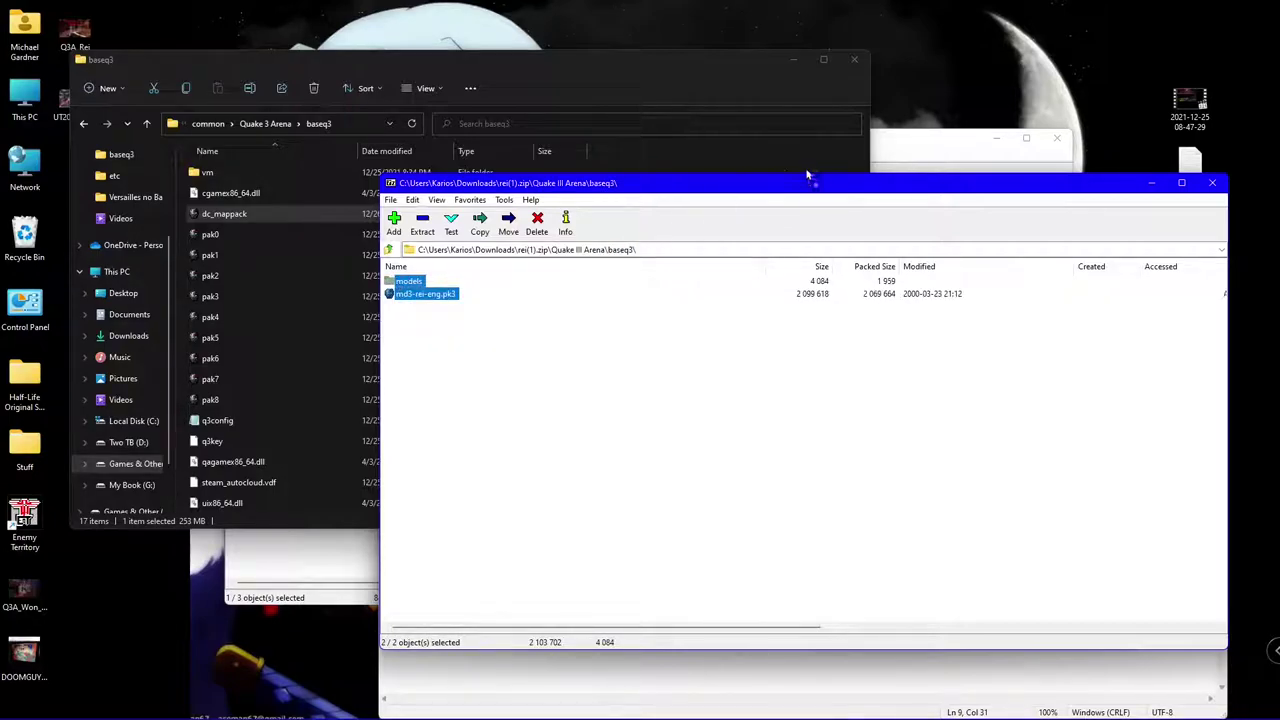
left_click_drag(838, 174, 837, 172)
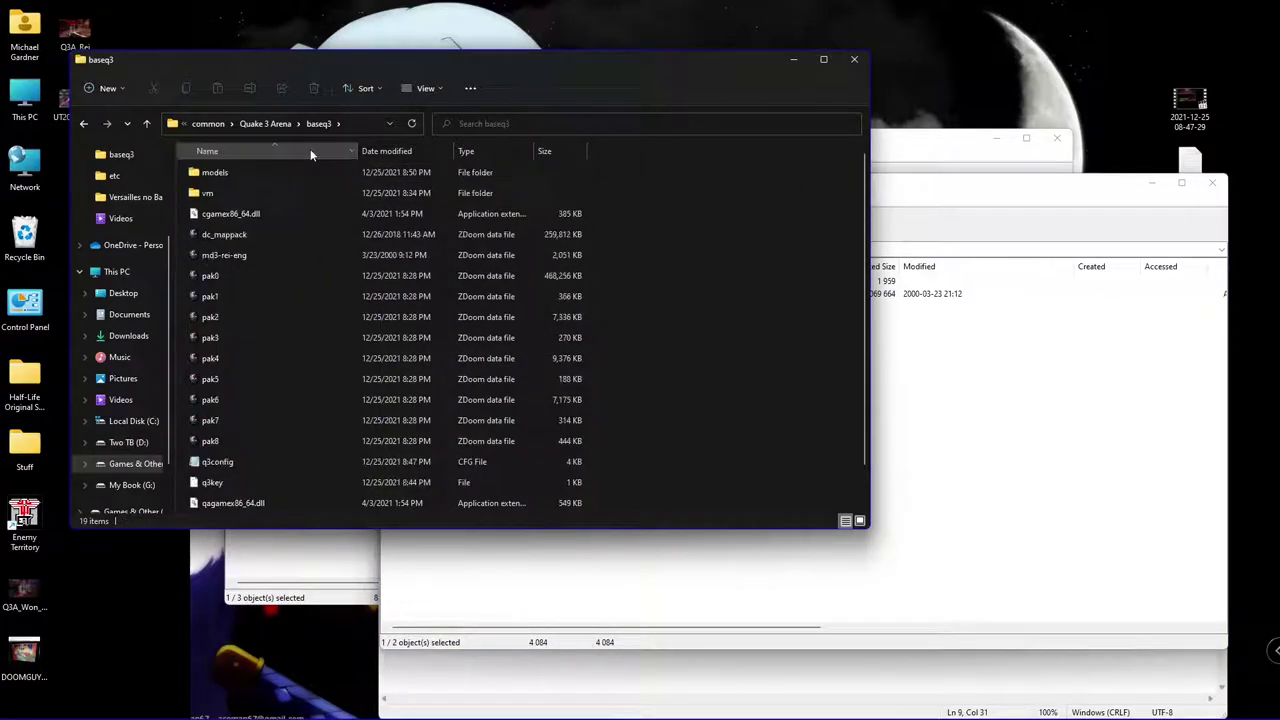
scroll(500, 405, "down", 1)
scroll(469, 422, "up", 1)
Launch Quake 3 Arena (Q3E) and open the player settings in the game's setup
mouse_move(289, 708)
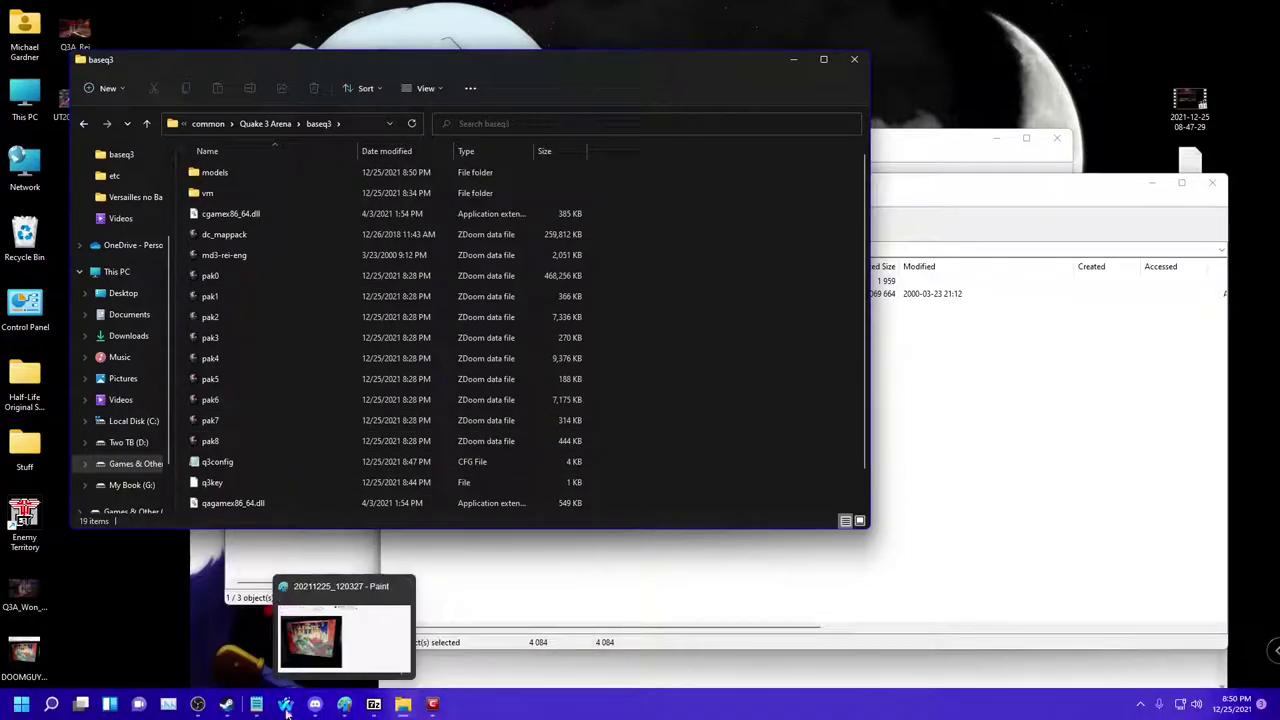
left_click(21, 704)
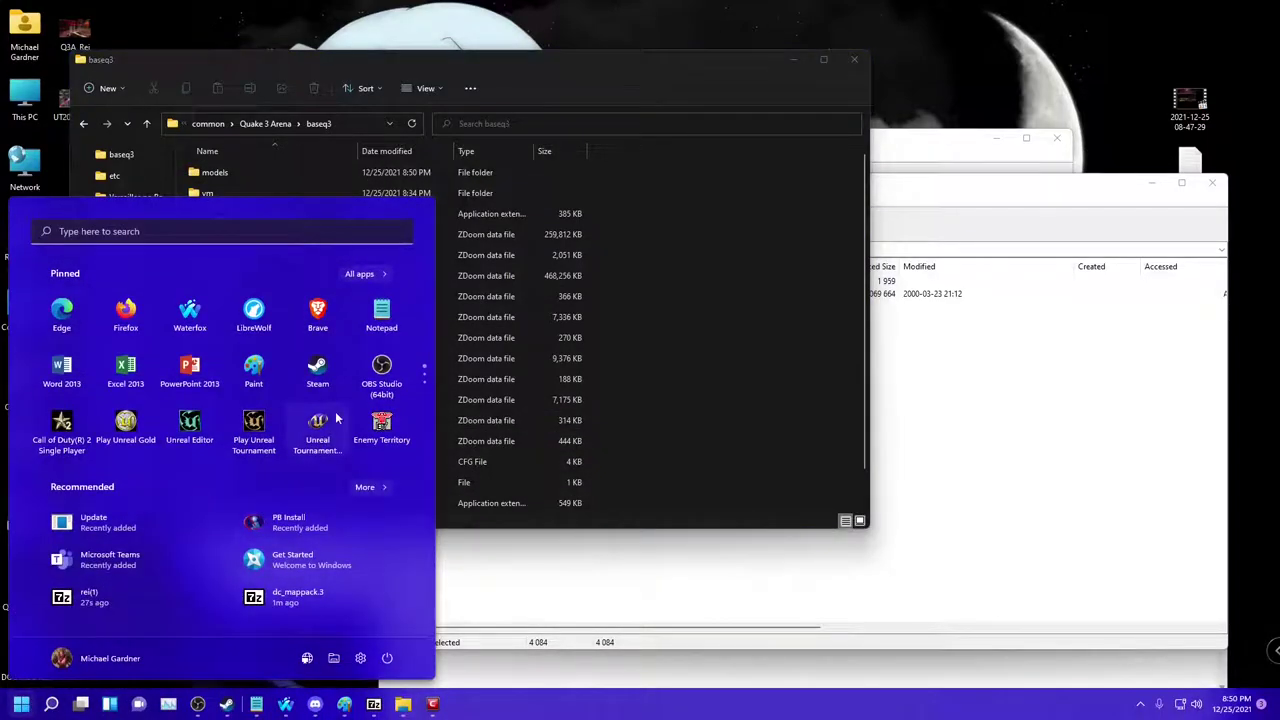
scroll(369, 396, "down", 3)
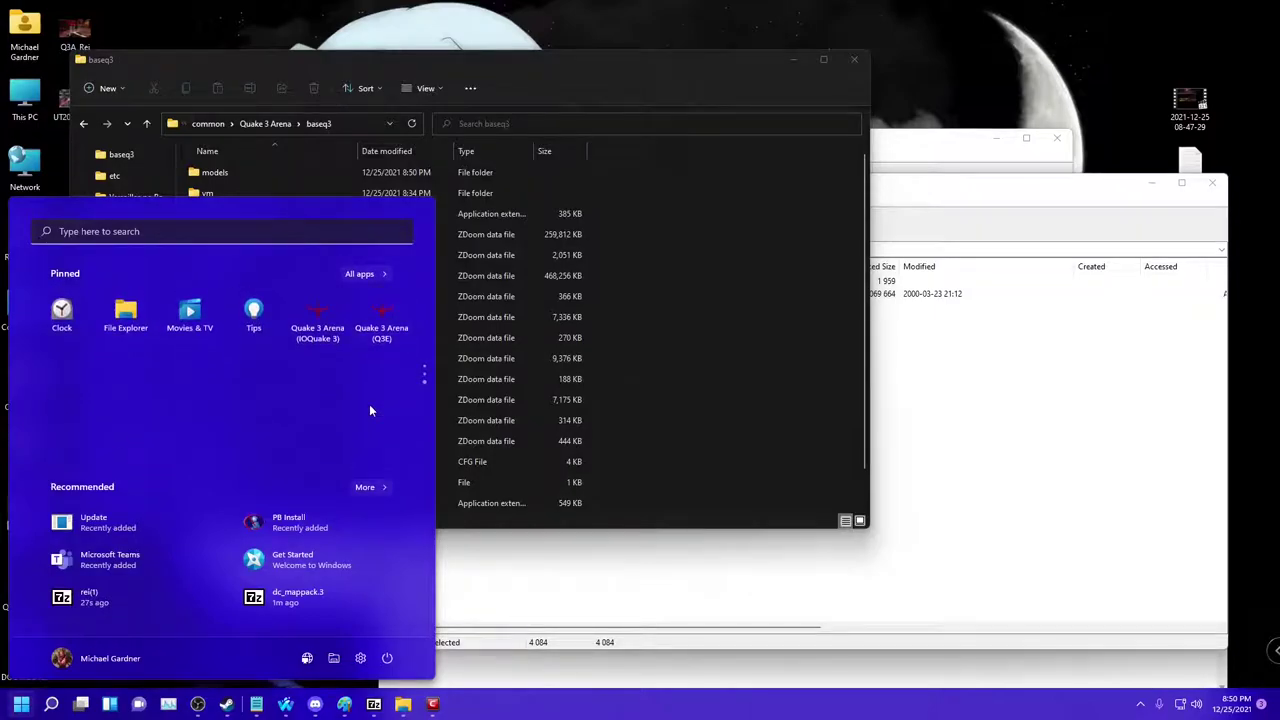
left_click(384, 330)
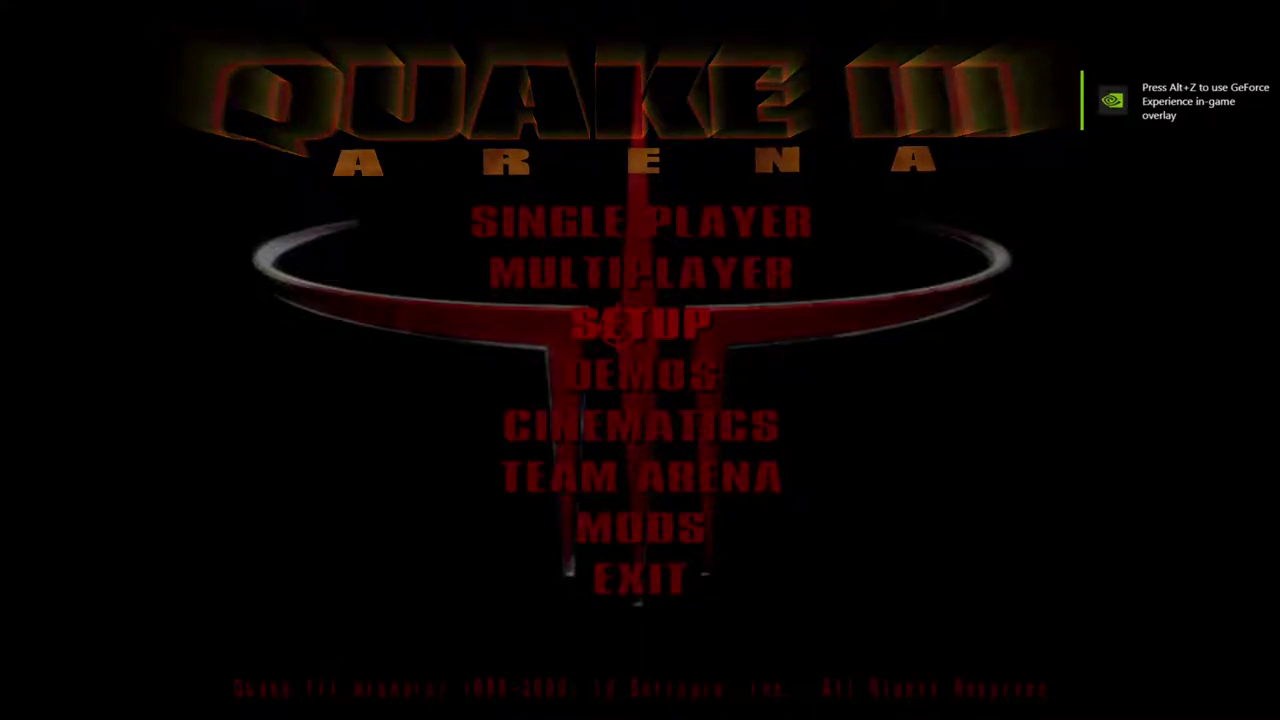
left_click(618, 330)
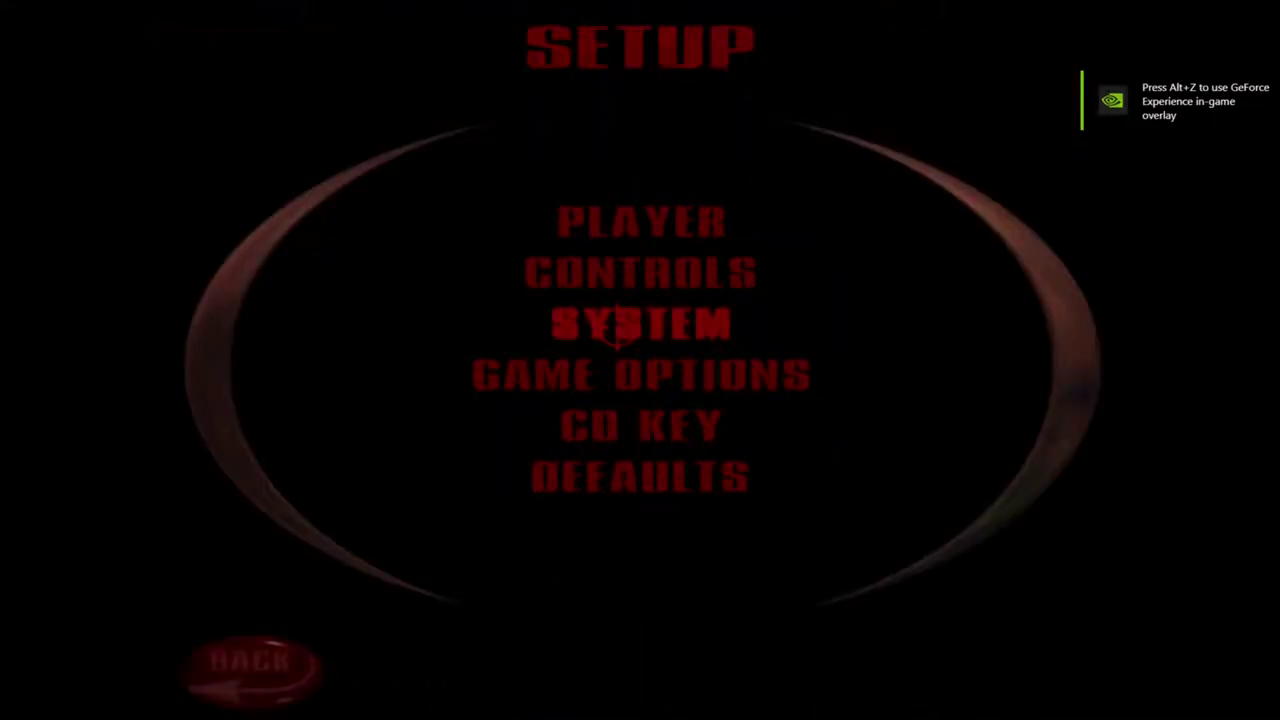
left_click(605, 217)
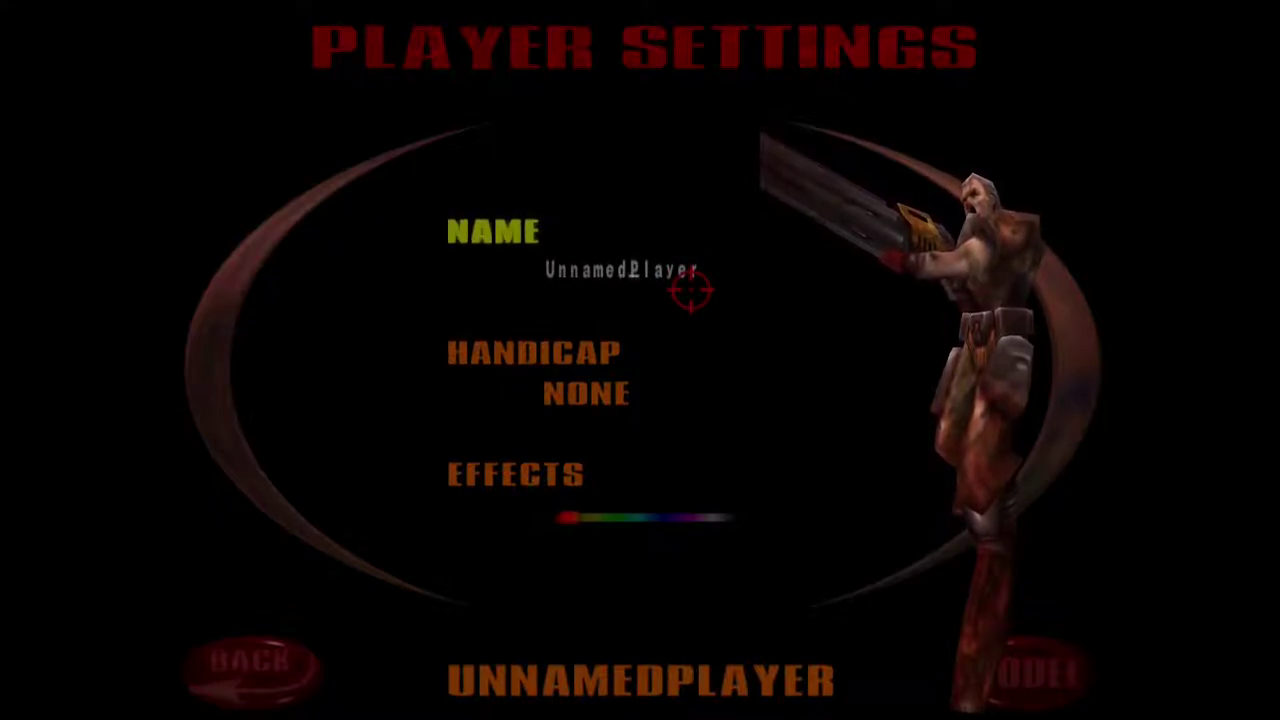
Replace the default UnnamedPlayer name with the player's own nickname
key("BackSpace")
key("BackSpace")
key("BackSpace")
key("BackSpace")
key("BackSpace")
key("BackSpace")
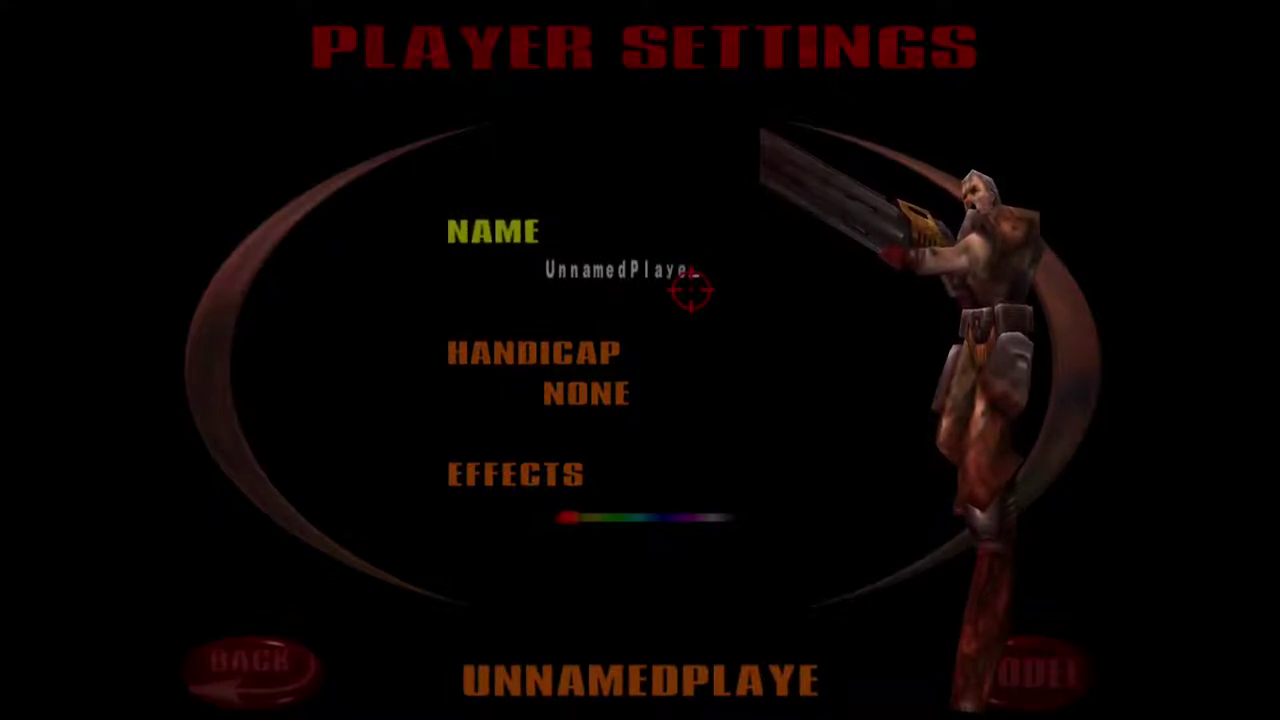
key("BackSpace")
key("BackSpace")
key("BackSpace")
key("BackSpace")
key("BackSpace")
key("BackSpace")
key("BackSpace")
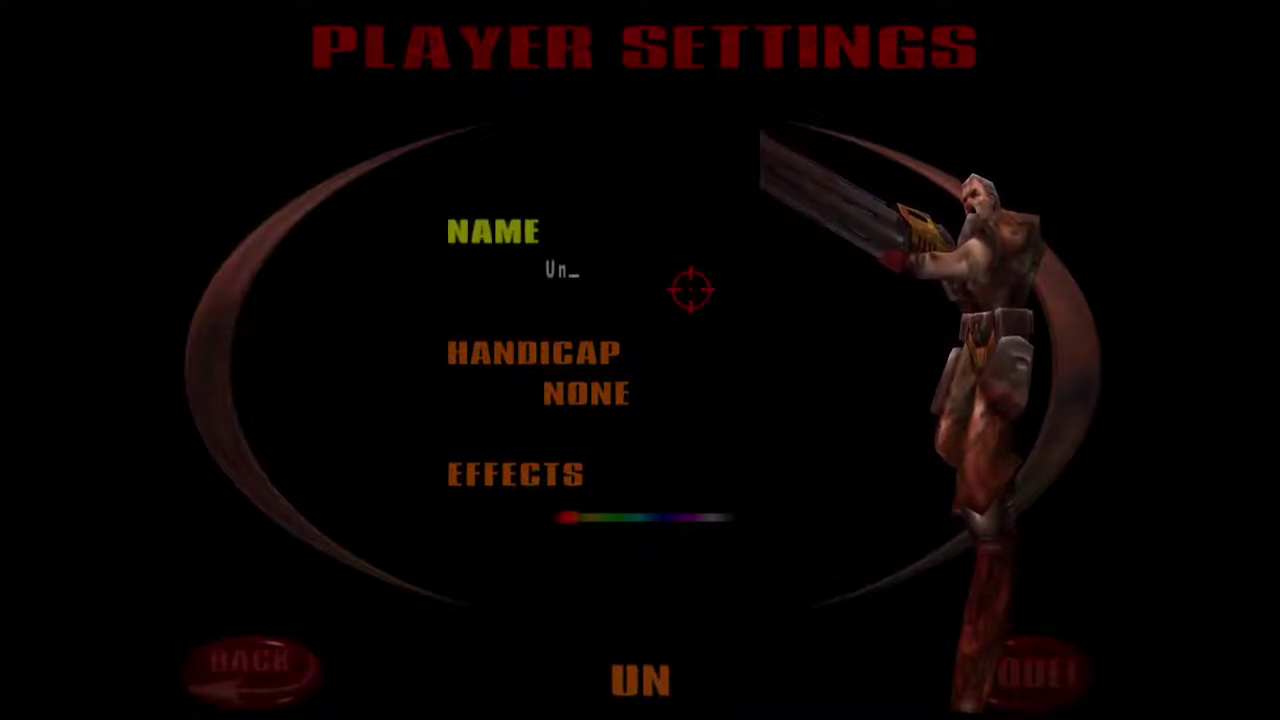
type("Ka")
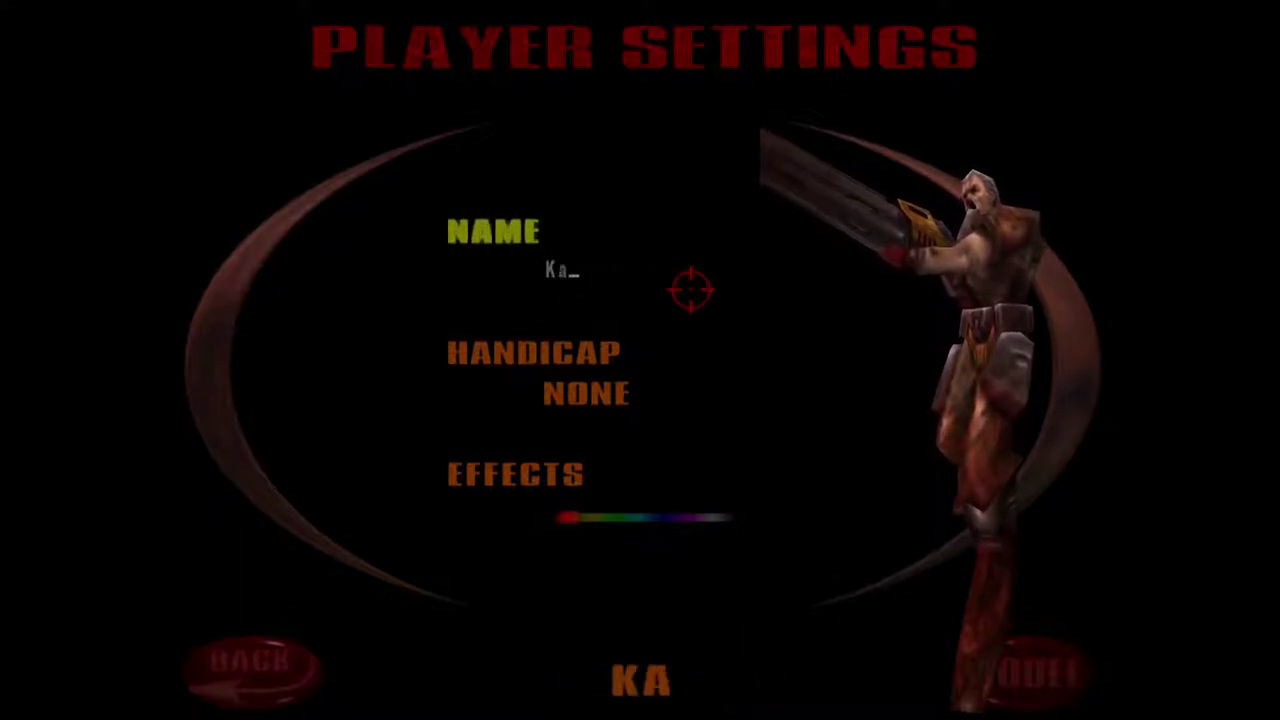
type("rios")
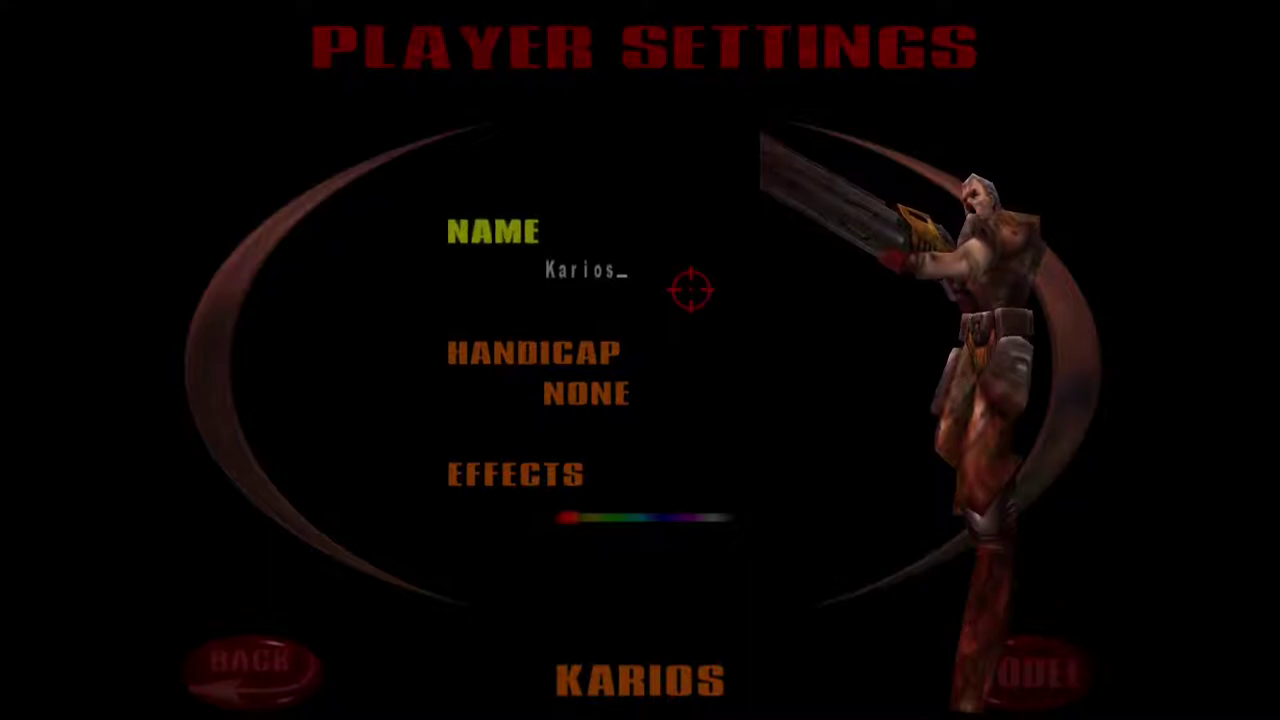
Set the player model to Rei with the default skin and leave the player settings
left_click(1040, 672)
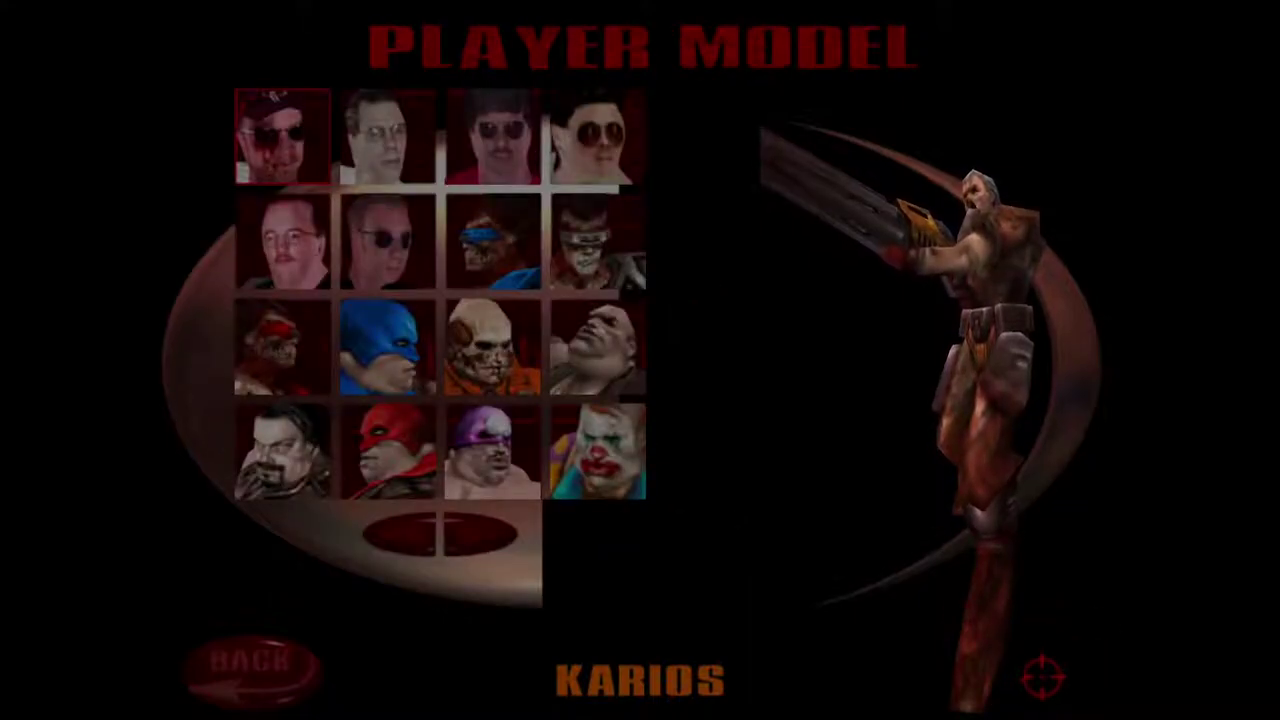
left_click(490, 540)
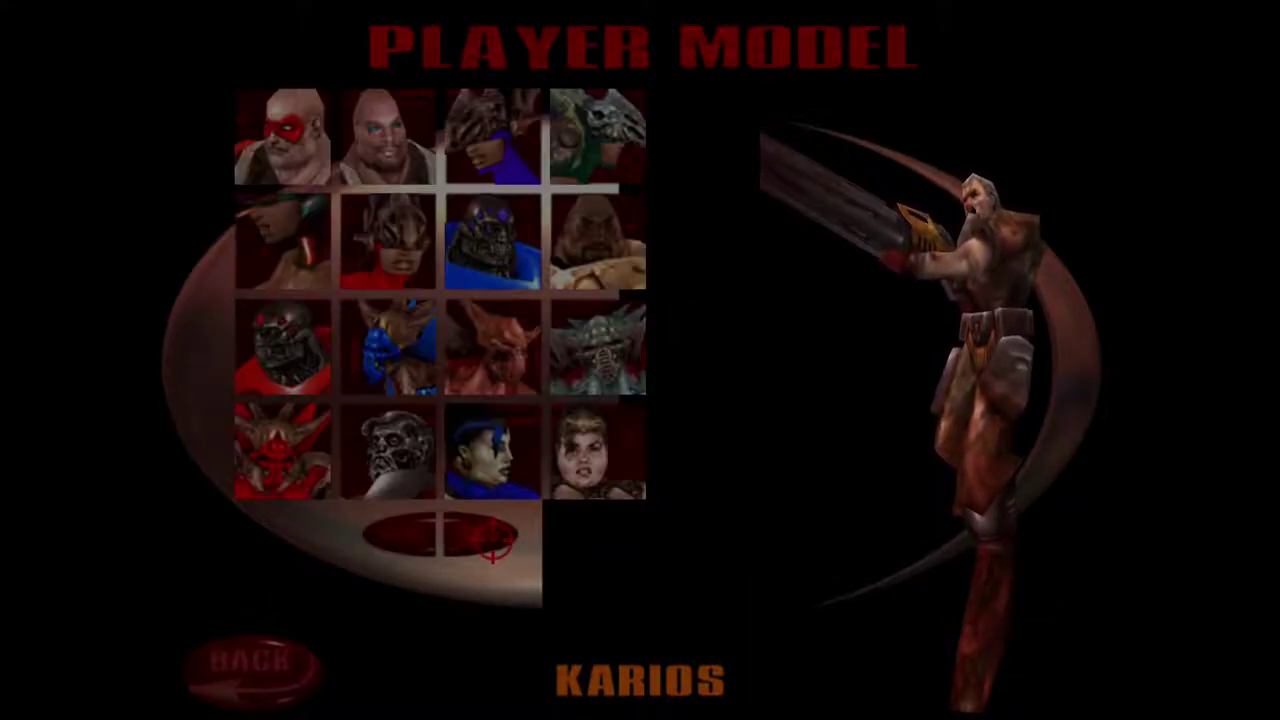
left_click(490, 540)
left_click(490, 540)
left_click(490, 540)
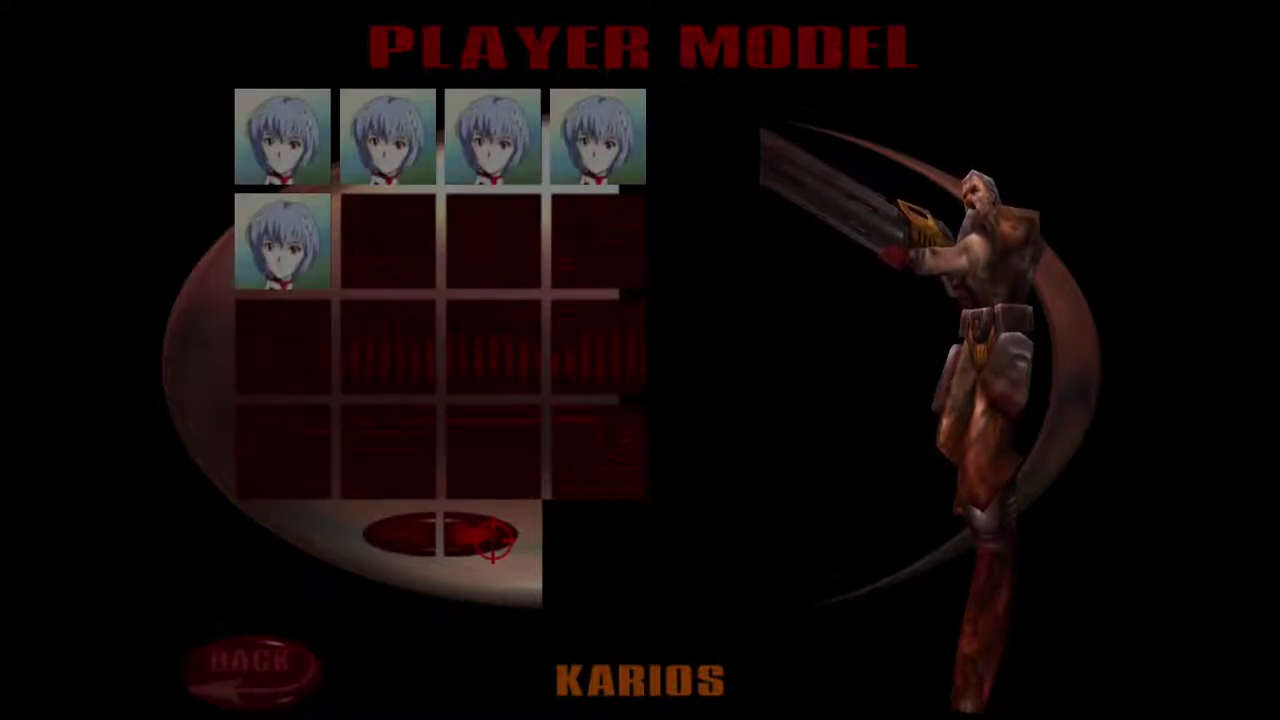
left_click(280, 140)
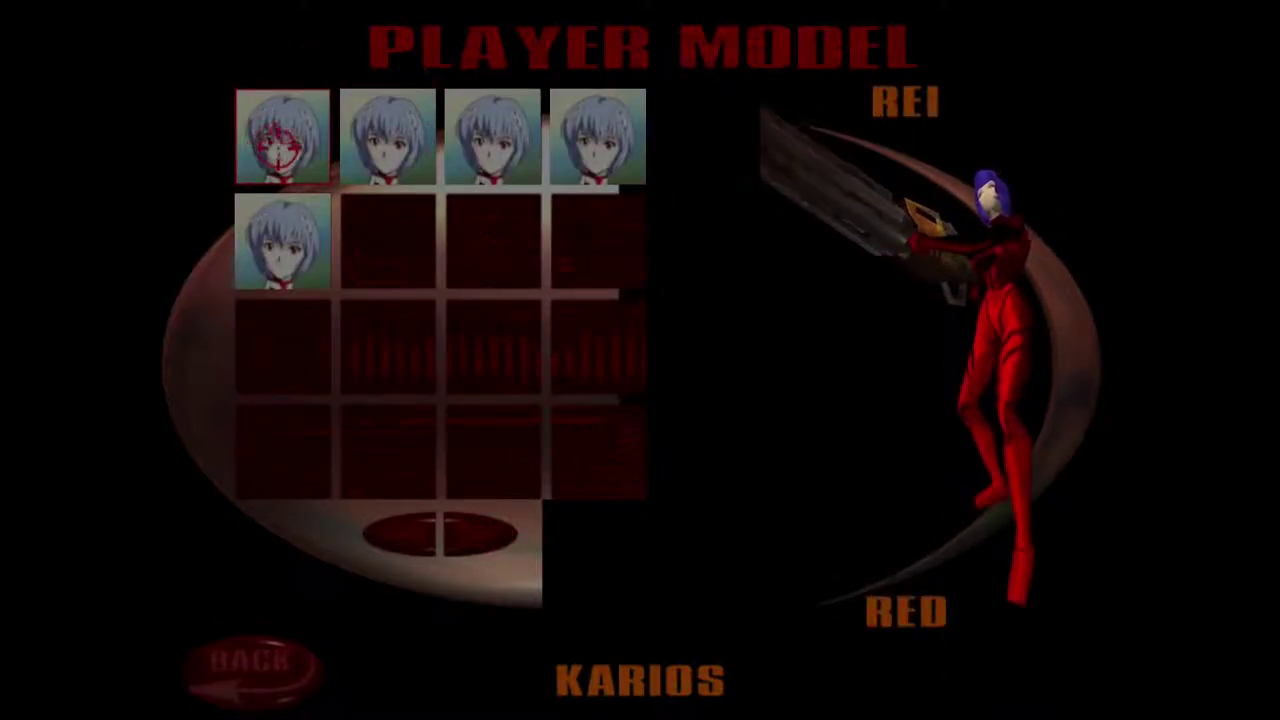
left_click(417, 545)
left_click(635, 440)
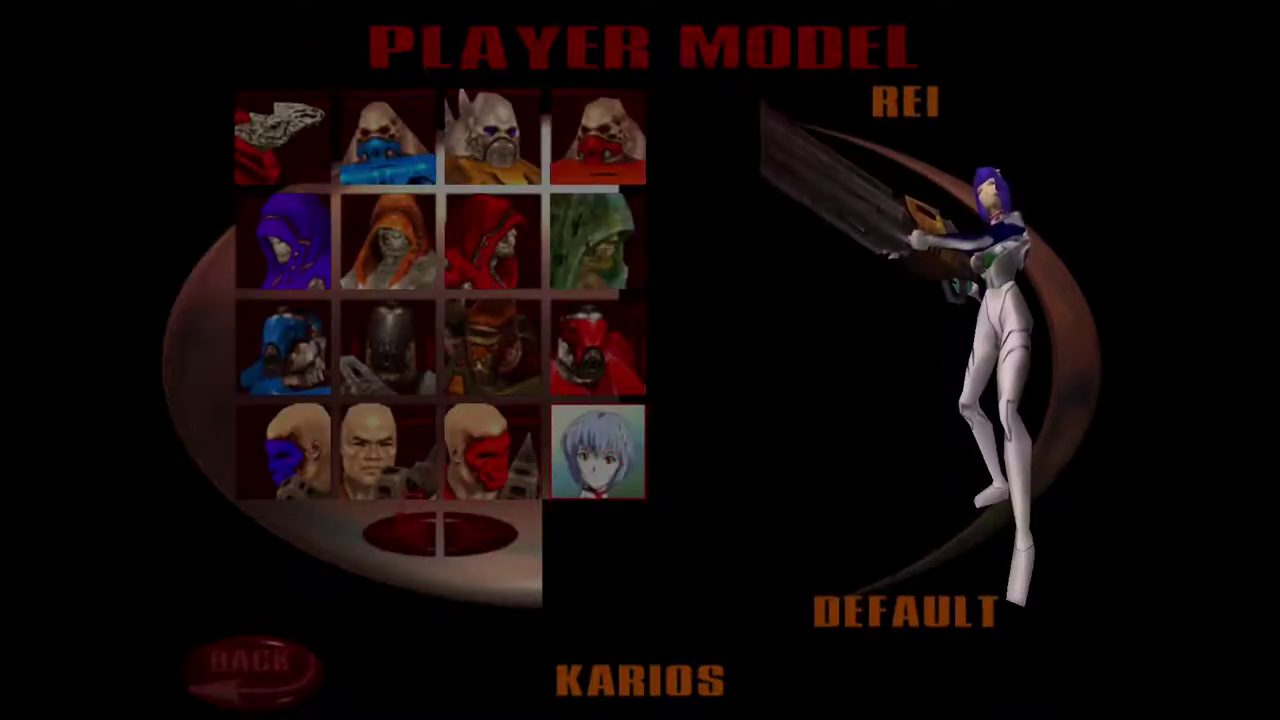
left_click(251, 668)
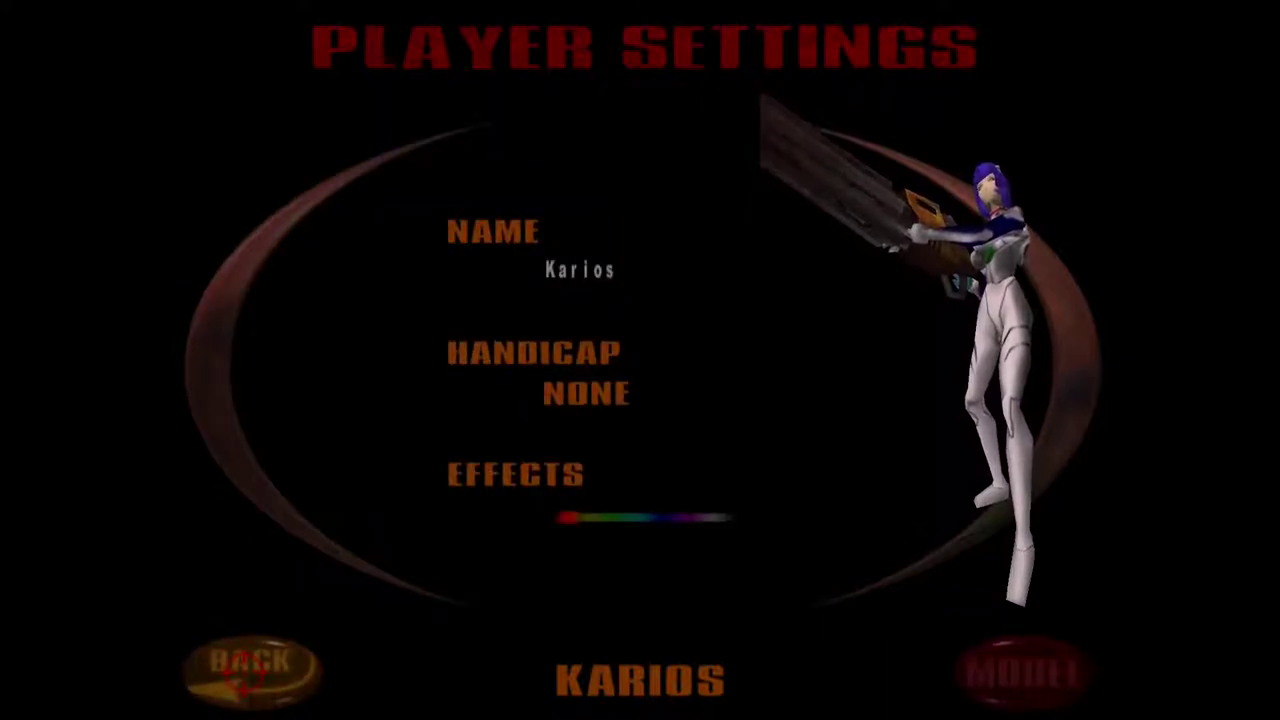
left_click(251, 666)
Open the game's system graphics settings and set Texture Quality to 32 bit and Texture Filter to Trilinear, keeping the GL driver on Default
left_click(586, 320)
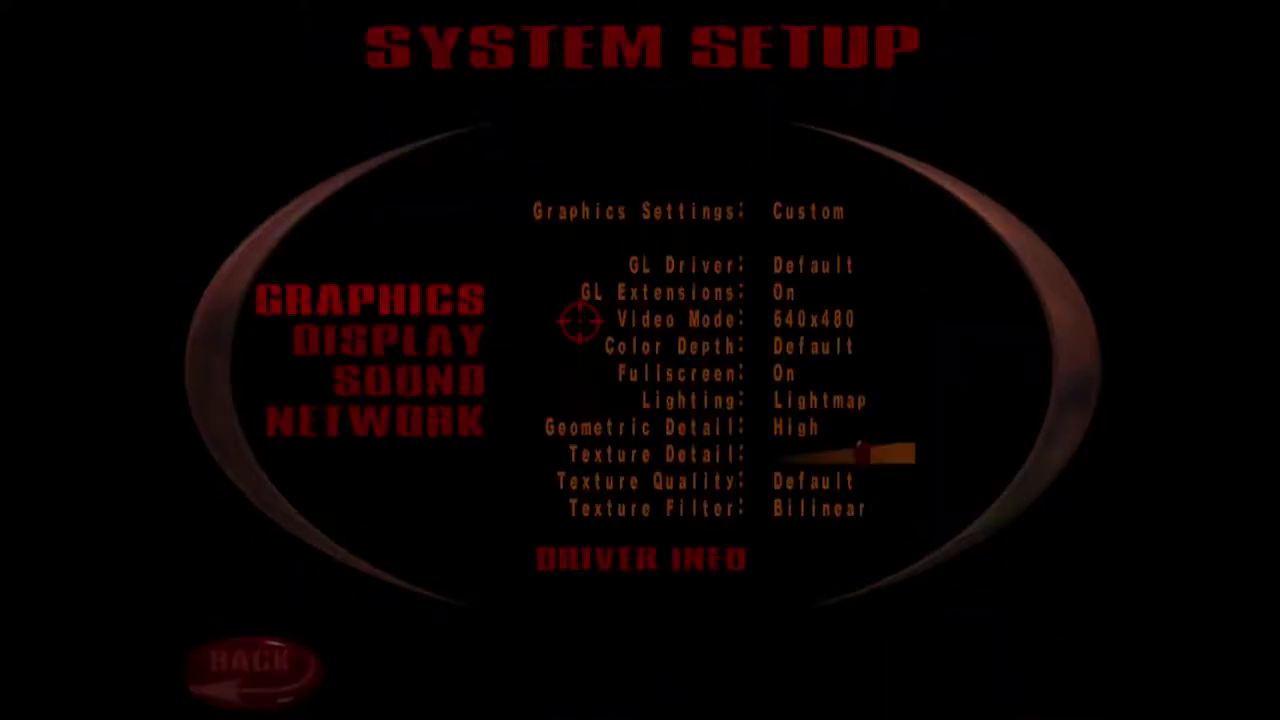
left_click(840, 266)
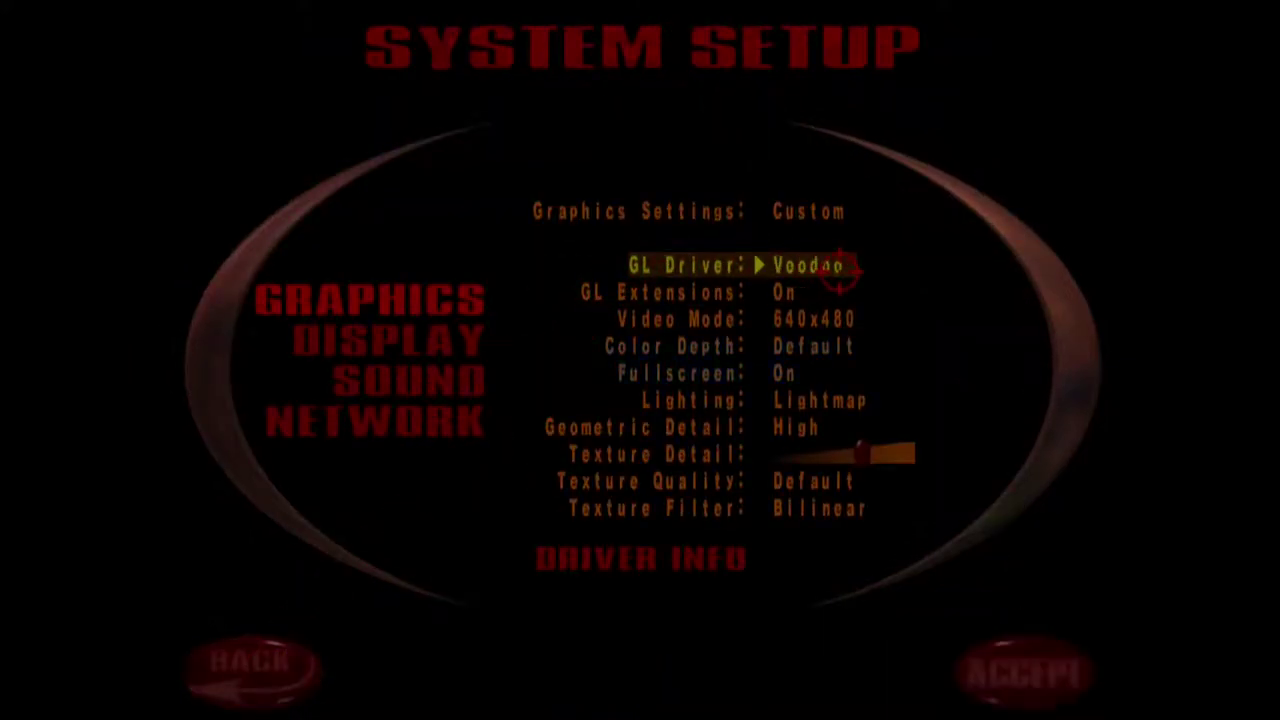
left_click(840, 266)
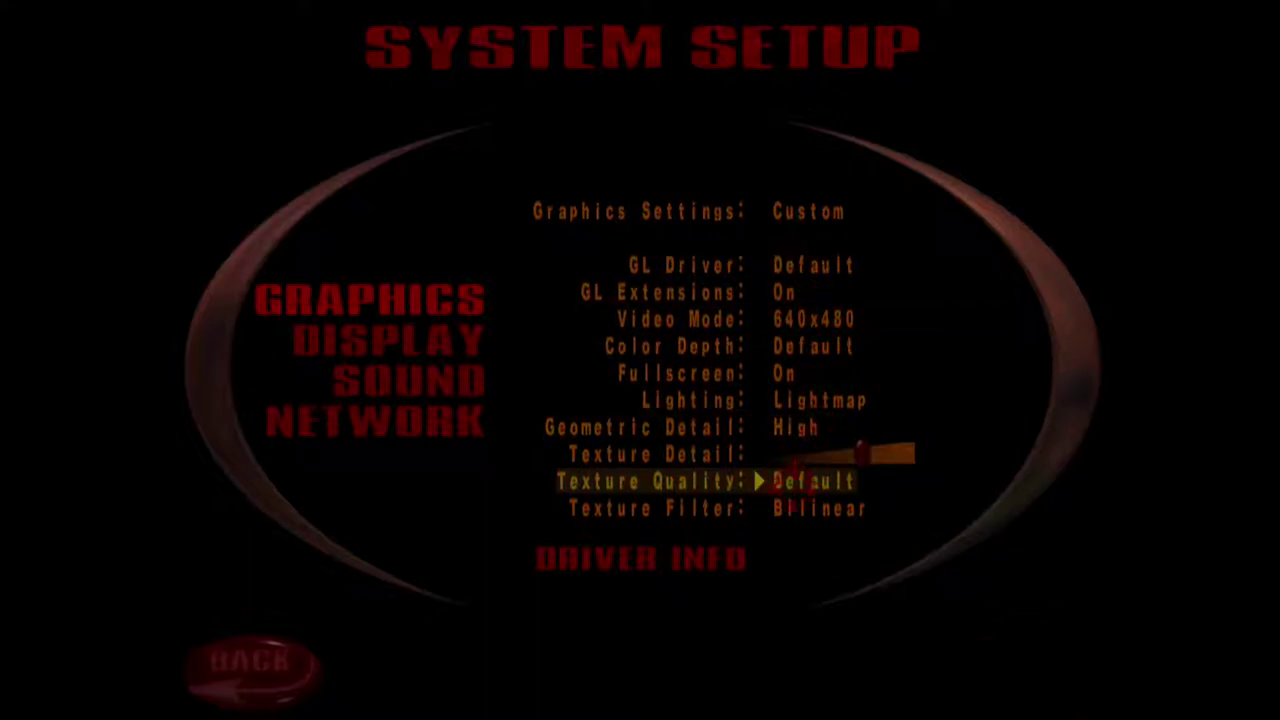
left_click(793, 512)
left_click(802, 481)
left_click(802, 481)
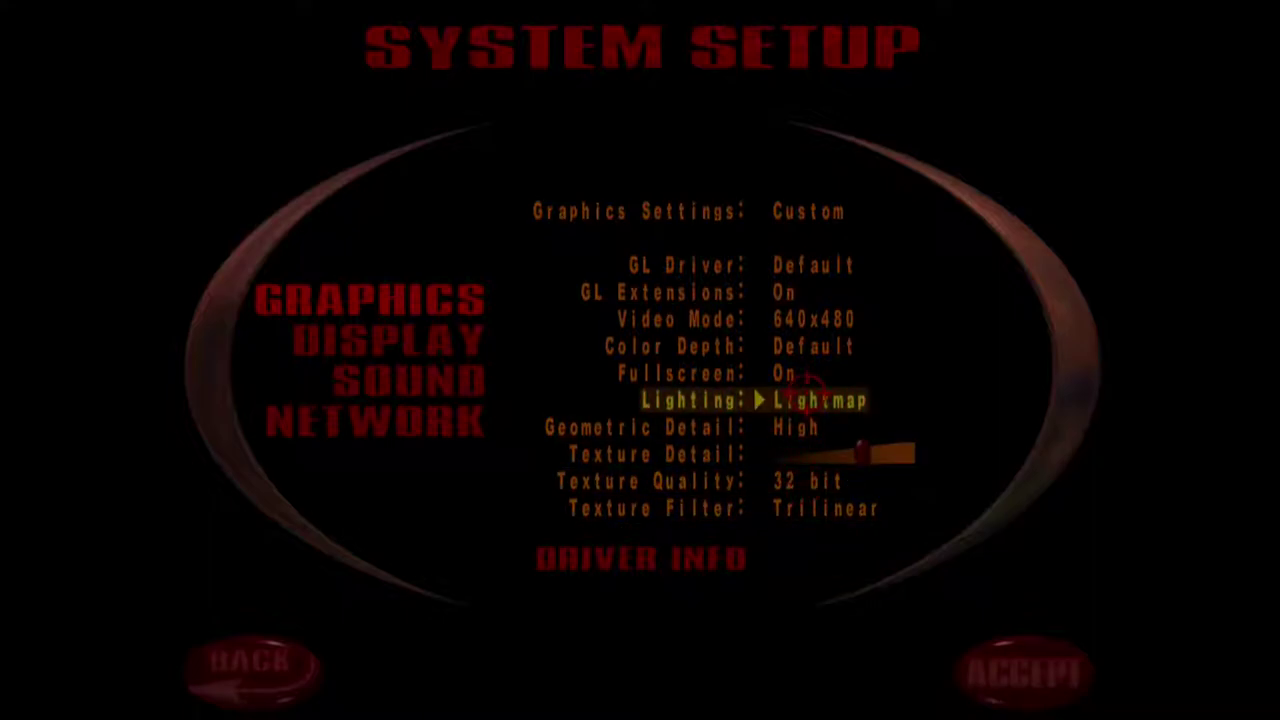
Set Color Depth to 32 bit, keep Lighting on Lightmap and Geometric Detail on High, and apply the graphics settings
left_click(822, 348)
left_click(826, 350)
left_click(822, 403)
left_click(823, 405)
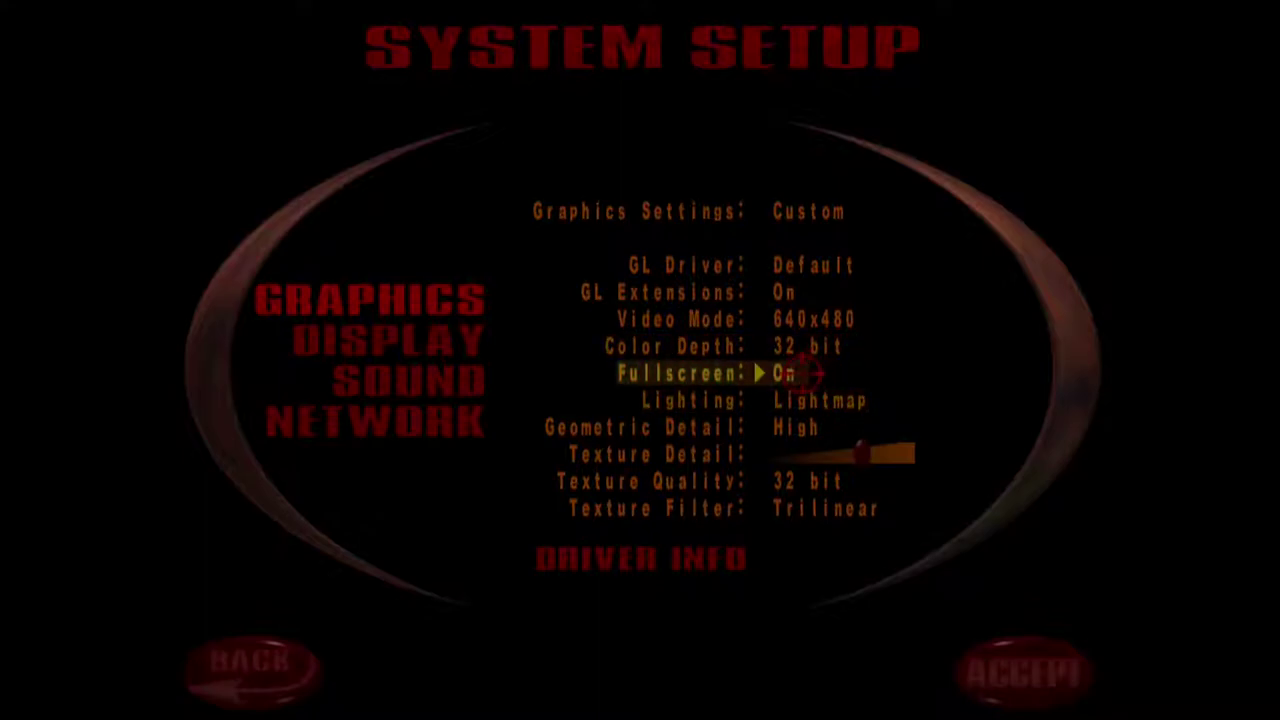
left_click(767, 420)
left_click(767, 420)
left_click(767, 420)
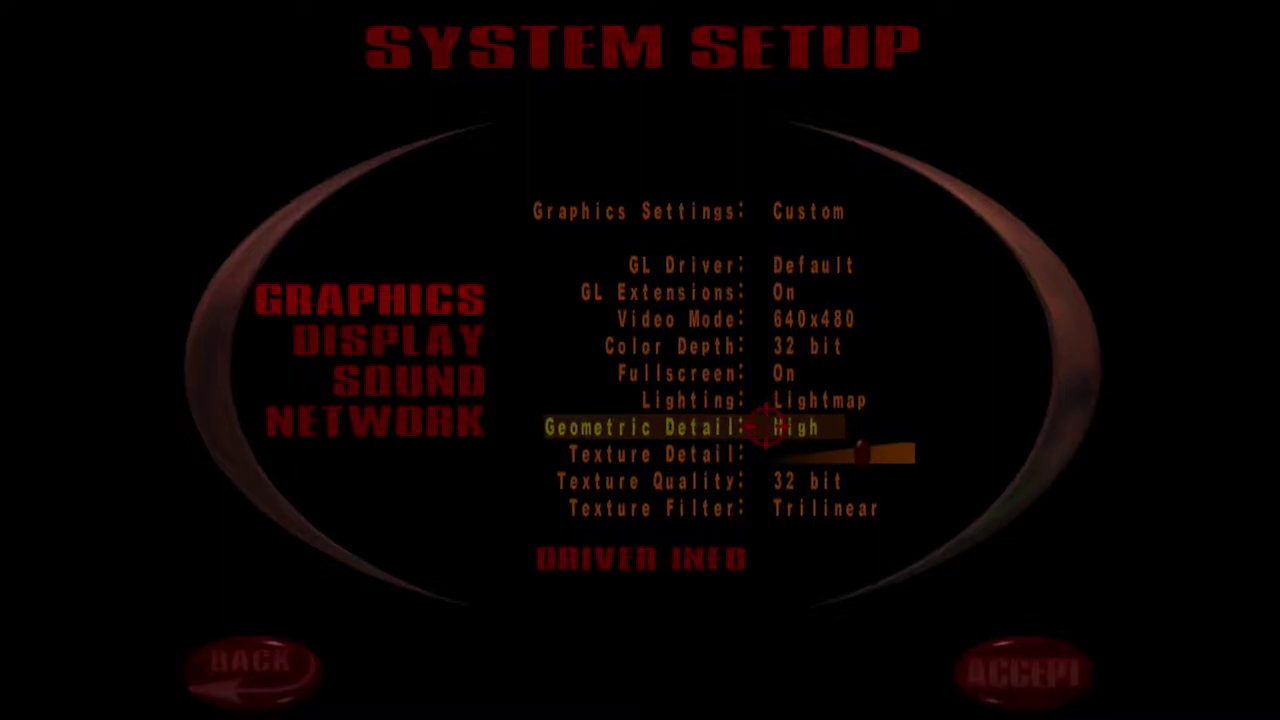
left_click(1022, 672)
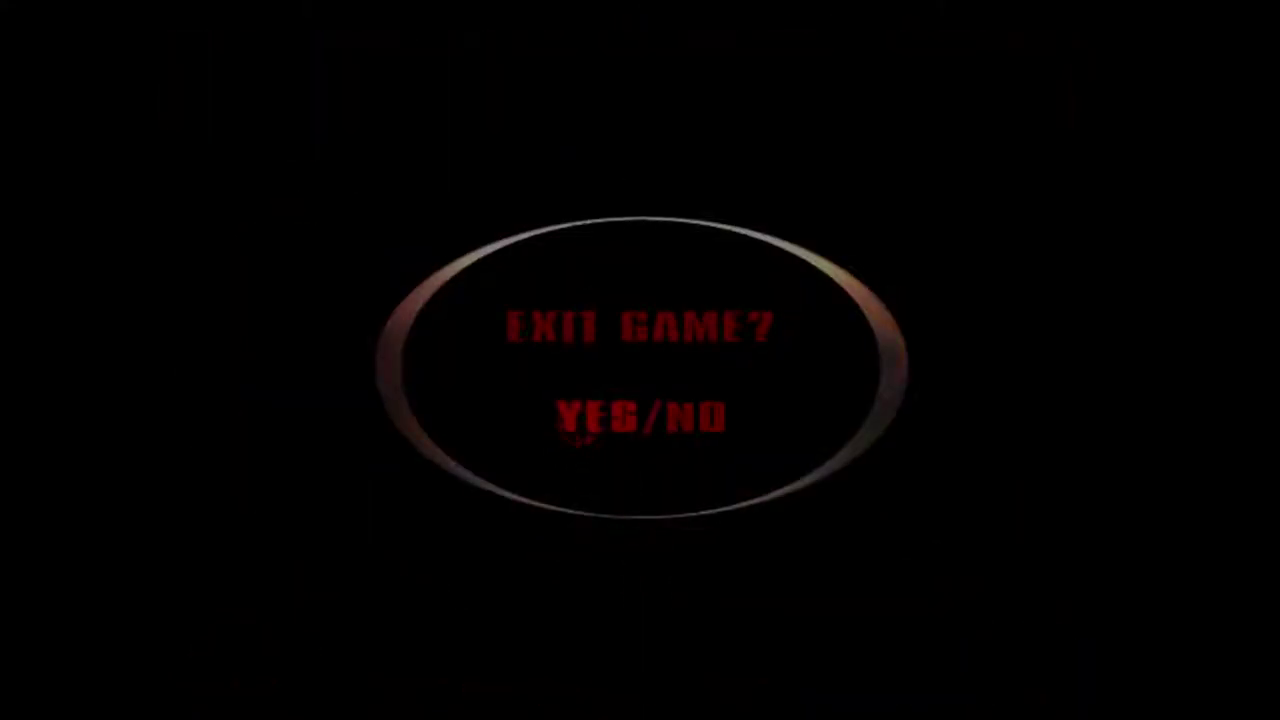
Exit the game and relaunch Quake 3 Arena (Q3E)
left_click(580, 417)
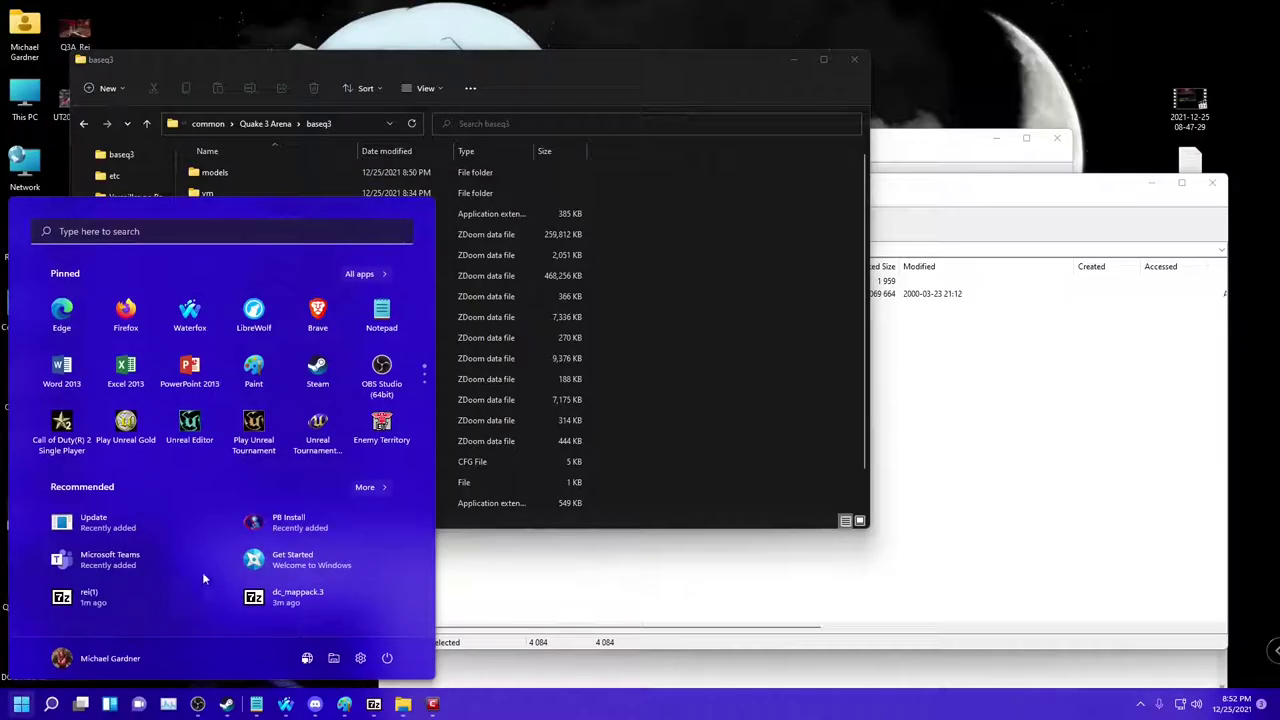
scroll(354, 398, "down", 2)
scroll(360, 423, "down", 1)
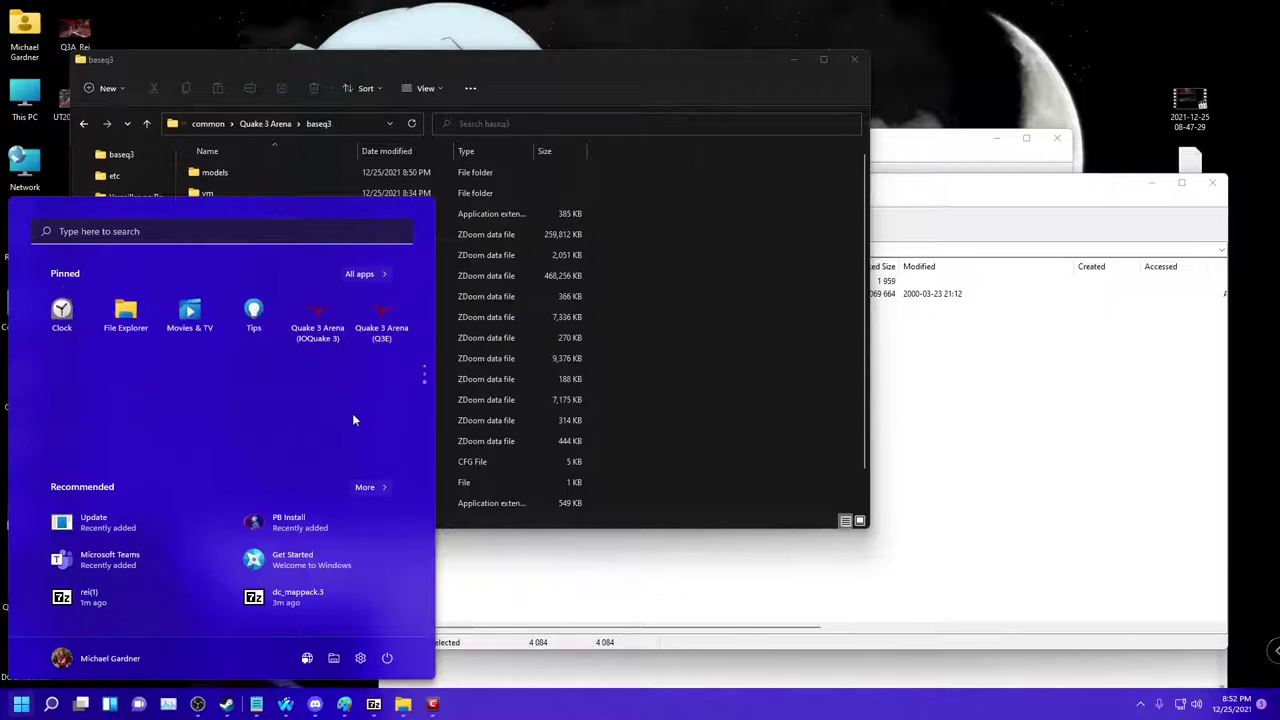
left_click(381, 326)
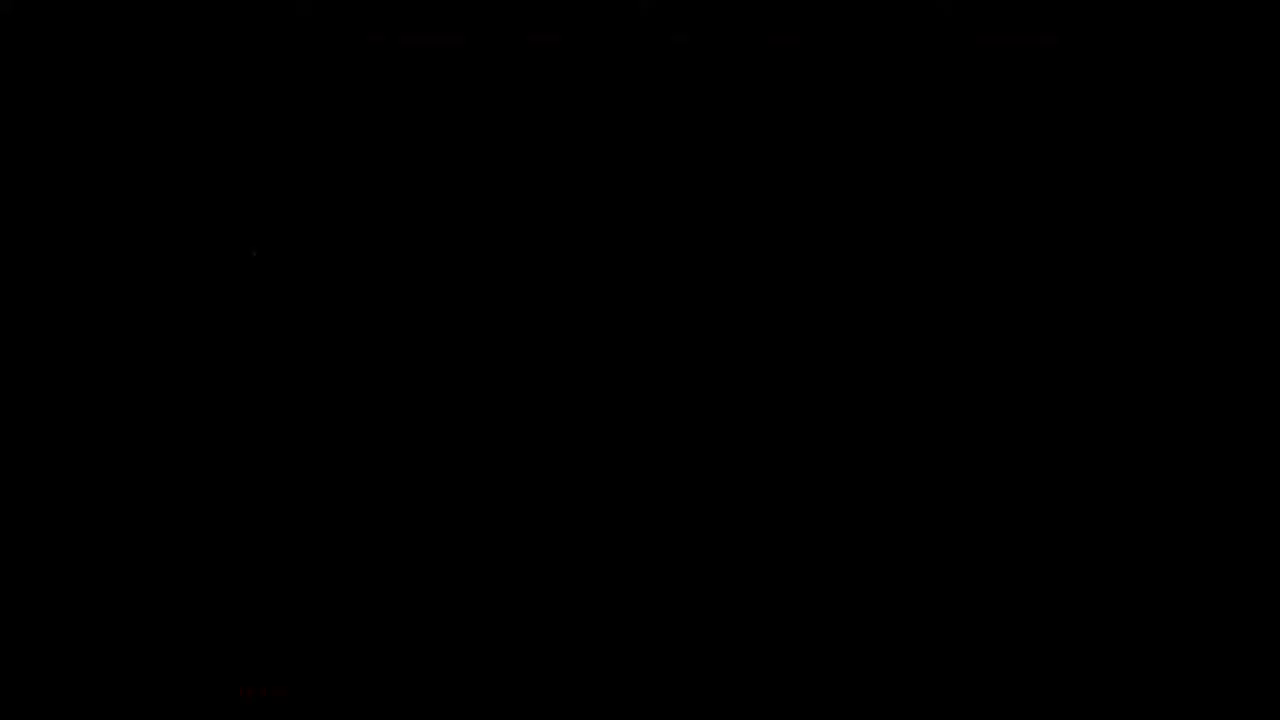
Exit the game and clear the desktop by closing the baseq3 folder and archive windows and minimizing Notepad and Comodo Firewall
left_click(619, 578)
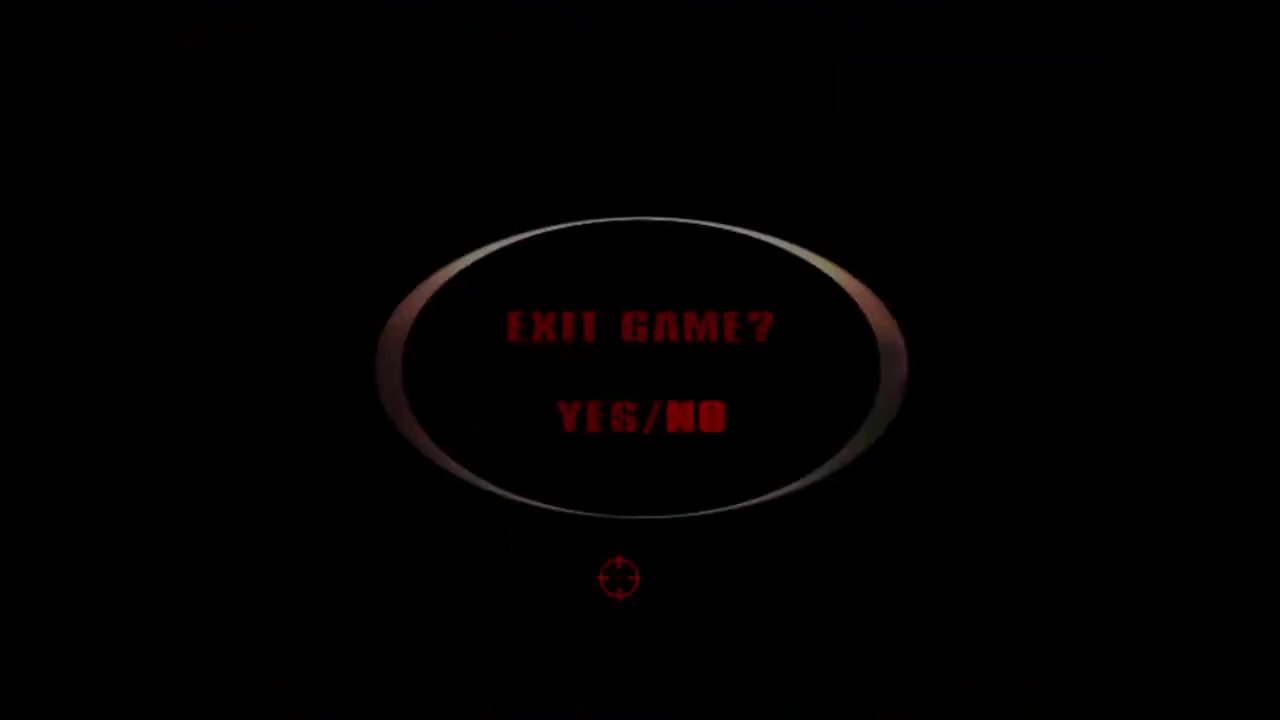
left_click(597, 420)
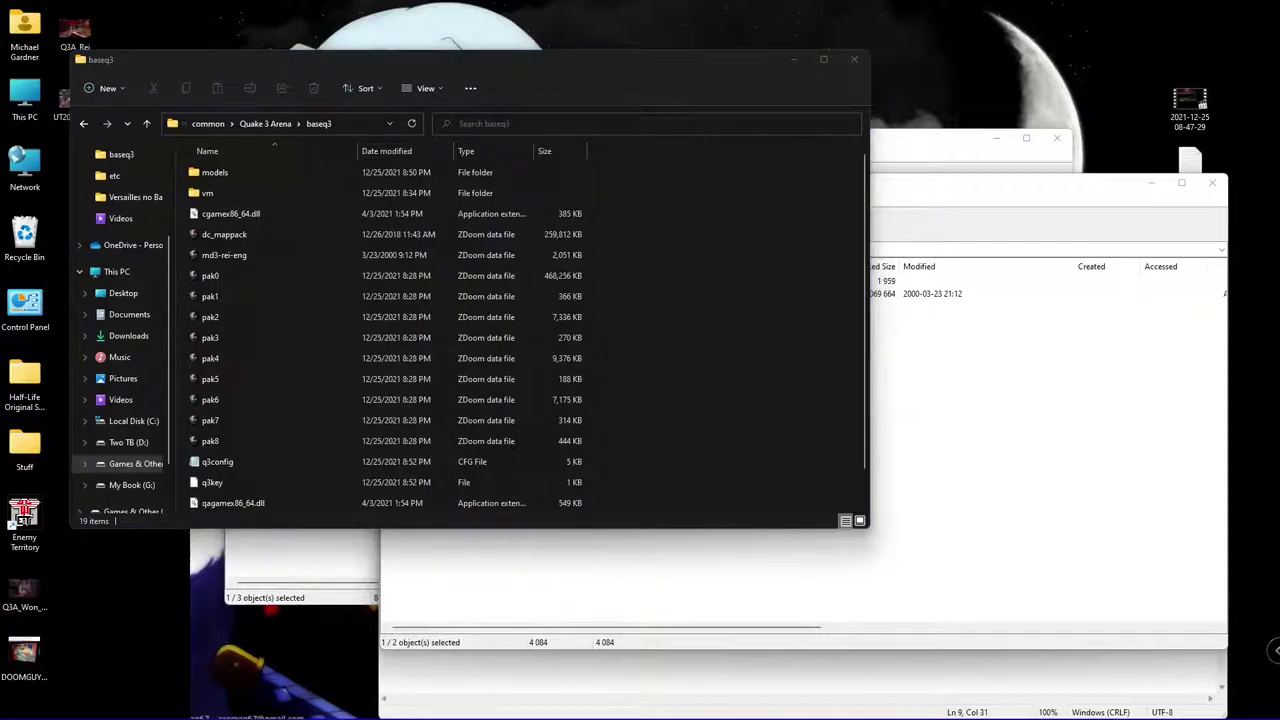
left_click(854, 60)
left_click(1212, 183)
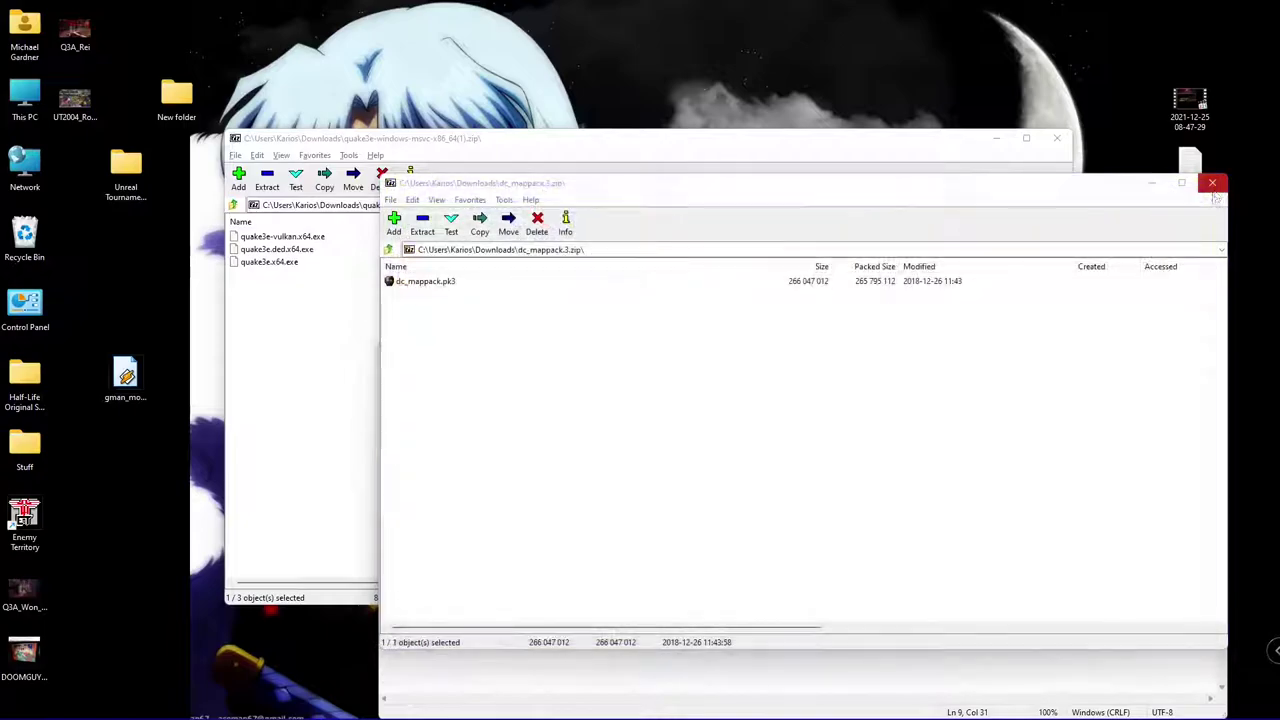
left_click(1212, 183)
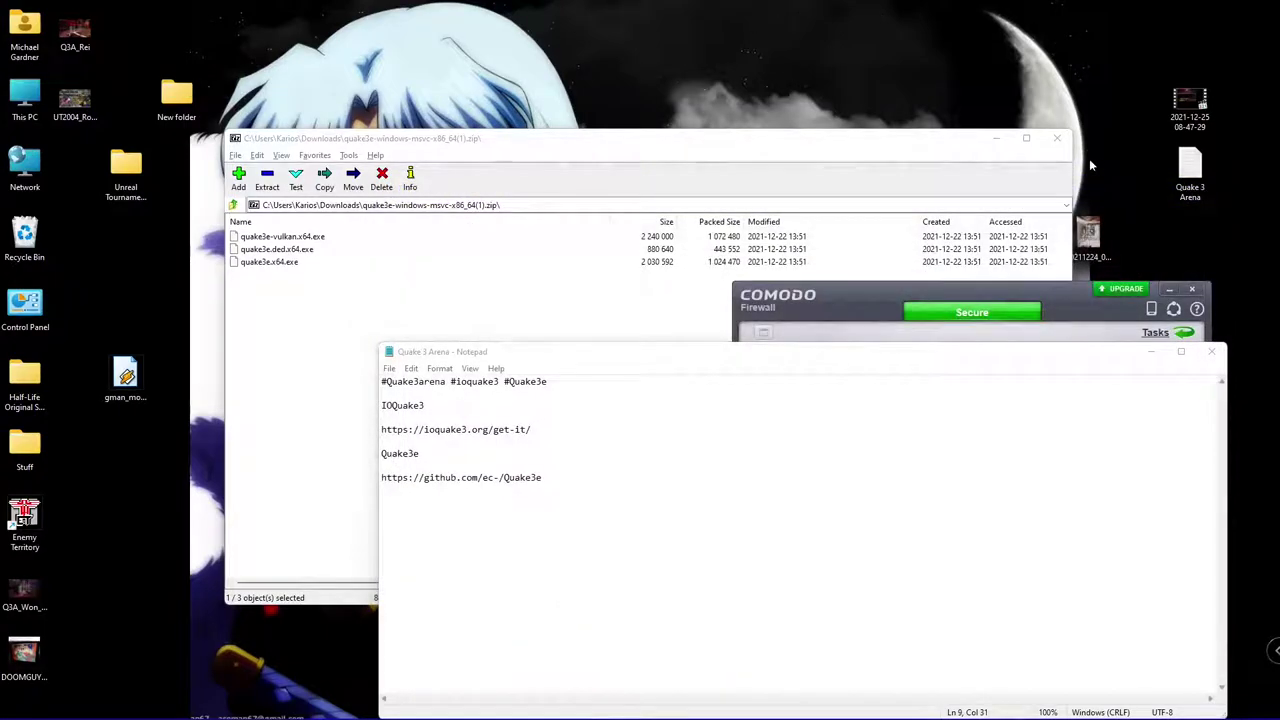
left_click(1058, 140)
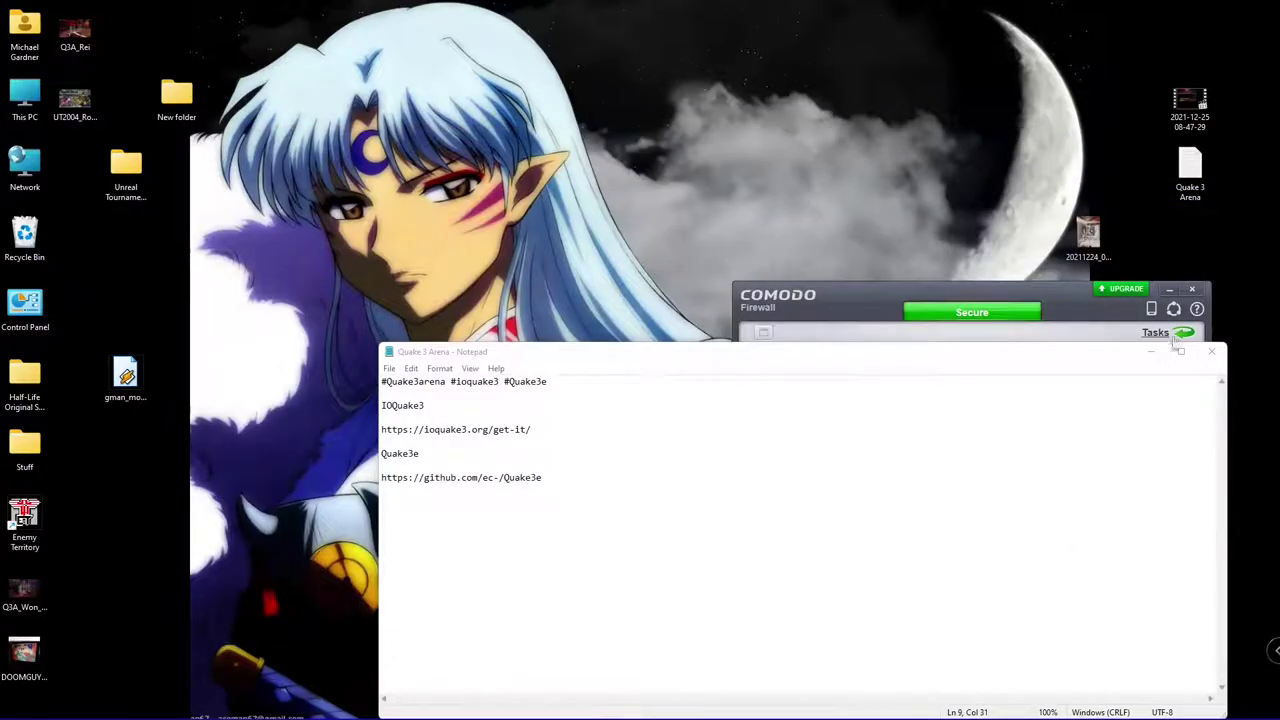
left_click(1151, 351)
mouse_move(1127, 308)
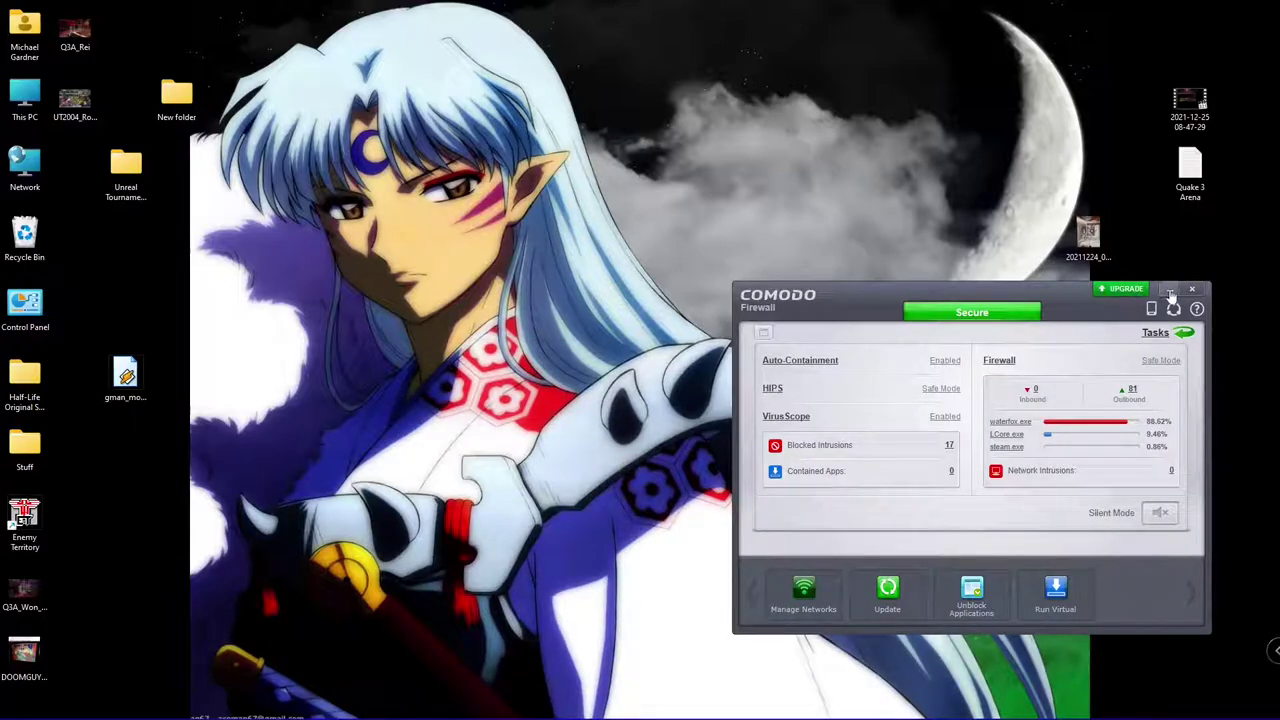
left_click(1169, 289)
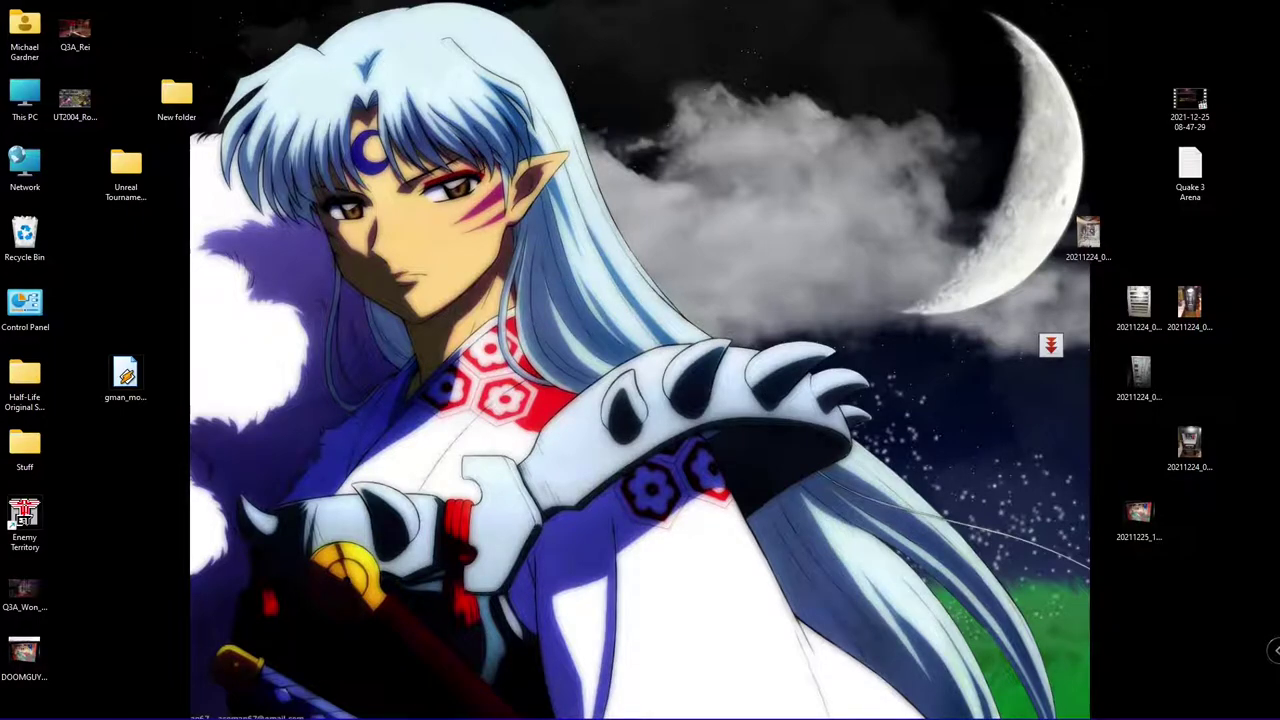
Bring up the etc folder in File Explorer and display its full path, C:\Windows\System32\drivers\etc
key("super+d")
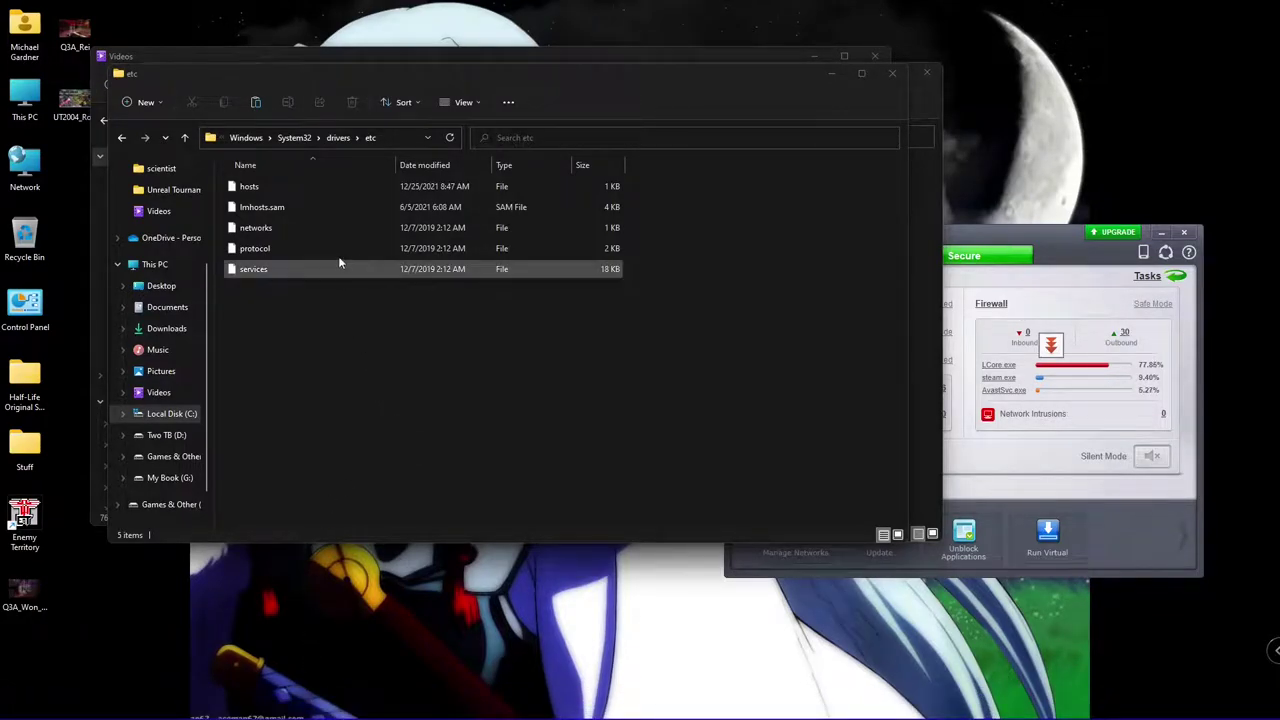
left_click(400, 138)
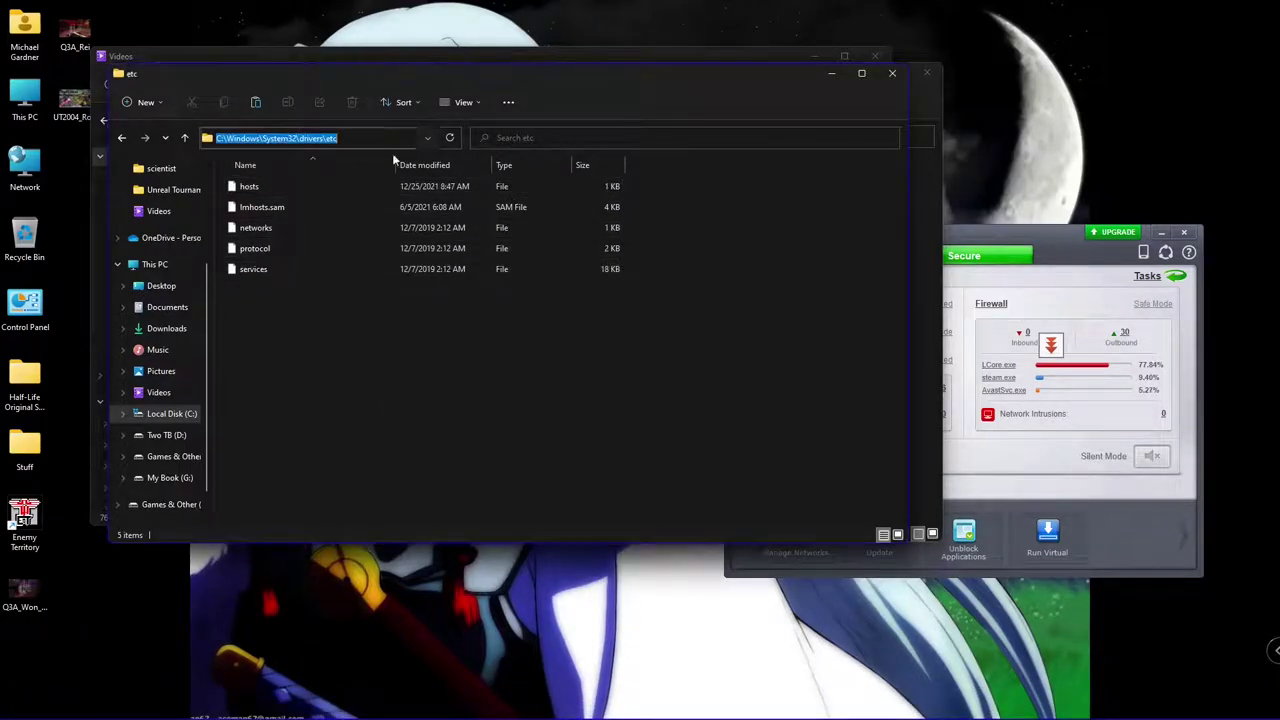
key("End")
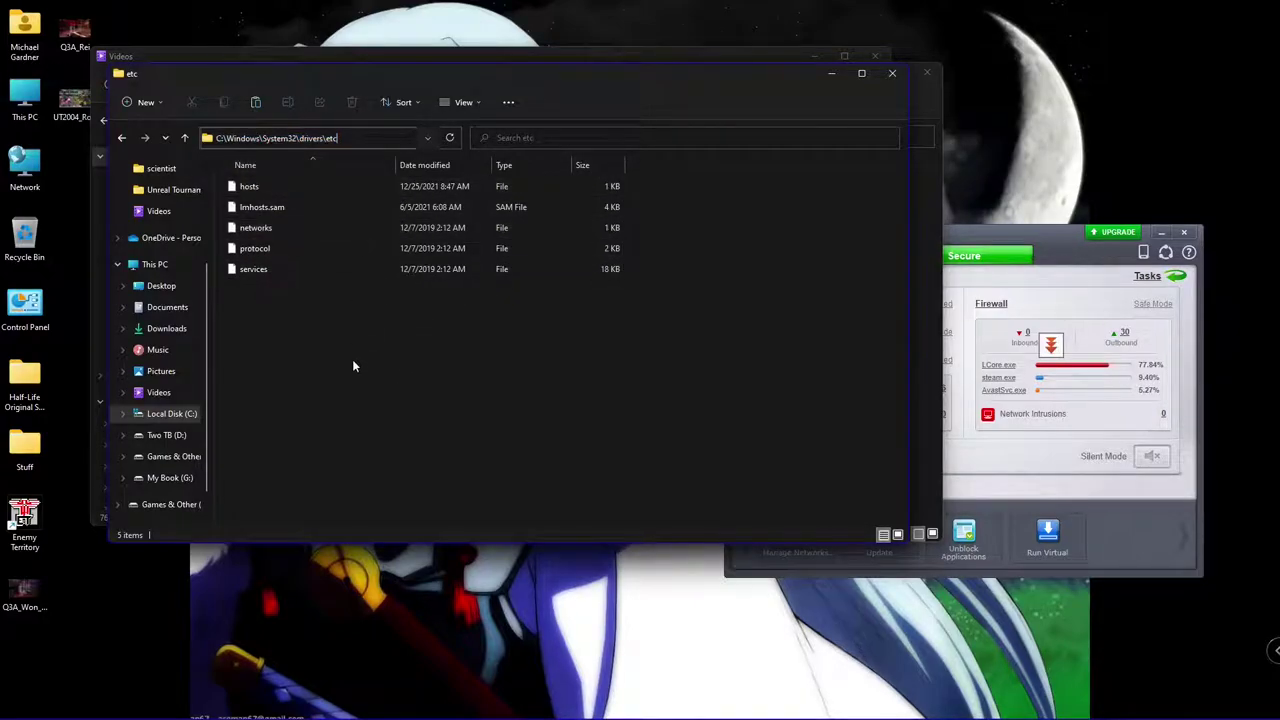
right_click(258, 187)
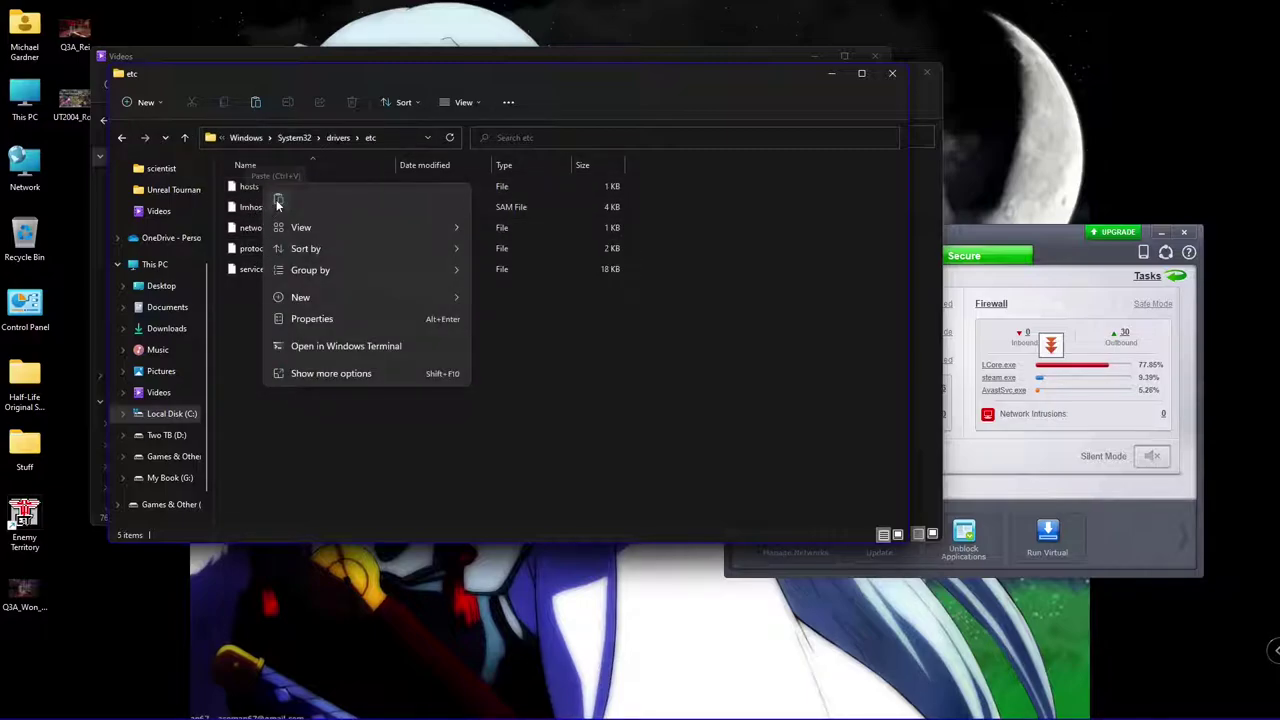
left_click(276, 199)
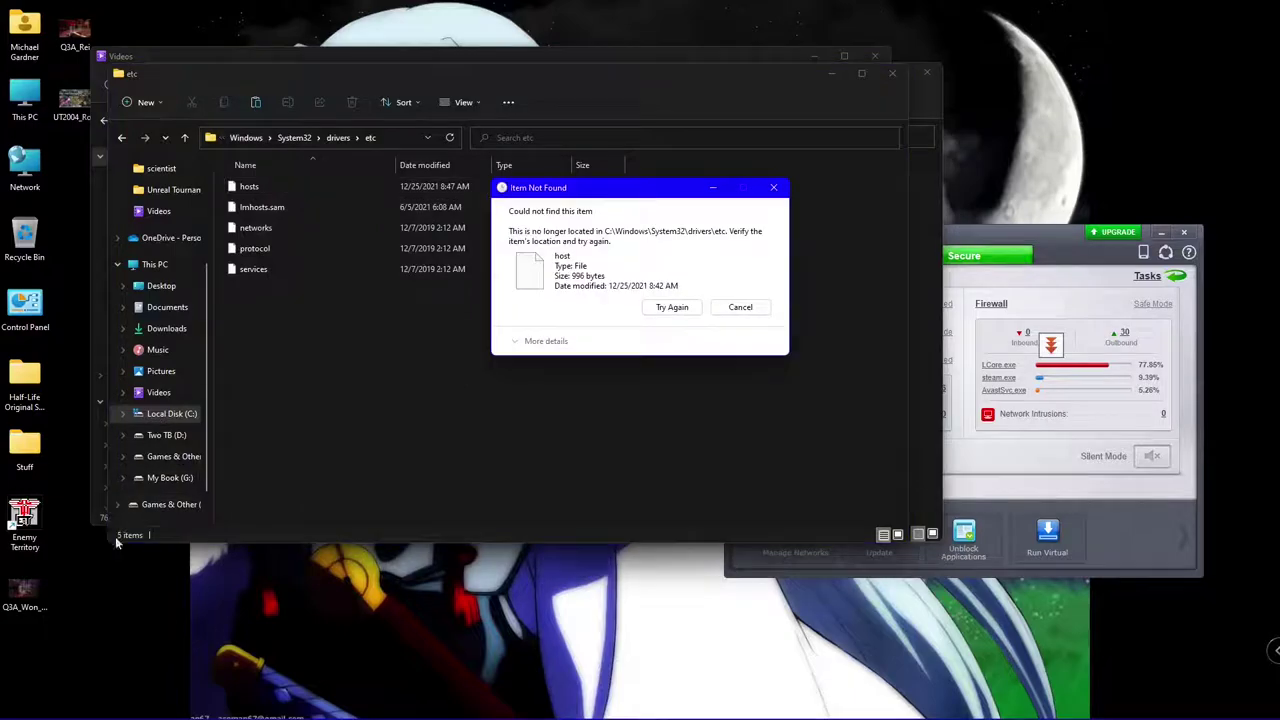
left_click(740, 307)
Copy the hosts file from the etc folder to the desktop and move the copy to a free spot beside the other icons
right_click(232, 186)
left_click(511, 360)
left_click(257, 186)
right_click(257, 188)
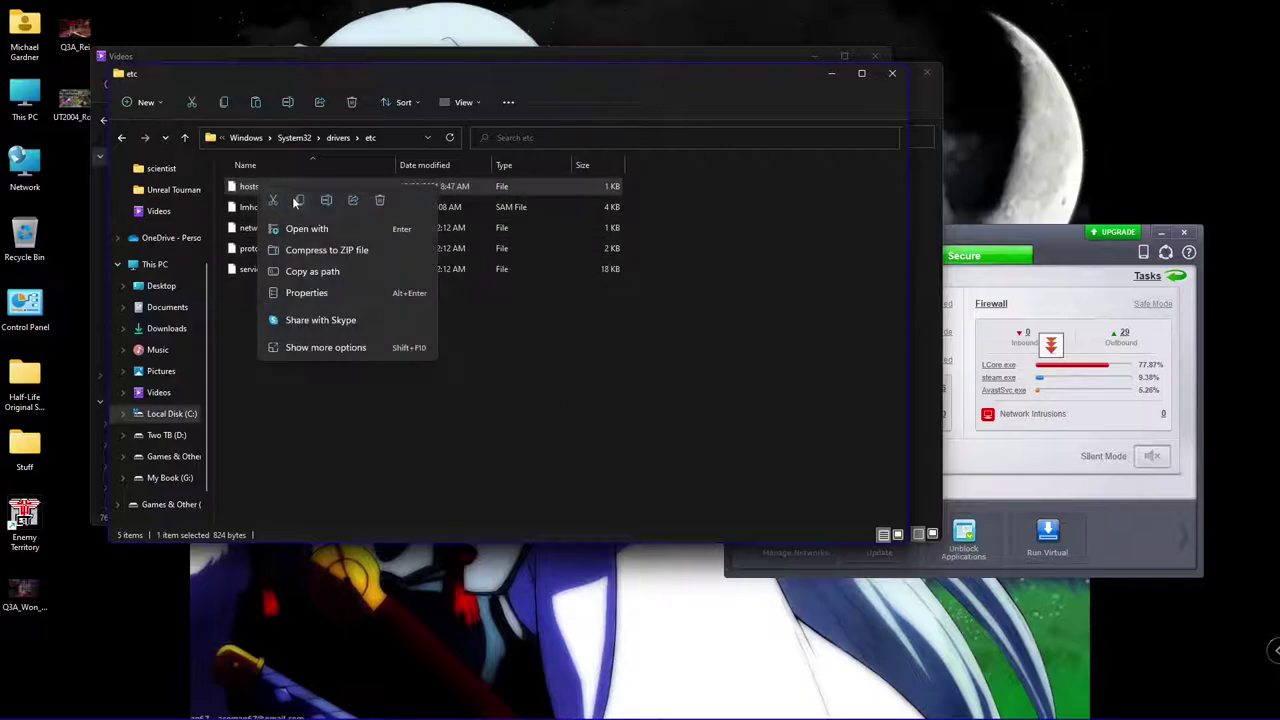
key("Escape")
right_click(108, 600)
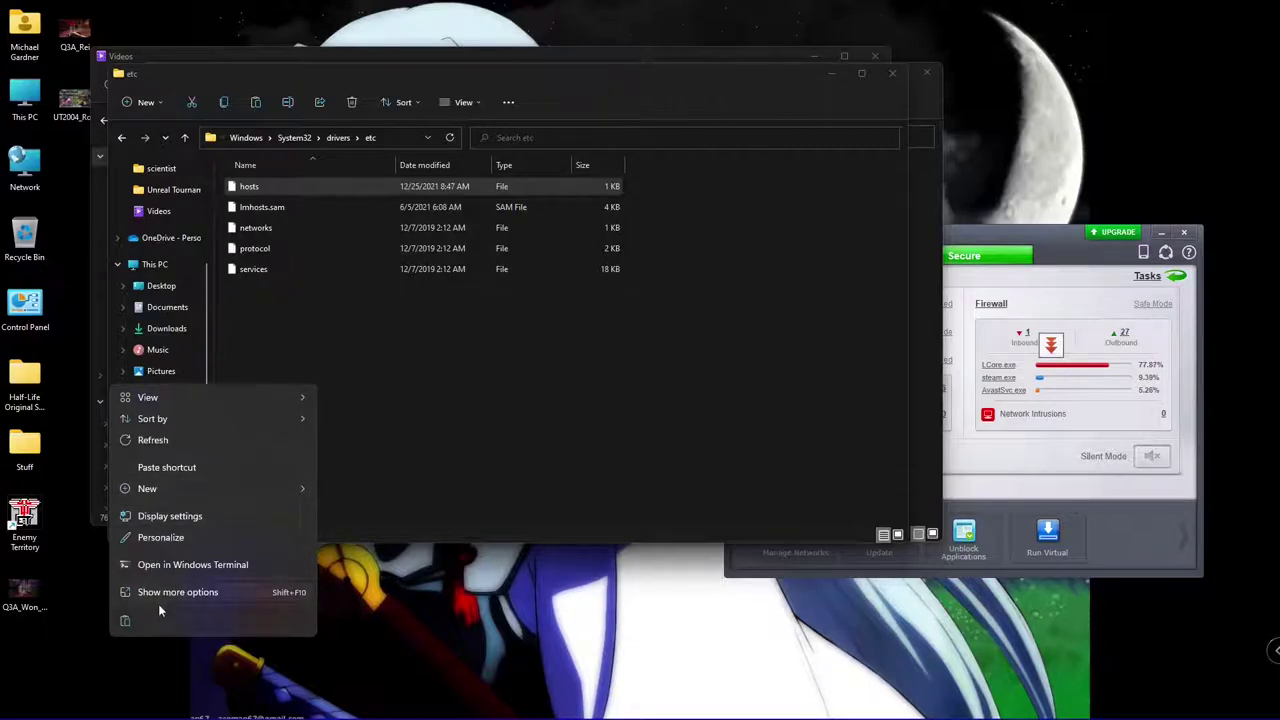
left_click(130, 618)
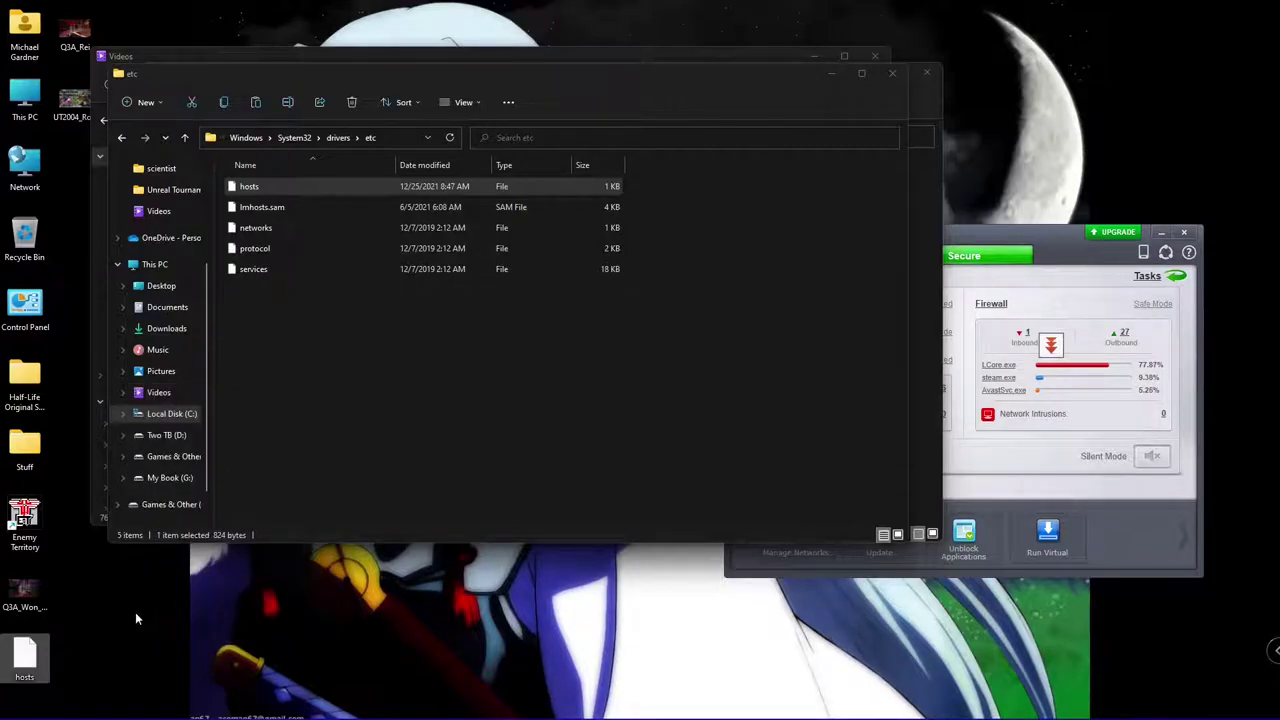
left_click_drag(24, 658, 160, 612)
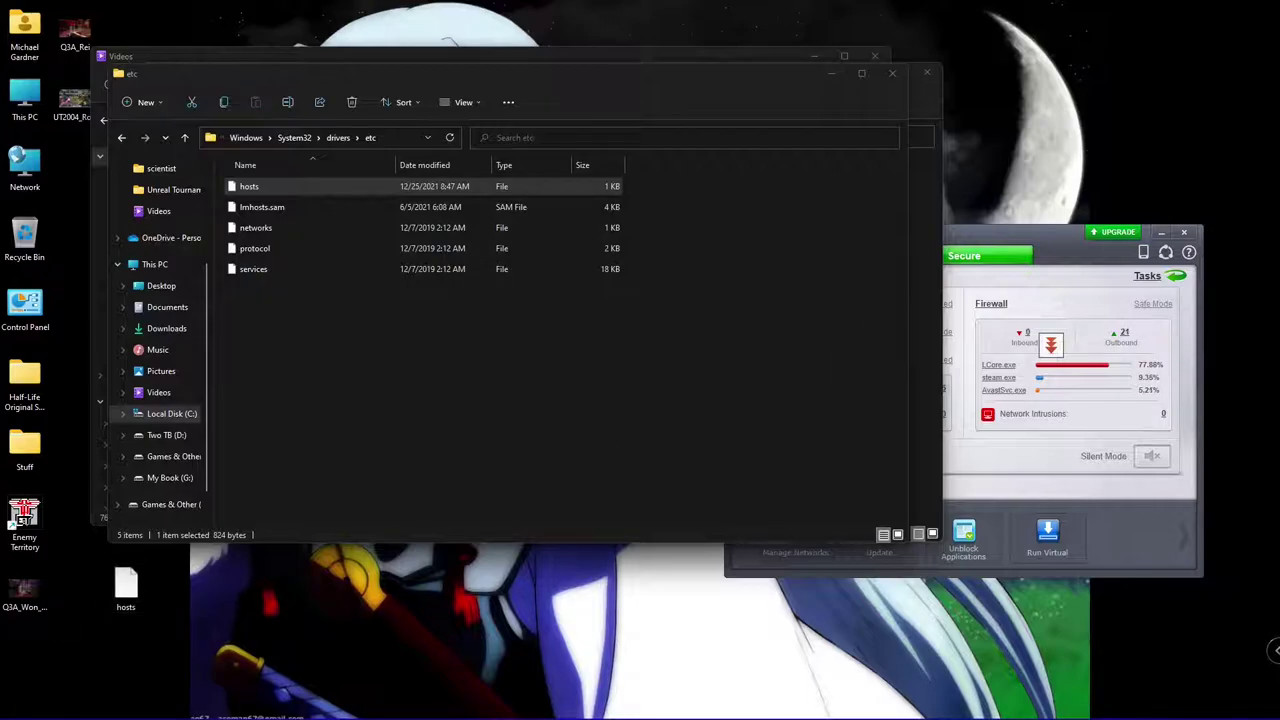
Close the Videos folder window and open the desktop copy of the hosts file in Notepad
right_click(120, 592)
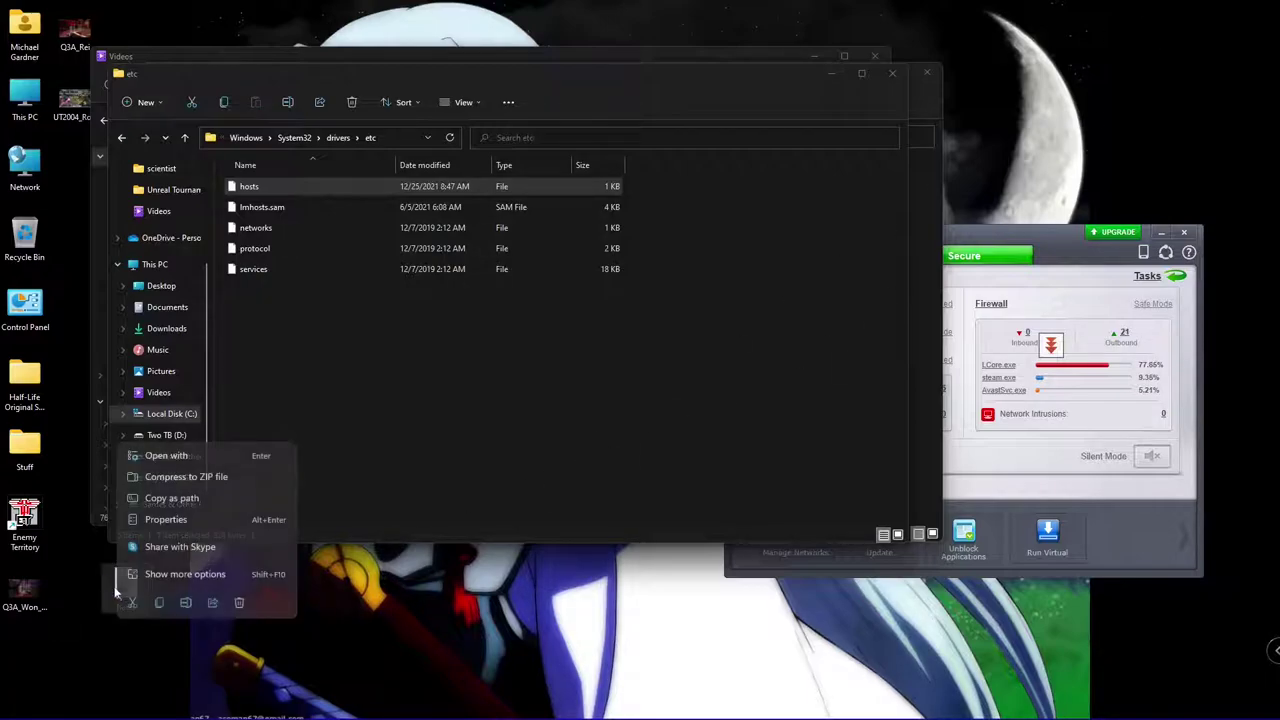
left_click(166, 455)
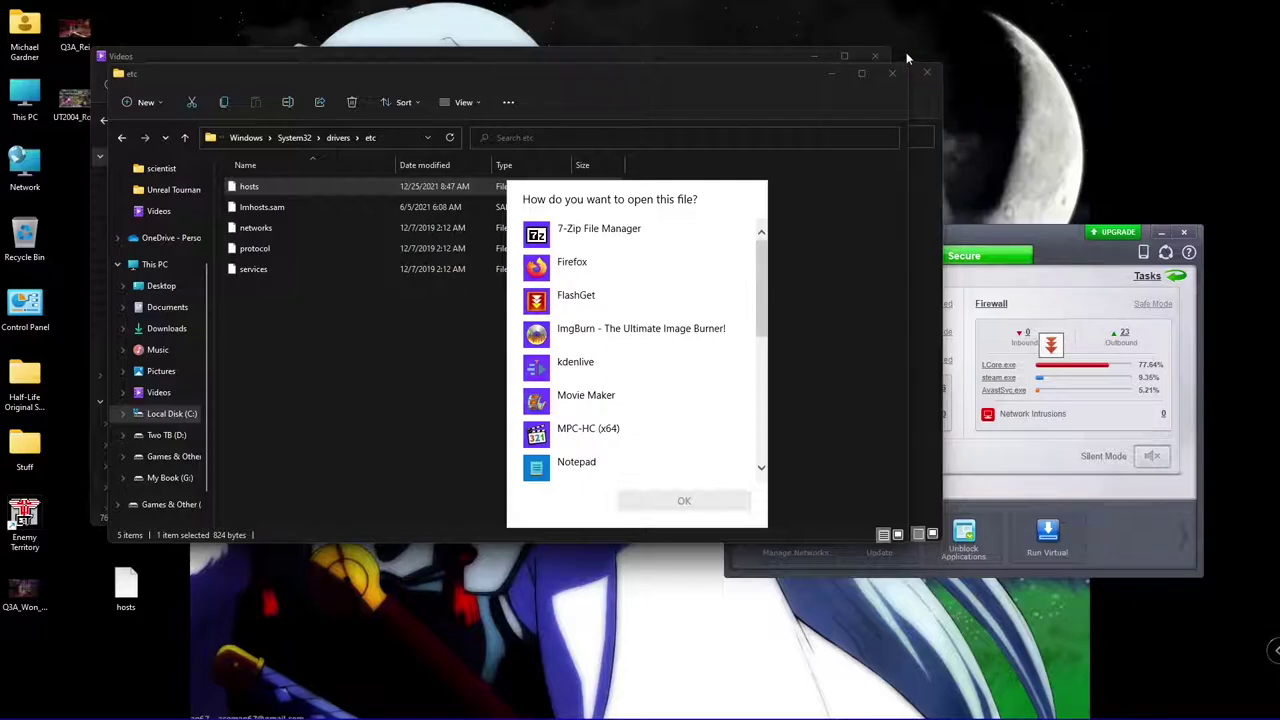
left_click(875, 58)
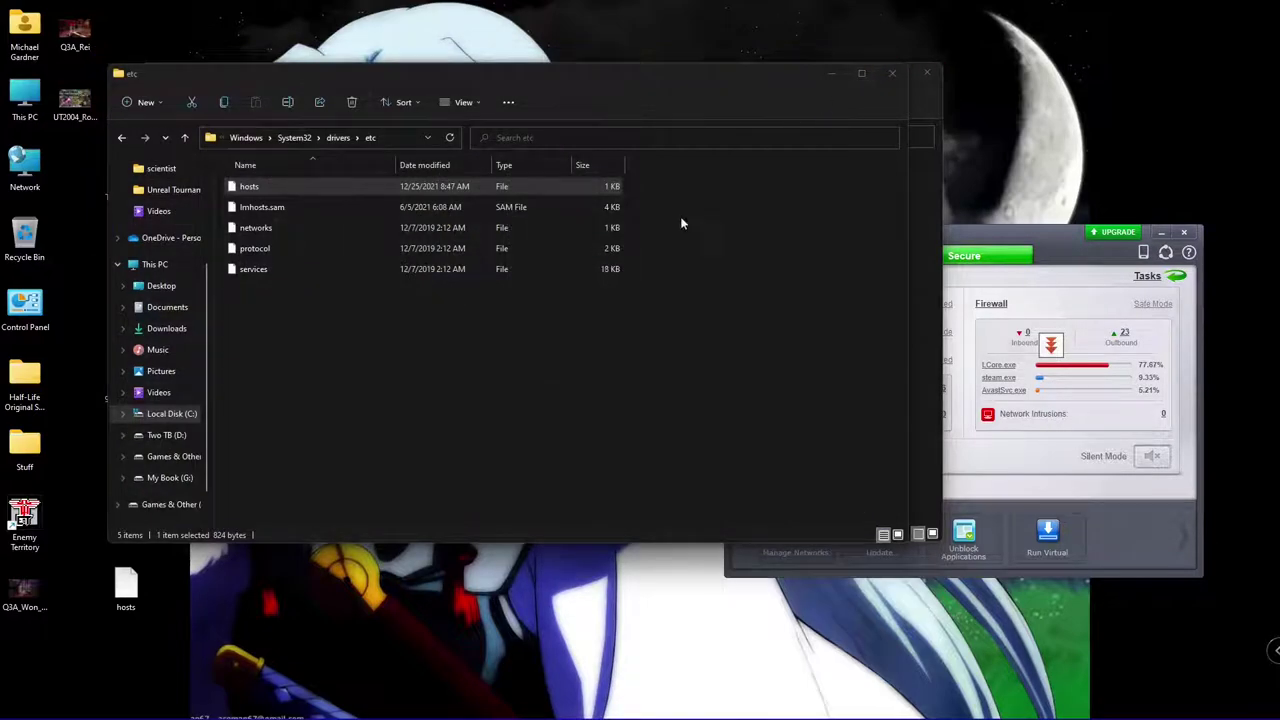
right_click(133, 598)
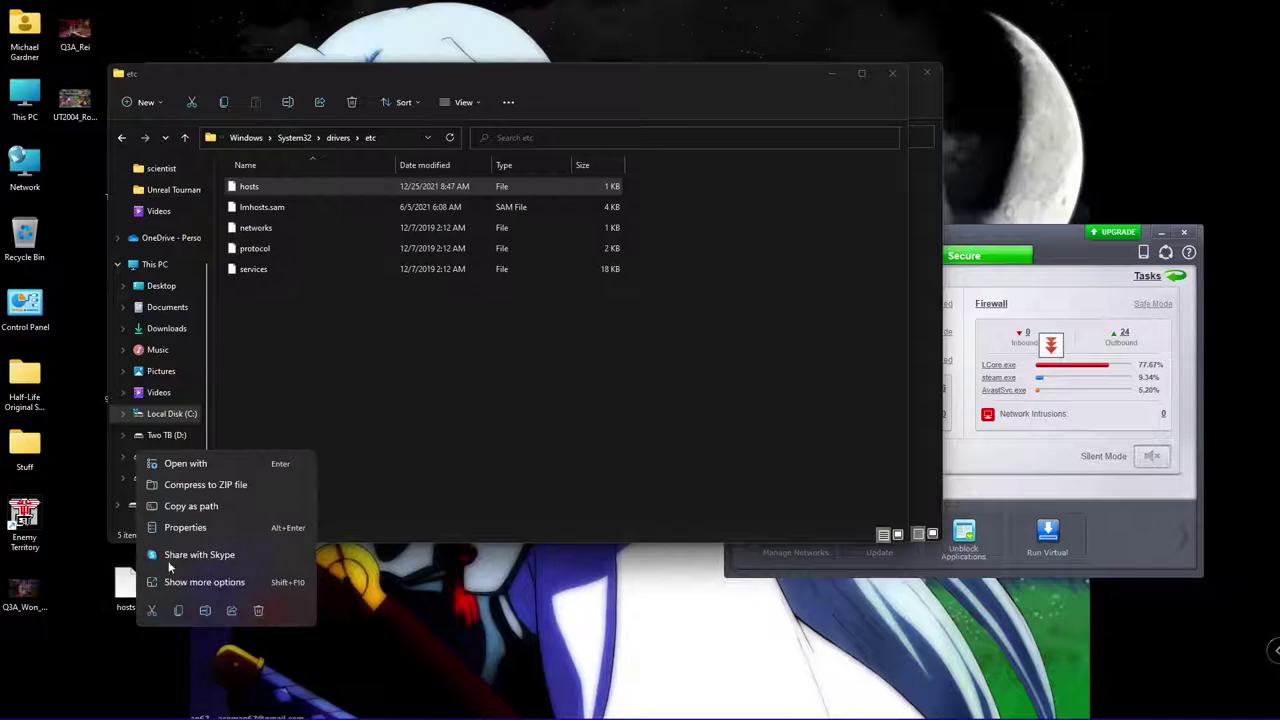
left_click(213, 466)
scroll(620, 343, "down", 2)
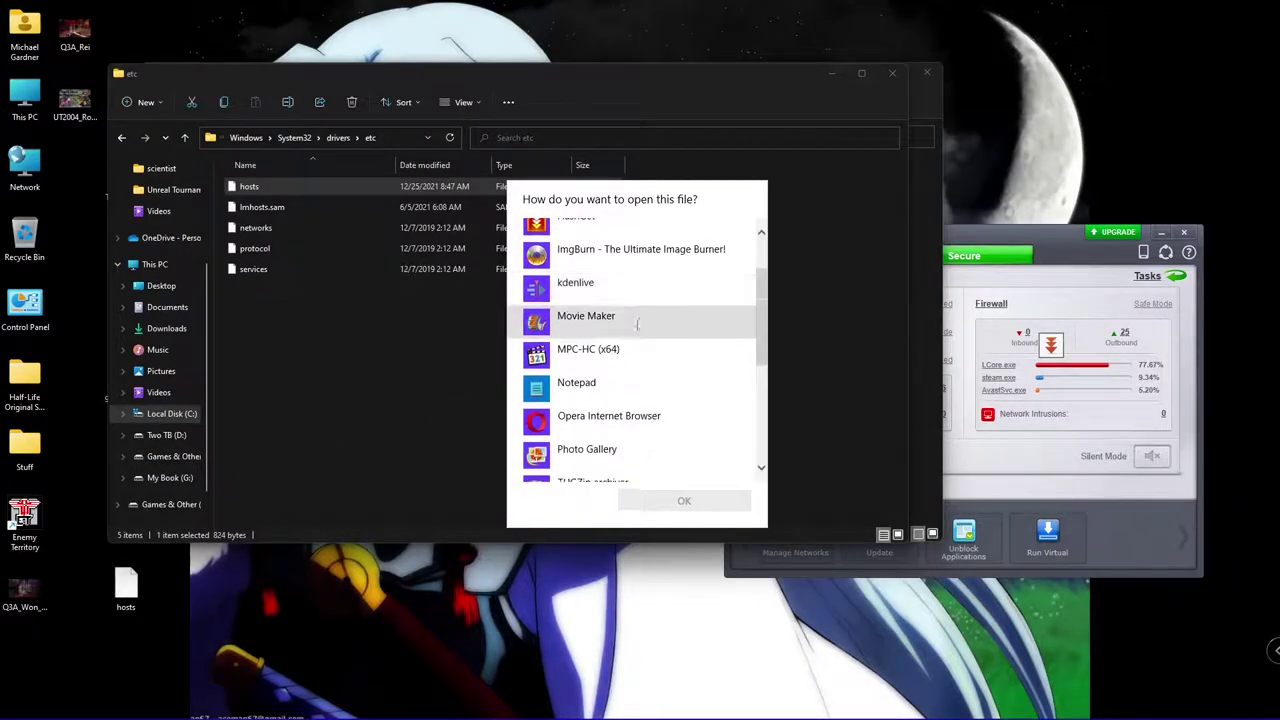
scroll(620, 343, "down", 1)
left_click(621, 355)
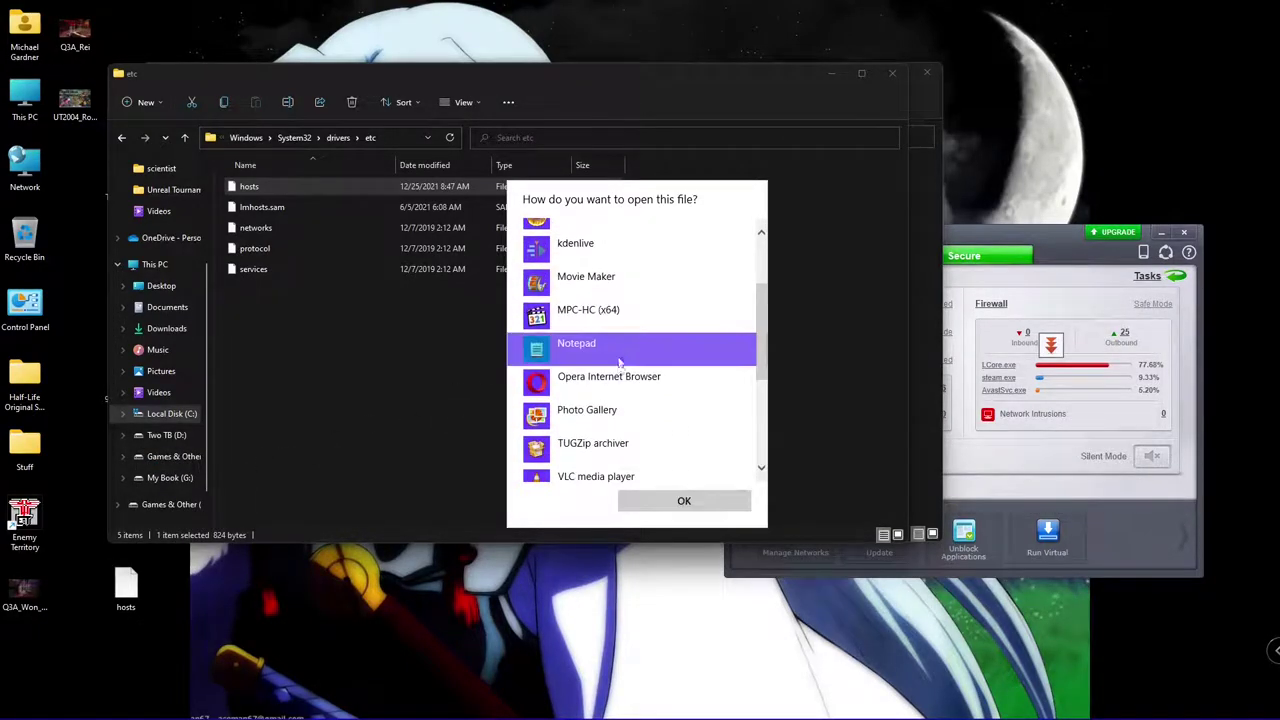
left_click(658, 503)
Paste the Maverickservers.com, ioquake3 and Excessive Plus master server entries at the end of the hosts file and uncomment the 192.241.238.177 master.quake3arena.com line
left_click(254, 540)
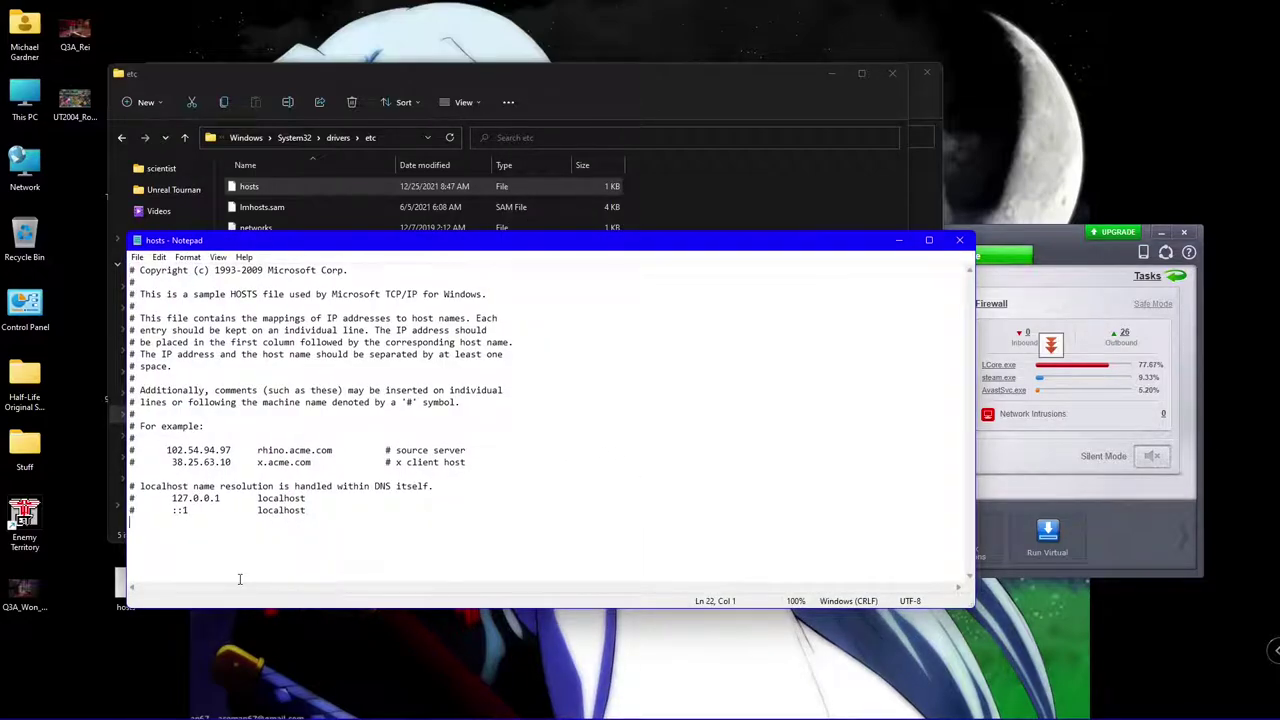
key("Return")
key("Return")
key("ctrl+v")
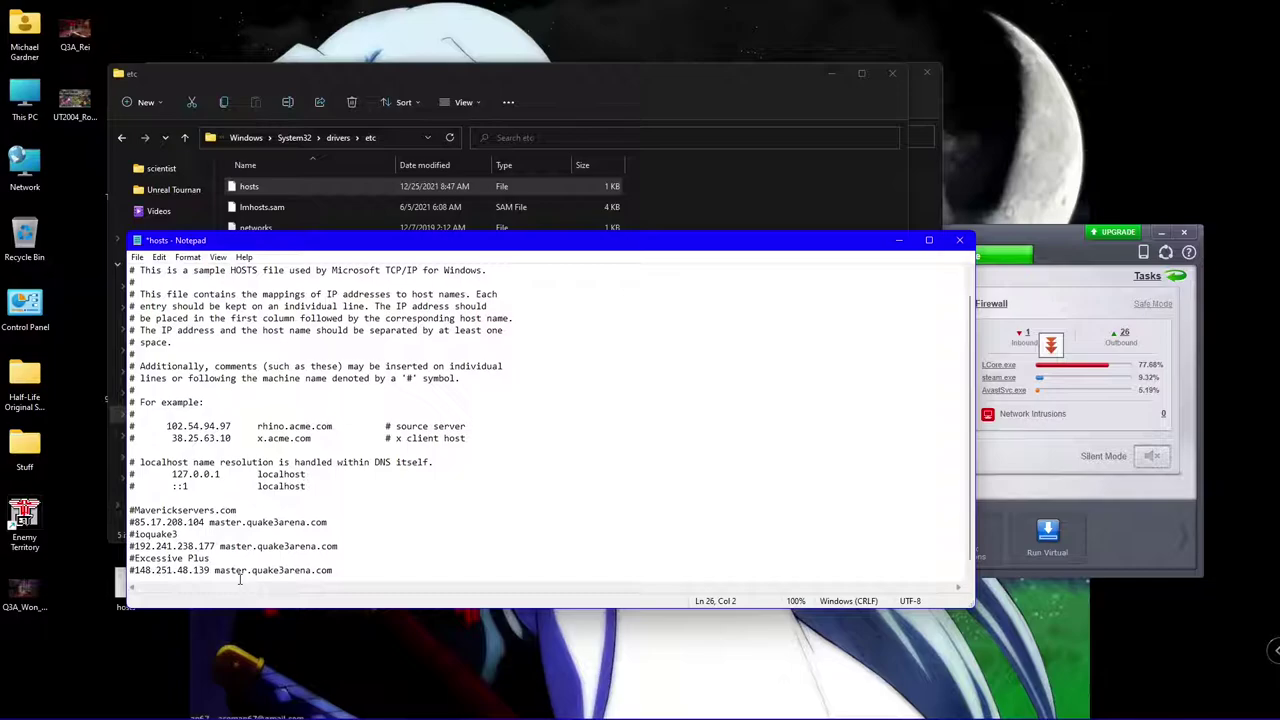
key("BackSpace")
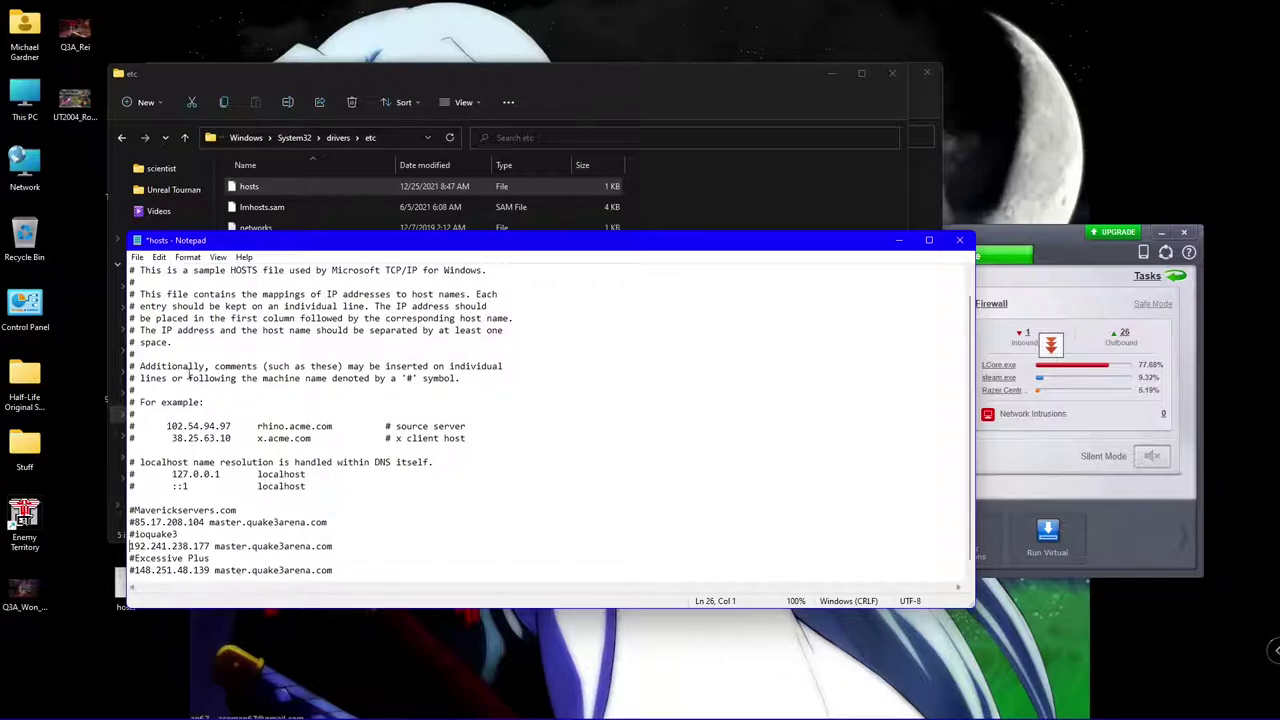
Save the edited desktop copy of the hosts file and close it
left_click(136, 258)
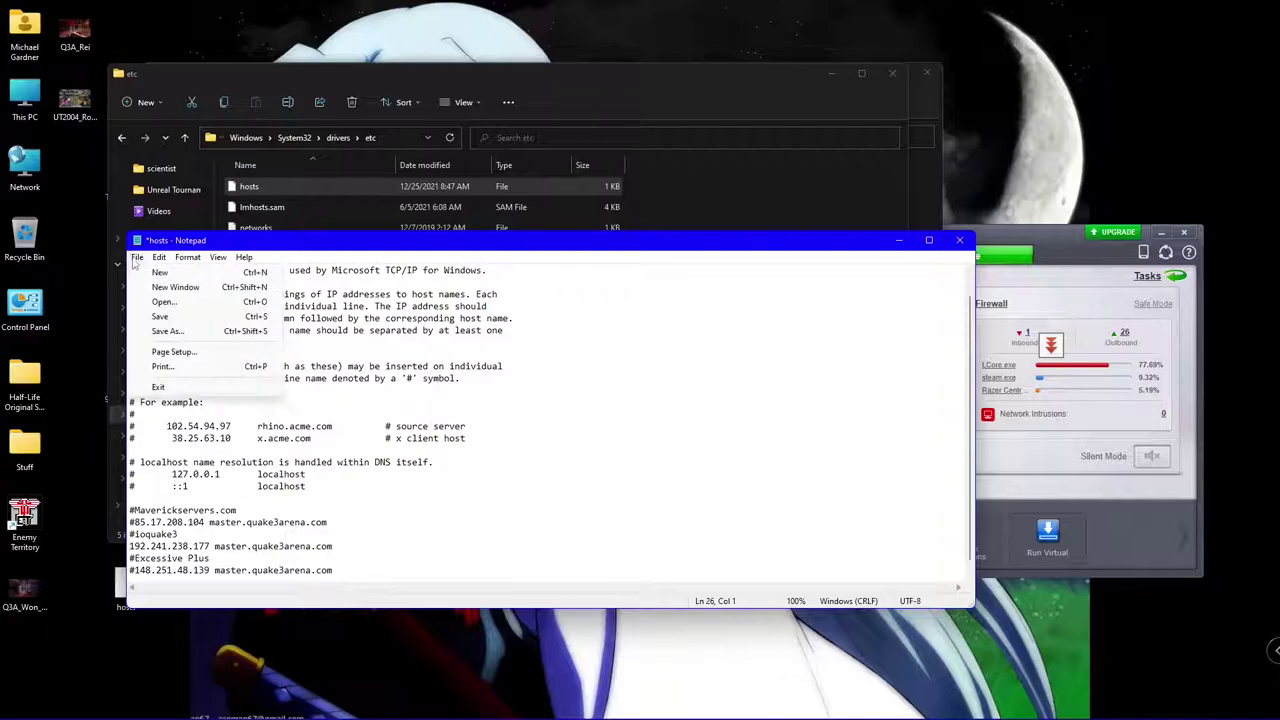
left_click(157, 318)
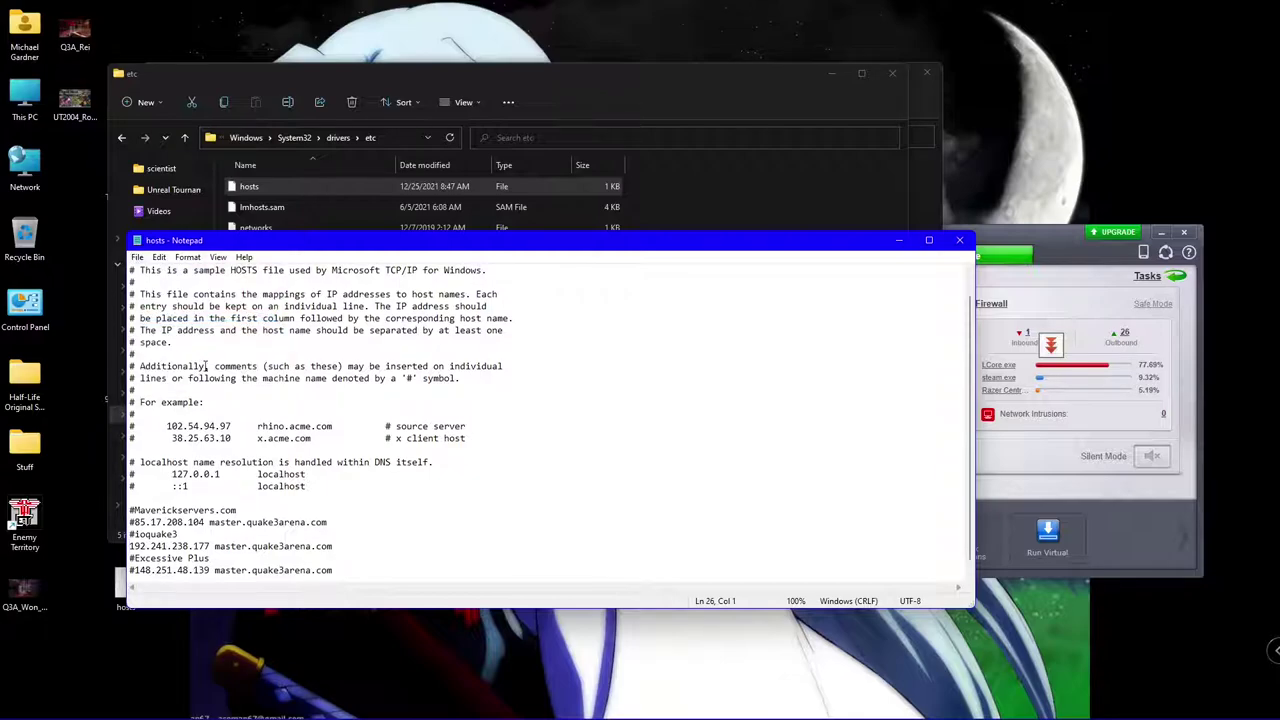
left_click(959, 240)
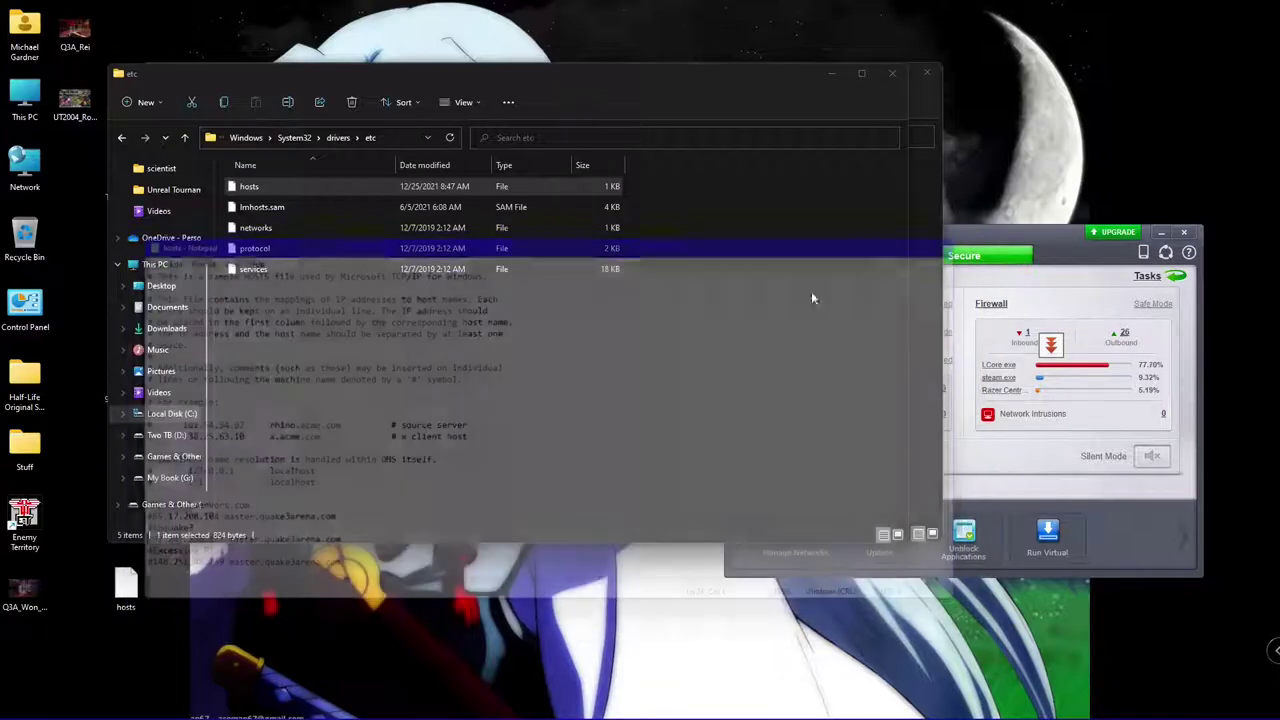
Move the edited hosts file from the desktop into the etc folder, replacing the existing hosts file
left_click_drag(137, 590, 350, 372)
left_click(580, 260)
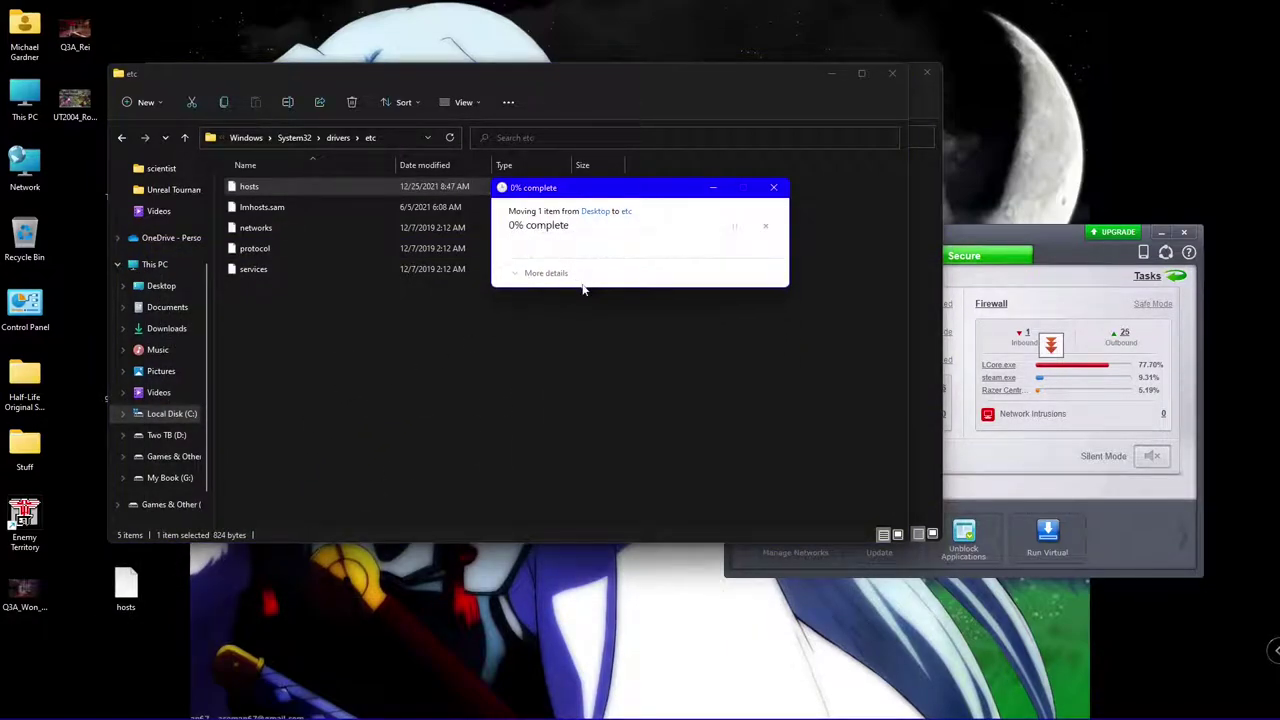
left_click(604, 278)
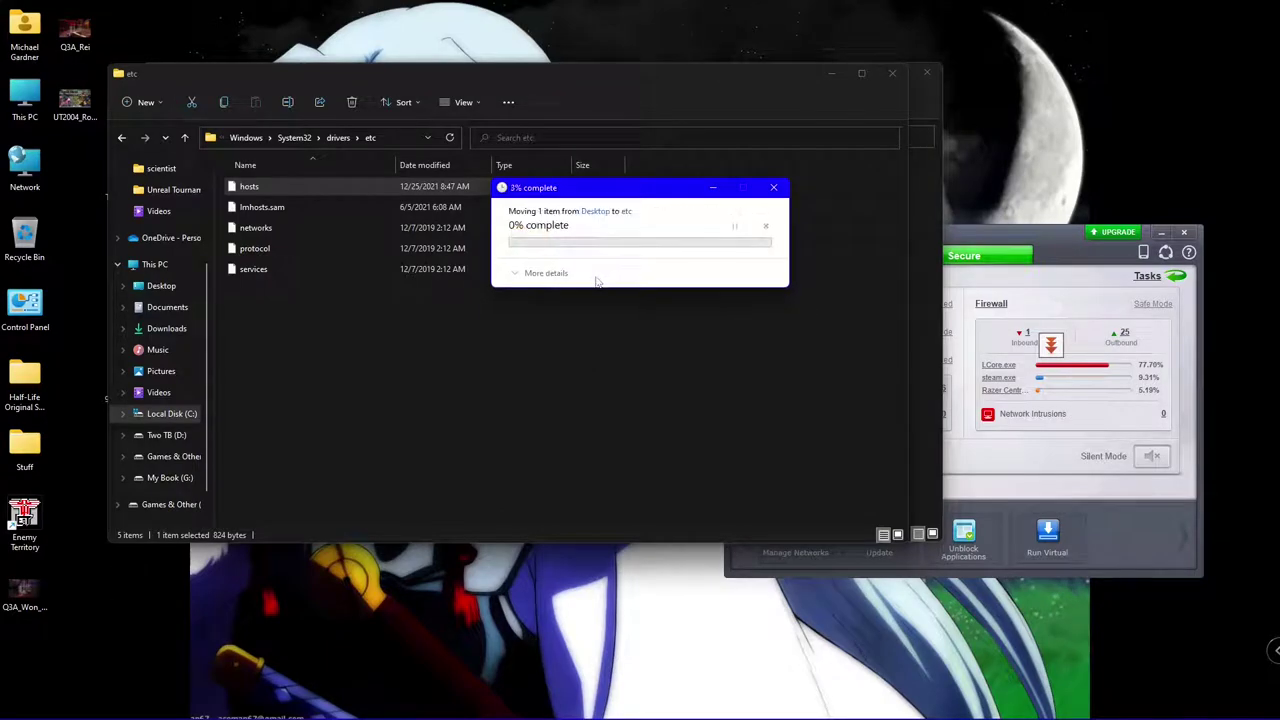
left_click(920, 316)
Launch Quake III Arena, open the multiplayer Arena Servers list and select the XXXADULTS-ONLYXXX server
double_click(340, 186)
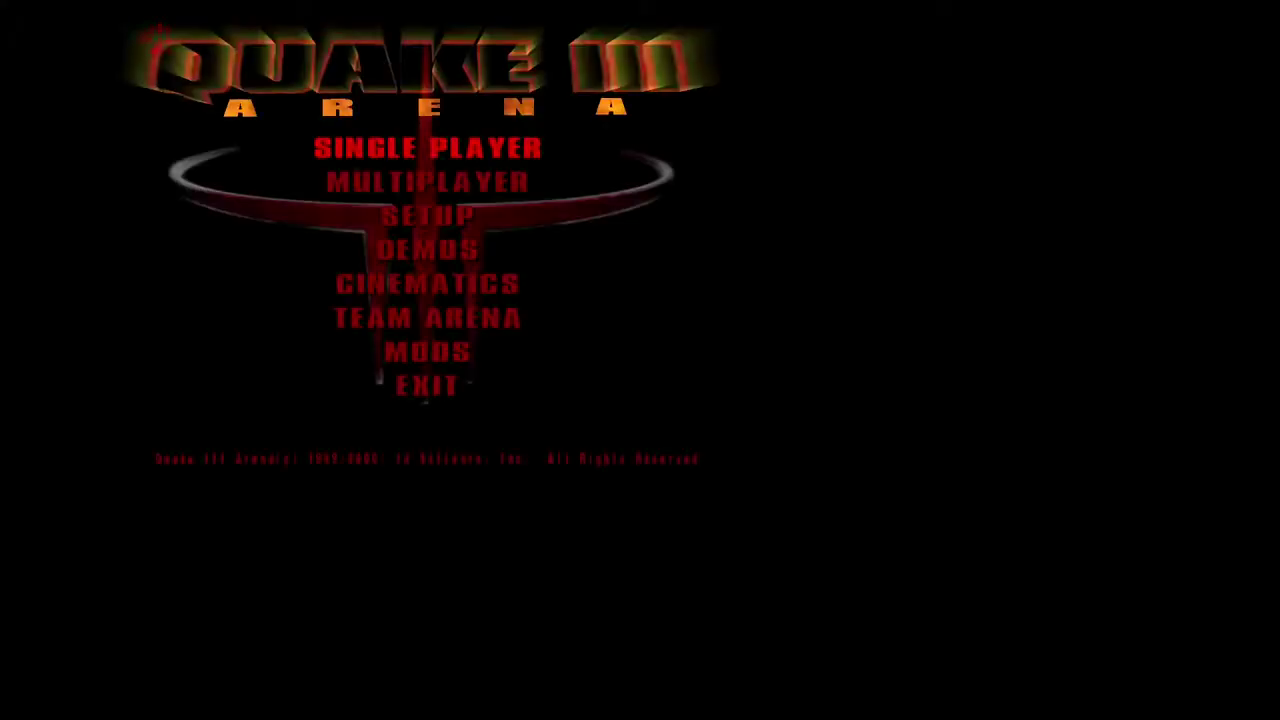
left_click(429, 181)
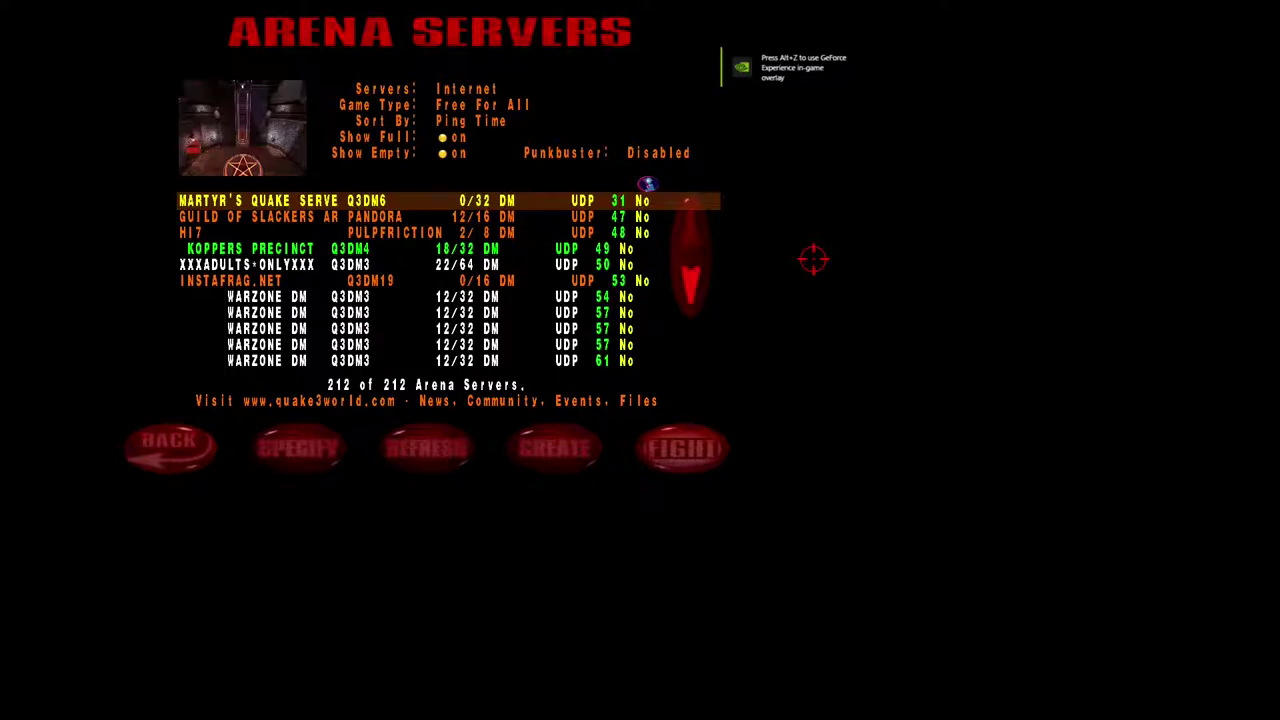
left_click(368, 264)
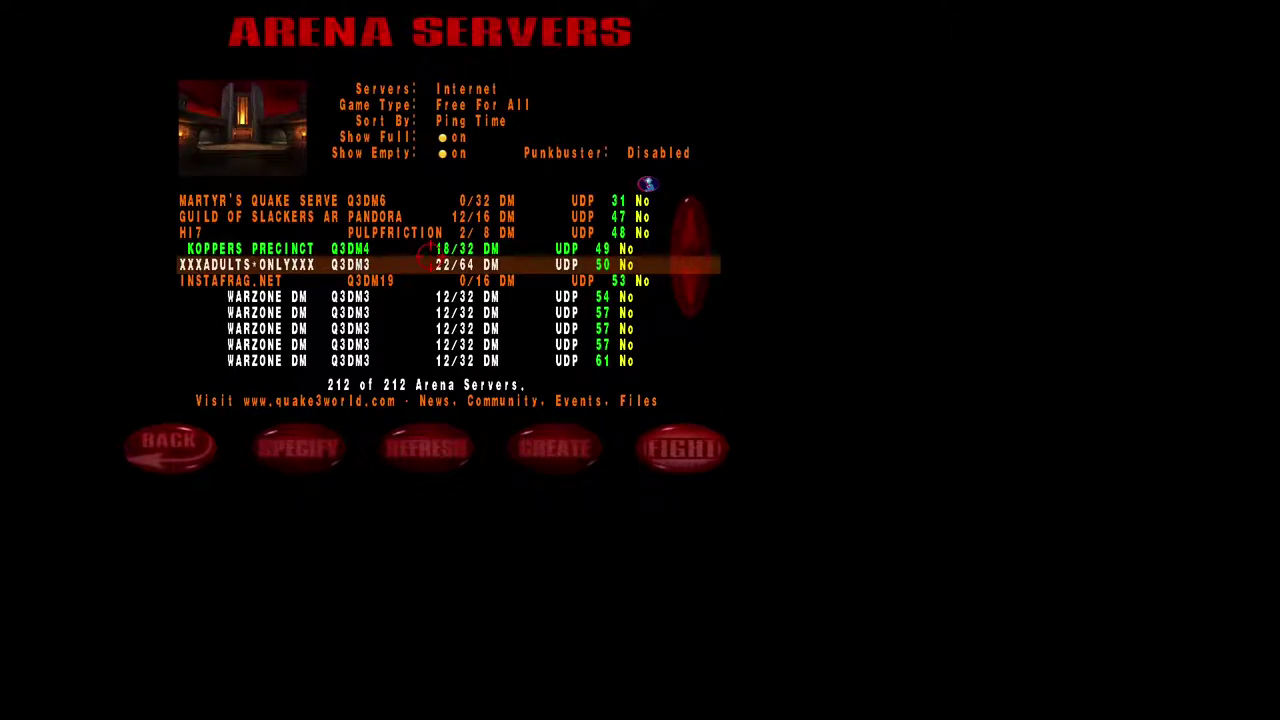
Cycle the server source through Master1 and Favorites back to Internet, and refresh the server list
left_click(495, 88)
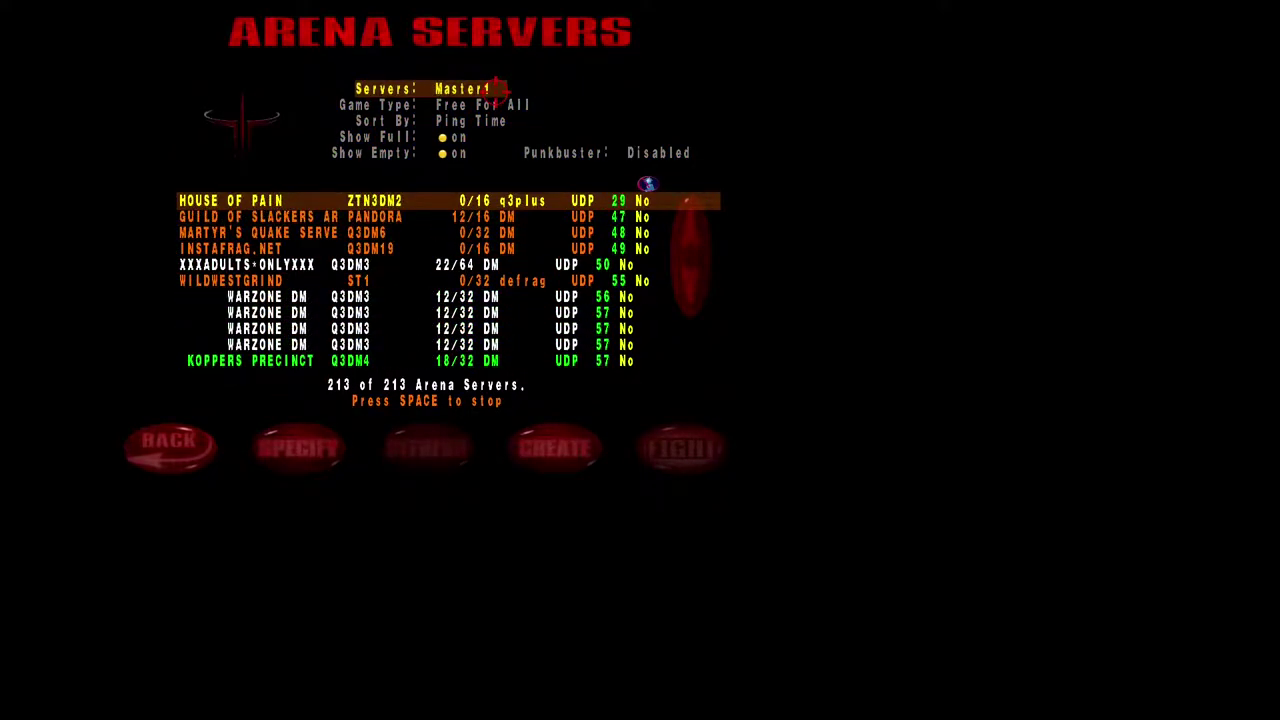
left_click(495, 89)
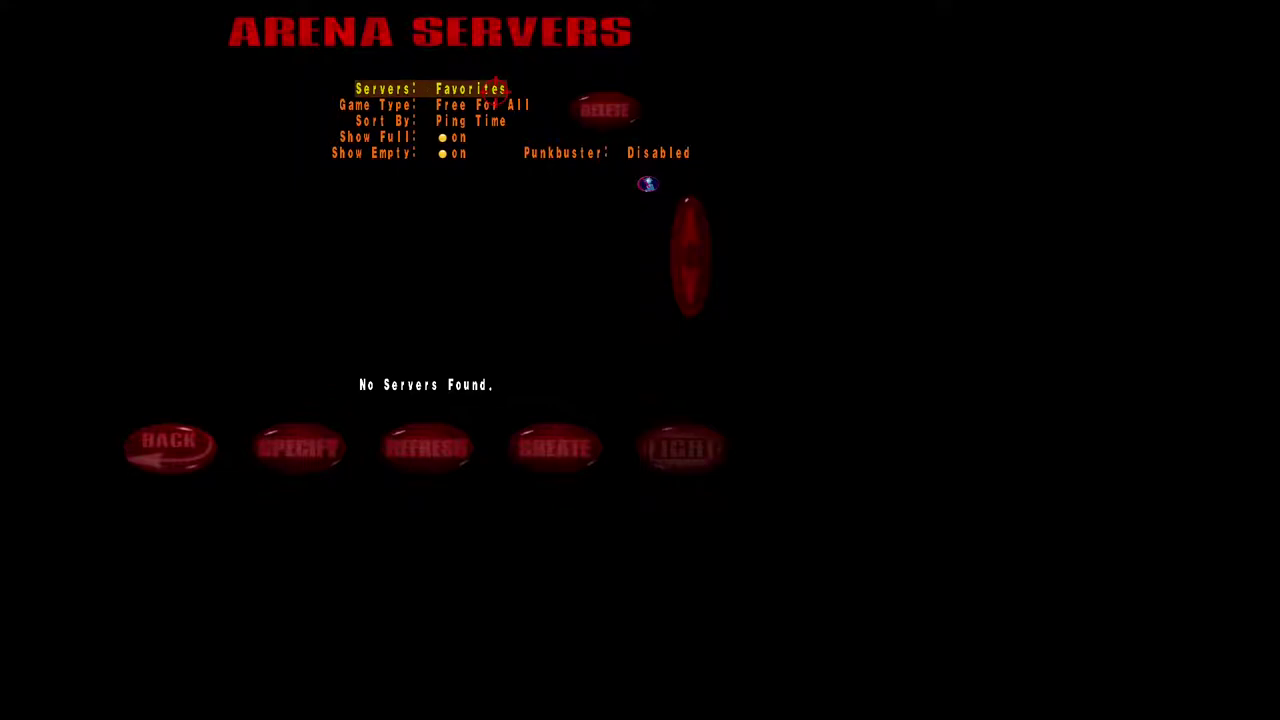
left_click(495, 89)
left_click(495, 89)
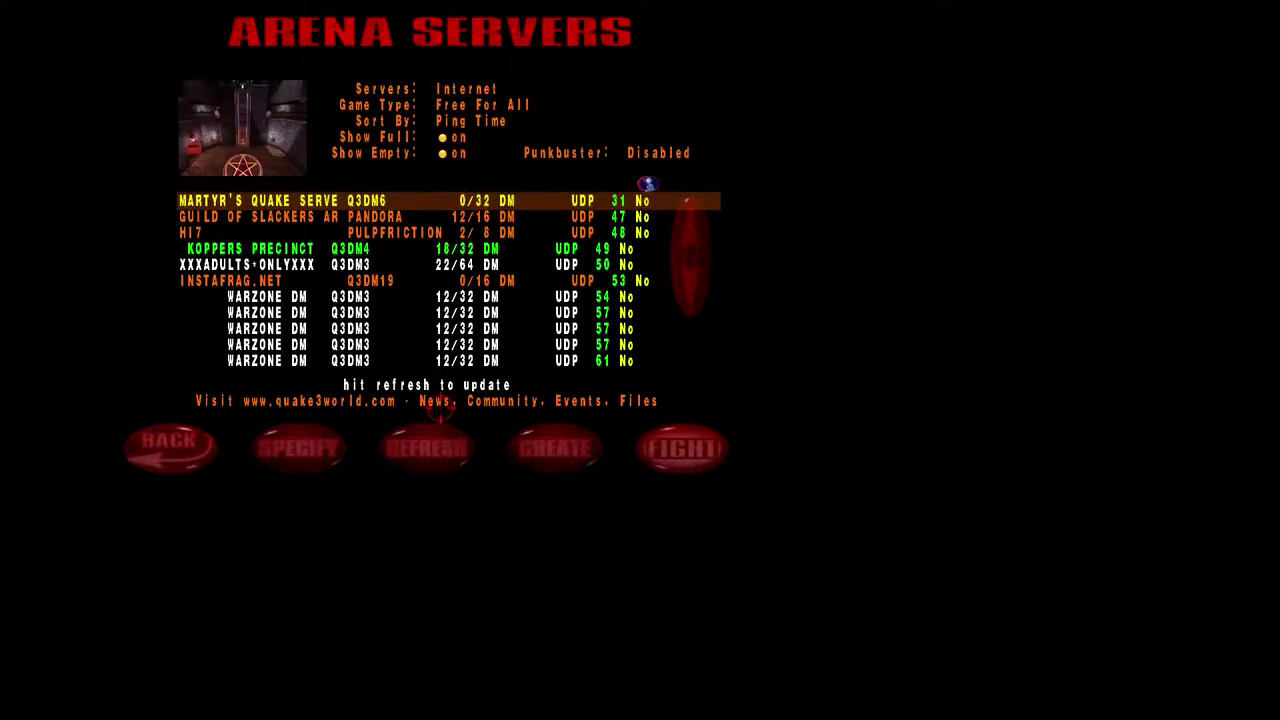
left_click(430, 448)
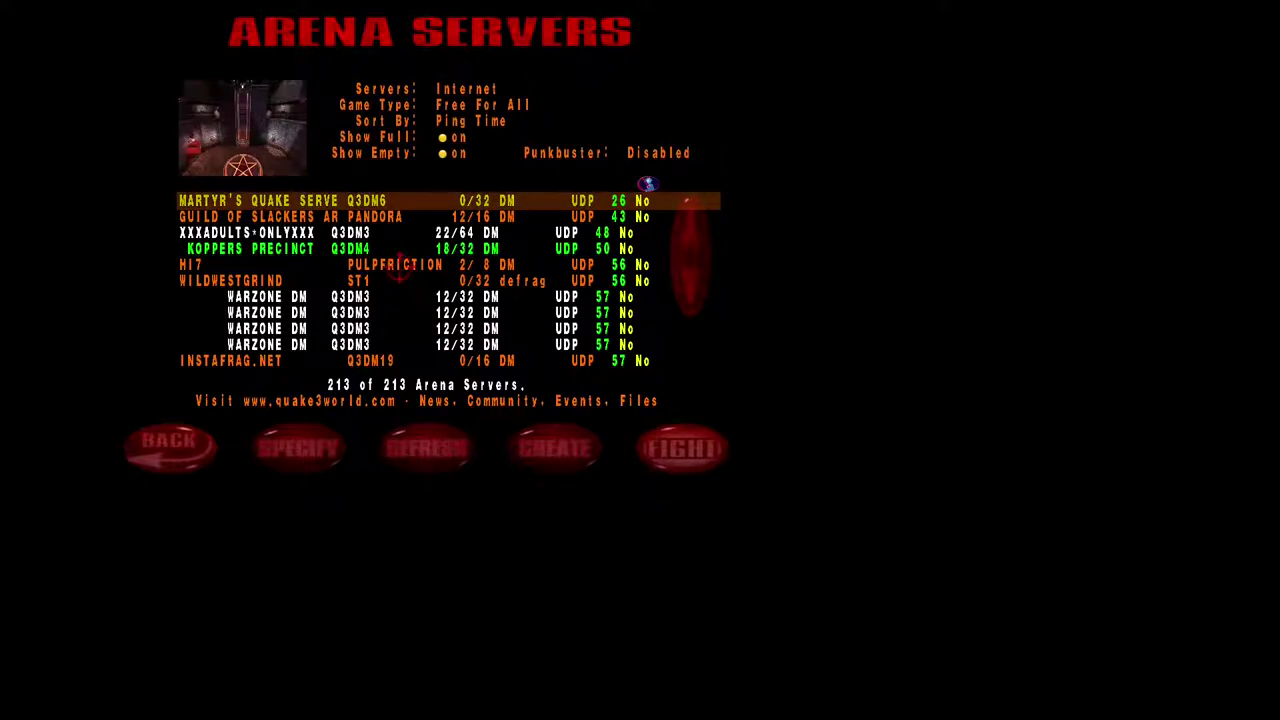
Join the XXXADULTS-ONLYXXX server running the Q3DM3 map from the Internet server list
left_click(378, 232)
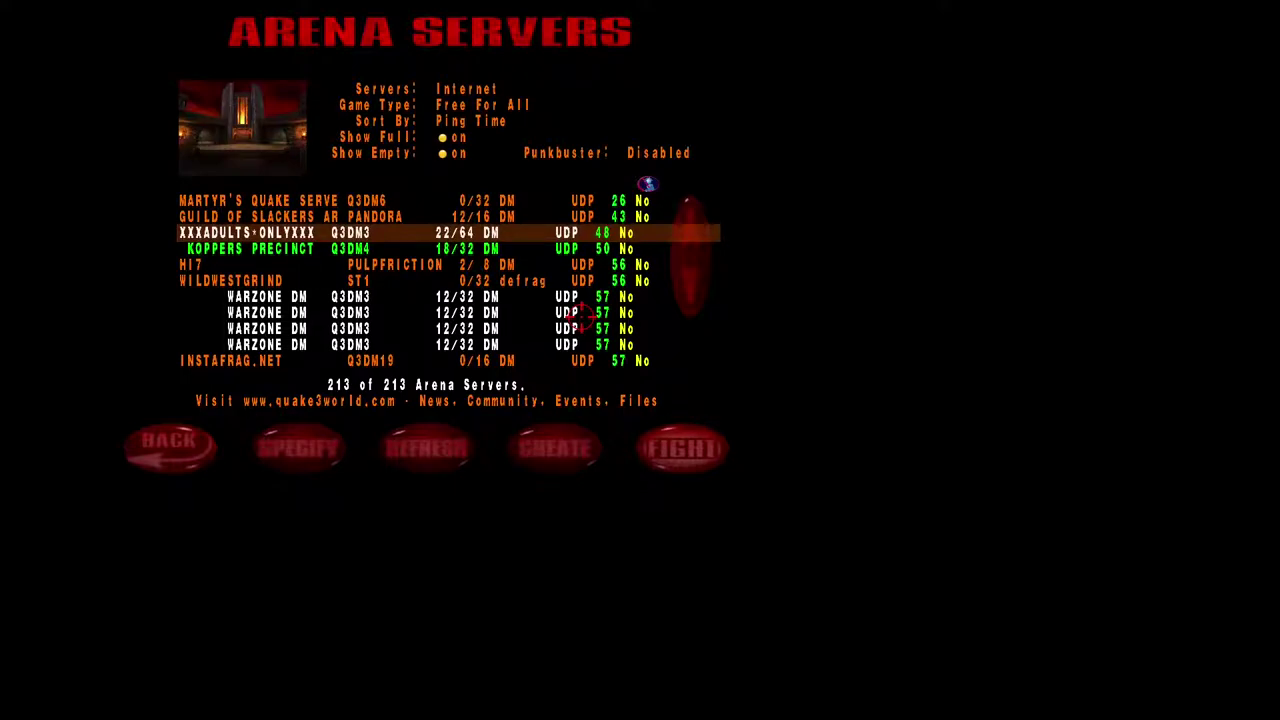
left_click(341, 294)
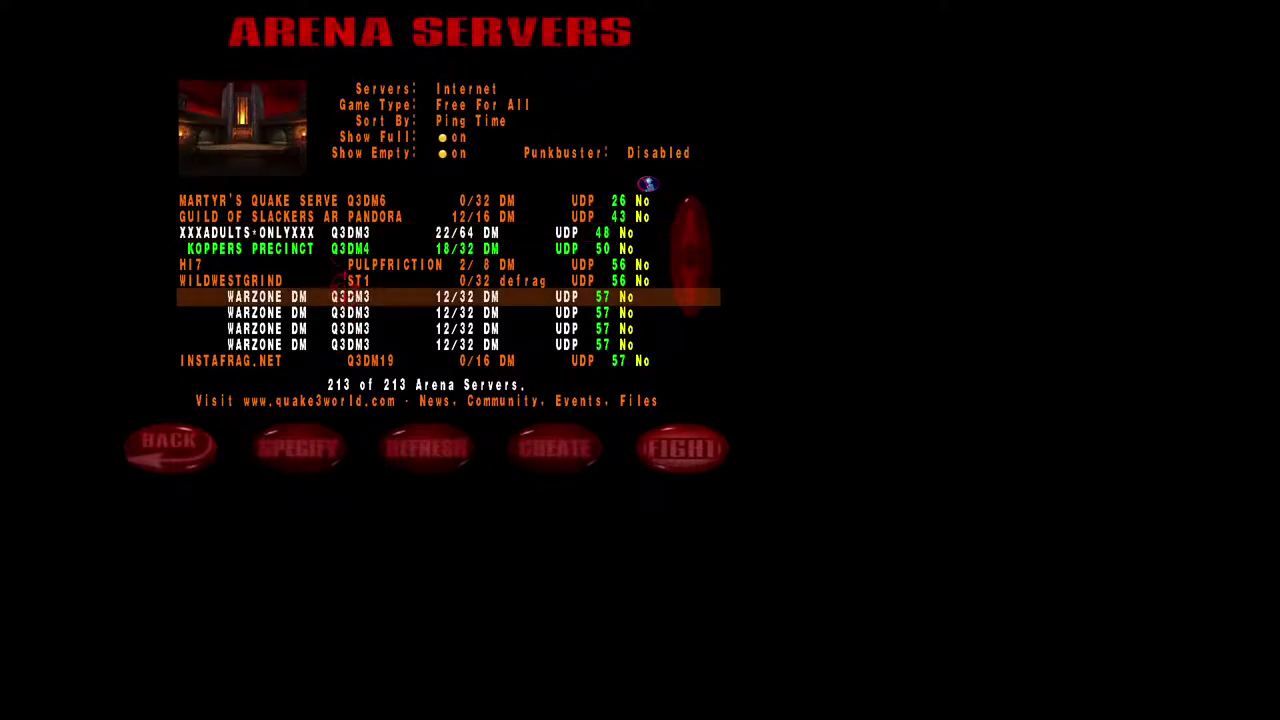
left_click(352, 231)
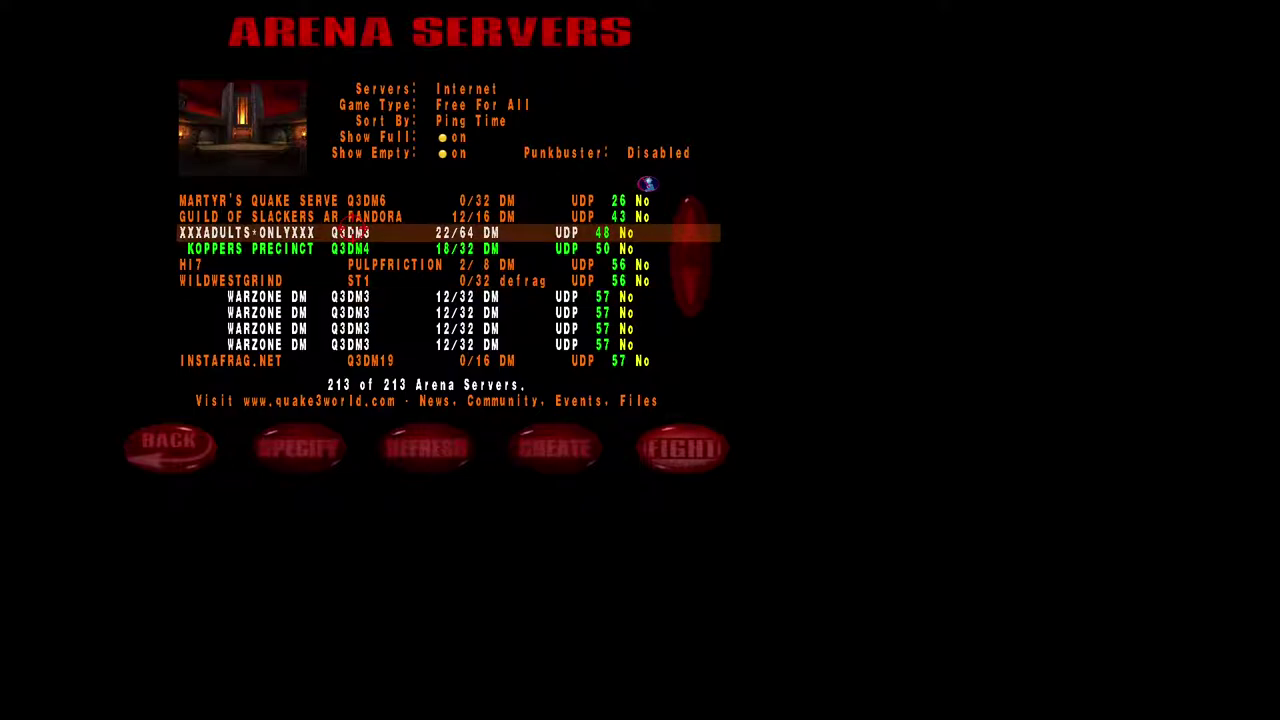
left_click(680, 449)
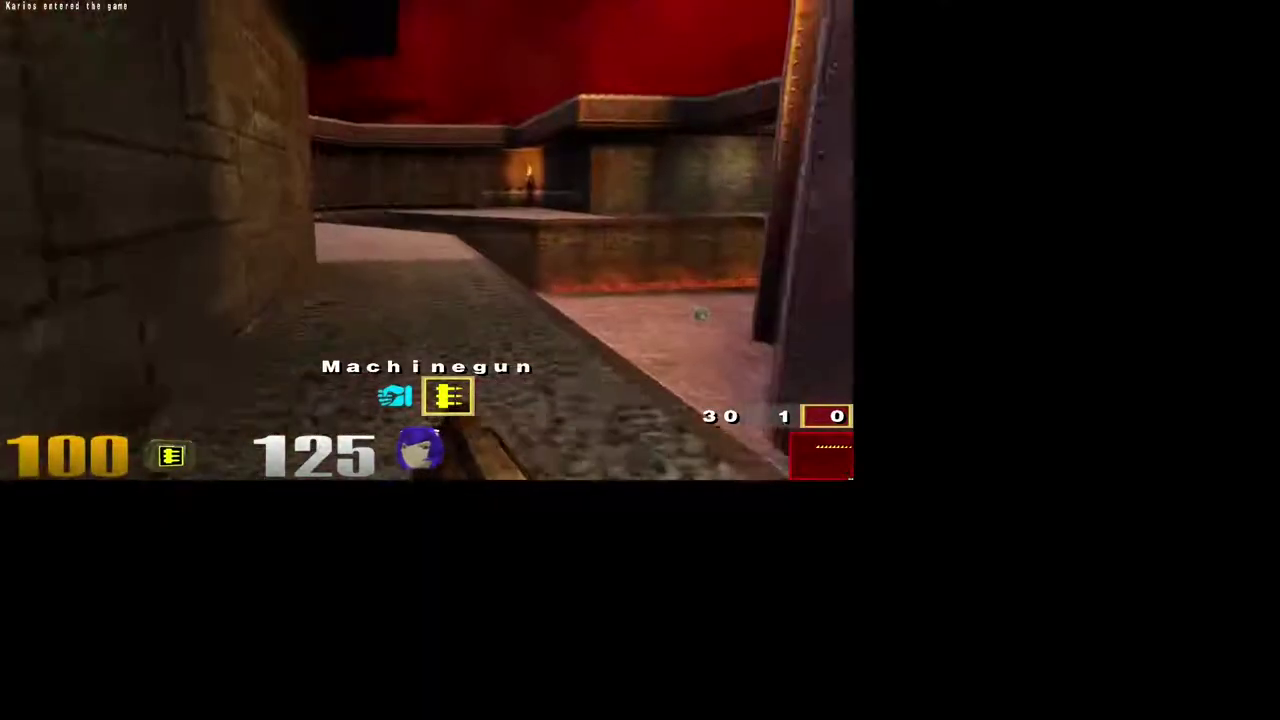
left_click(426, 240)
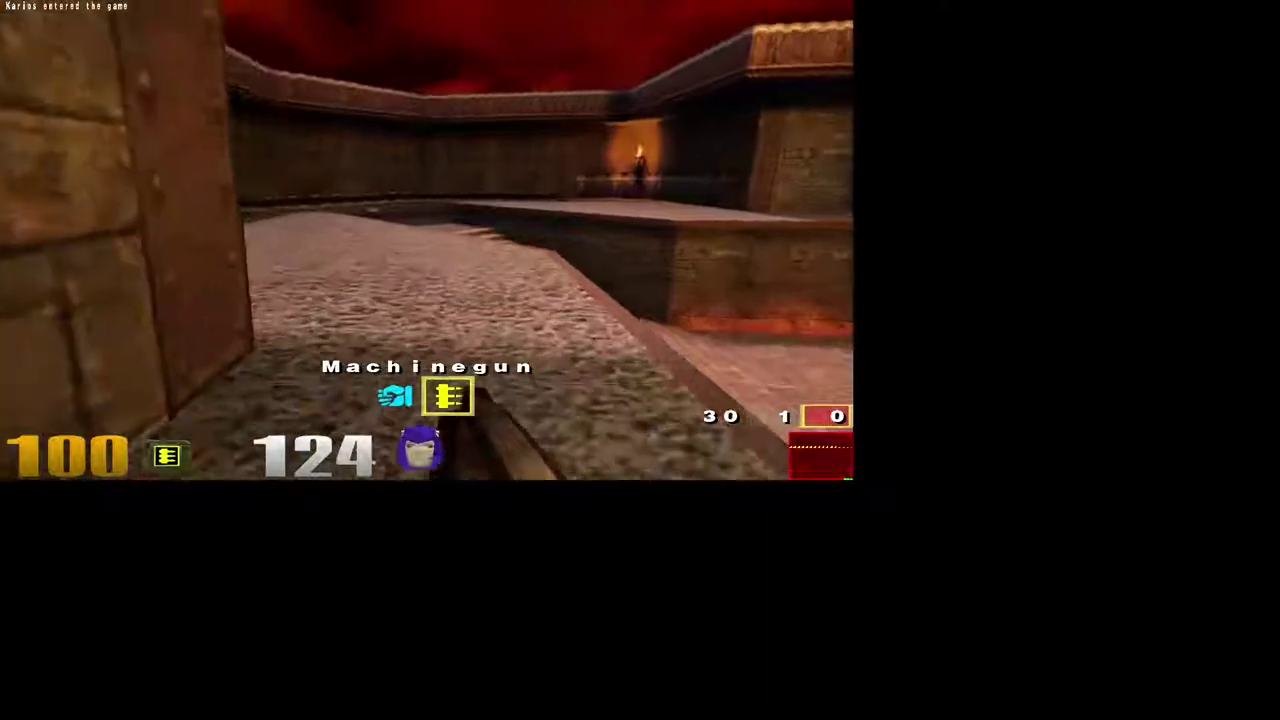
left_click(426, 240)
left_click(426, 240)
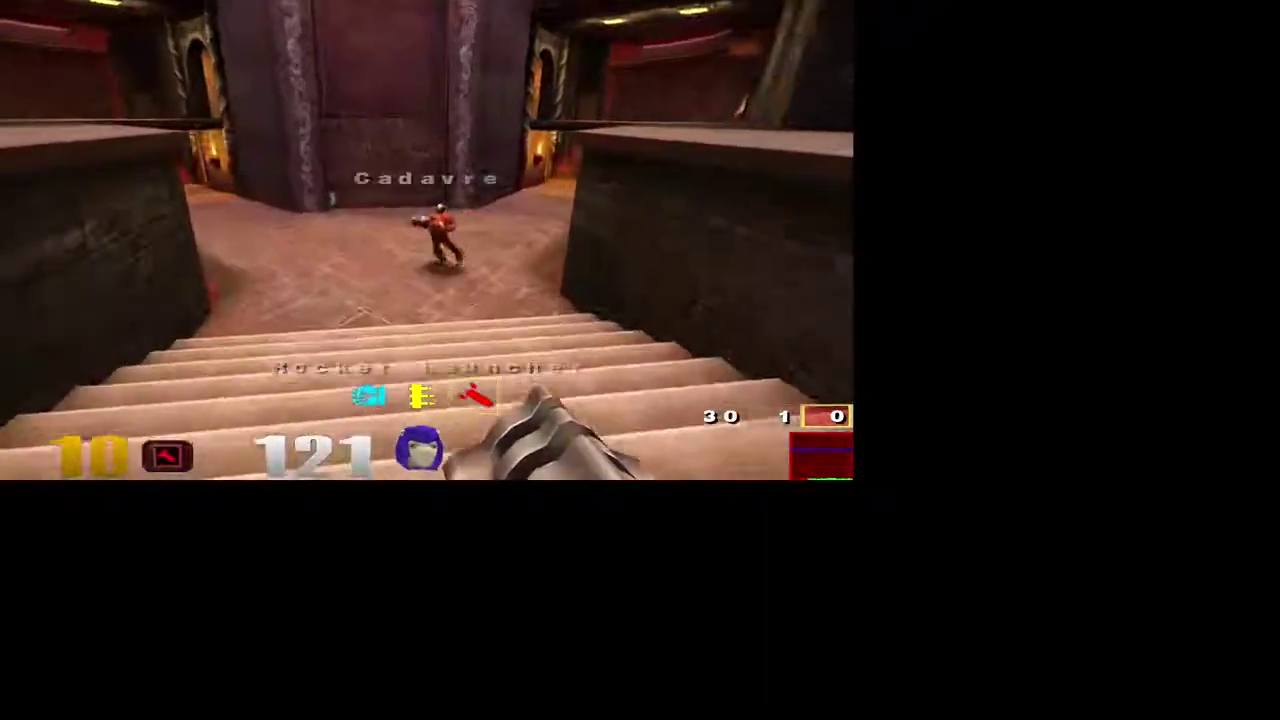
left_click(427, 240)
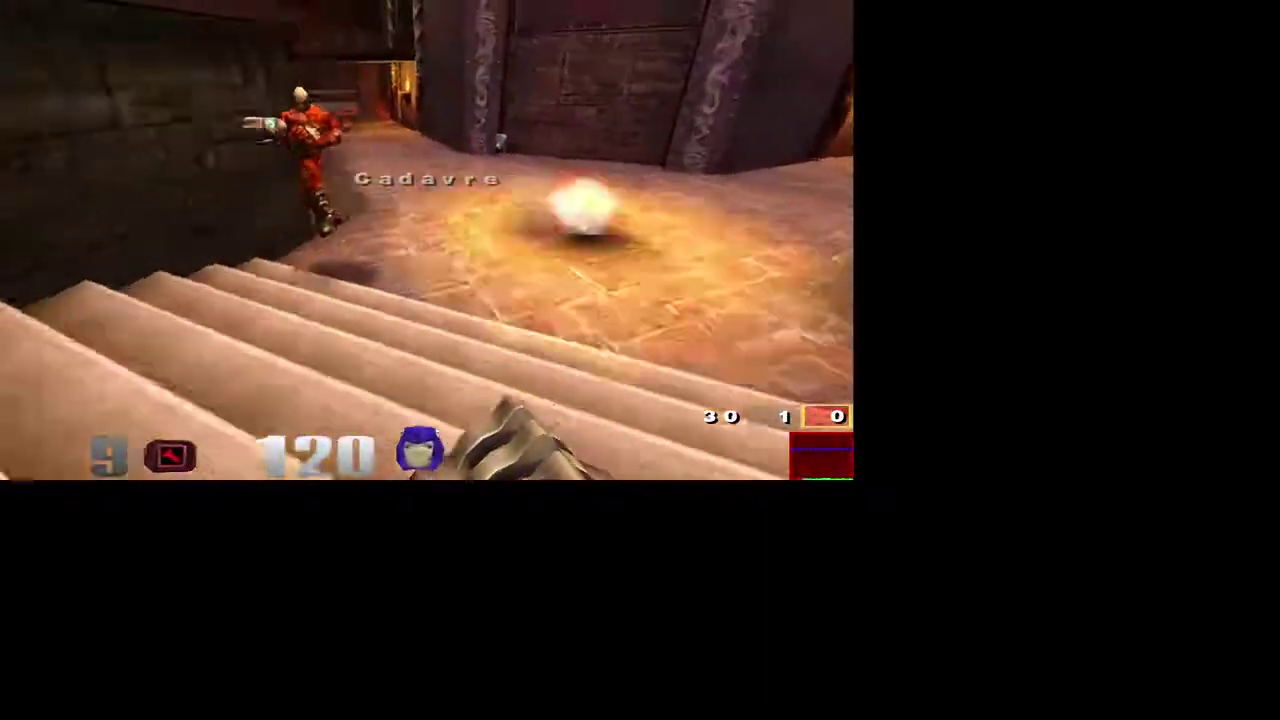
left_click(426, 240)
left_click(426, 240)
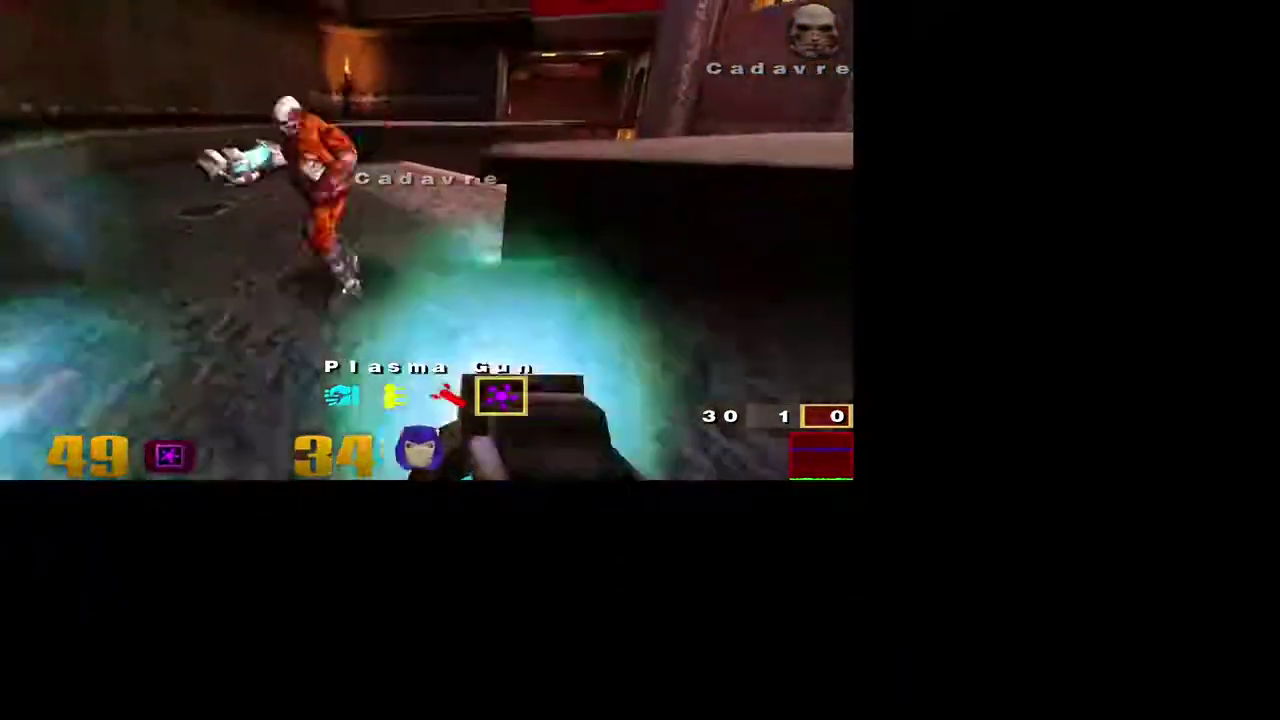